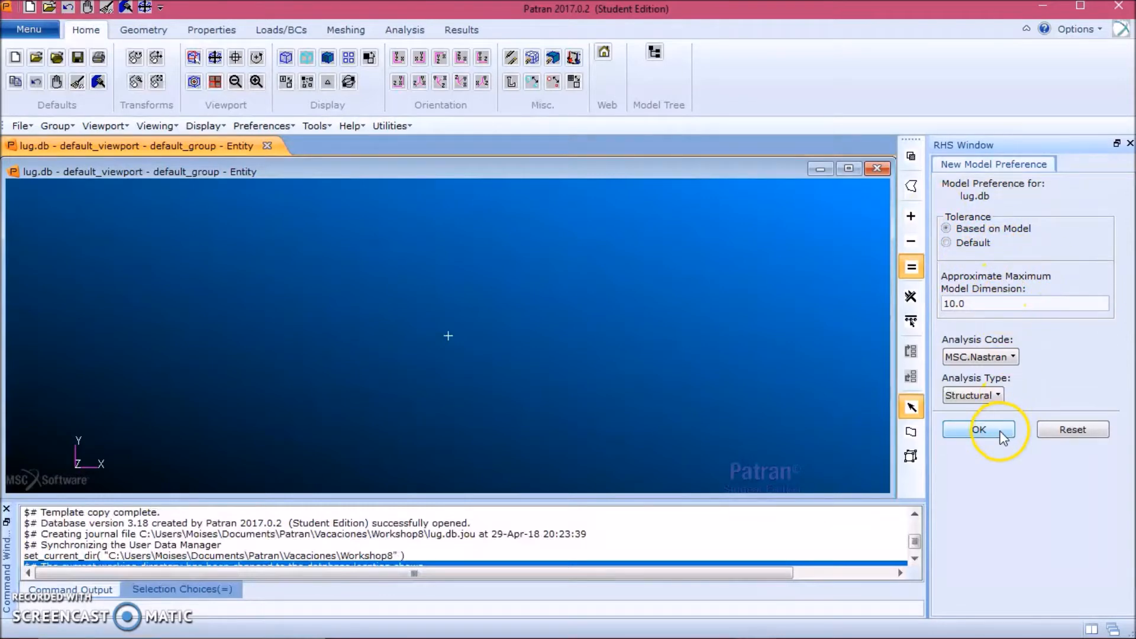
Accept the MSC.Nastran structural model preferences and import the Parasolid model lug.xmt from the FILES folder.
{"action": "left_click", "coordinate": [979, 430]}
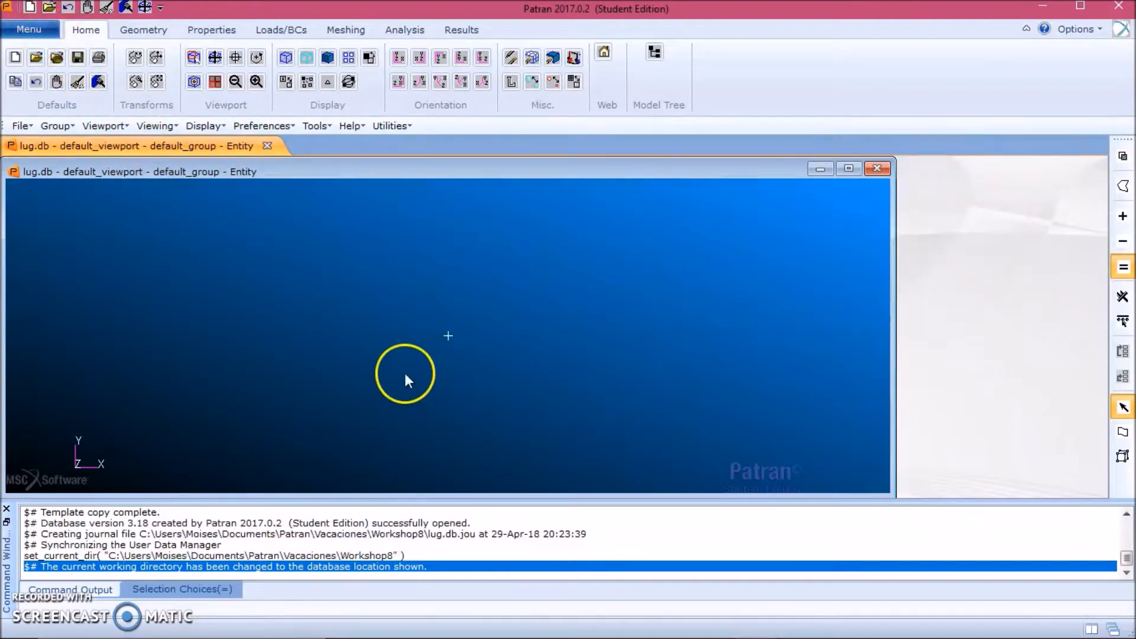
{"action": "left_click", "coordinate": [31, 28]}
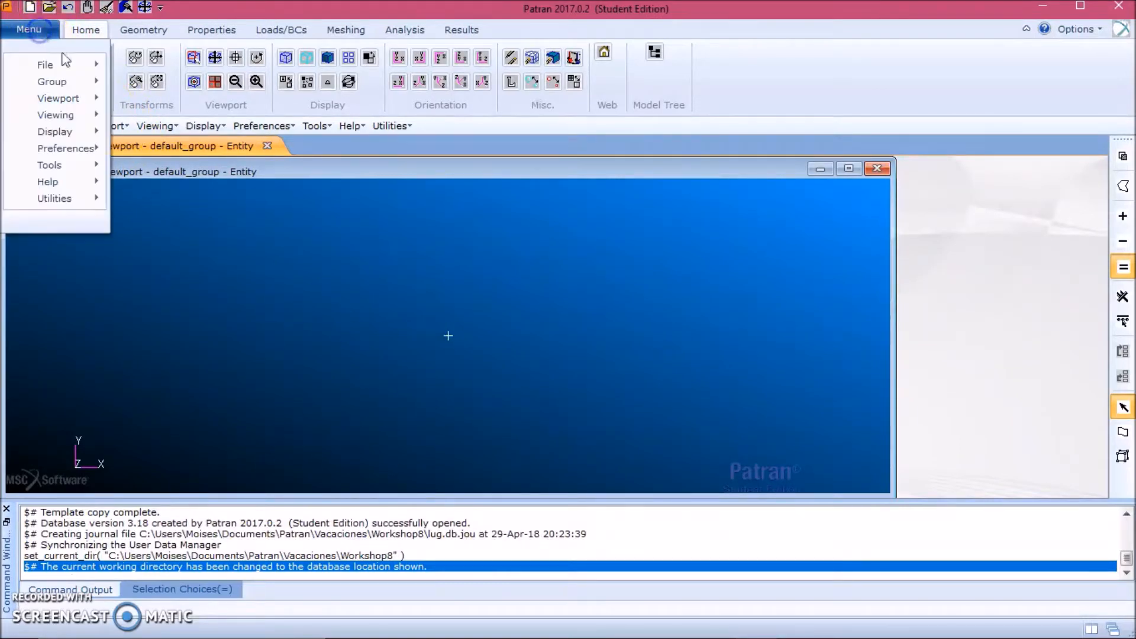
{"action": "mouse_move", "coordinate": [71, 66]}
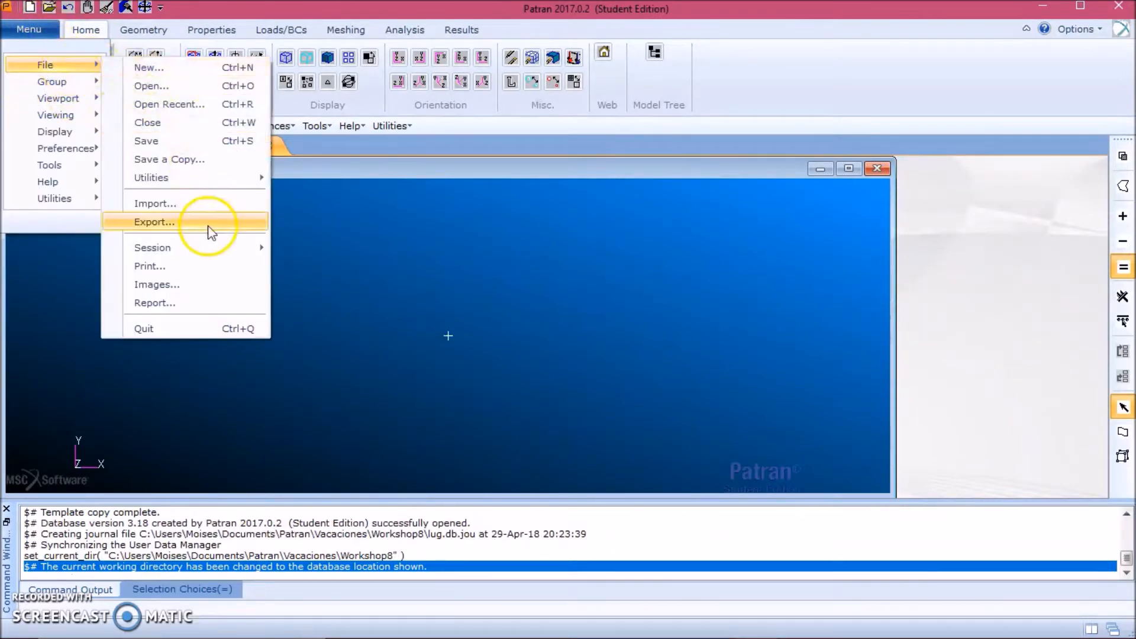
{"action": "left_click", "coordinate": [161, 203]}
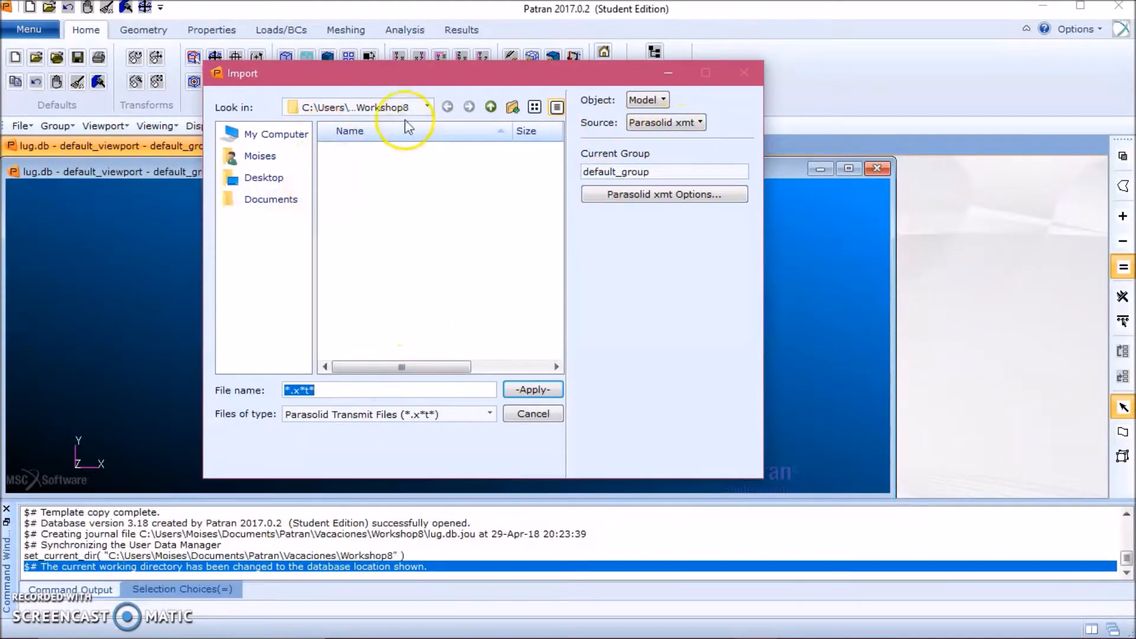
{"action": "left_click", "coordinate": [426, 107]}
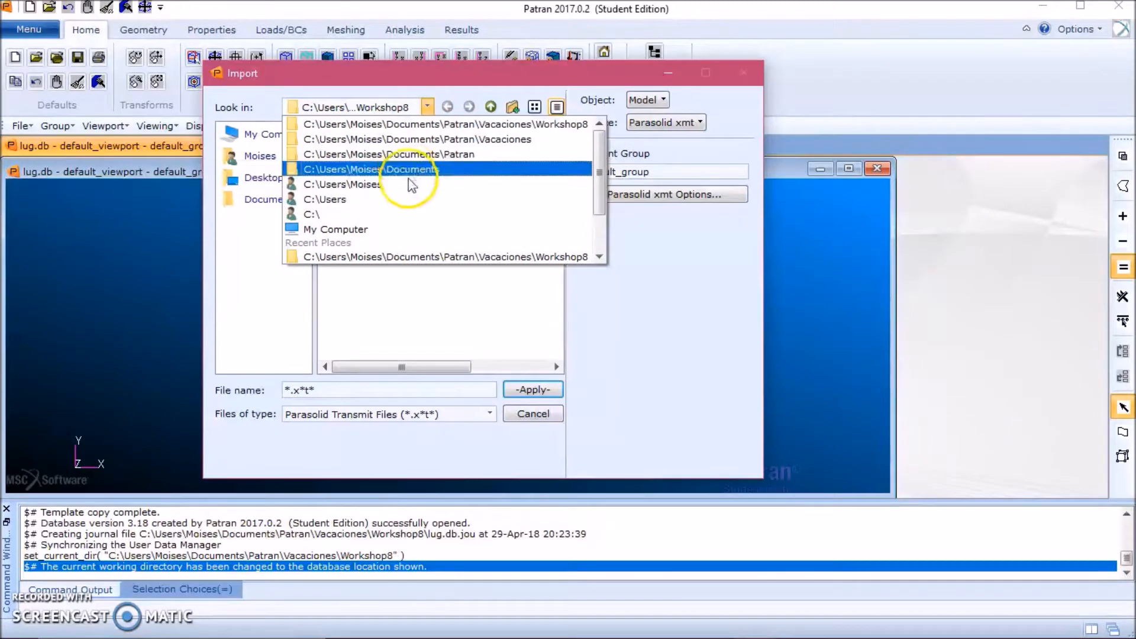
{"action": "left_click", "coordinate": [469, 140]}
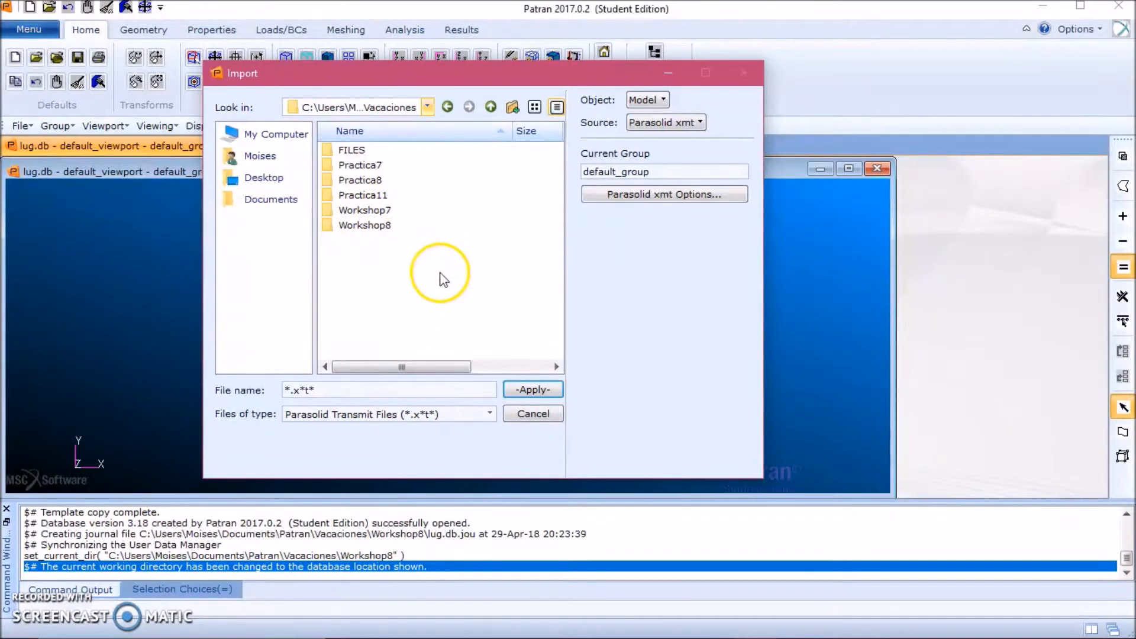
{"action": "double_click", "coordinate": [354, 150]}
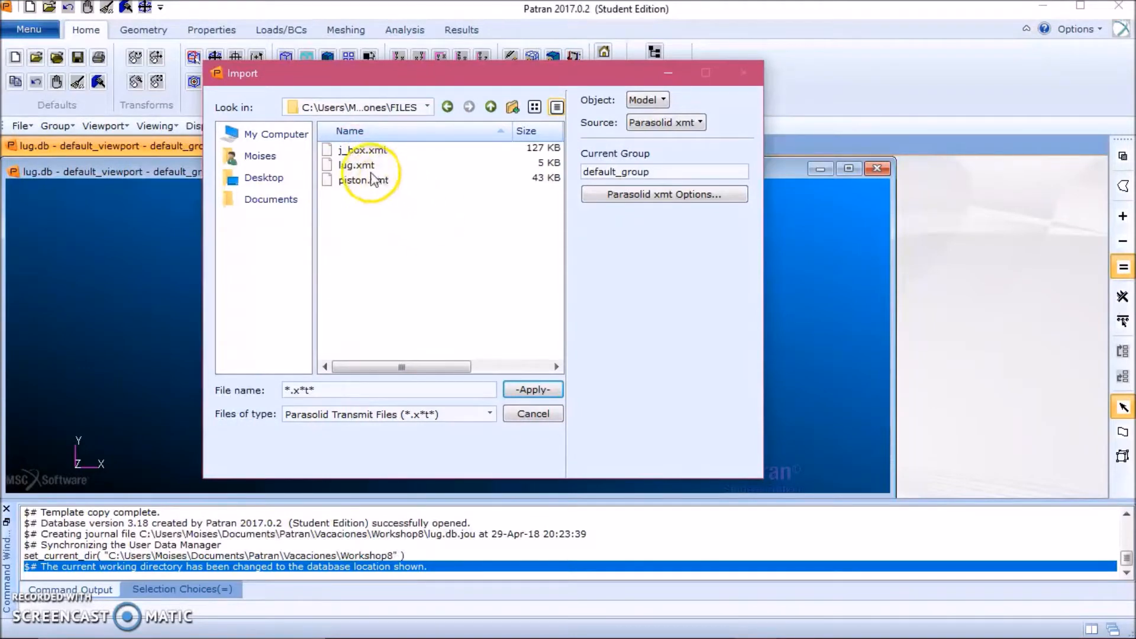
{"action": "left_click", "coordinate": [357, 165]}
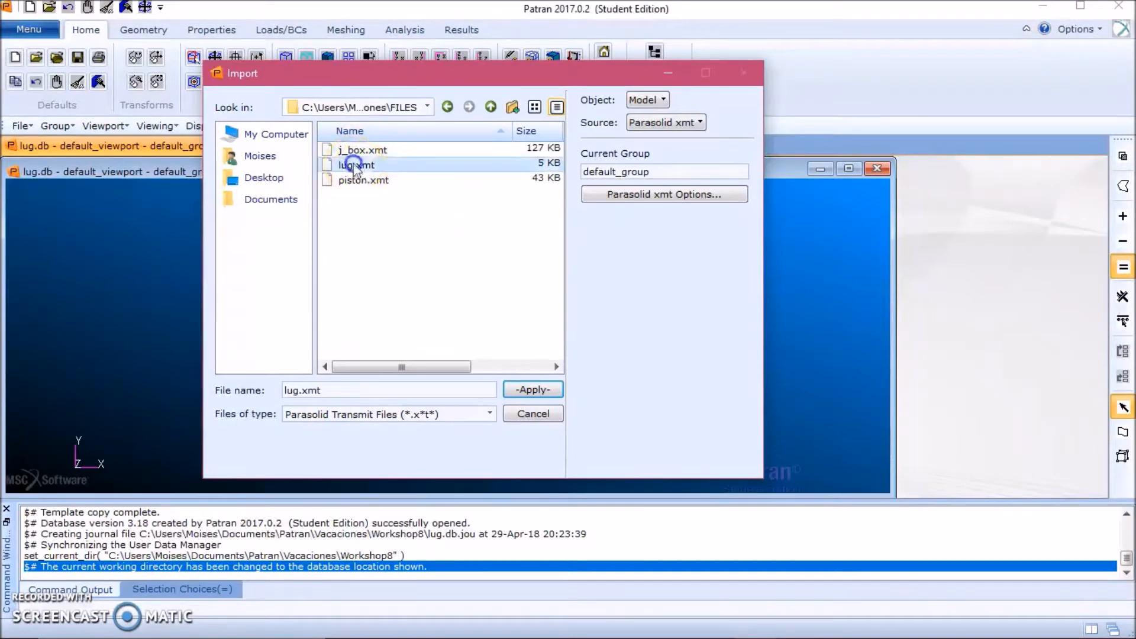
{"action": "left_click", "coordinate": [550, 392]}
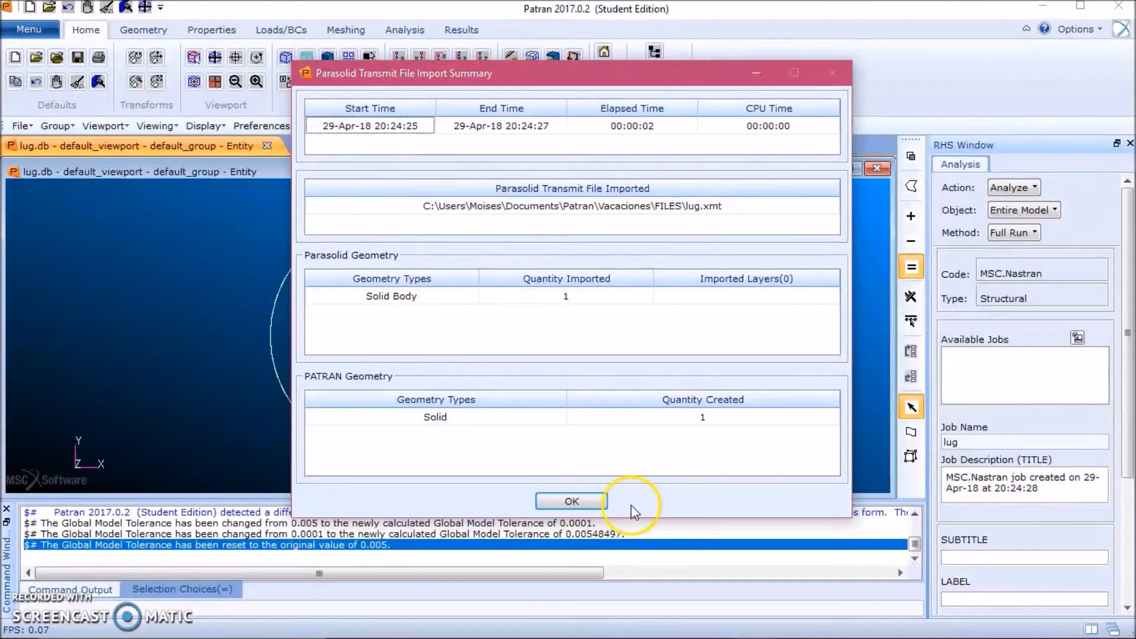
{"action": "left_click", "coordinate": [572, 502]}
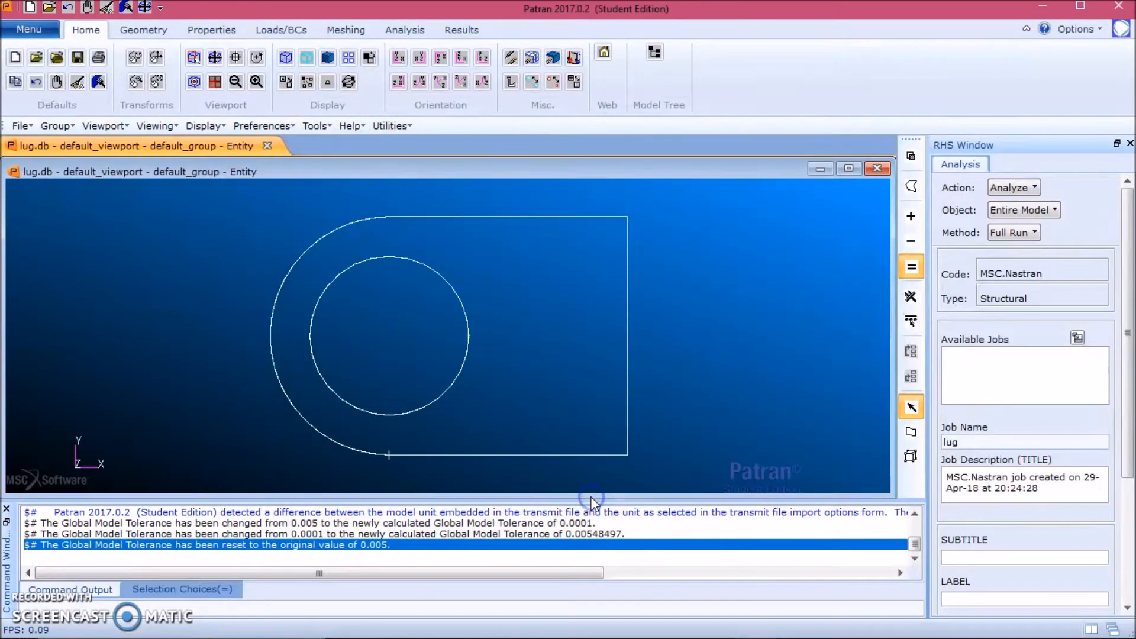
Rename the group default_group as hex8.
{"action": "left_click", "coordinate": [421, 83]}
{"action": "scroll", "coordinate": [662, 385], "scroll_direction": "down", "scroll_amount": 1}
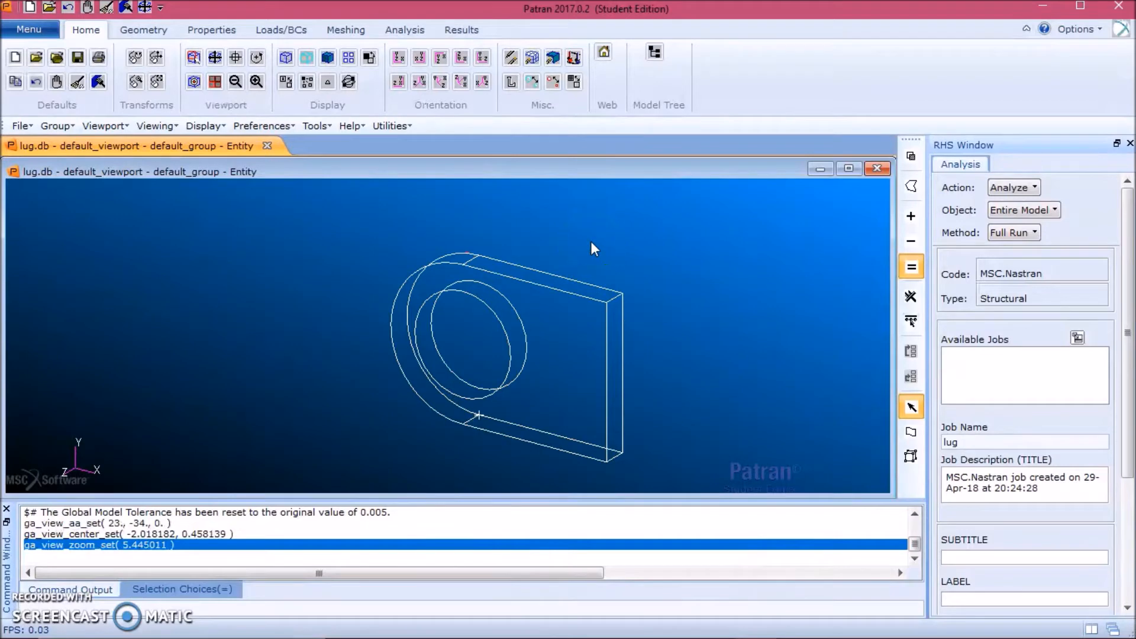
{"action": "left_click", "coordinate": [65, 122]}
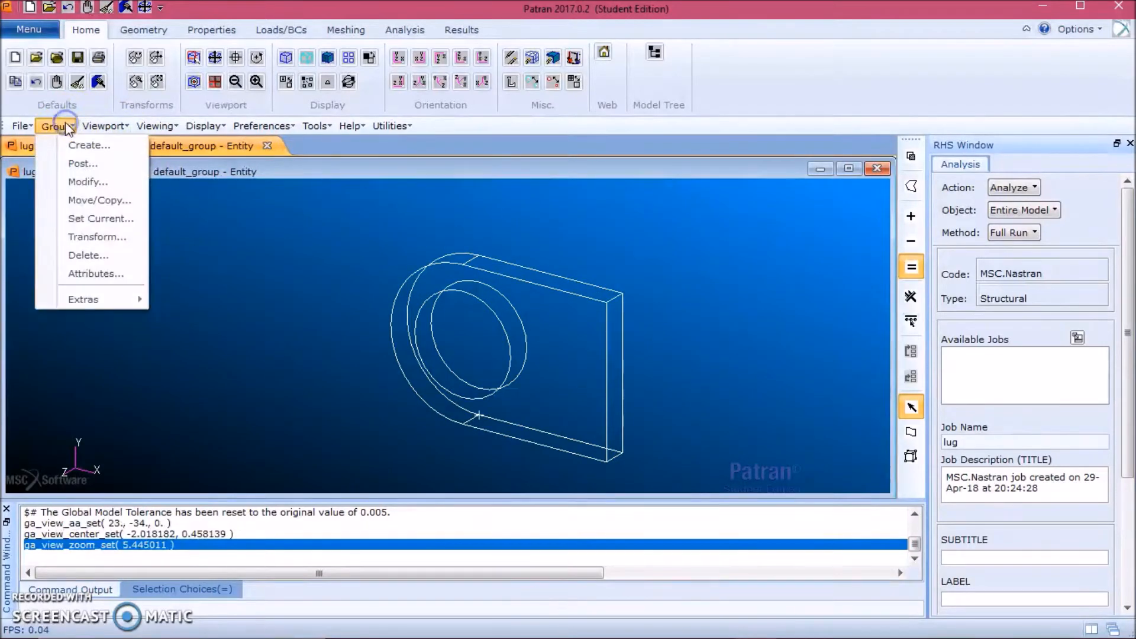
{"action": "left_click", "coordinate": [88, 182]}
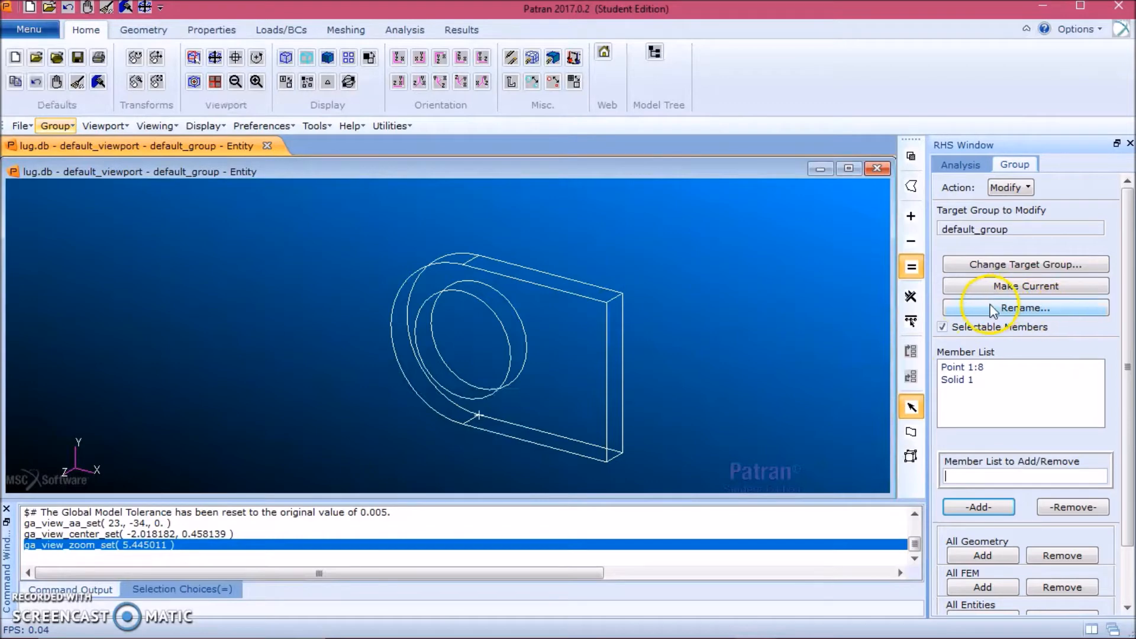
{"action": "left_click", "coordinate": [1044, 309]}
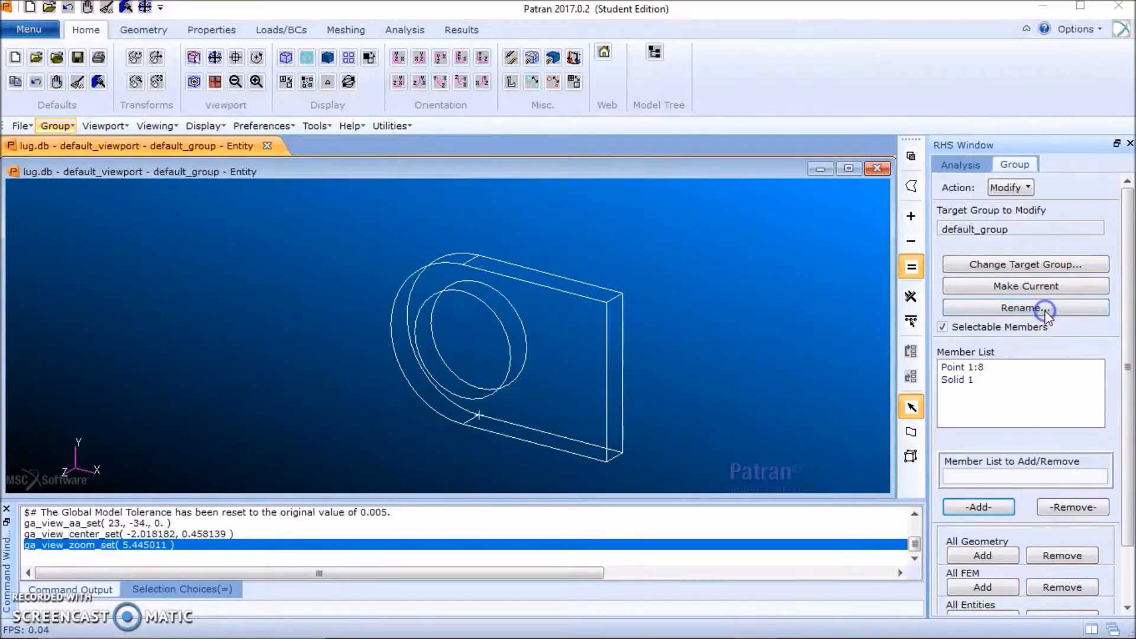
{"action": "left_click", "coordinate": [552, 389]}
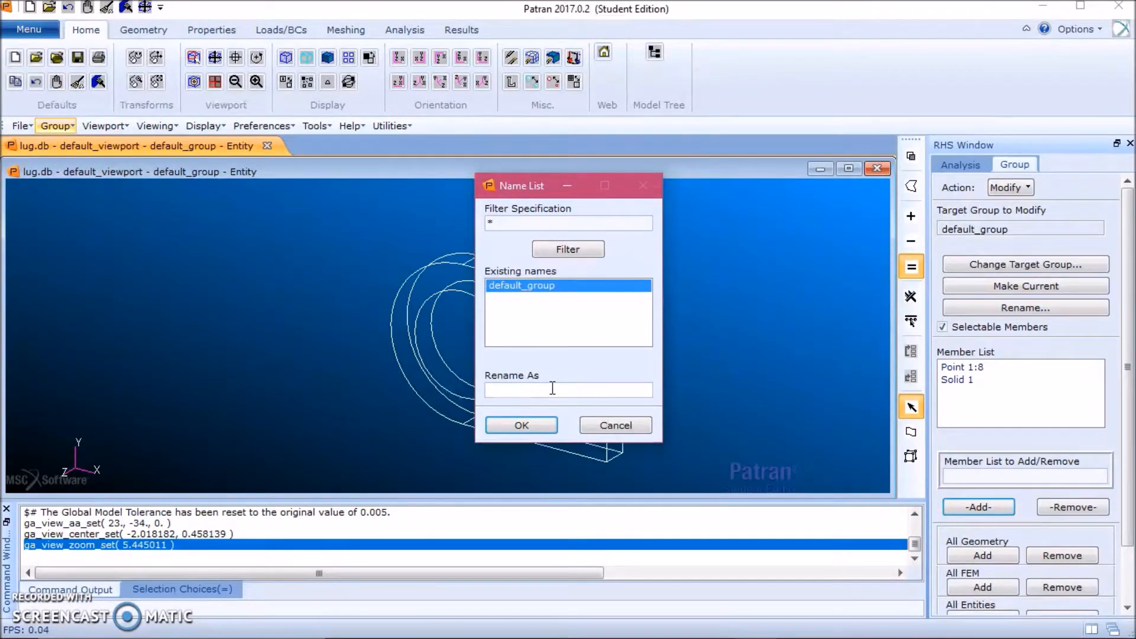
{"action": "left_click", "coordinate": [538, 426]}
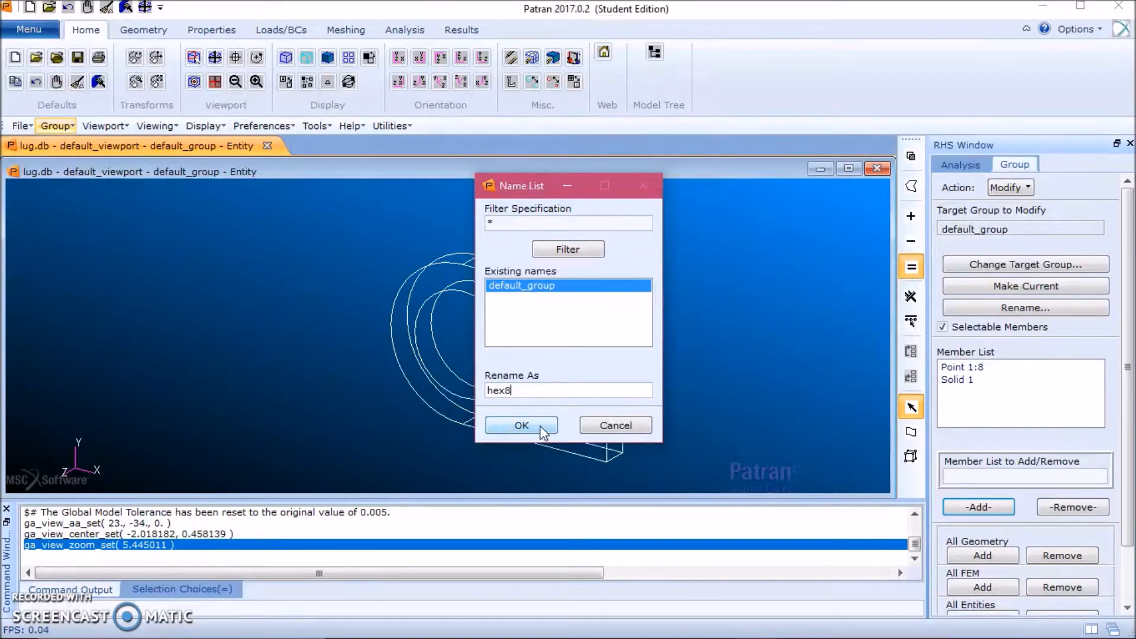
{"action": "left_click", "coordinate": [619, 425]}
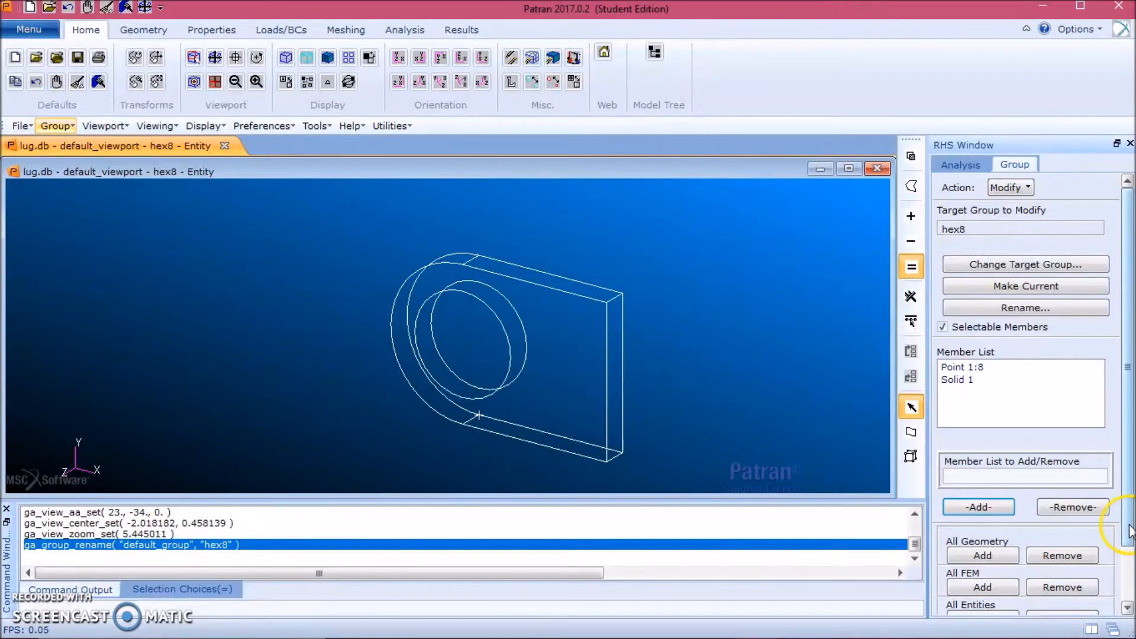
{"action": "left_click", "coordinate": [1129, 571]}
{"action": "left_click_drag", "start_coordinate": [1134, 571], "coordinate": [1134, 587]}
{"action": "left_click", "coordinate": [1025, 592]}
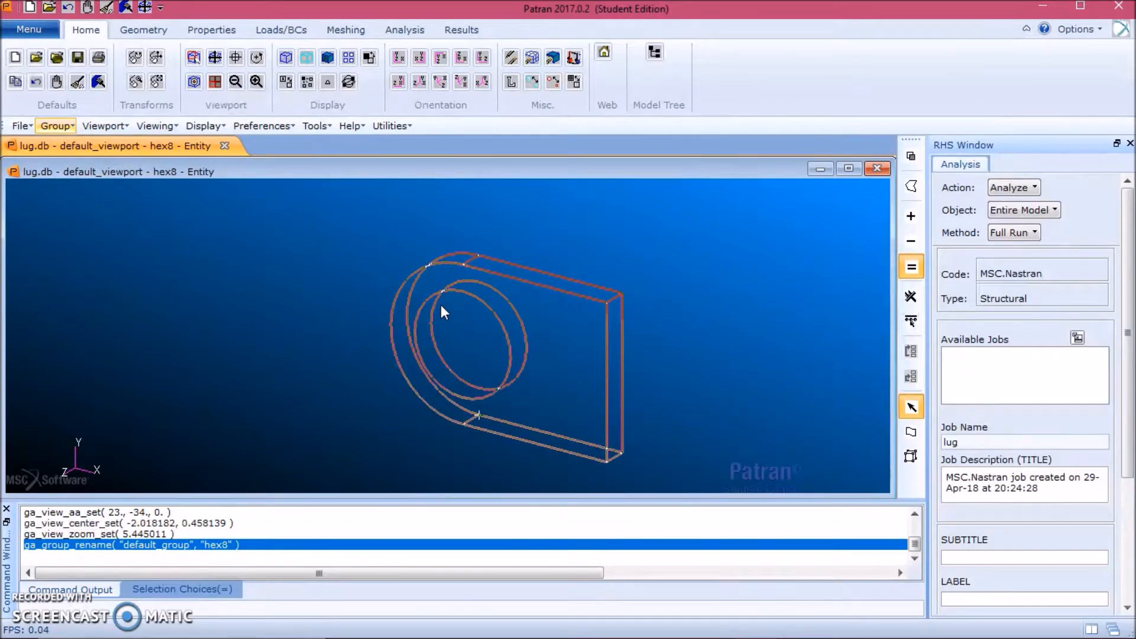
{"action": "left_click", "coordinate": [377, 149]}
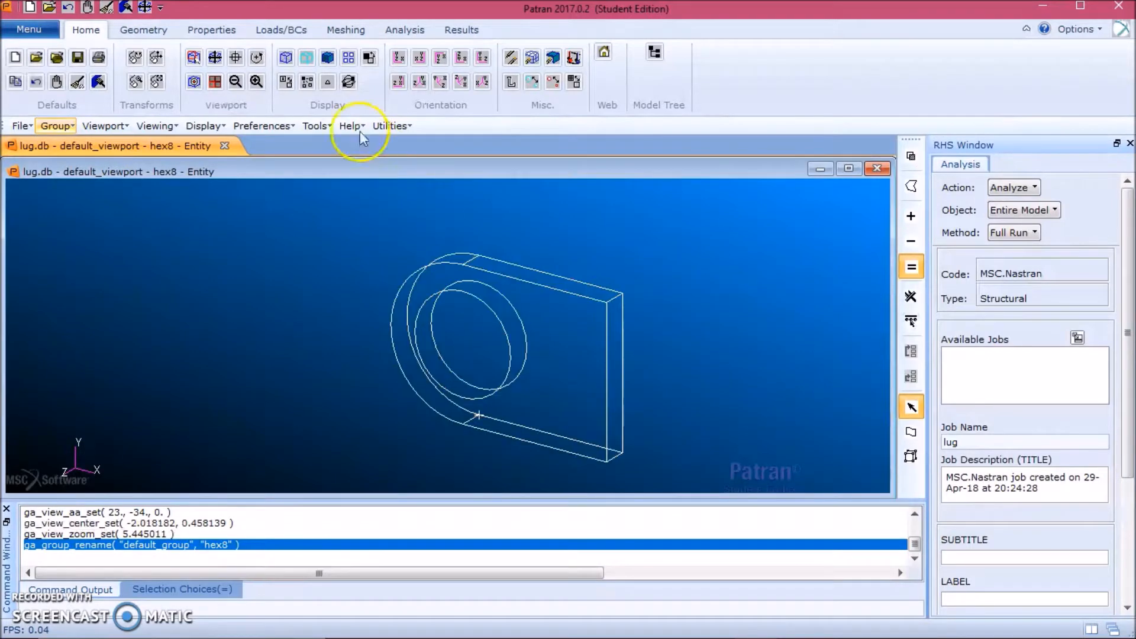
Set up point creation with the Extract method on curves and turn off automatic execution.
{"action": "left_click", "coordinate": [143, 30]}
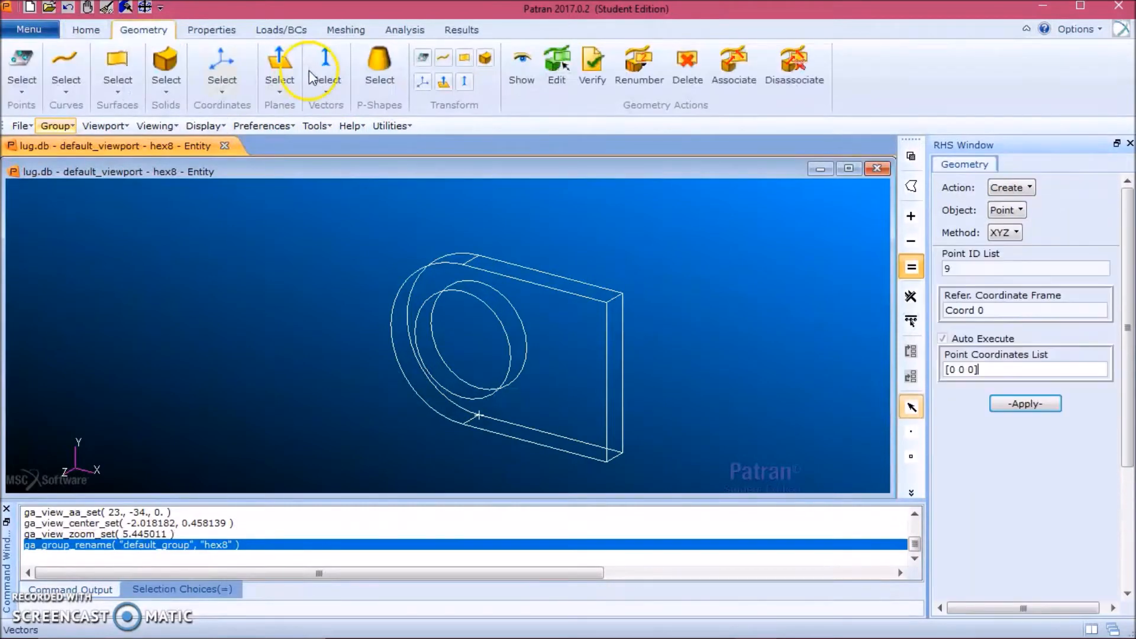
{"action": "left_click", "coordinate": [1014, 210]}
{"action": "left_click", "coordinate": [1014, 232]}
{"action": "left_click", "coordinate": [1013, 233]}
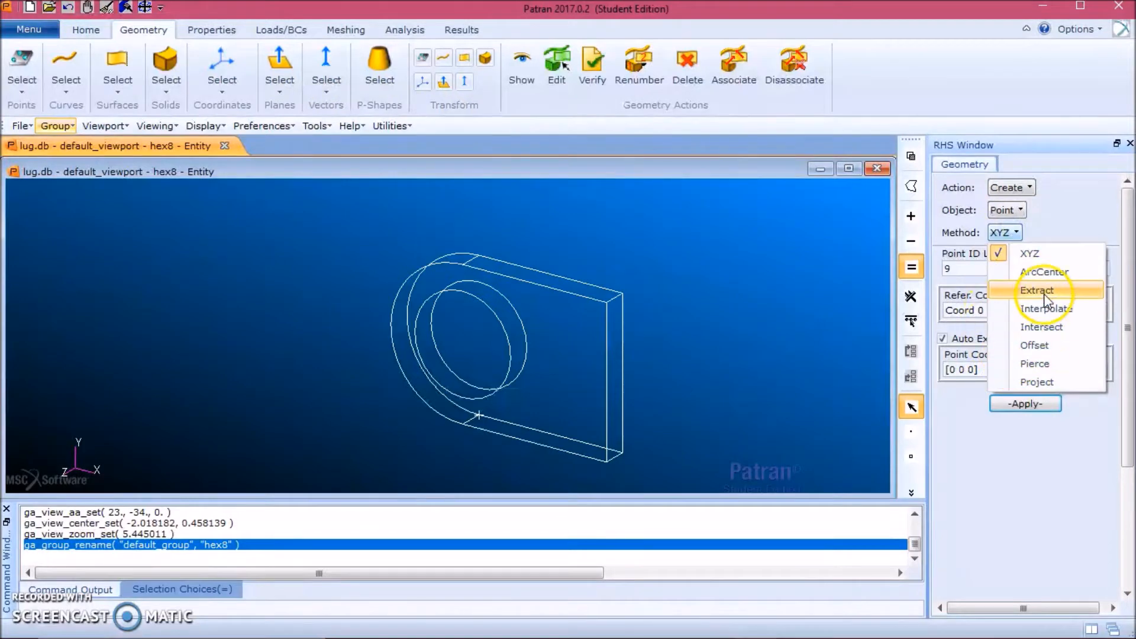
{"action": "left_click", "coordinate": [1039, 293]}
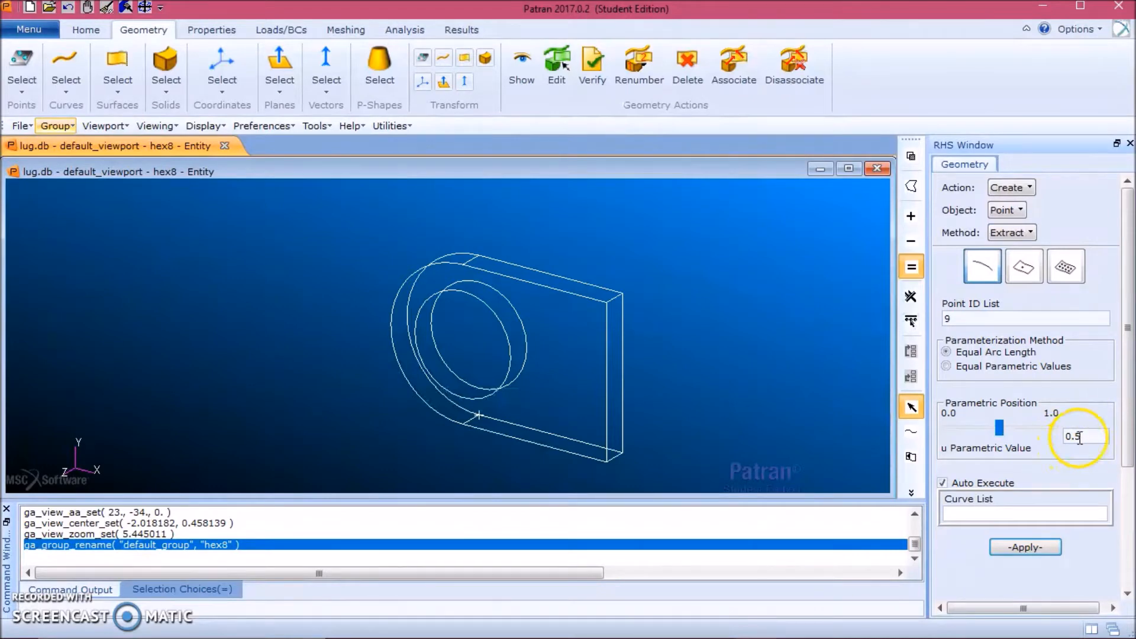
{"action": "left_click", "coordinate": [942, 484]}
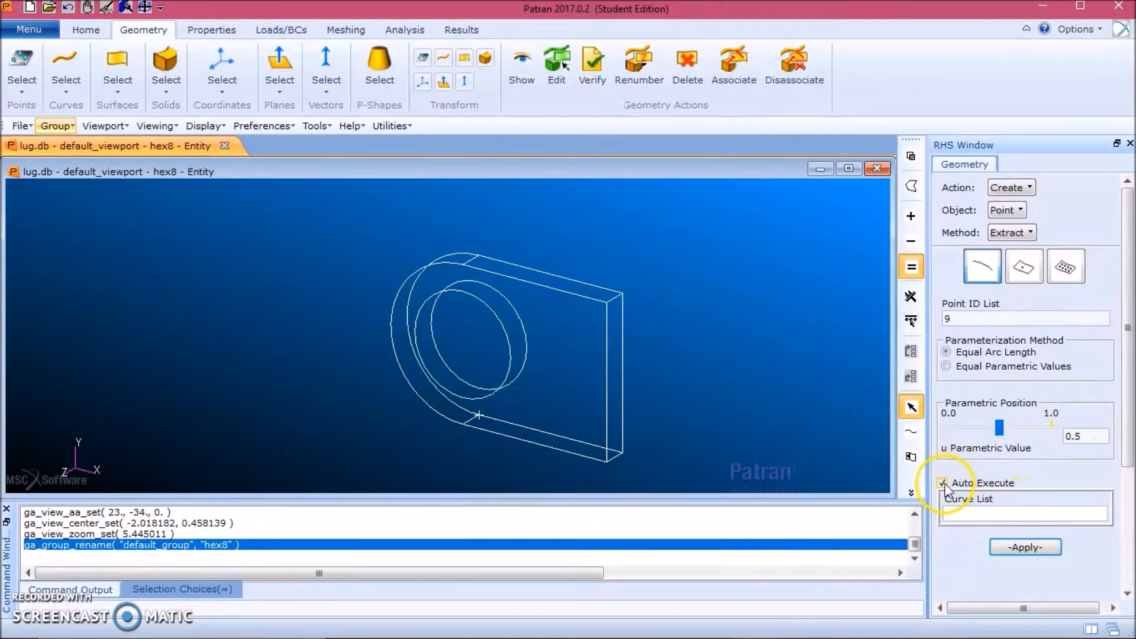
{"action": "left_click", "coordinate": [943, 484]}
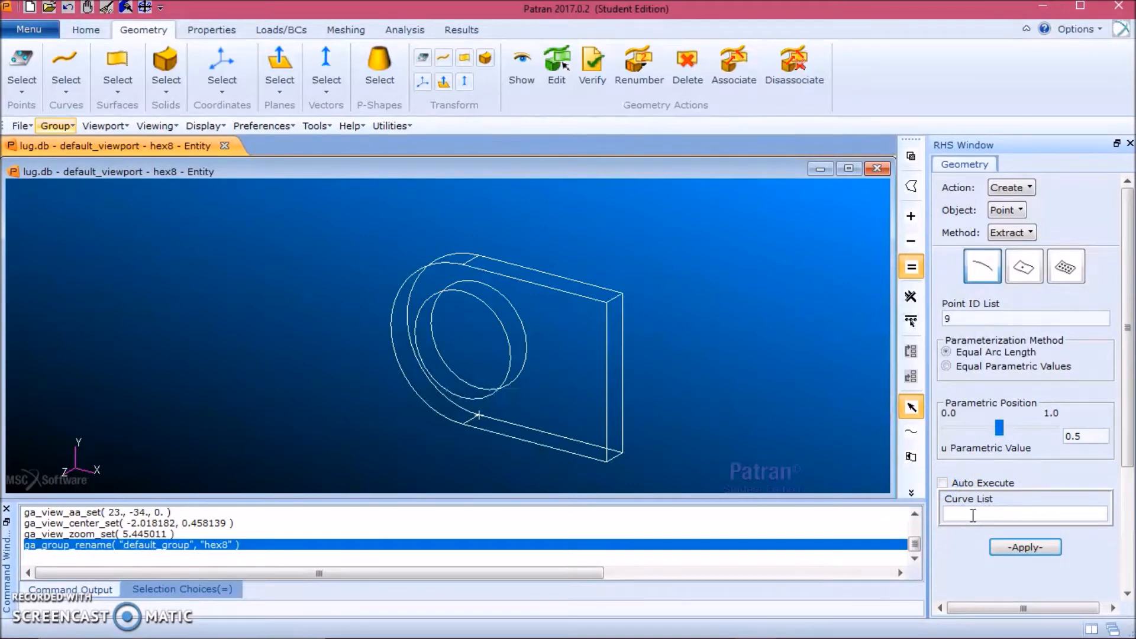
{"action": "middle_click_drag", "start_coordinate": [722, 353], "coordinate": [734, 353]}
{"action": "left_click", "coordinate": [386, 315]}
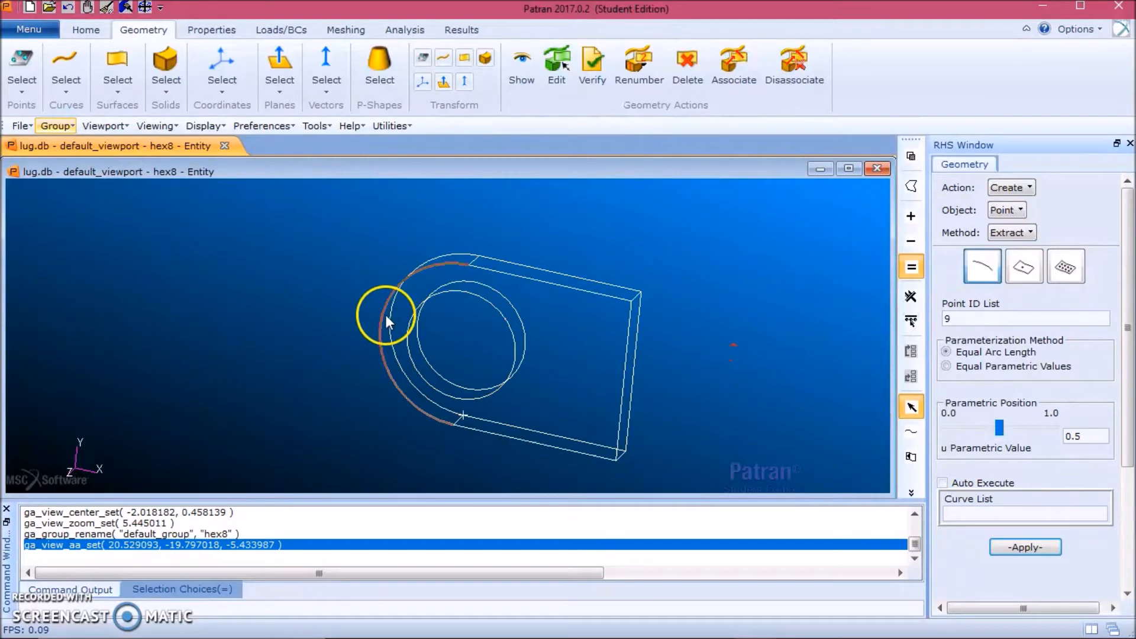
{"action": "left_click", "coordinate": [388, 329]}
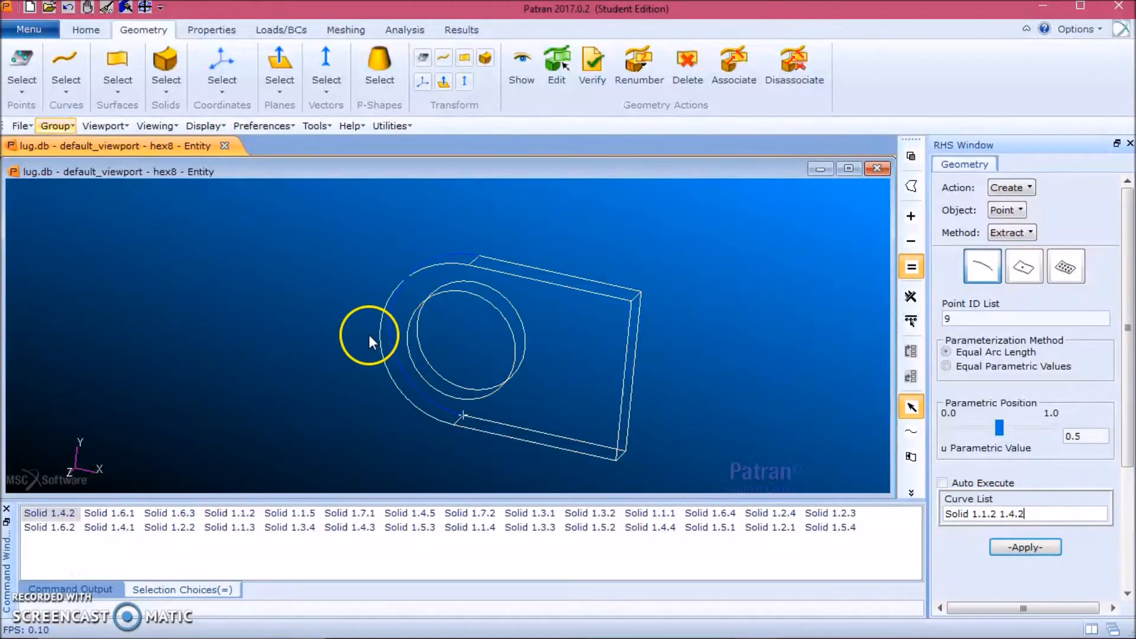
{"action": "triple_click", "coordinate": [1054, 518]}
{"action": "key", "text": "BackSpace"}
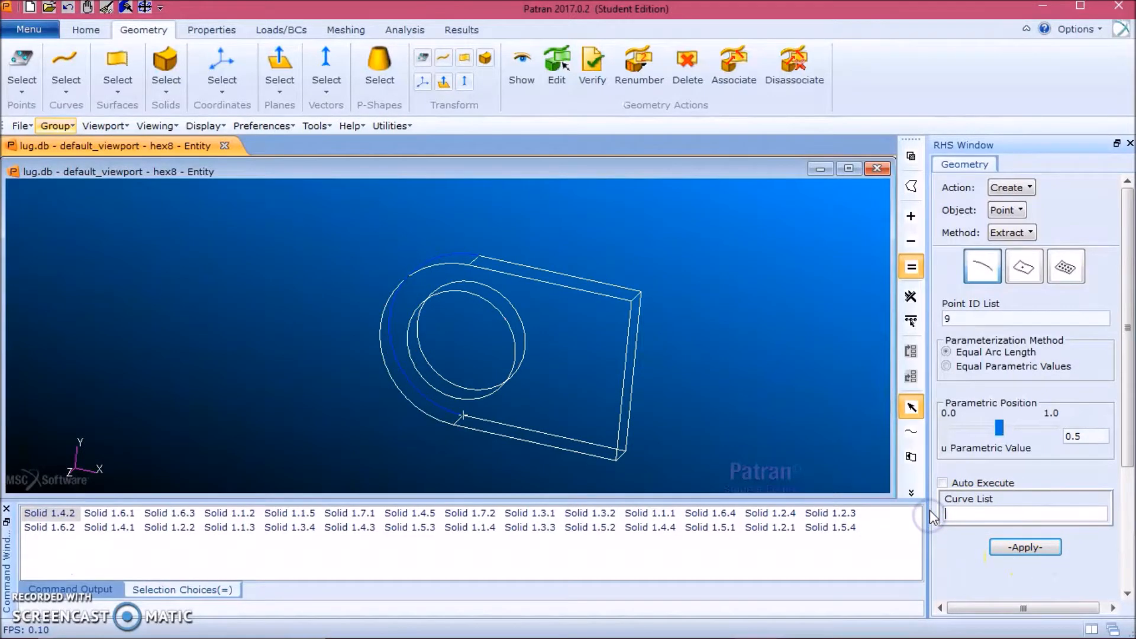
{"action": "left_click", "coordinate": [392, 329]}
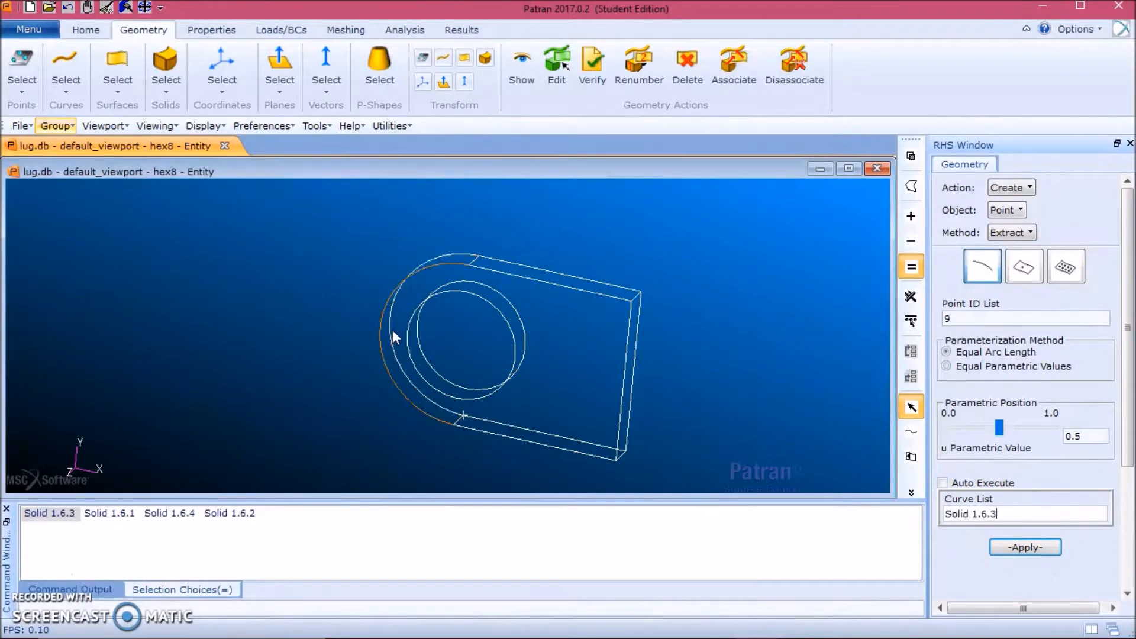
{"action": "left_click", "coordinate": [392, 333]}
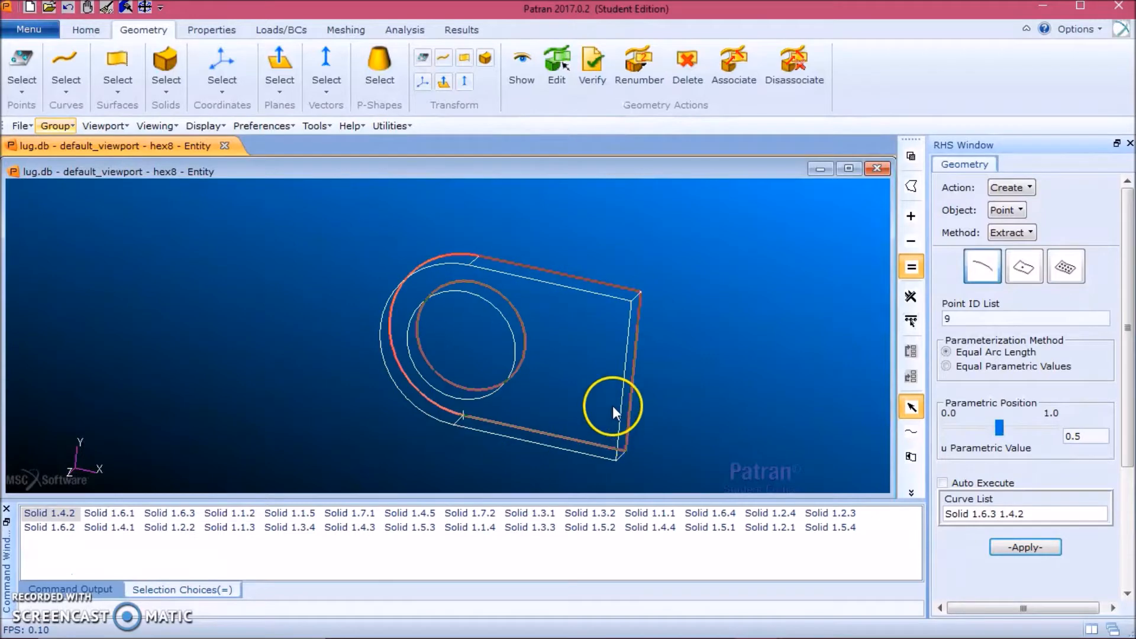
Extract points at parametric value 0.5 on the front vertical edge of the lug's flat end and on both outer arc edges.
{"action": "left_click", "coordinate": [622, 391]}
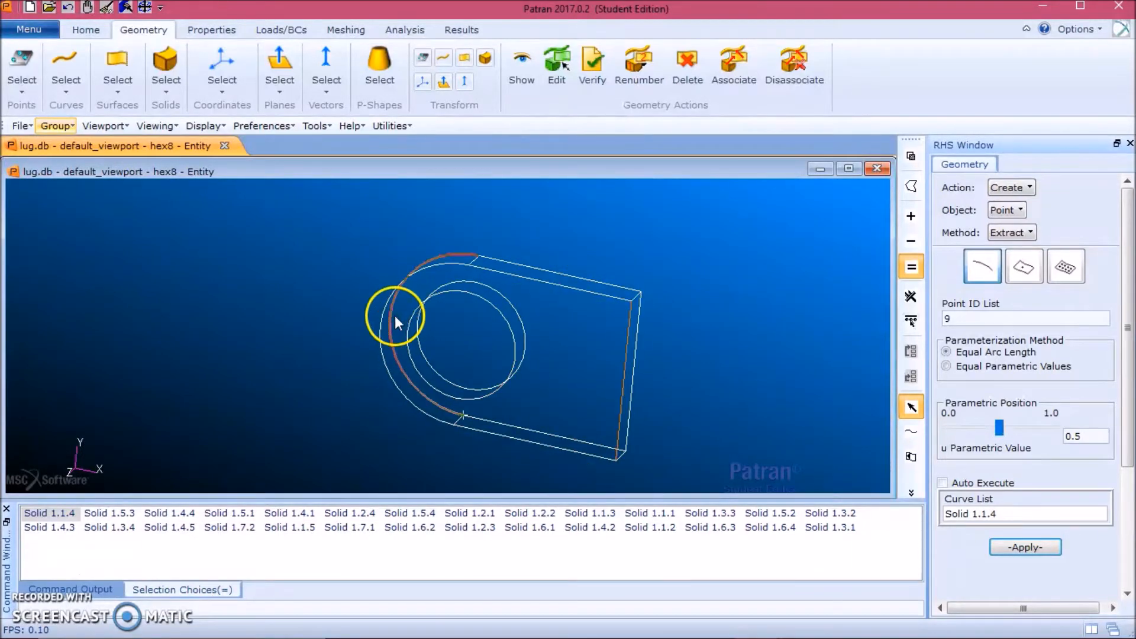
{"action": "left_click", "coordinate": [380, 332]}
{"action": "left_click", "coordinate": [380, 332]}
{"action": "left_click", "coordinate": [1034, 560]}
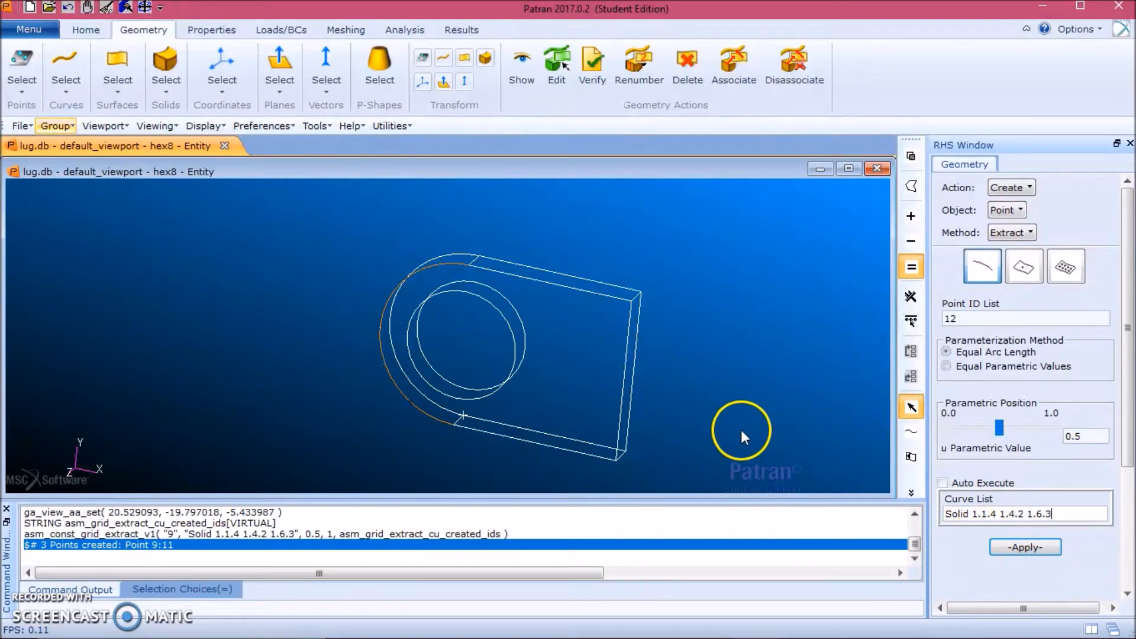
{"action": "middle_click_drag", "start_coordinate": [741, 430], "coordinate": [732, 413]}
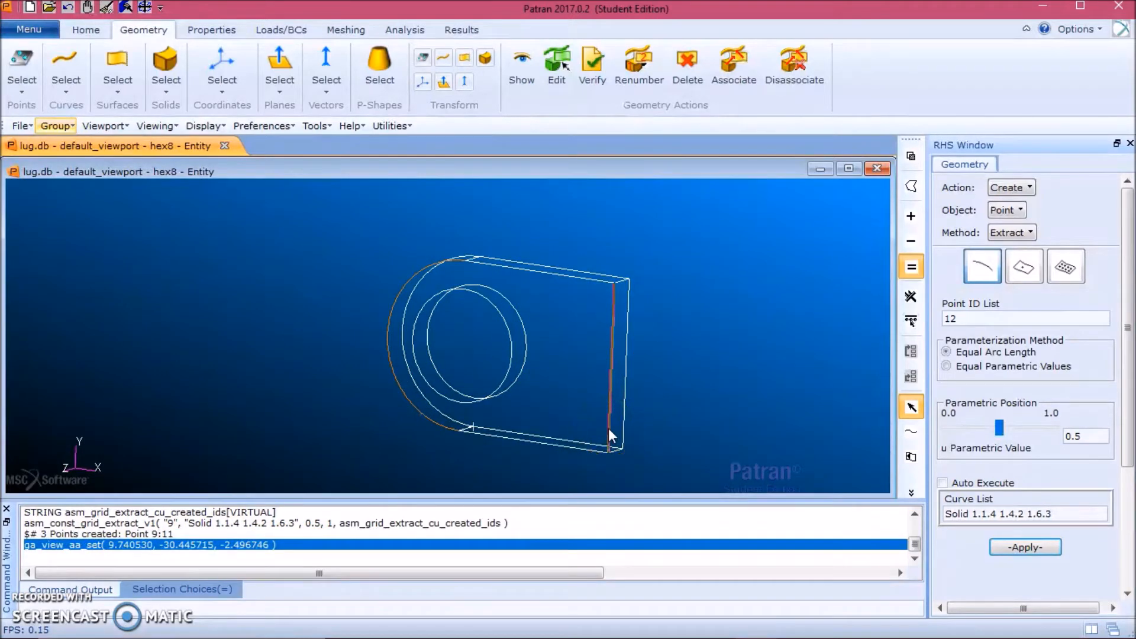
{"action": "left_click", "coordinate": [806, 319]}
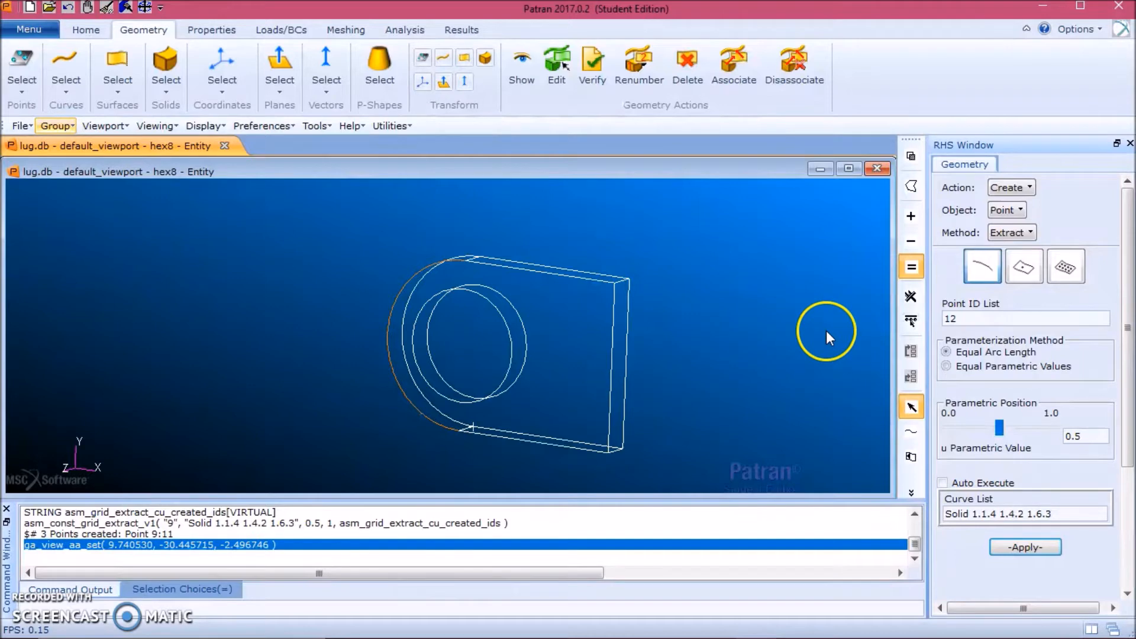
Undo the last plane creation and set up plane creation by the 3 Points method with automatic execution off.
{"action": "key", "text": "ctrl+z"}
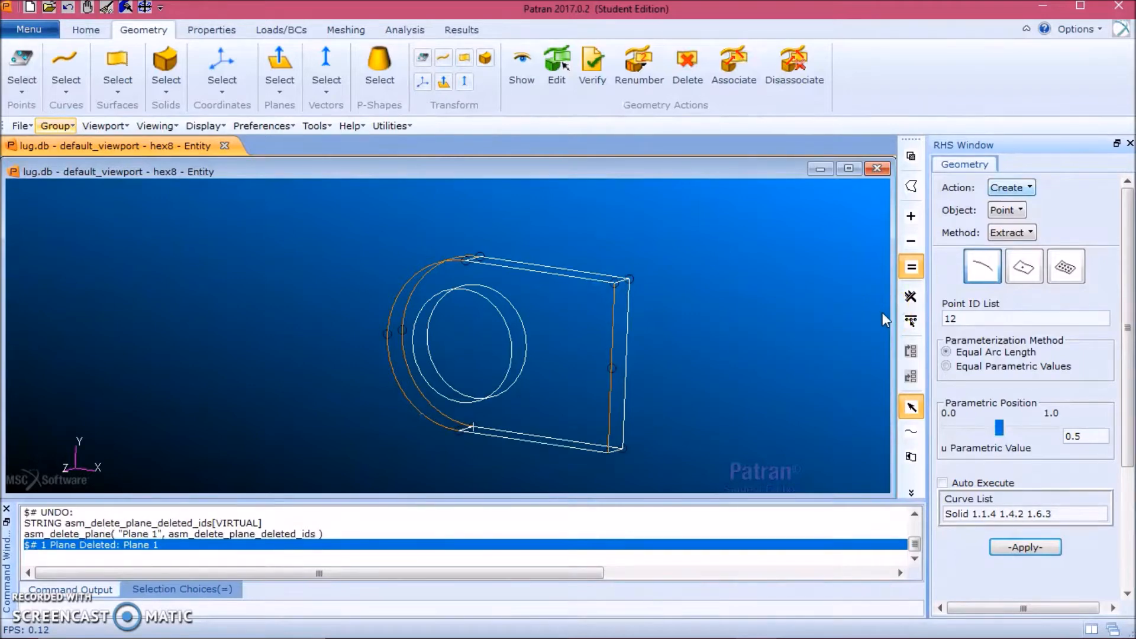
{"action": "left_click", "coordinate": [1014, 217]}
{"action": "left_click", "coordinate": [1014, 214]}
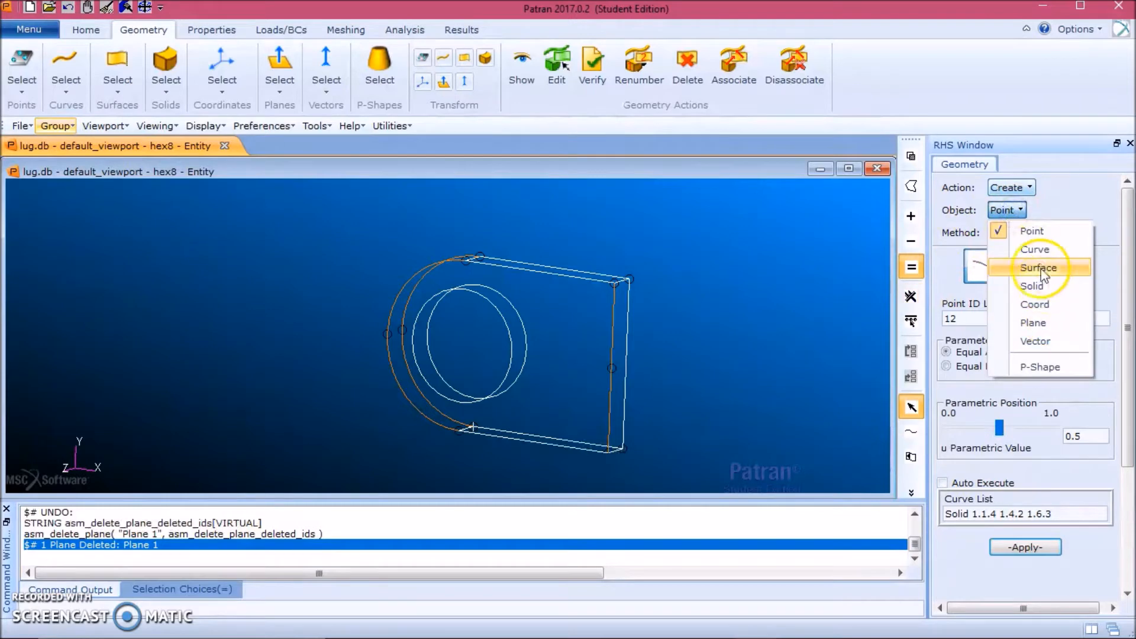
{"action": "left_click", "coordinate": [1044, 322]}
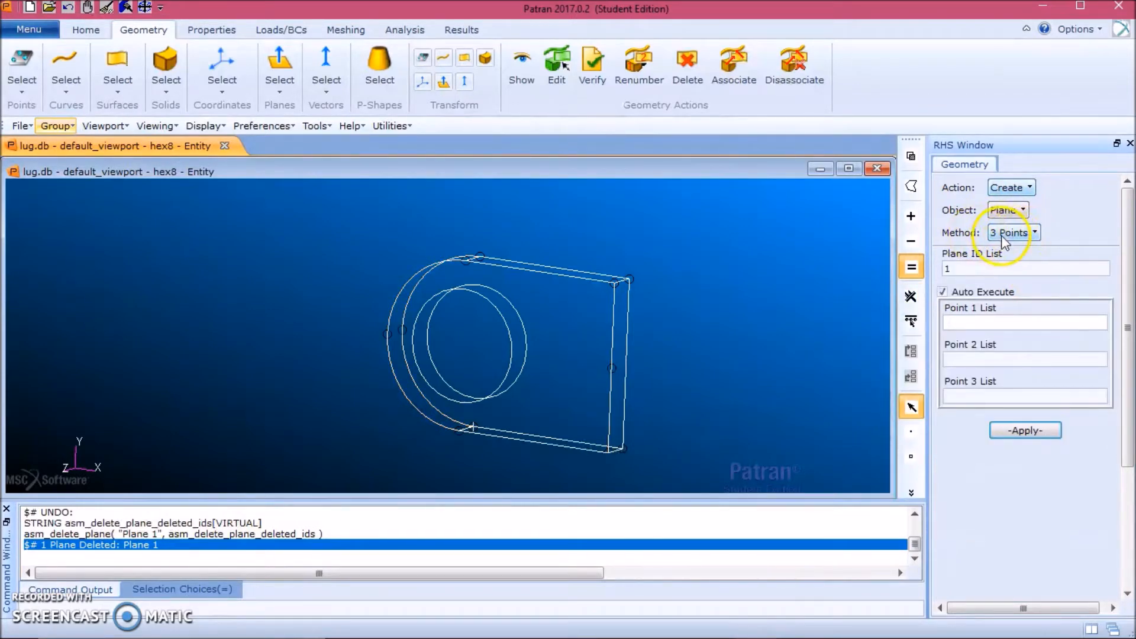
{"action": "left_click", "coordinate": [943, 293]}
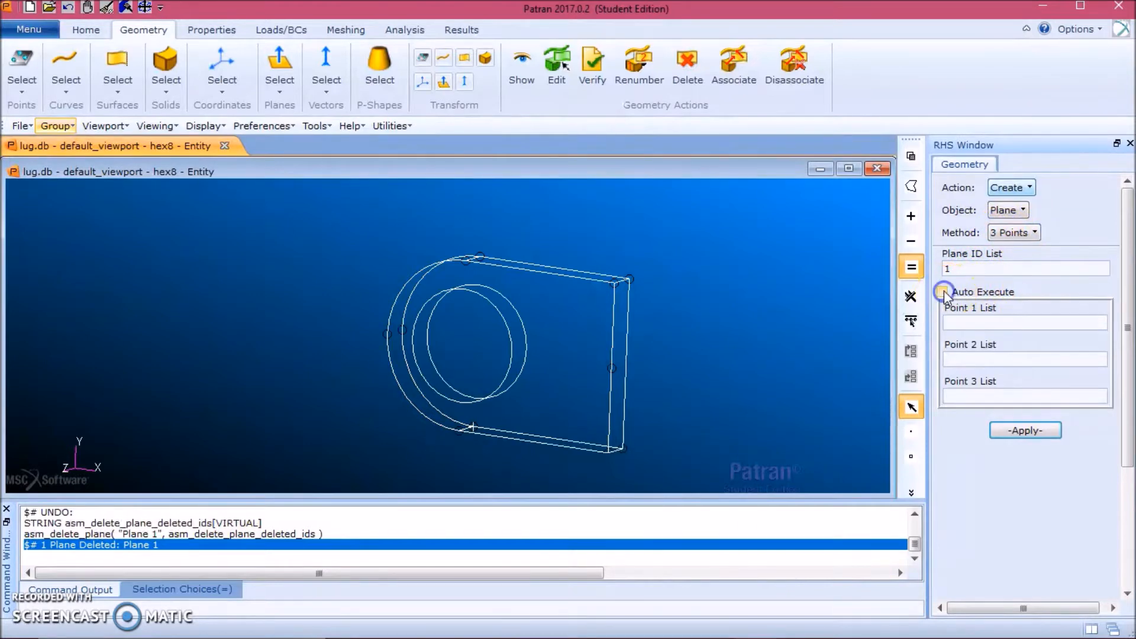
Create a plane through Points 11, 9 and 10, the midpoints of the outer arcs and the flat end's front vertical edge.
{"action": "left_click", "coordinate": [988, 322]}
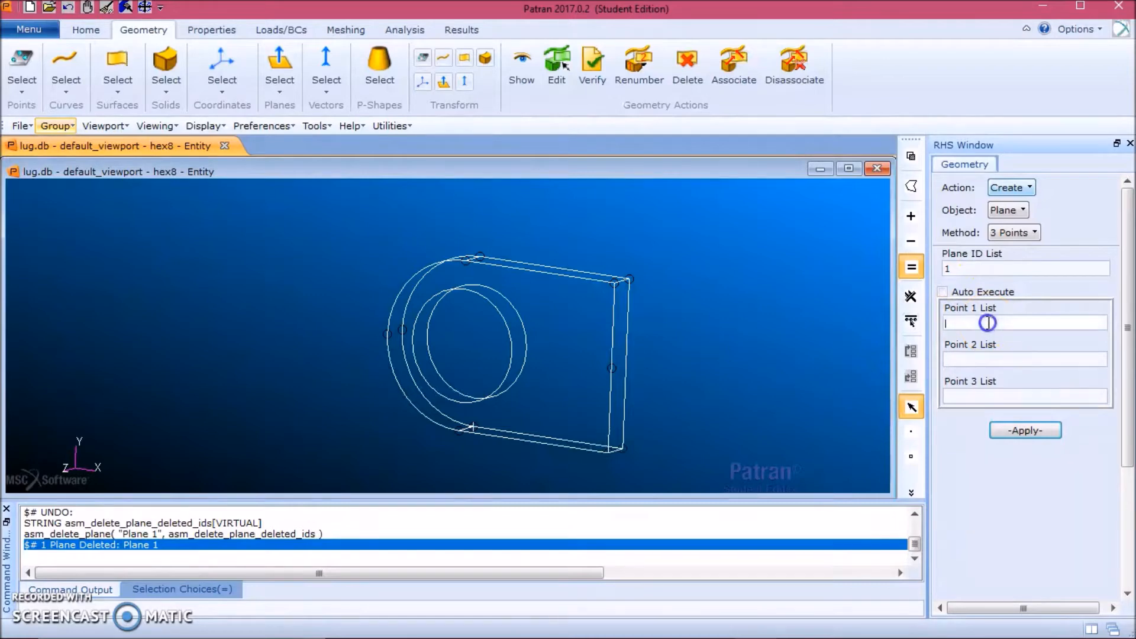
{"action": "left_click", "coordinate": [388, 332]}
{"action": "left_click", "coordinate": [985, 358]}
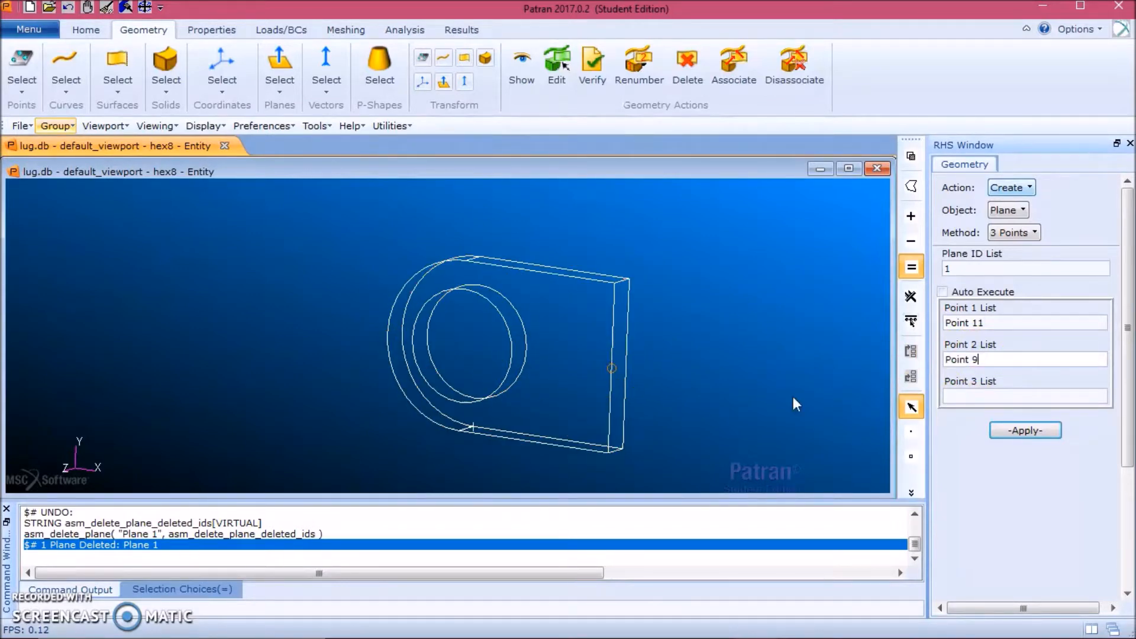
{"action": "left_click", "coordinate": [972, 395]}
{"action": "left_click", "coordinate": [1022, 437]}
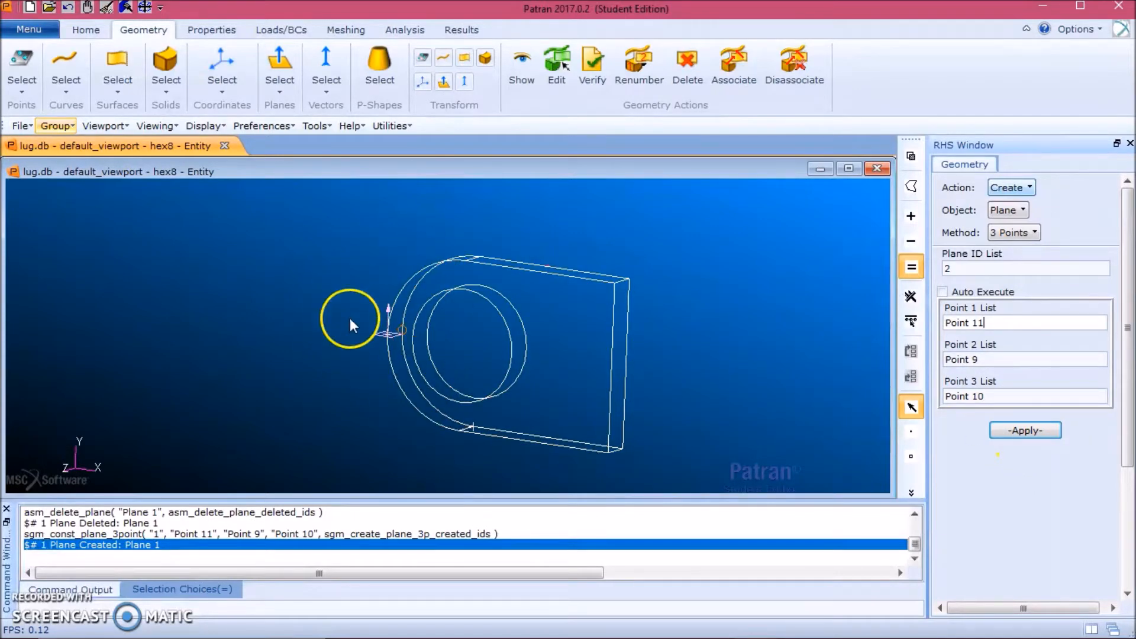
Create a second plane through Points 3, 1 and 6, where the outer arcs meet the straight edges.
{"action": "left_click_drag", "start_coordinate": [1000, 322], "coordinate": [945, 323]}
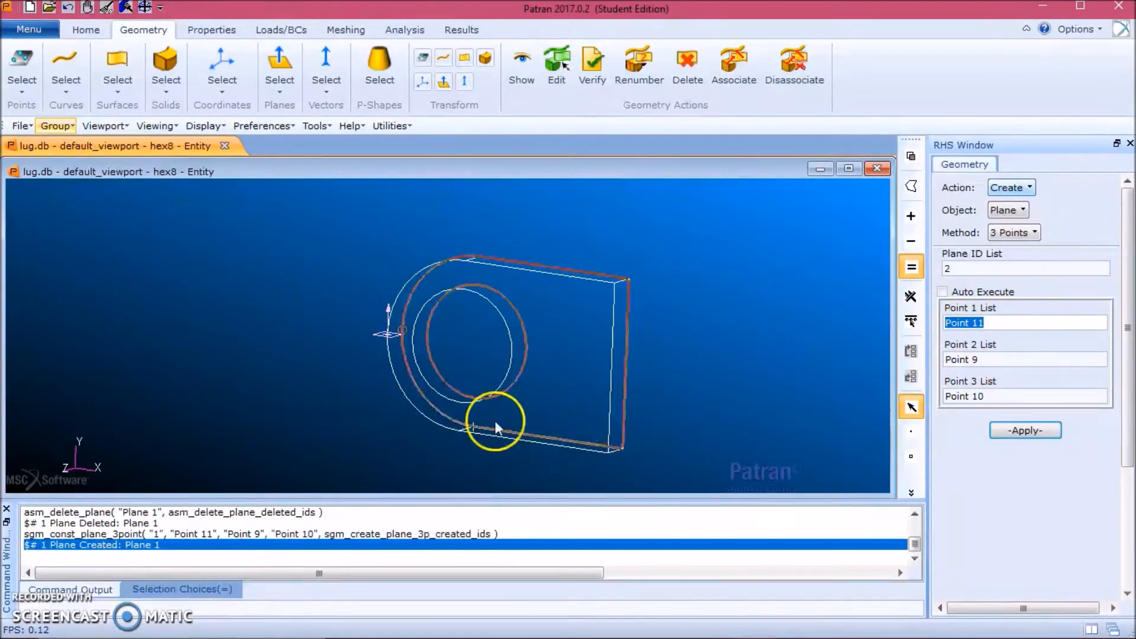
{"action": "left_click", "coordinate": [459, 432]}
{"action": "left_click", "coordinate": [989, 358]}
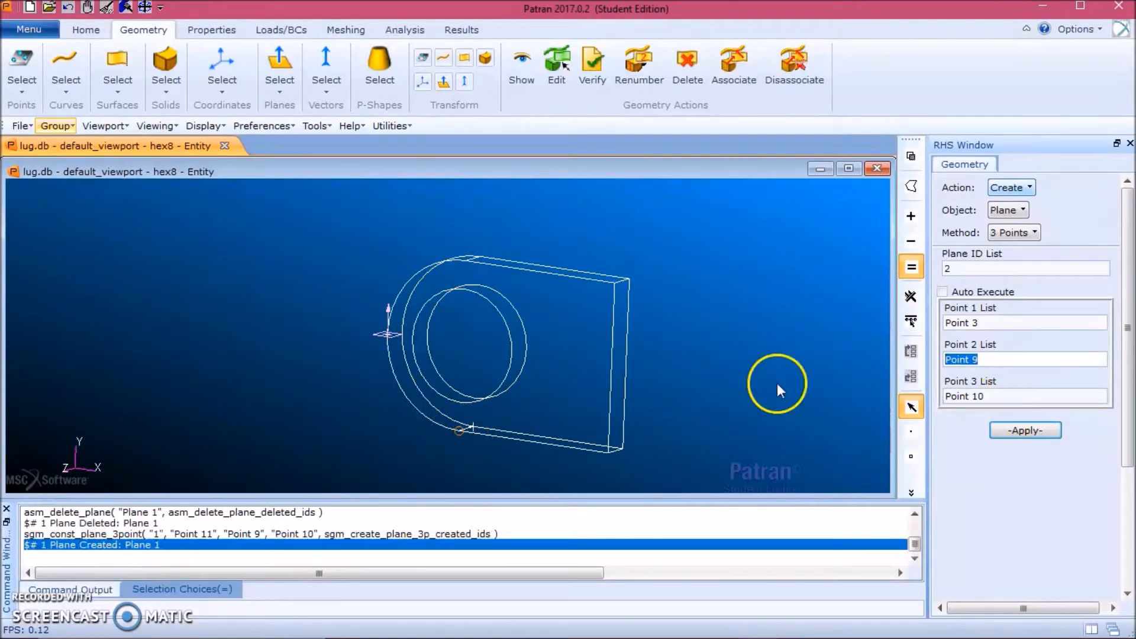
{"action": "left_click", "coordinate": [464, 260]}
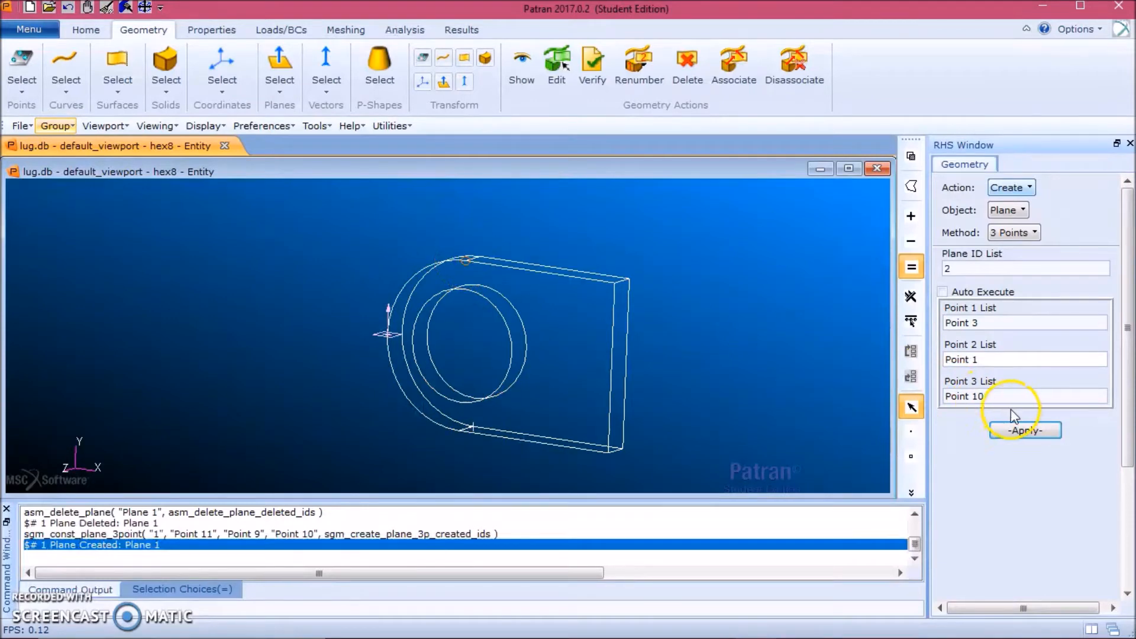
{"action": "left_click", "coordinate": [1000, 396]}
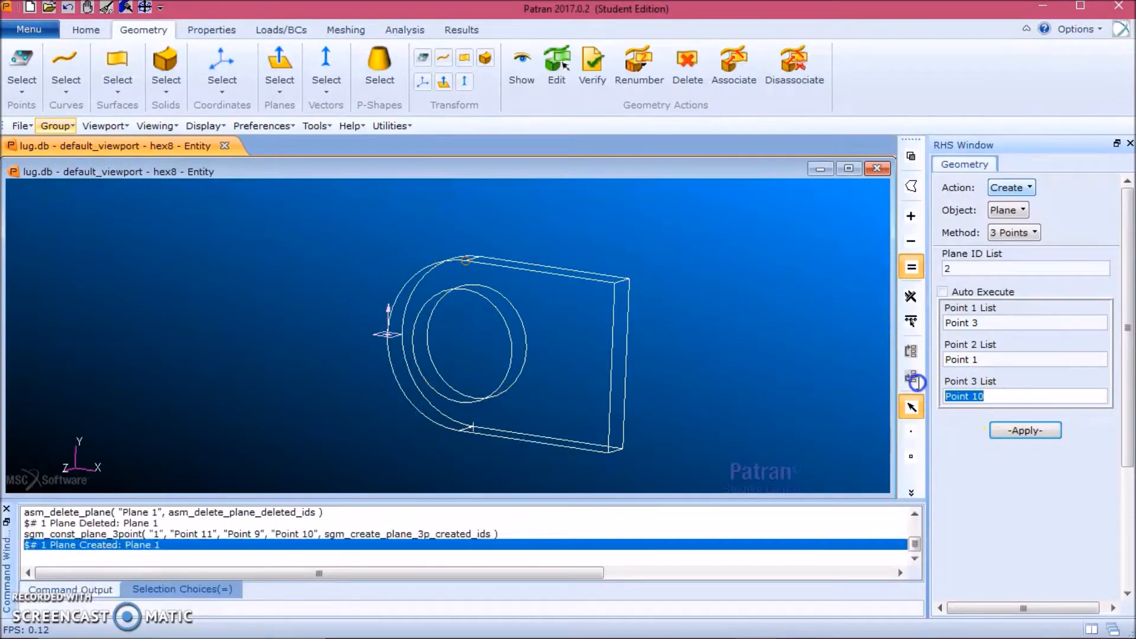
{"action": "left_click", "coordinate": [473, 427]}
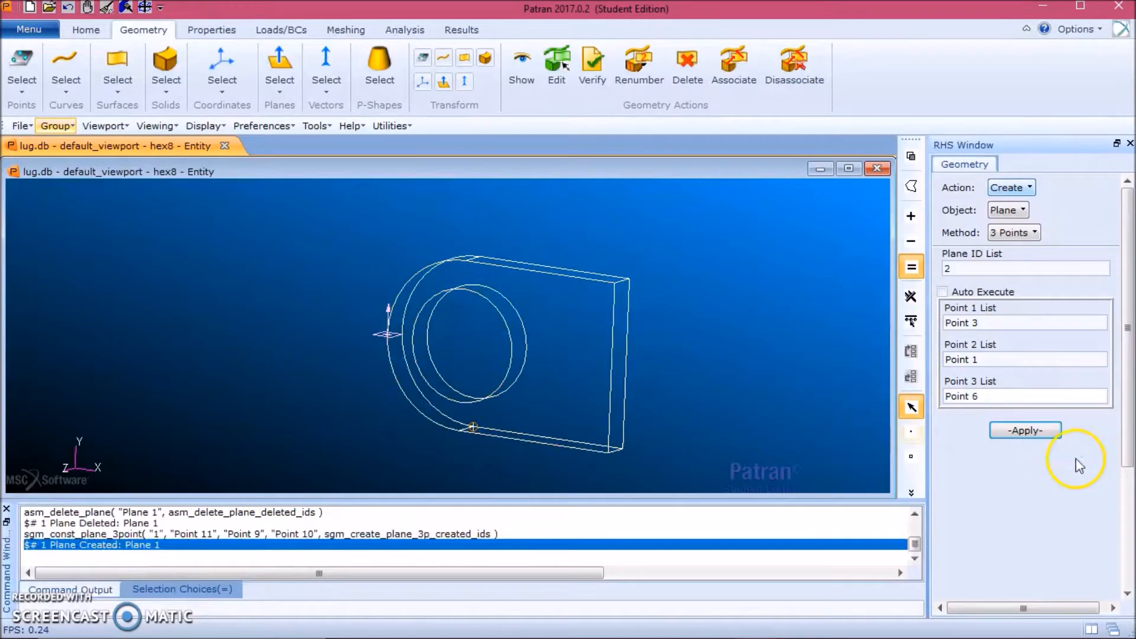
{"action": "left_click", "coordinate": [1025, 431]}
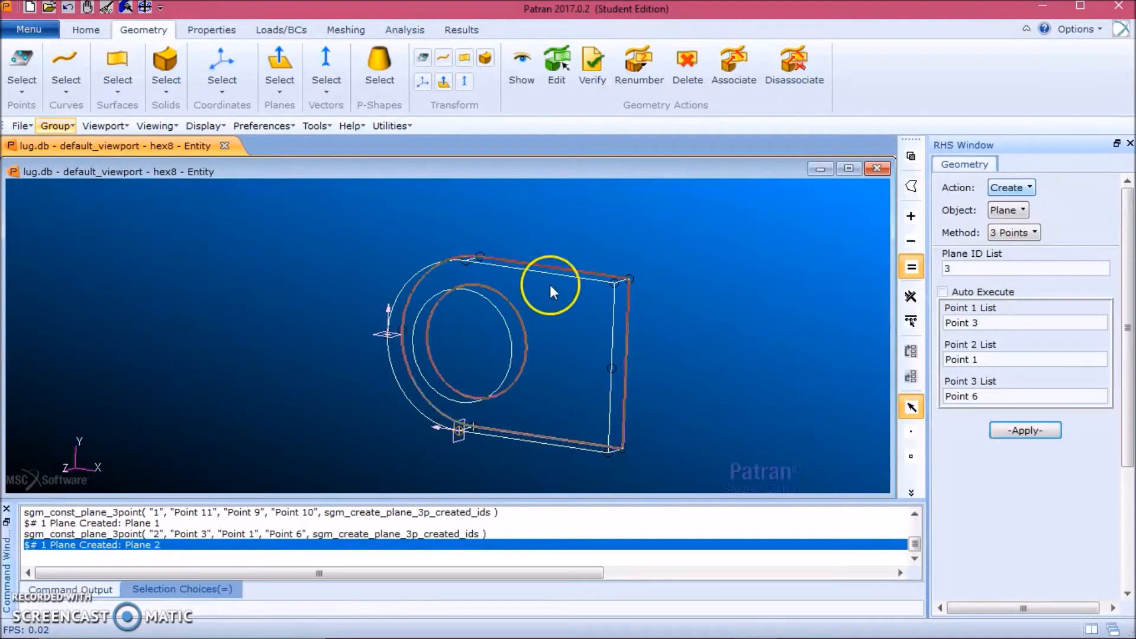
Set up editing of solids with the Break method and the Plane option, with automatic execution off.
{"action": "left_click", "coordinate": [1019, 190]}
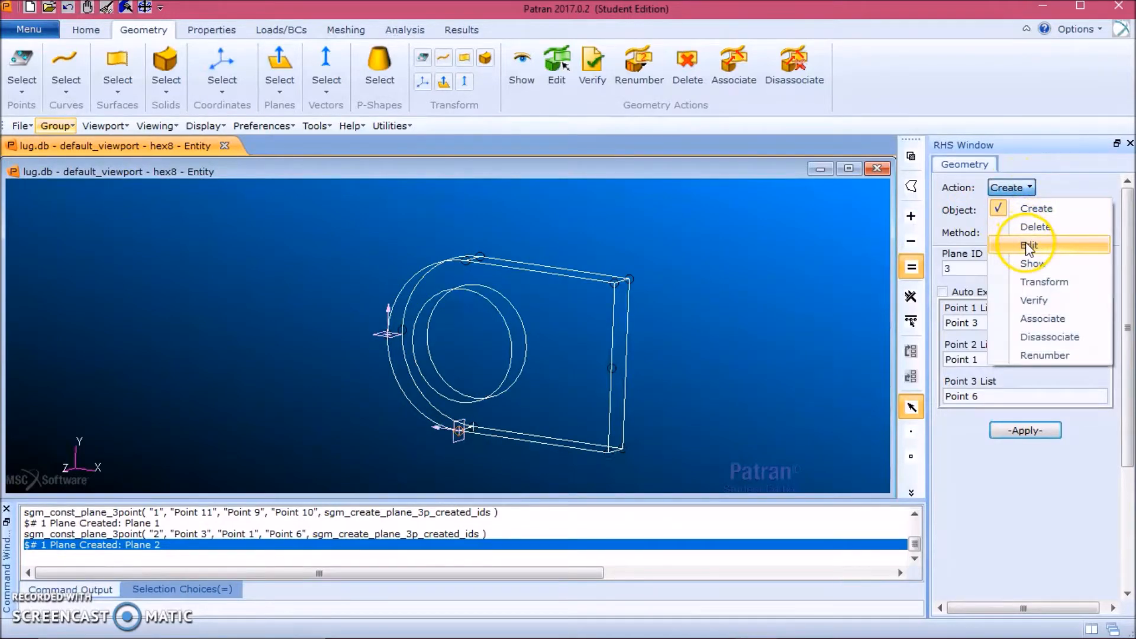
{"action": "left_click", "coordinate": [1028, 247]}
{"action": "left_click", "coordinate": [1010, 210]}
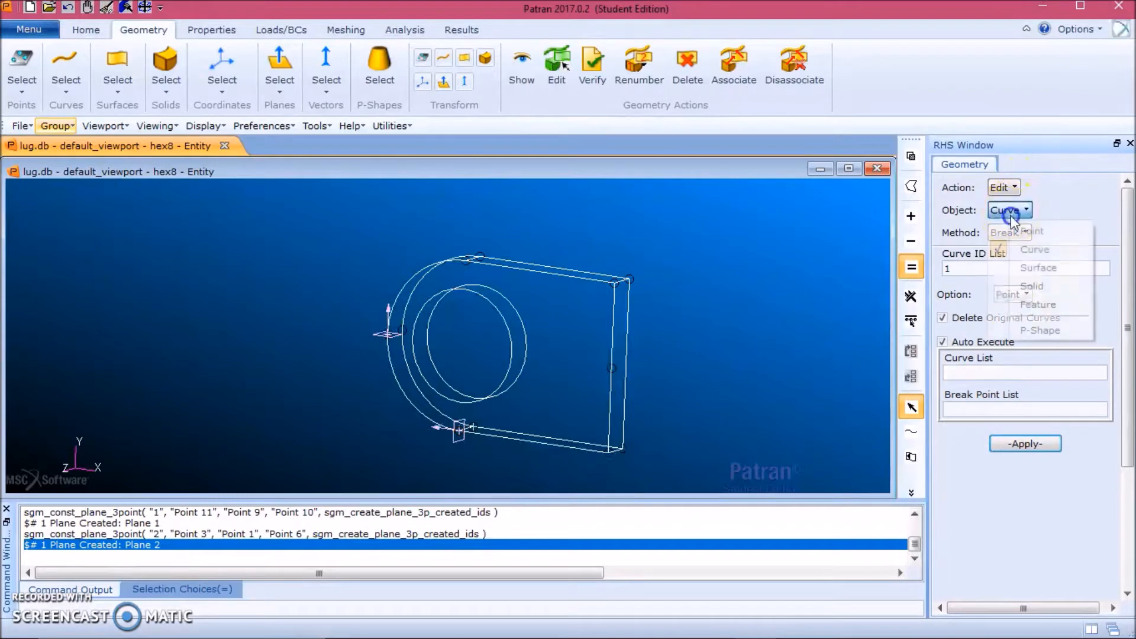
{"action": "left_click", "coordinate": [1032, 286]}
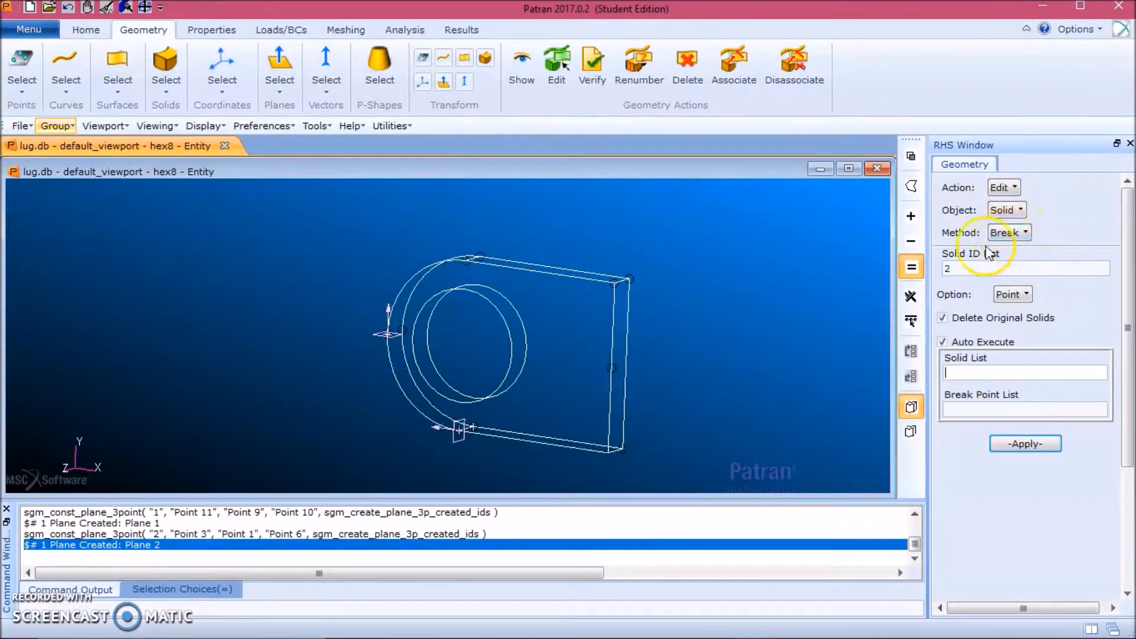
{"action": "left_click", "coordinate": [1028, 294]}
{"action": "left_click", "coordinate": [1043, 370]}
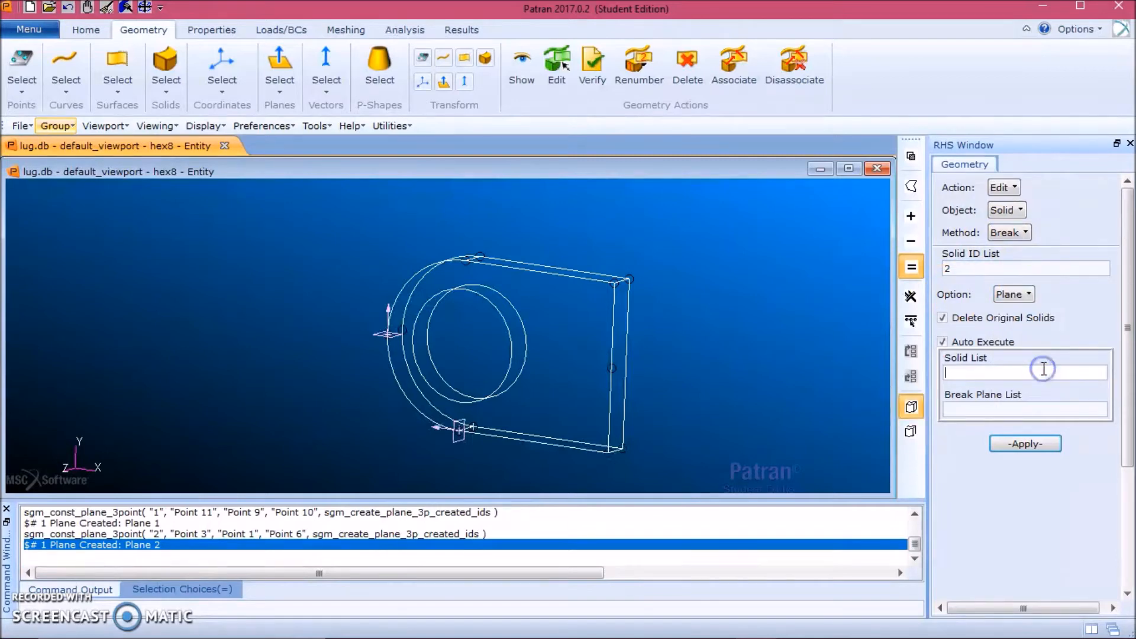
{"action": "left_click", "coordinate": [944, 342]}
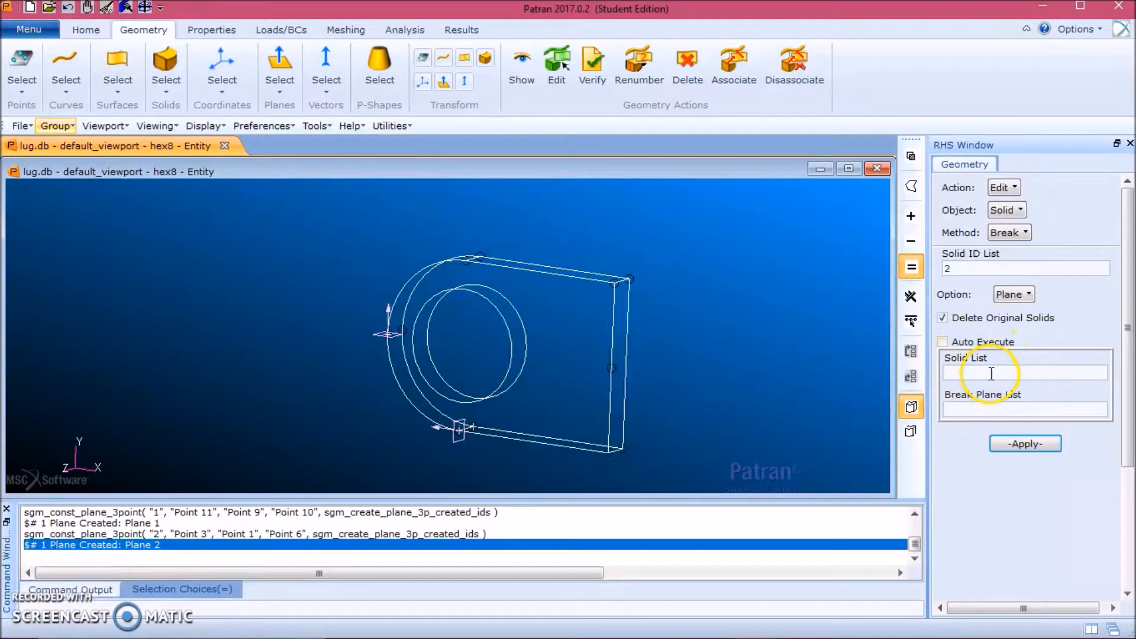
Break Solid 1 with the horizontal Plane 1 and delete the original solid.
{"action": "left_click", "coordinate": [609, 335]}
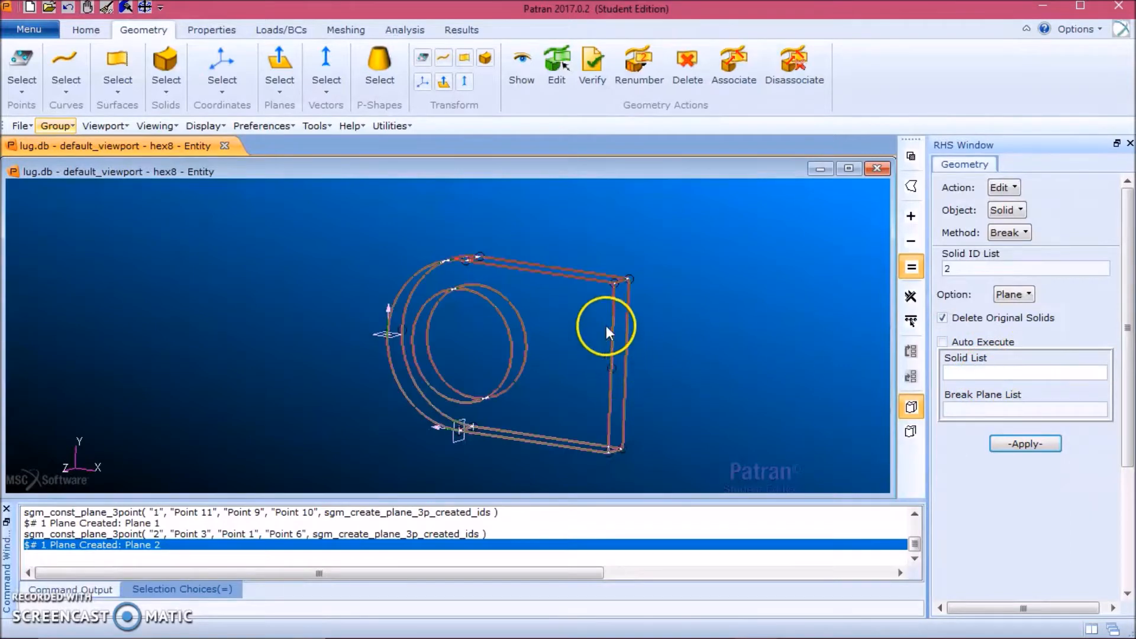
{"action": "left_click", "coordinate": [598, 279]}
{"action": "left_click", "coordinate": [977, 410]}
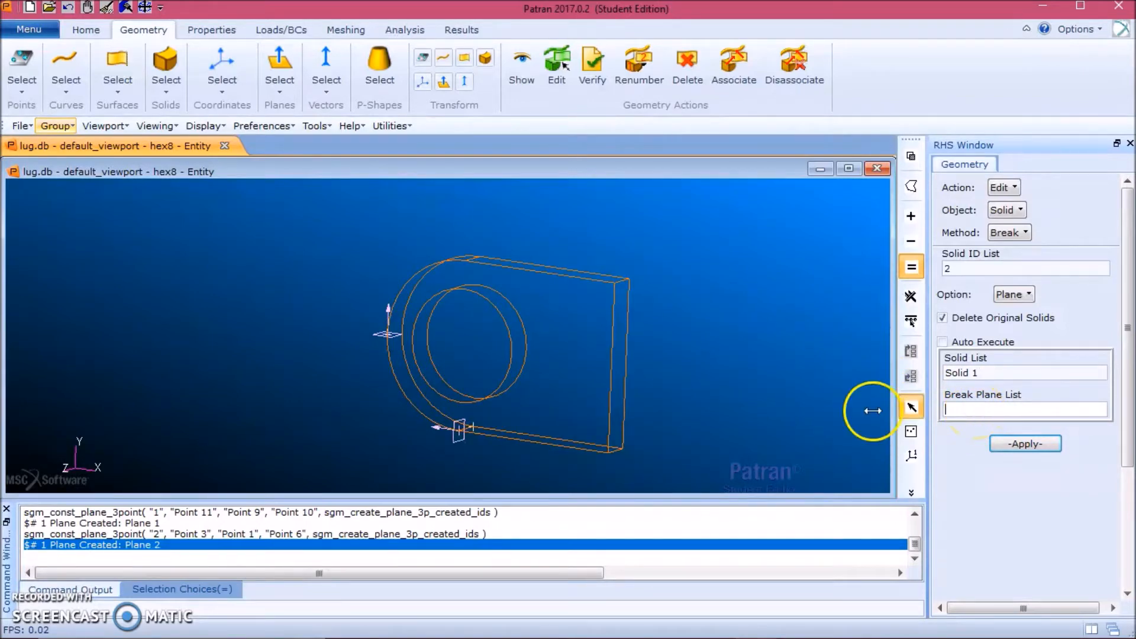
{"action": "left_click", "coordinate": [389, 335]}
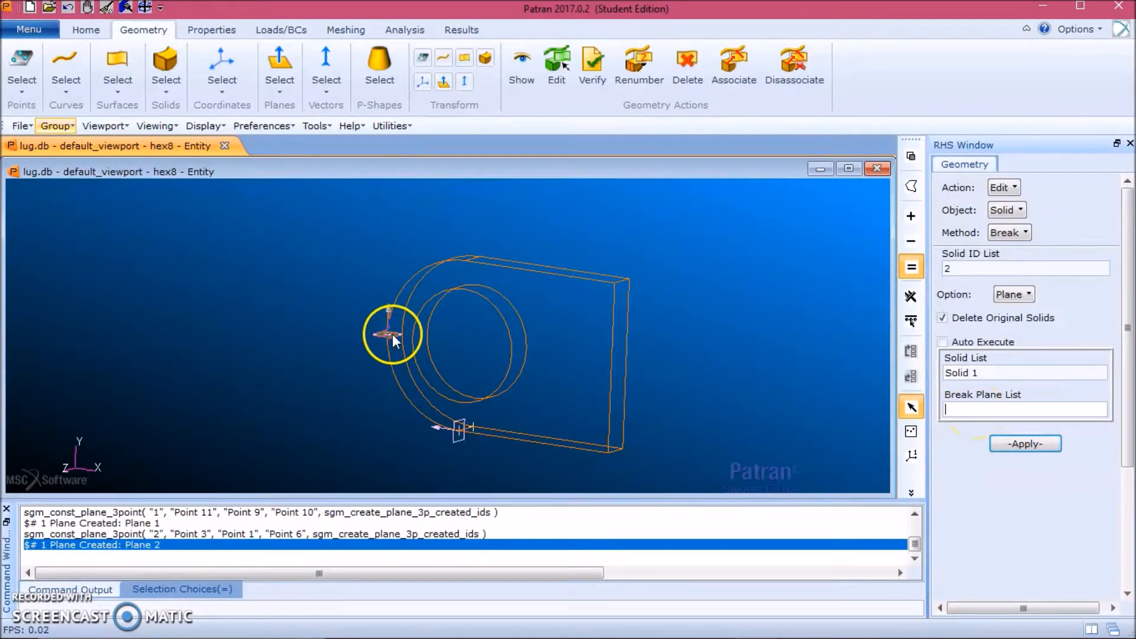
{"action": "left_click", "coordinate": [1046, 452]}
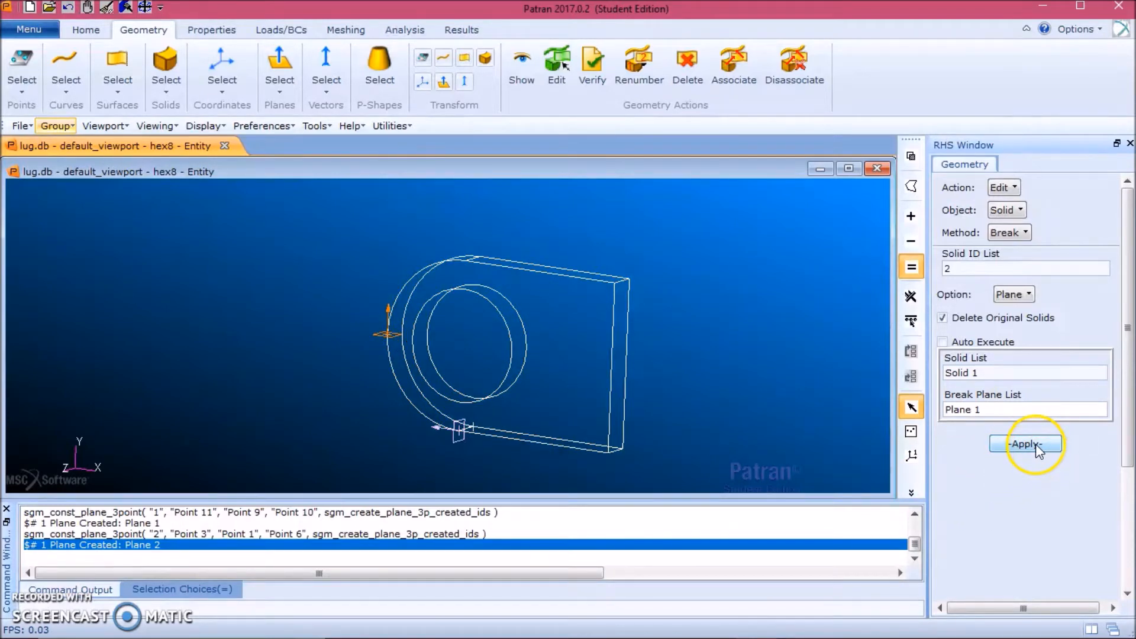
{"action": "left_click", "coordinate": [1037, 447]}
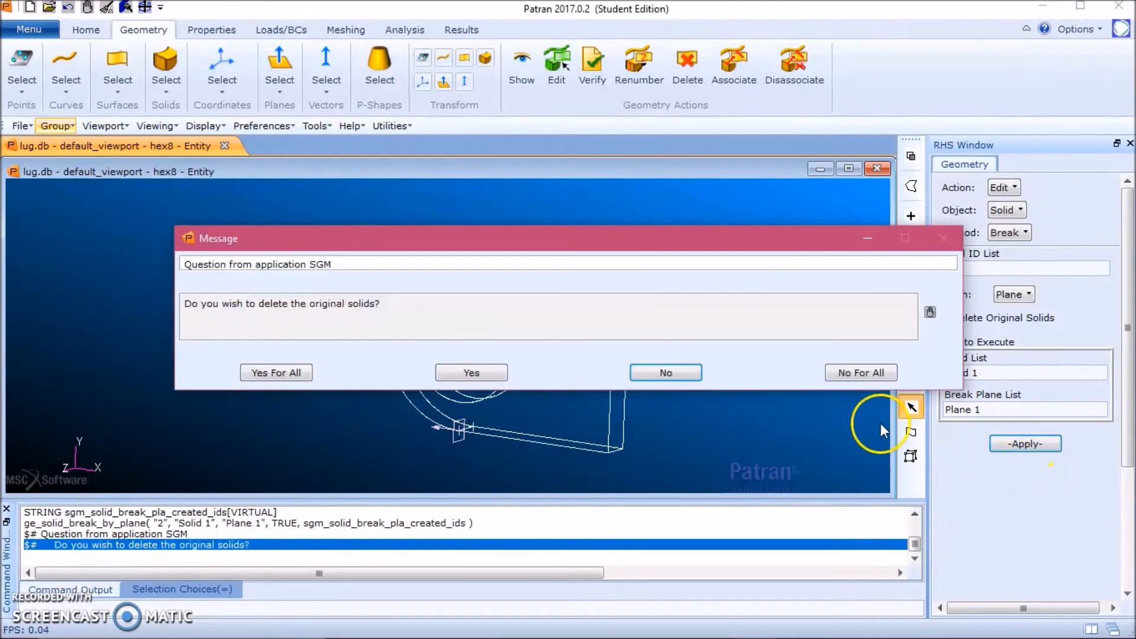
{"action": "left_click", "coordinate": [471, 374]}
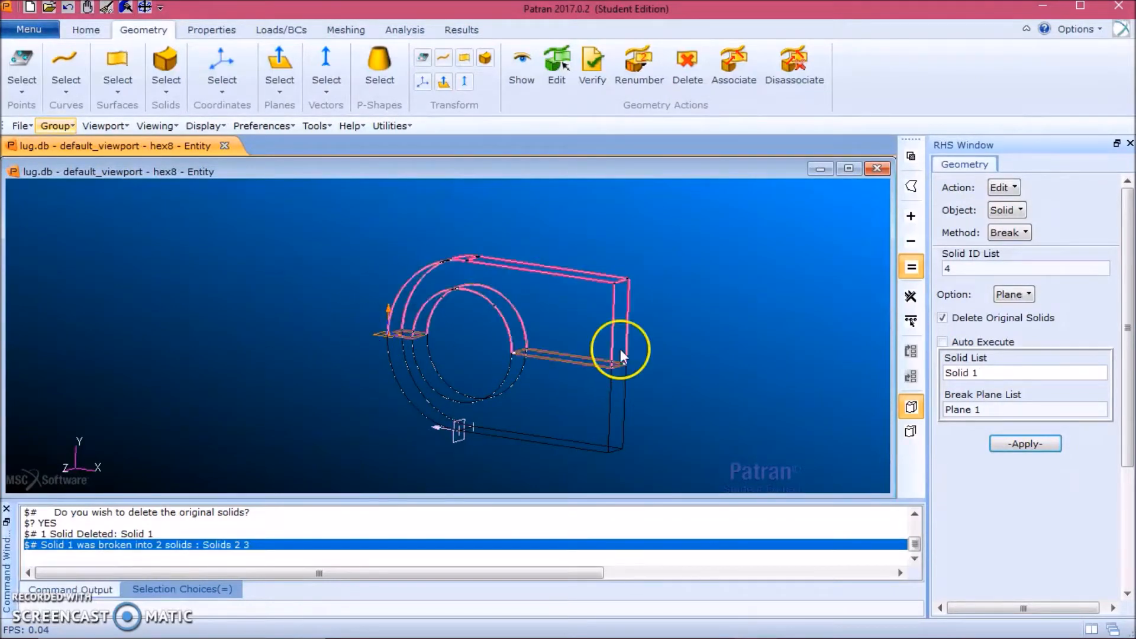
Break Solids 2 and 3 with the vertical Plane 2 and delete both original solids.
{"action": "left_click_drag", "start_coordinate": [1002, 373], "coordinate": [946, 376]}
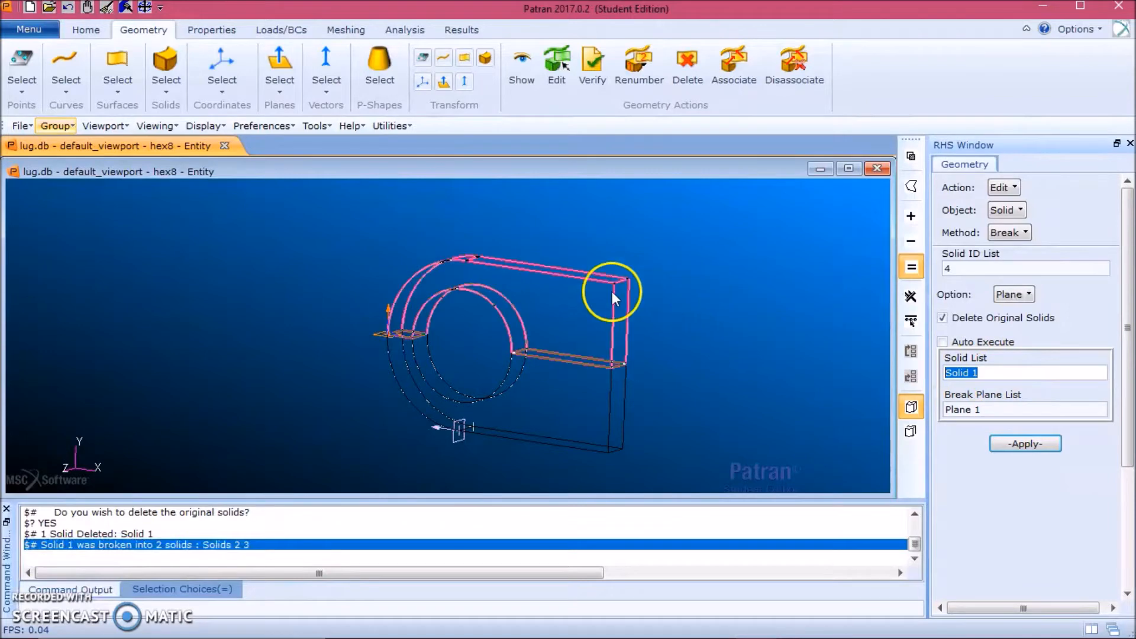
{"action": "left_click", "coordinate": [588, 318]}
{"action": "left_click", "coordinate": [568, 414], "text": "shift"}
{"action": "left_click", "coordinate": [995, 410]}
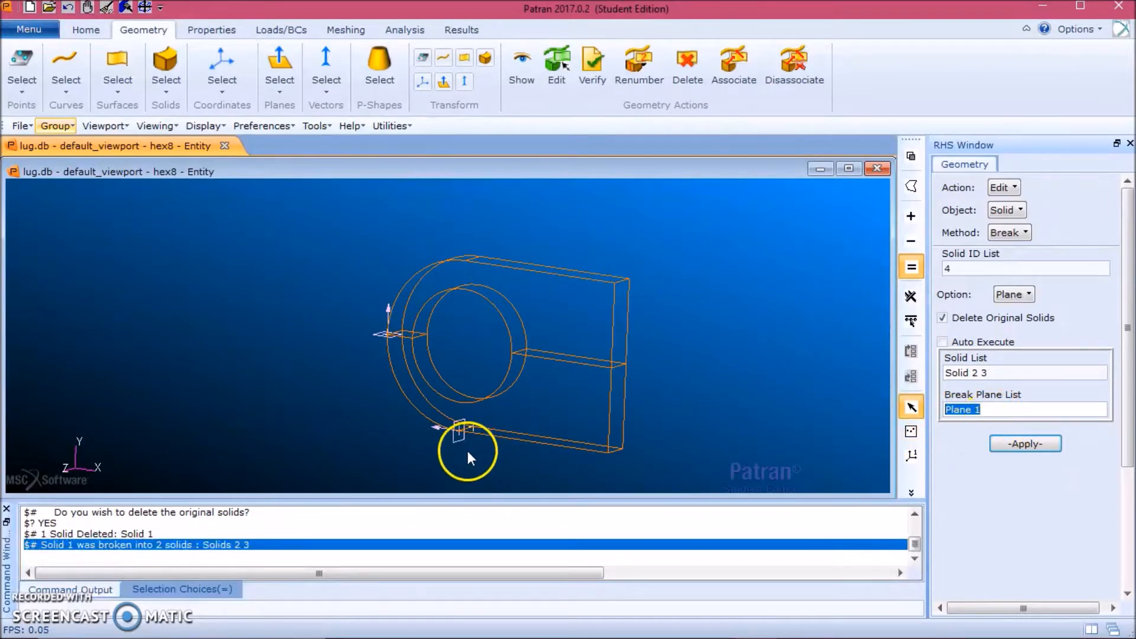
{"action": "left_click", "coordinate": [453, 428]}
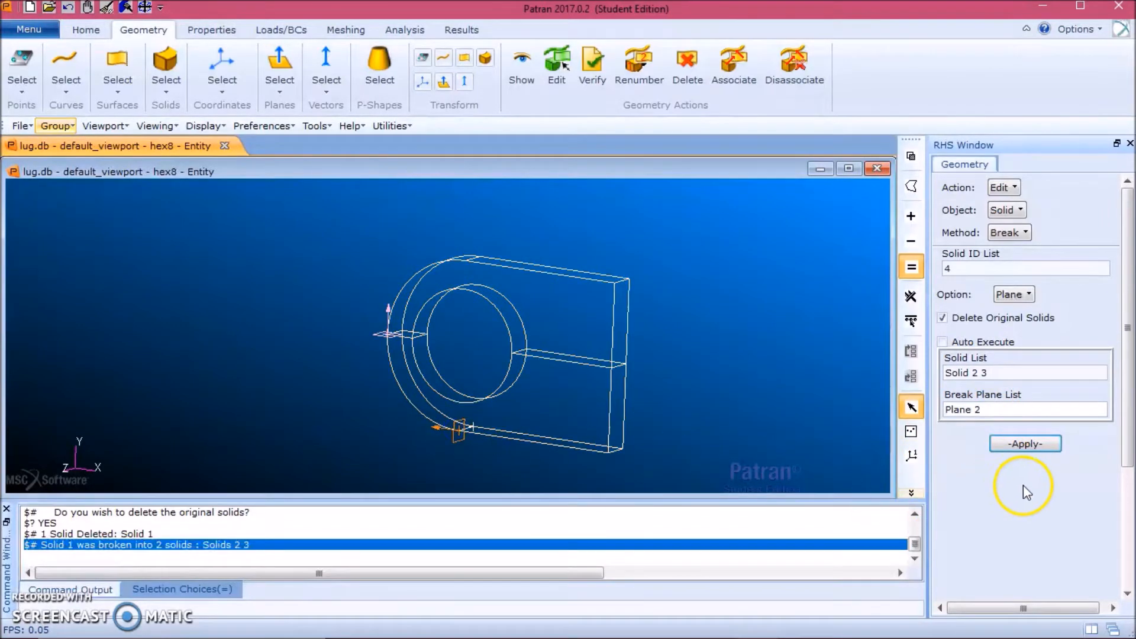
{"action": "left_click", "coordinate": [1028, 448]}
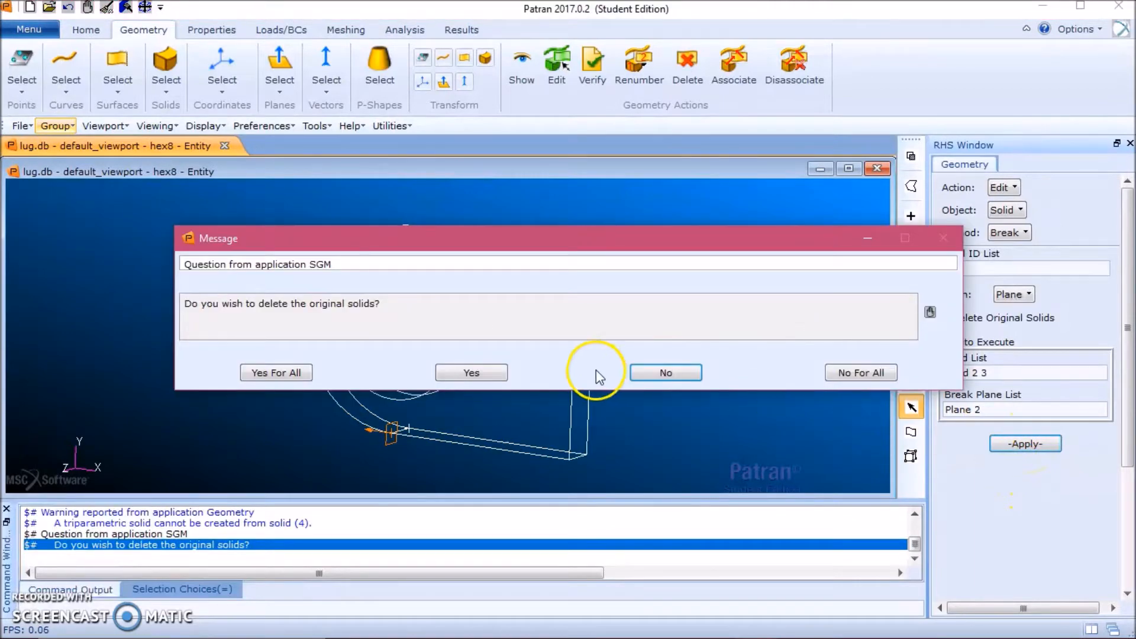
{"action": "left_click", "coordinate": [469, 373]}
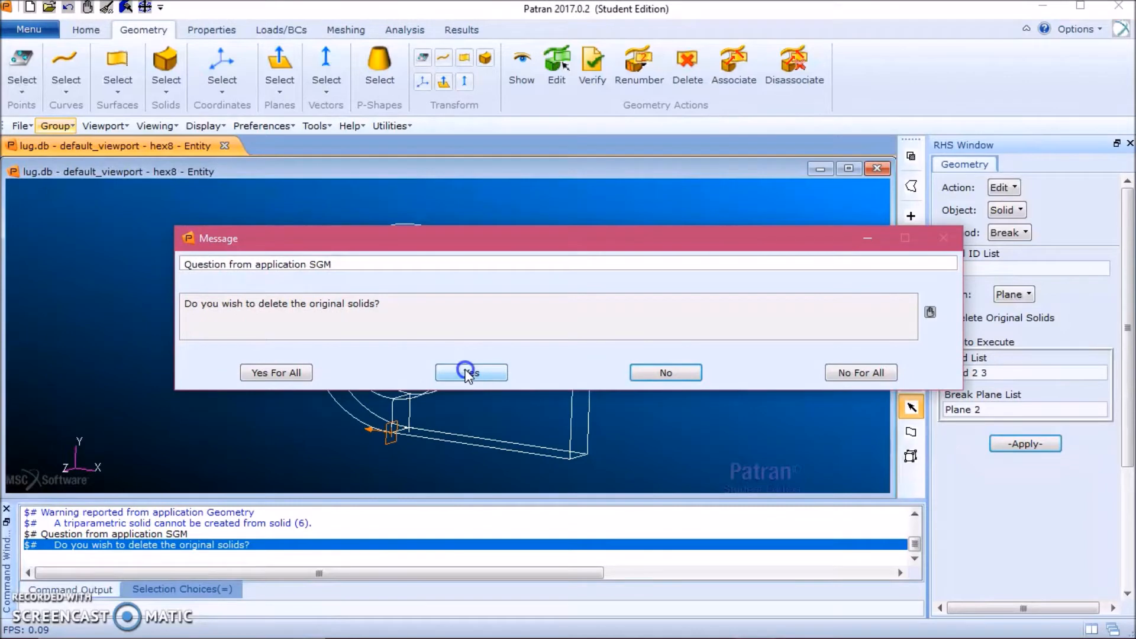
{"action": "left_click", "coordinate": [469, 373]}
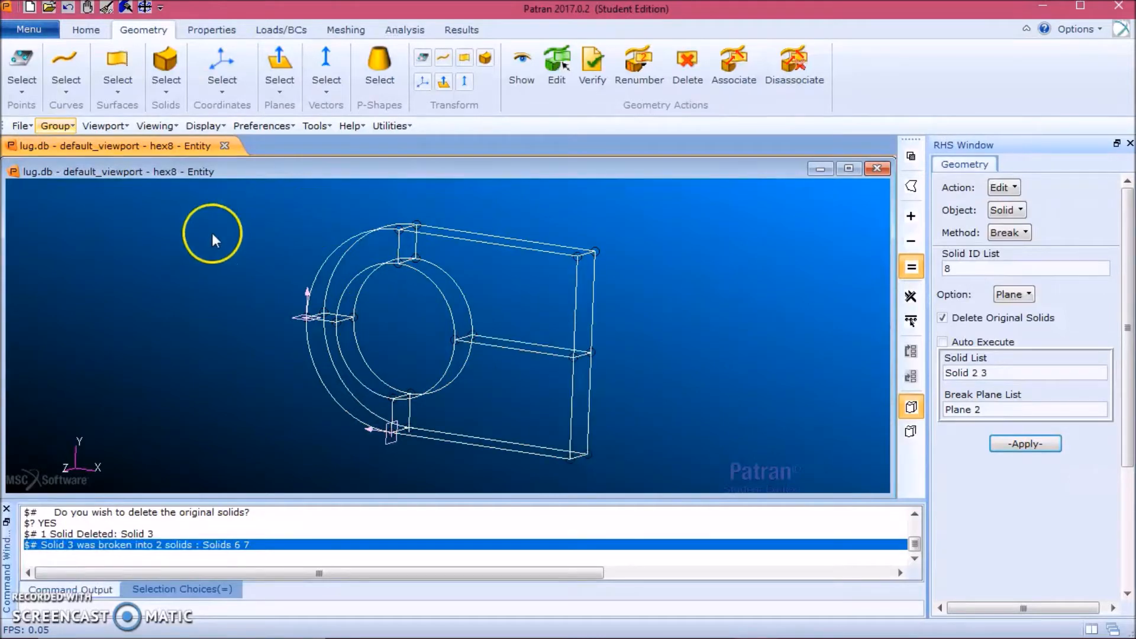
Create a new group named tet4 without adding entities, make it current and close the group form.
{"action": "left_click", "coordinate": [66, 126]}
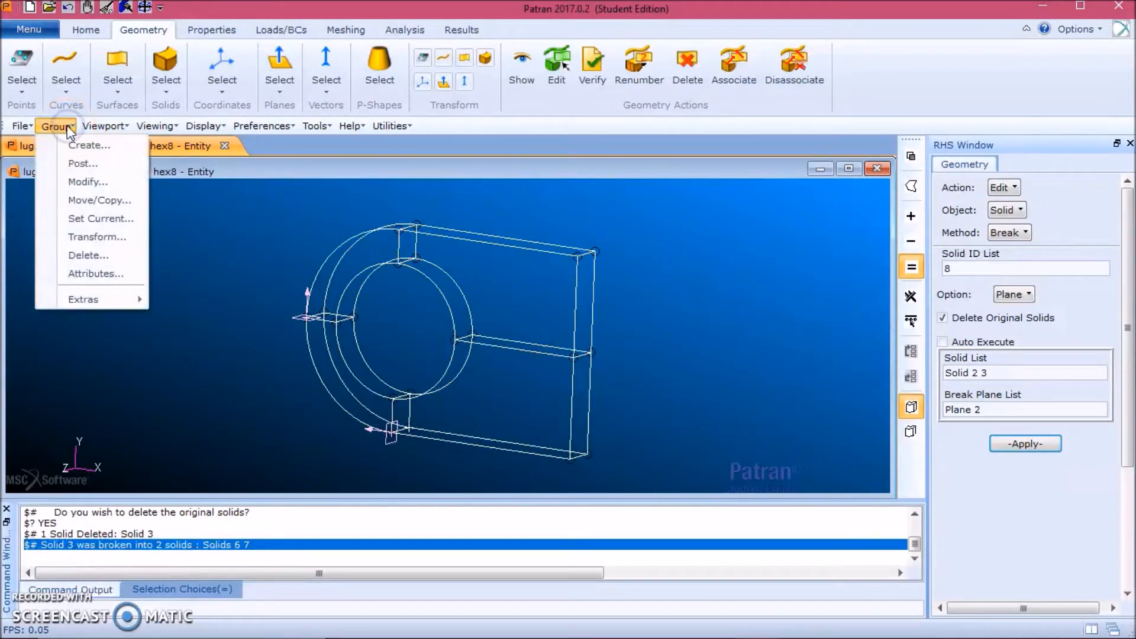
{"action": "left_click", "coordinate": [96, 152]}
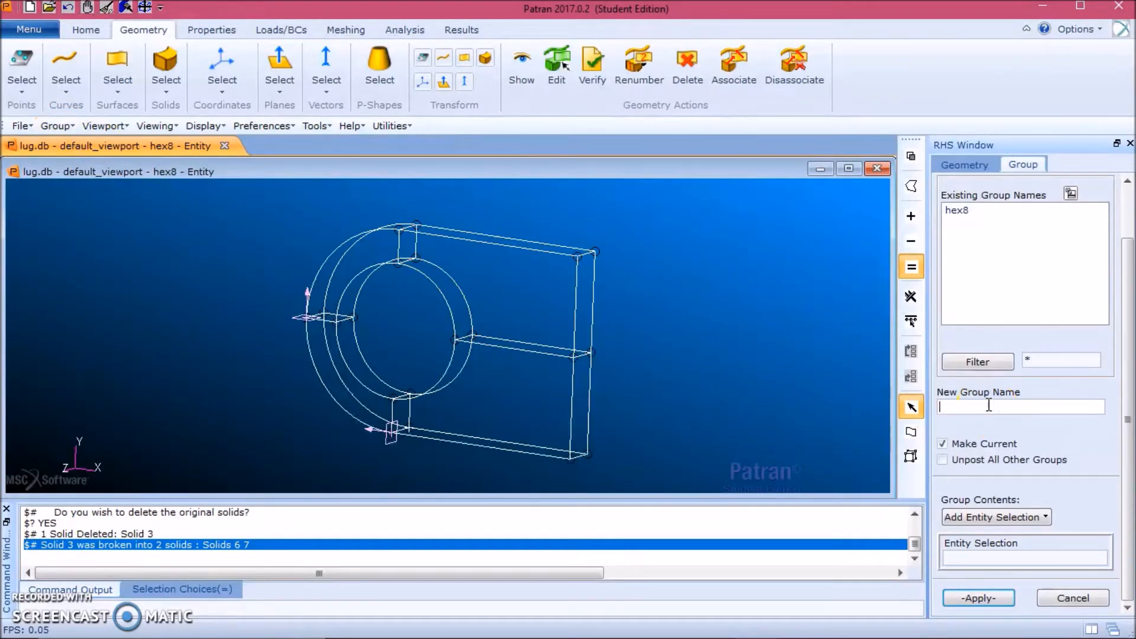
{"action": "type", "text": "tet4"}
{"action": "left_click", "coordinate": [979, 599]}
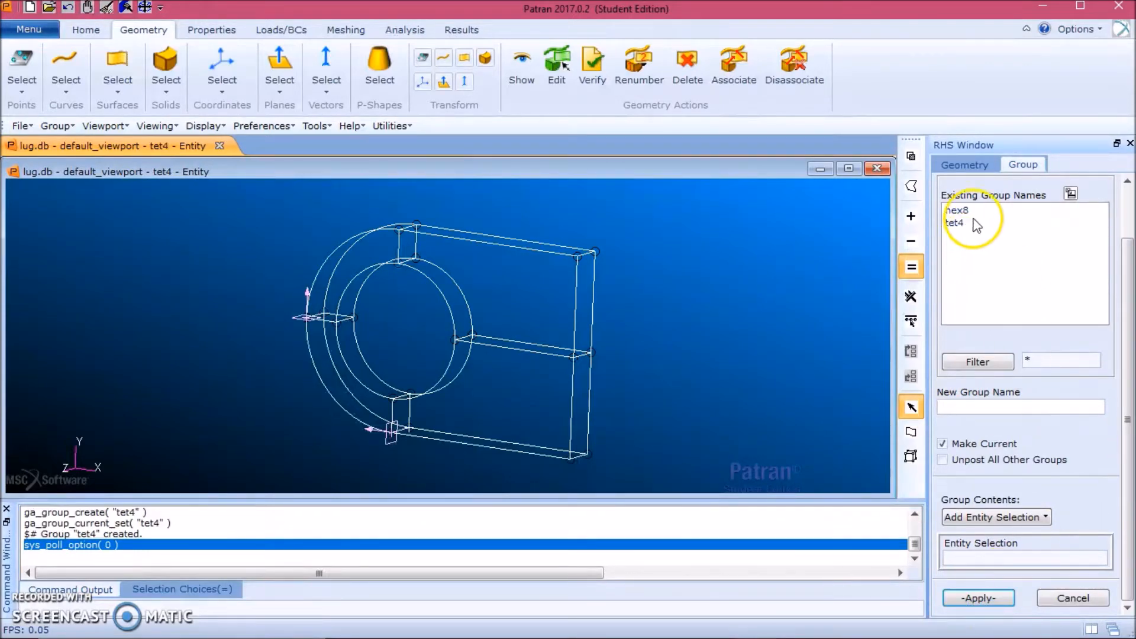
{"action": "left_click", "coordinate": [1072, 599]}
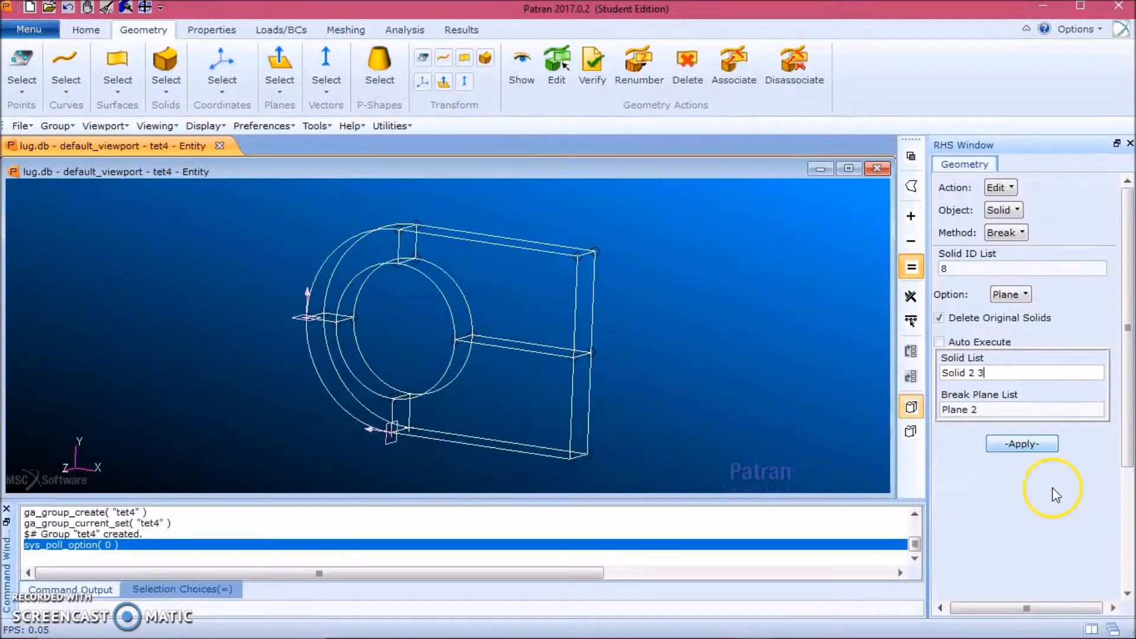
Set up a Translate transform for solids with the direction vector <0 -10 0> in Coord 0.
{"action": "left_click", "coordinate": [1009, 188]}
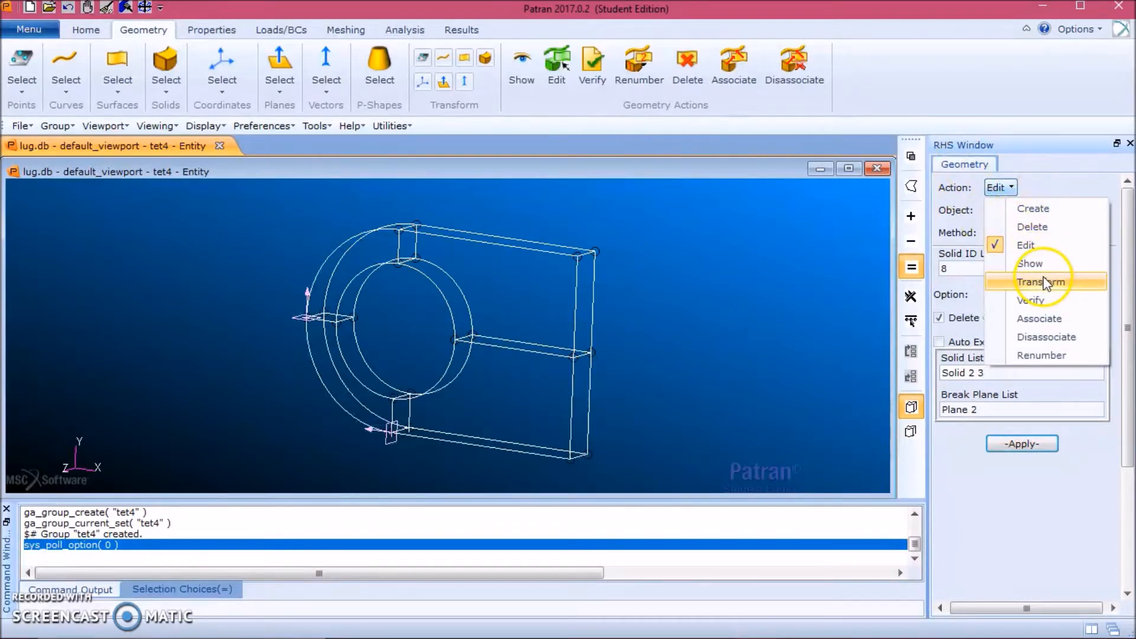
{"action": "left_click", "coordinate": [1043, 282]}
{"action": "left_click", "coordinate": [1014, 210]}
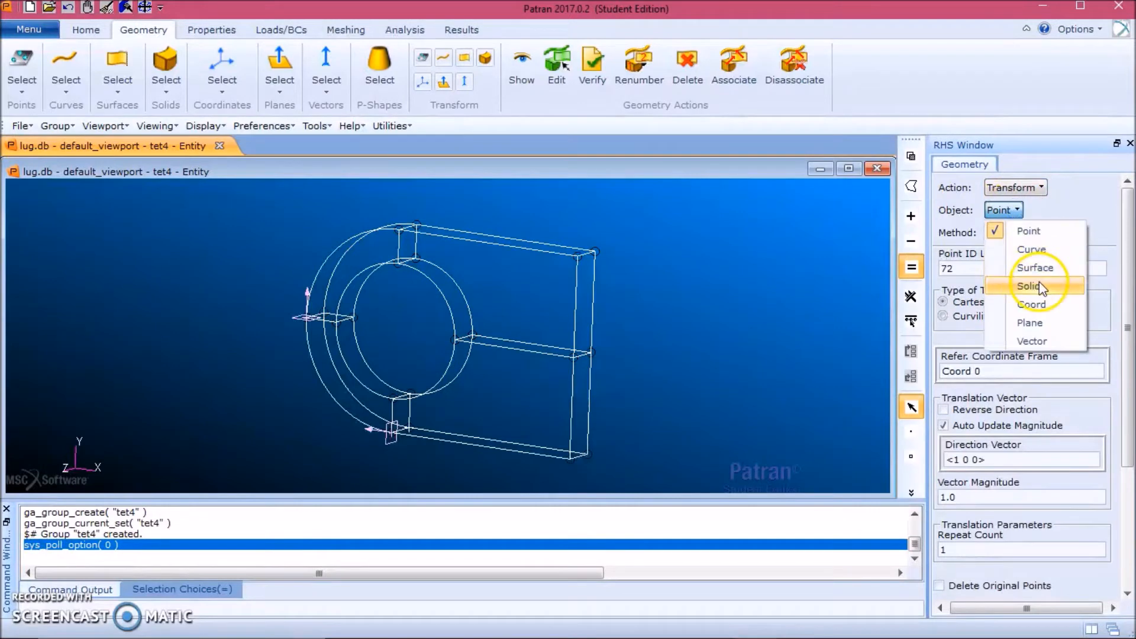
{"action": "left_click", "coordinate": [1040, 285]}
{"action": "left_click_drag", "start_coordinate": [1127, 296], "coordinate": [1127, 358]}
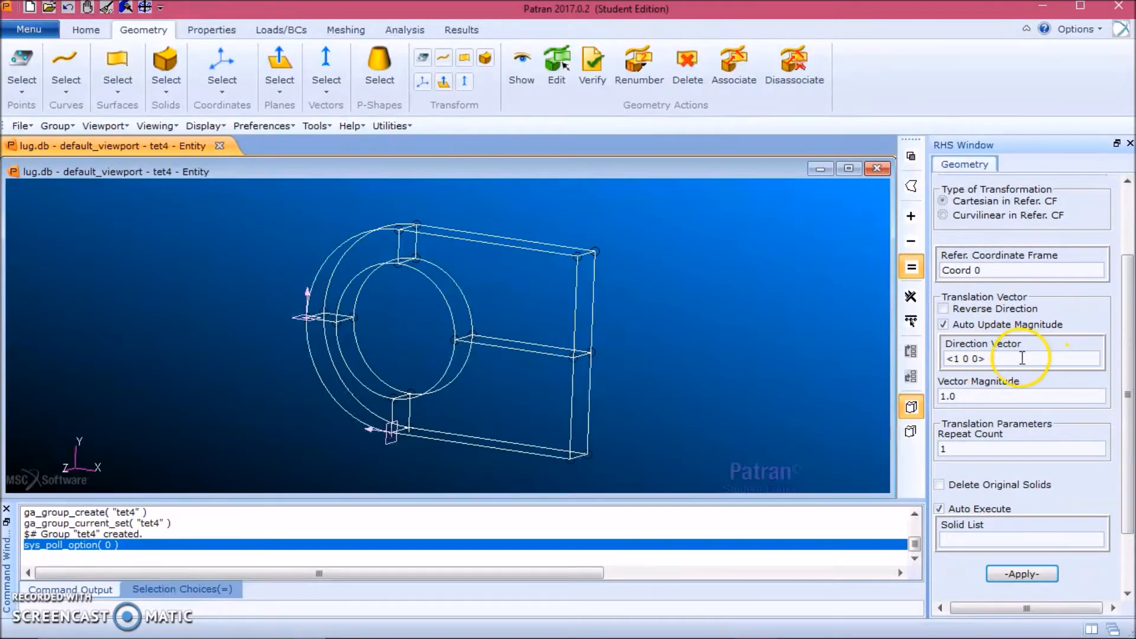
{"action": "left_click", "coordinate": [983, 359]}
{"action": "key", "text": "BackSpace"}
{"action": "key", "text": "BackSpace"}
{"action": "key", "text": "BackSpace"}
{"action": "key", "text": "BackSpace"}
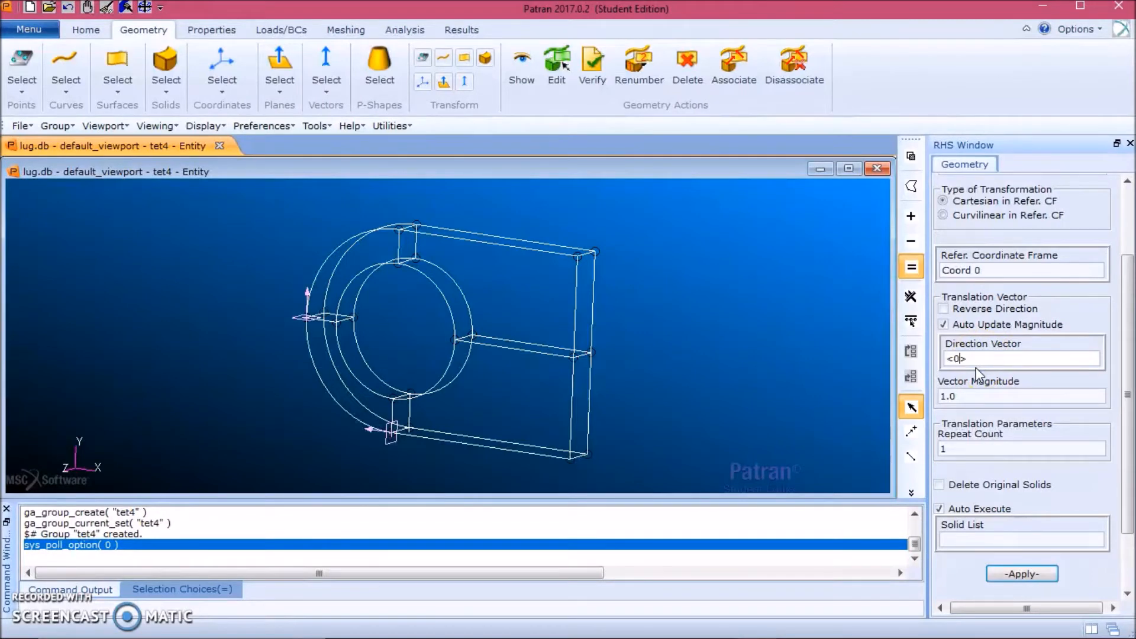
{"action": "type", "text": "0 -10 0"}
{"action": "scroll", "coordinate": [1122, 515], "scroll_direction": "down", "scroll_amount": 2}
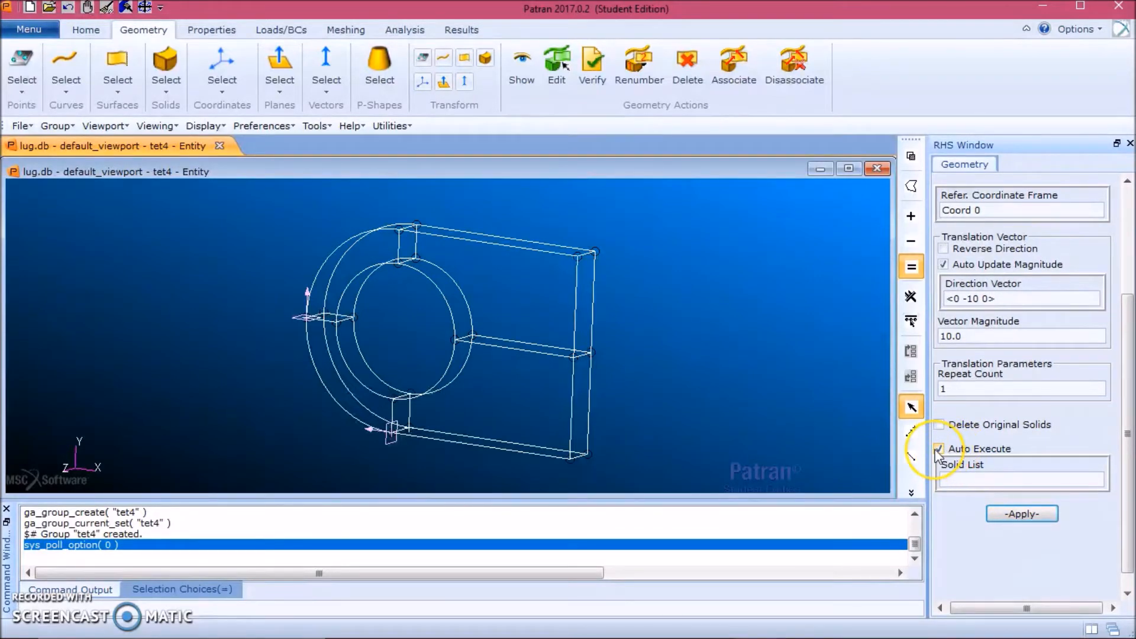
Turn off automatic execution and copy Solids 5, 4, 6 and 7 along the translation vector, keeping the originals.
{"action": "left_click", "coordinate": [964, 478]}
{"action": "left_click", "coordinate": [516, 328]}
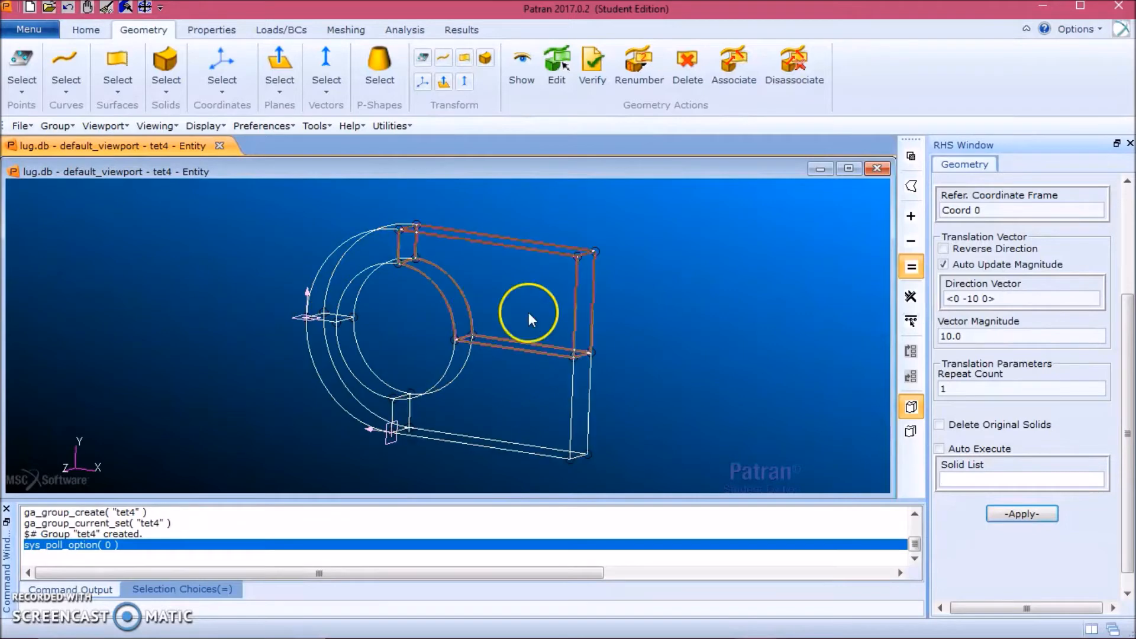
{"action": "left_click", "coordinate": [492, 303]}
{"action": "left_click", "coordinate": [371, 264]}
{"action": "left_click", "coordinate": [343, 367]}
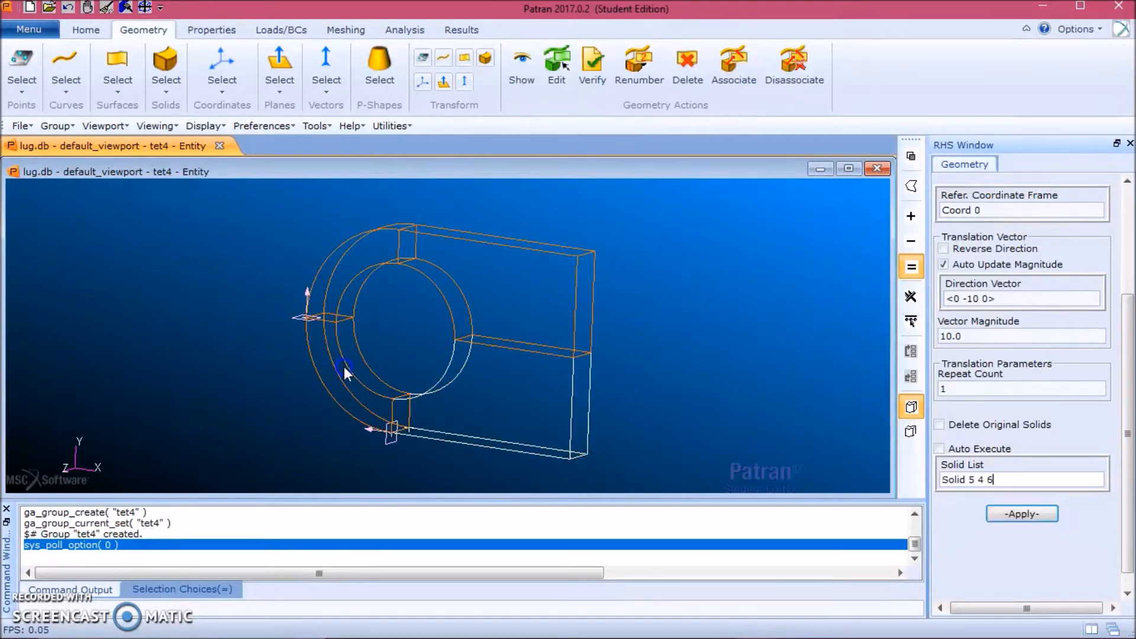
{"action": "left_click", "coordinate": [462, 399]}
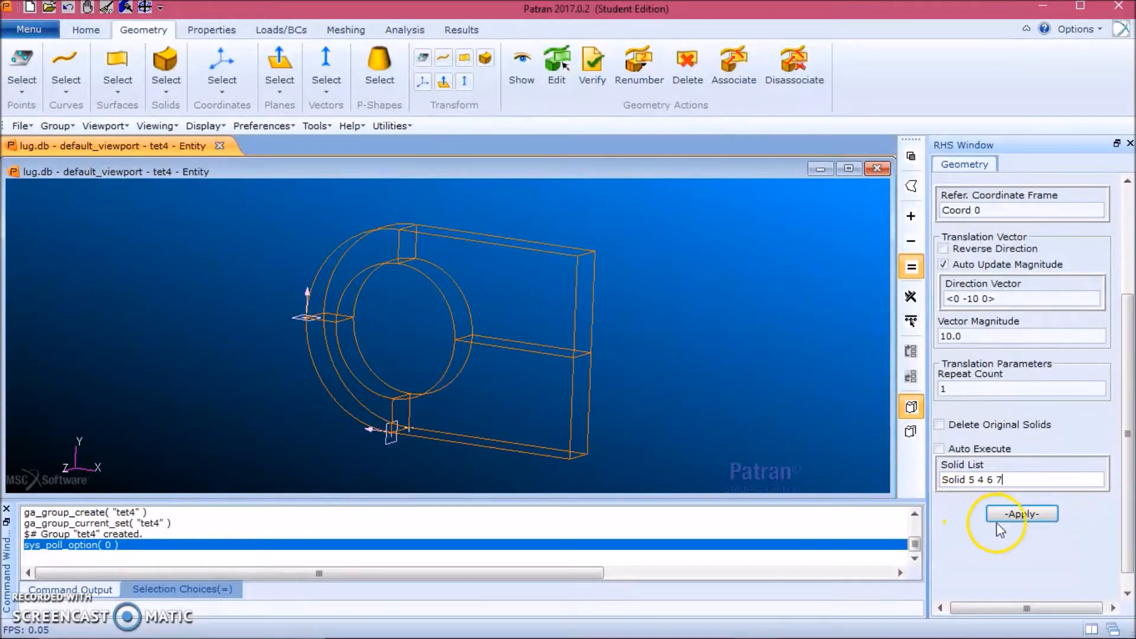
{"action": "left_click", "coordinate": [1036, 513]}
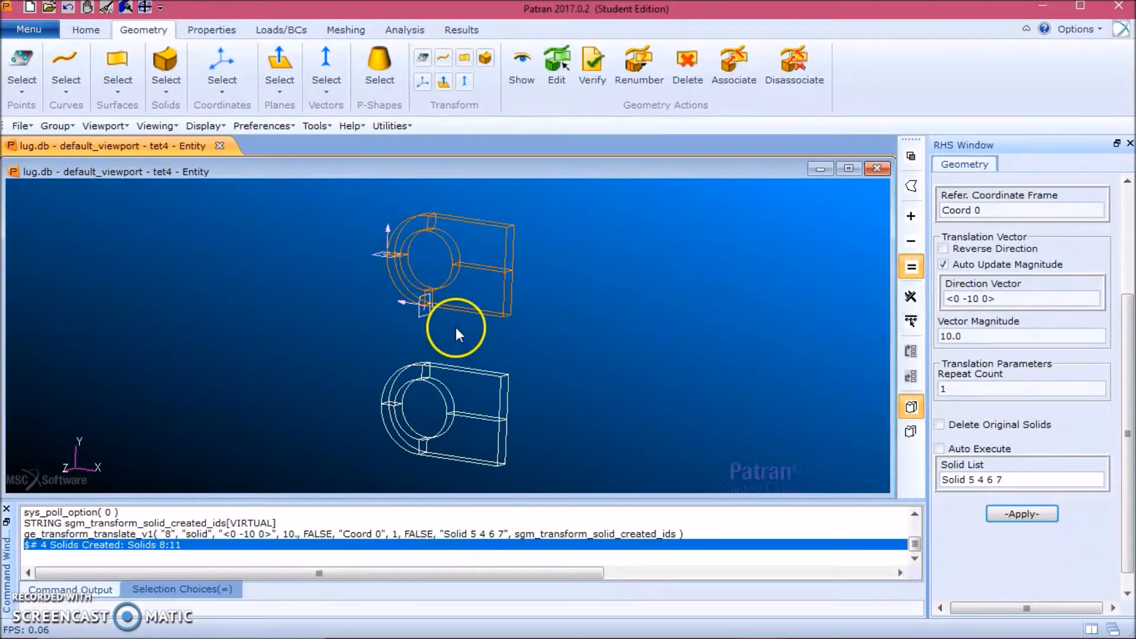
Create a new group named tet10 without adding entities, make it current and close the group form.
{"action": "left_click", "coordinate": [66, 126]}
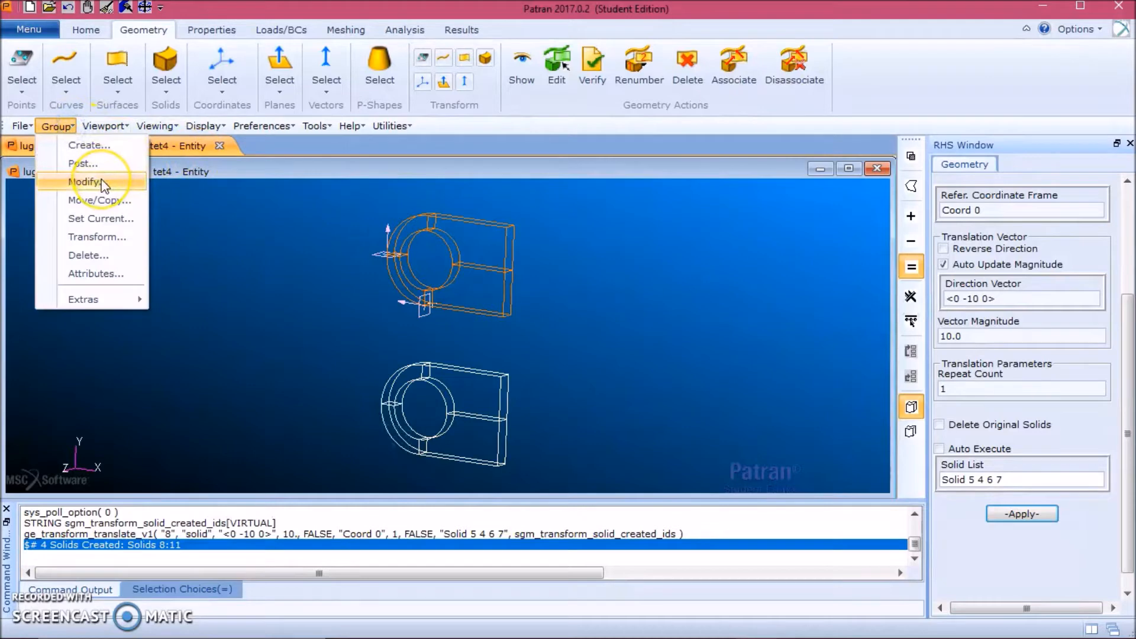
{"action": "left_click", "coordinate": [108, 148]}
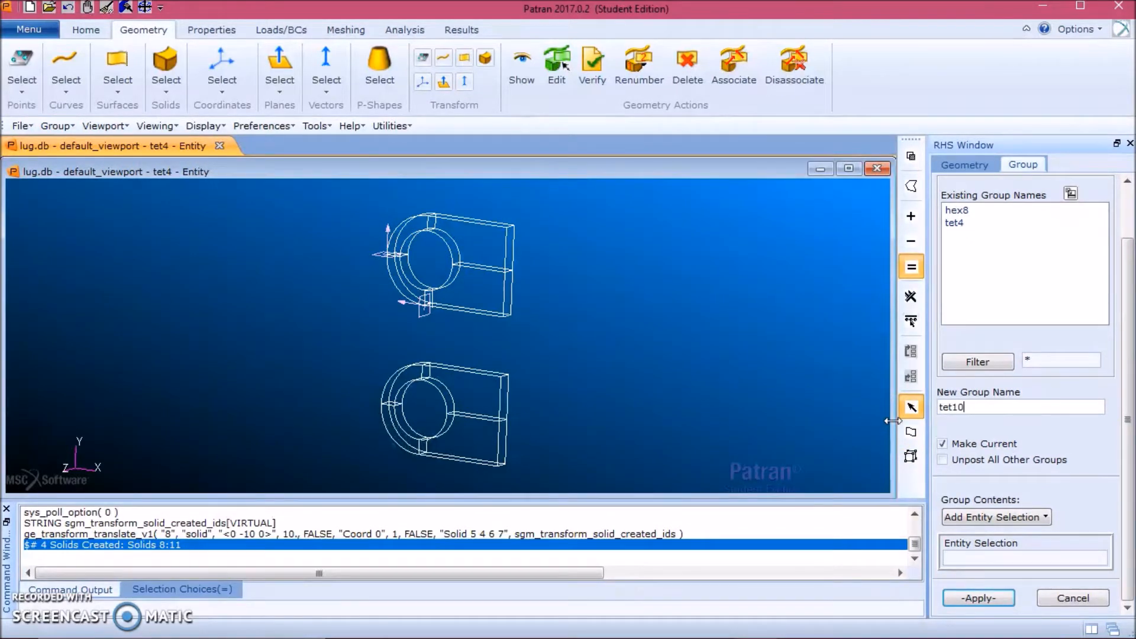
{"action": "left_click", "coordinate": [1006, 597]}
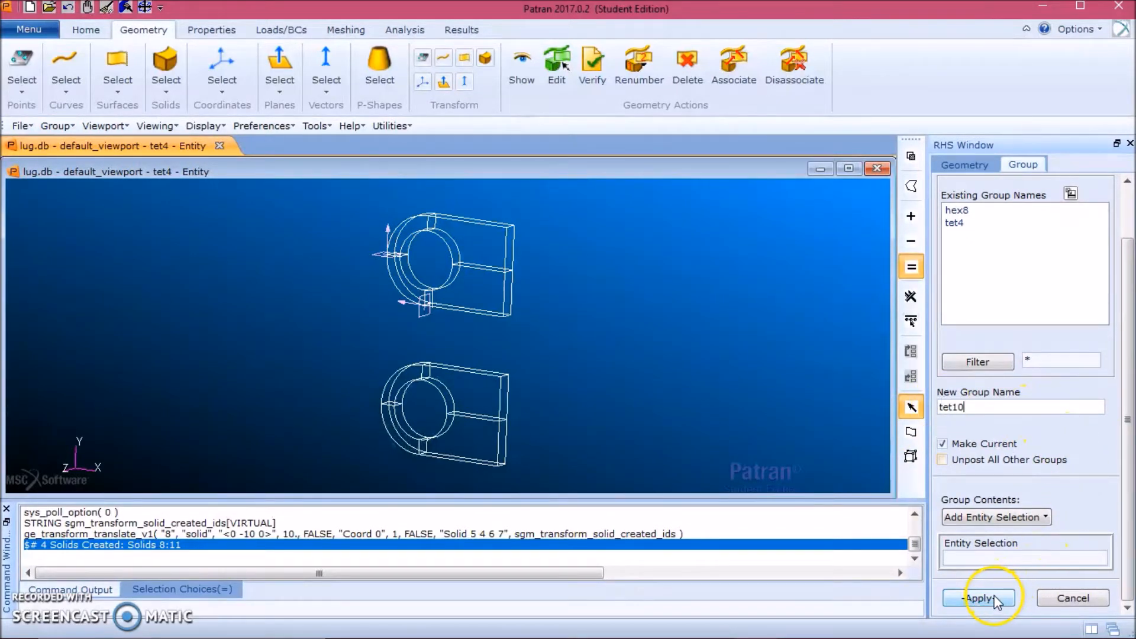
{"action": "left_click", "coordinate": [1087, 598]}
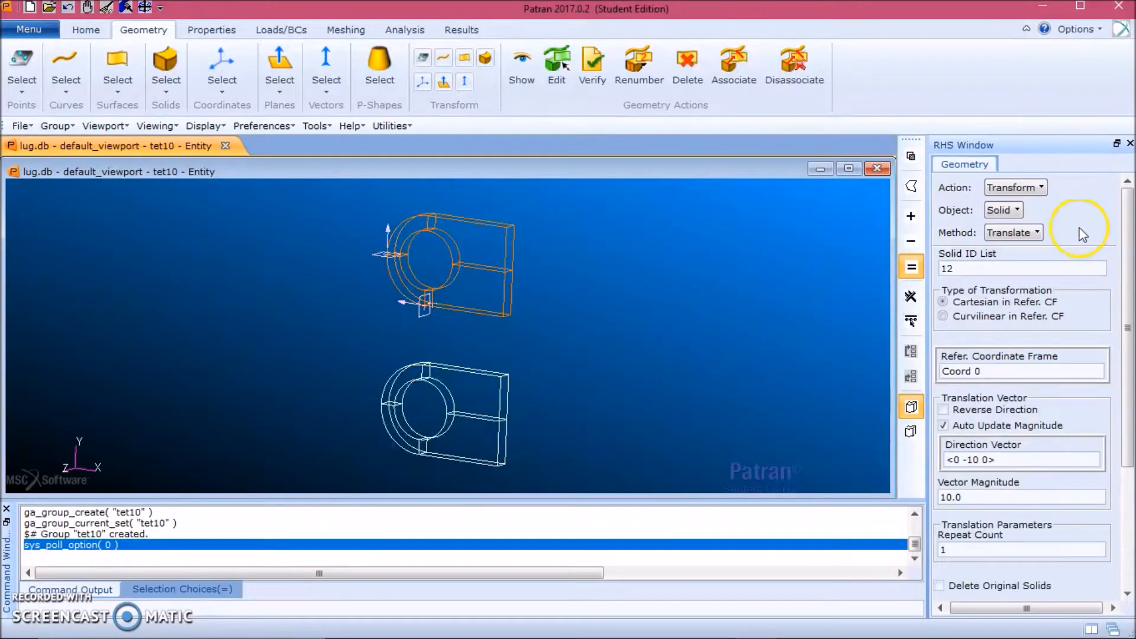
Translate a second copy of Solids 5, 4, 6 and 7 by the vector <15 -10 0>, keeping the originals.
{"action": "left_click_drag", "start_coordinate": [1128, 261], "coordinate": [1129, 358]}
{"action": "left_click", "coordinate": [980, 333]}
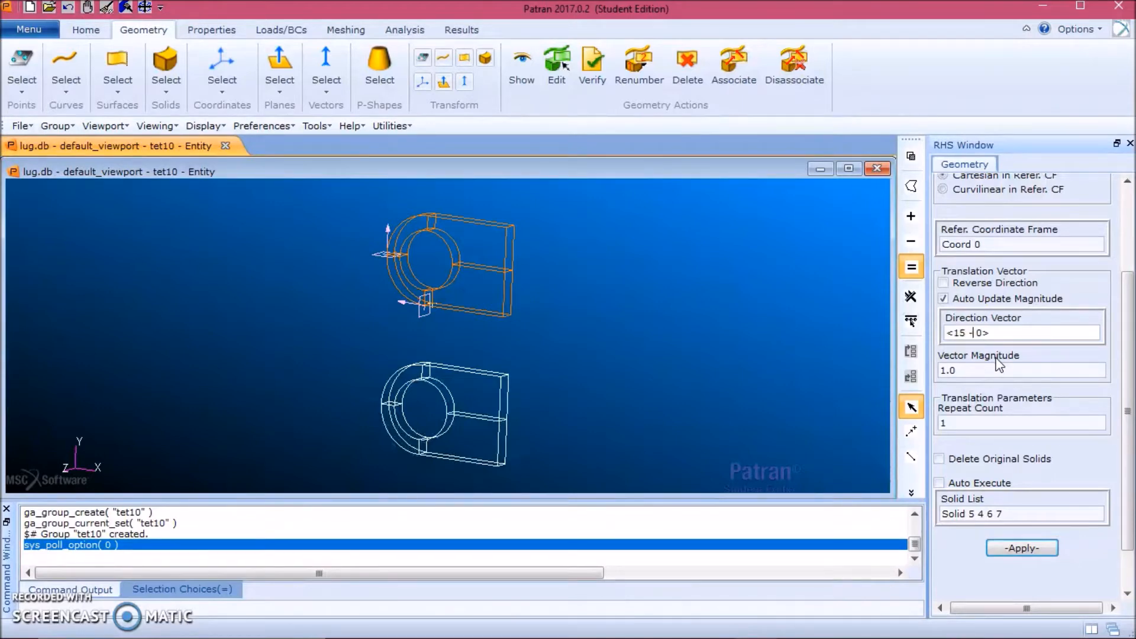
{"action": "type", "text": "10"}
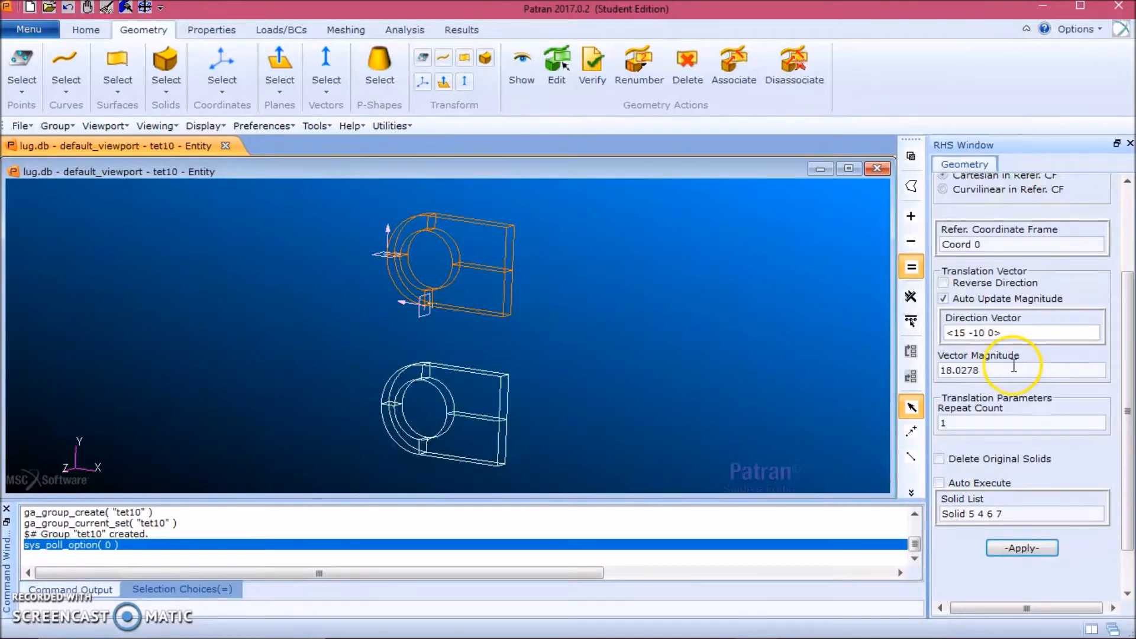
{"action": "left_click_drag", "start_coordinate": [1124, 408], "coordinate": [1122, 443]}
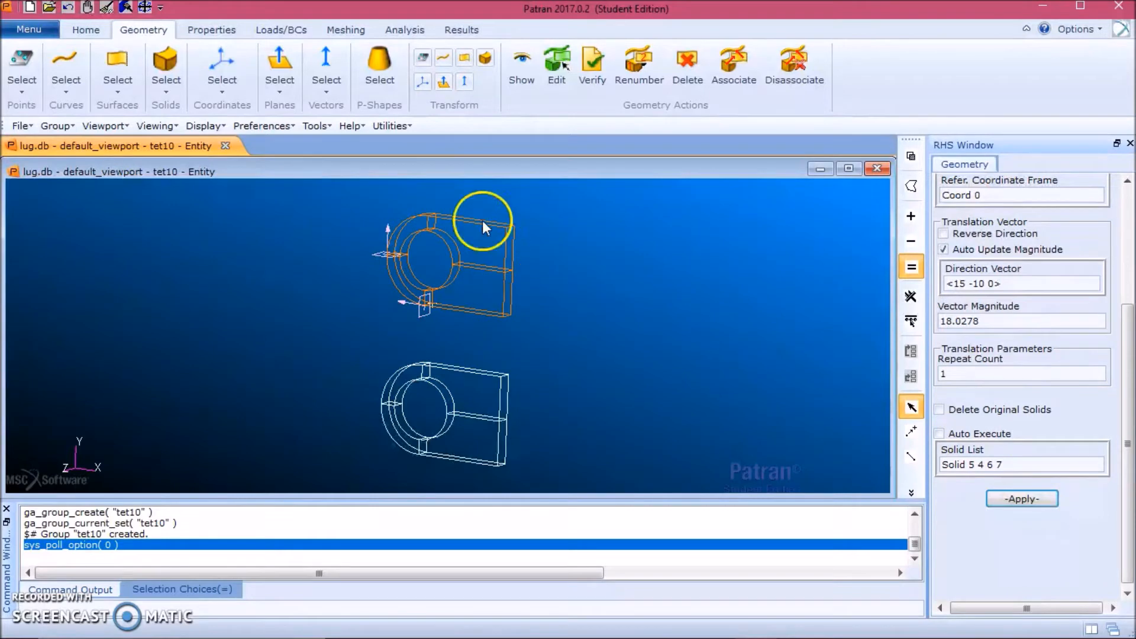
{"action": "left_click", "coordinate": [1045, 500]}
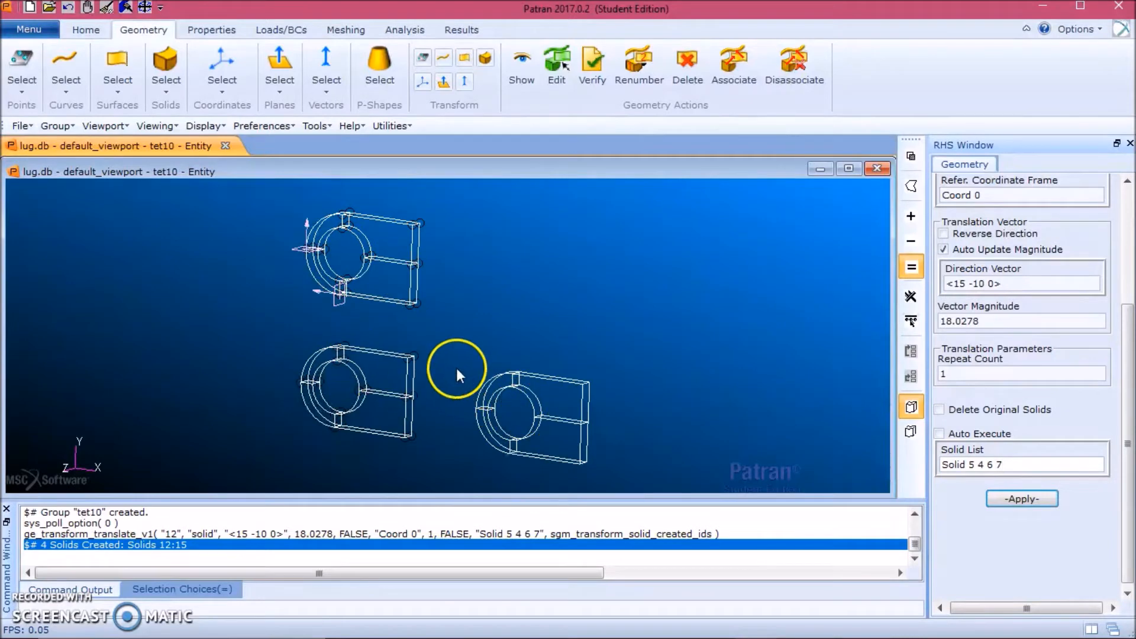
{"action": "left_click", "coordinate": [863, 407]}
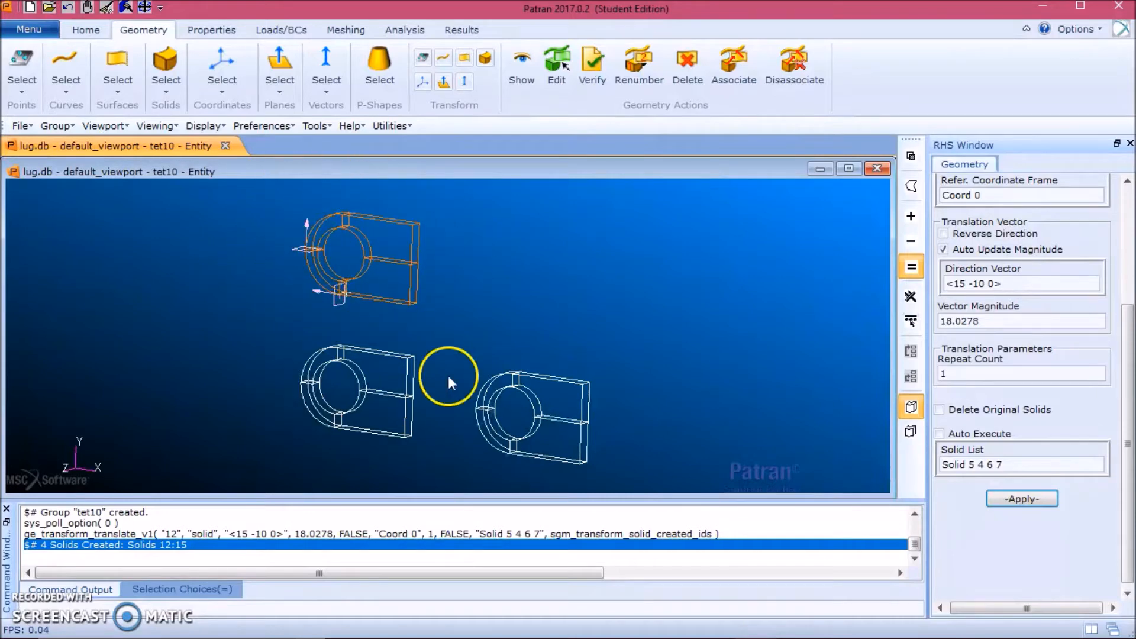
Post only the hex8 group in the viewport and close the group form.
{"action": "left_click", "coordinate": [69, 127]}
{"action": "left_click", "coordinate": [80, 162]}
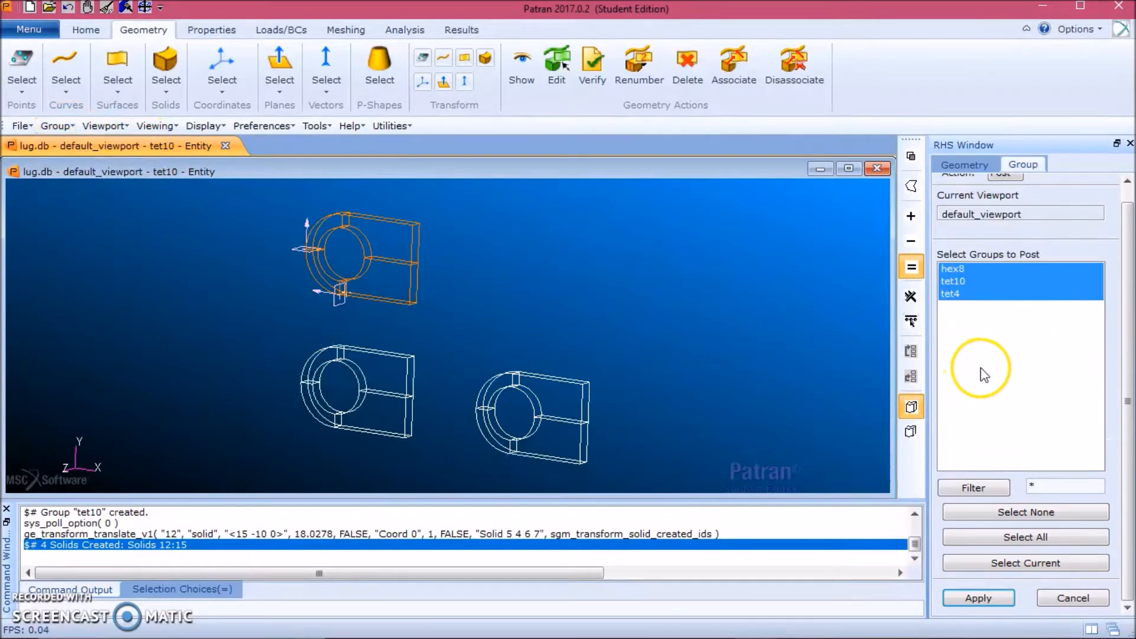
{"action": "left_click", "coordinate": [958, 268]}
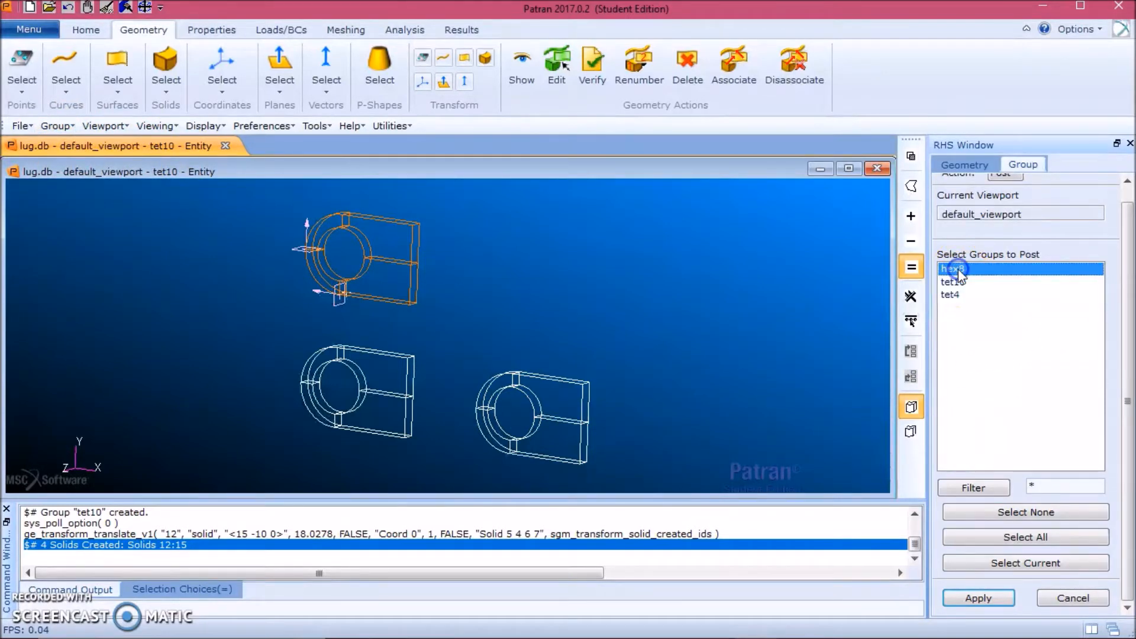
{"action": "left_click", "coordinate": [982, 599]}
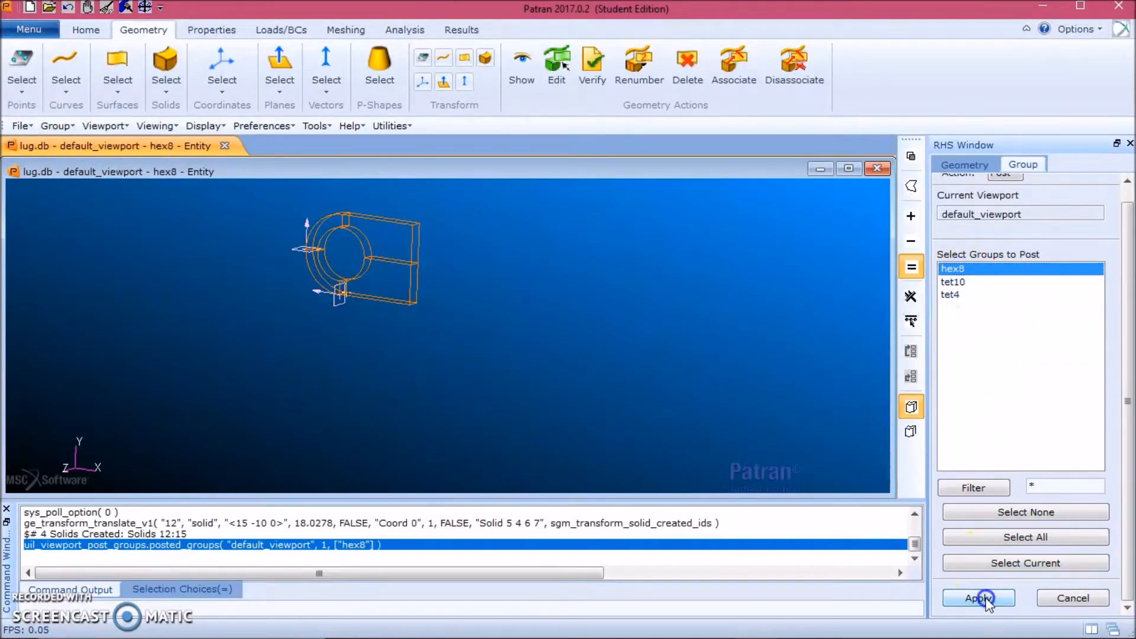
{"action": "left_click", "coordinate": [1073, 598]}
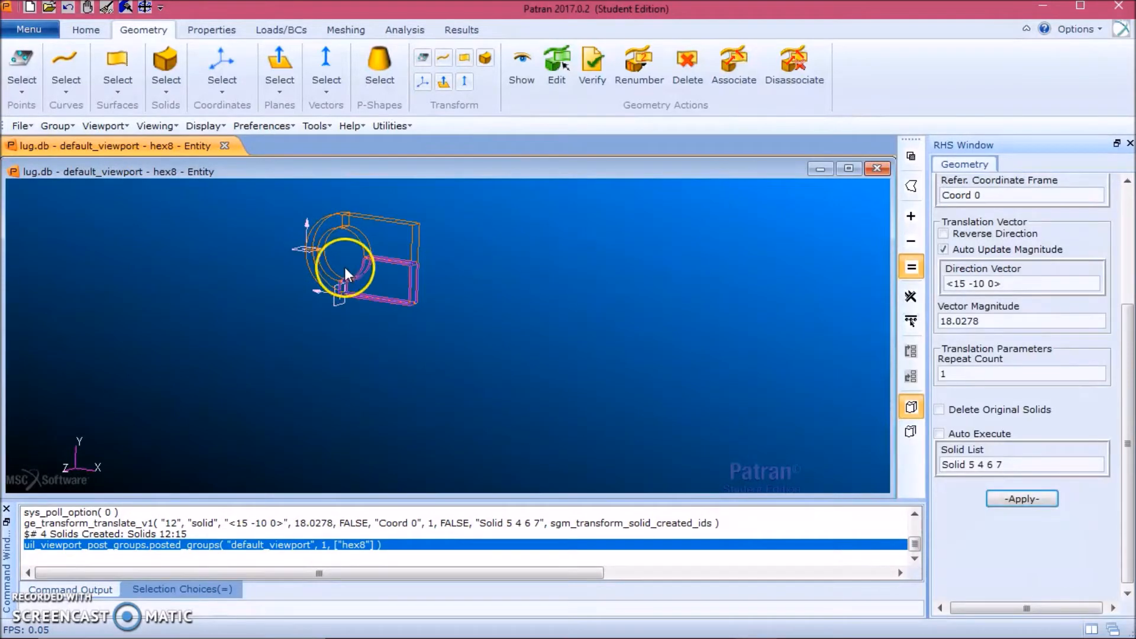
Set up creation of points by the Extract method on curves and clear the existing curve list.
{"action": "scroll", "coordinate": [329, 246], "scroll_direction": "down", "scroll_amount": 1}
{"action": "scroll", "coordinate": [328, 247], "scroll_direction": "up", "scroll_amount": 1}
{"action": "scroll", "coordinate": [328, 247], "scroll_direction": "up", "scroll_amount": 1}
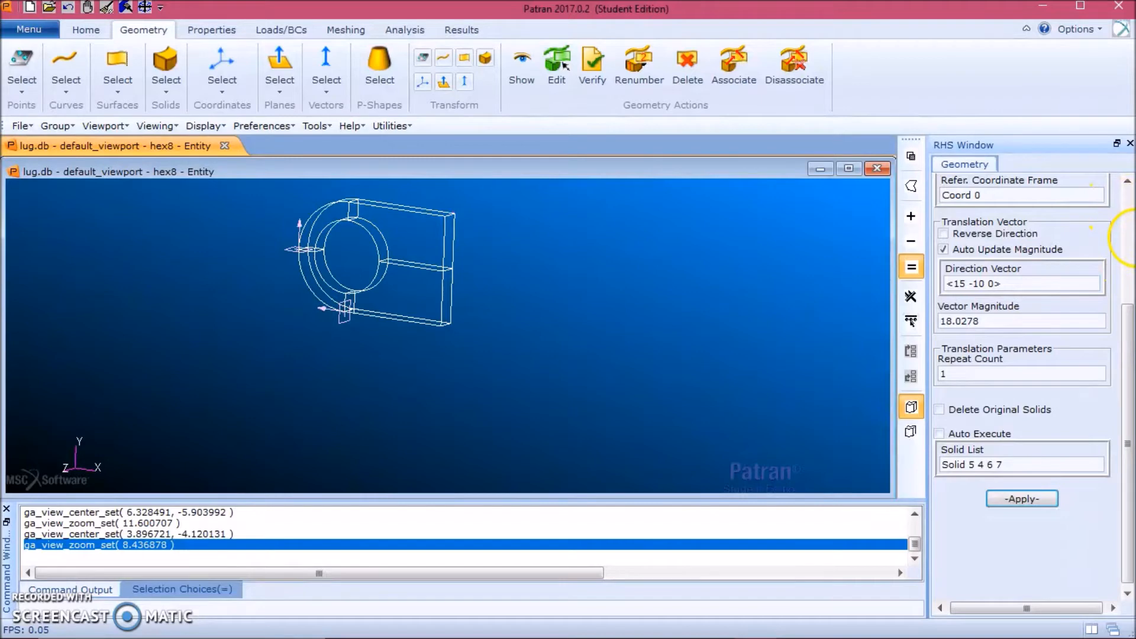
{"action": "left_click", "coordinate": [1127, 237]}
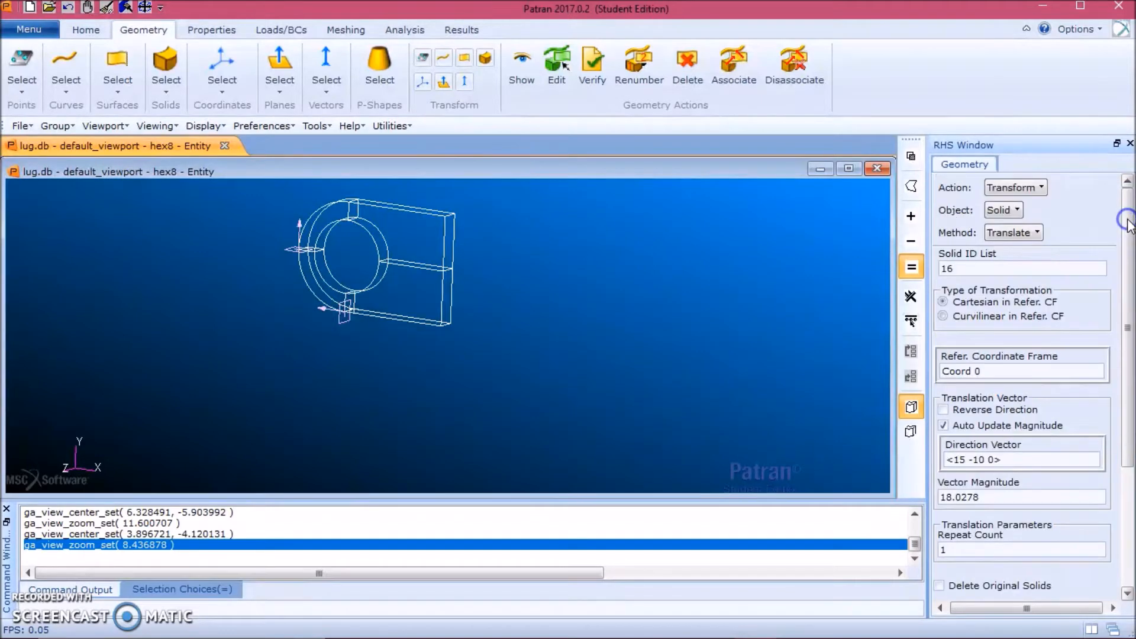
{"action": "left_click", "coordinate": [1045, 188]}
{"action": "left_click", "coordinate": [1039, 205]}
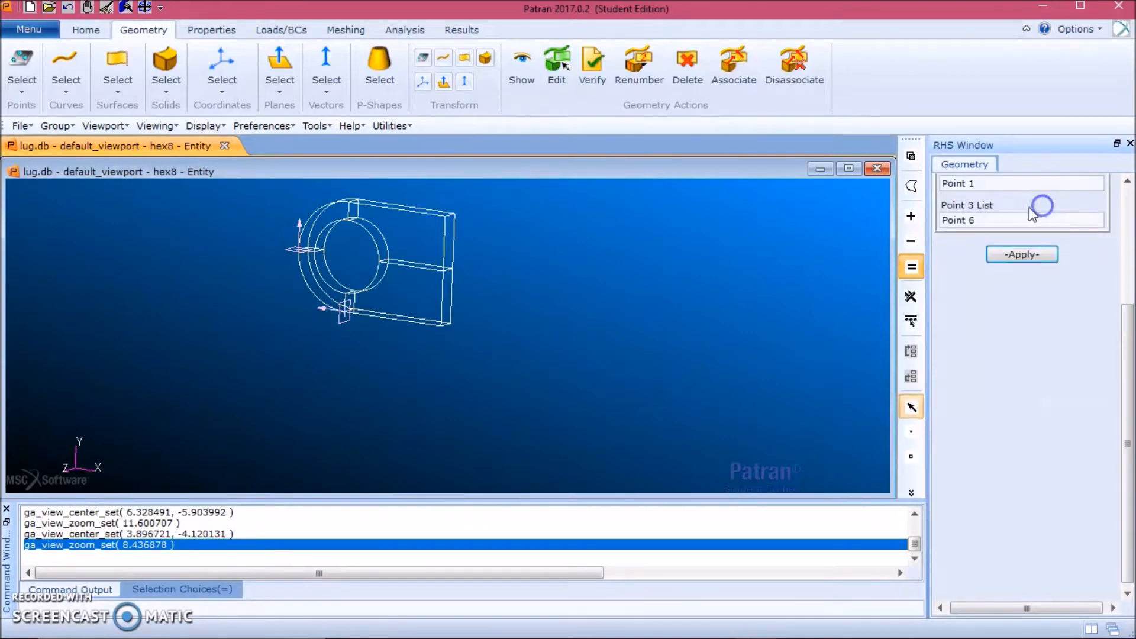
{"action": "left_click", "coordinate": [1130, 224]}
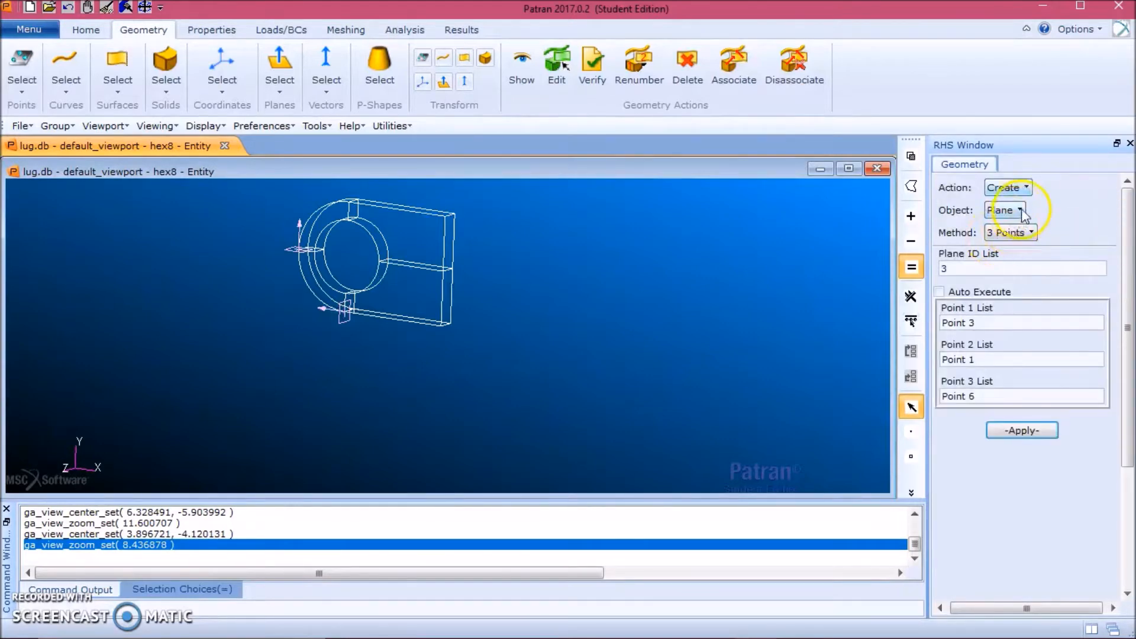
{"action": "left_click", "coordinate": [1013, 211]}
{"action": "left_click", "coordinate": [1039, 232]}
{"action": "scroll", "coordinate": [1096, 218], "scroll_direction": "up", "scroll_amount": 5}
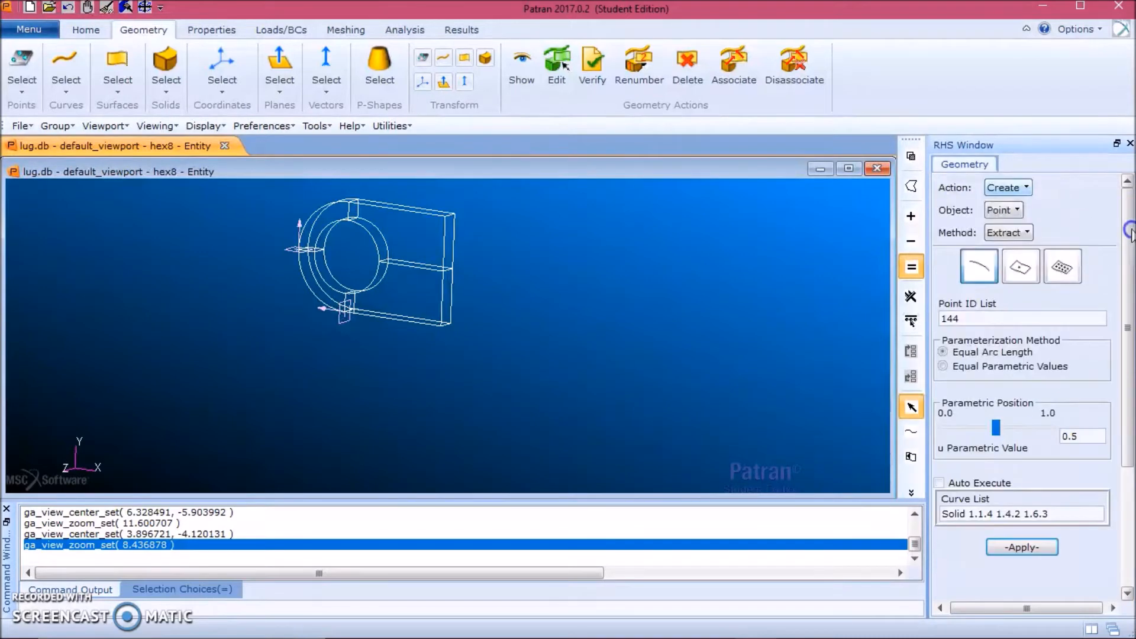
{"action": "left_click_drag", "start_coordinate": [1127, 311], "coordinate": [1126, 361]}
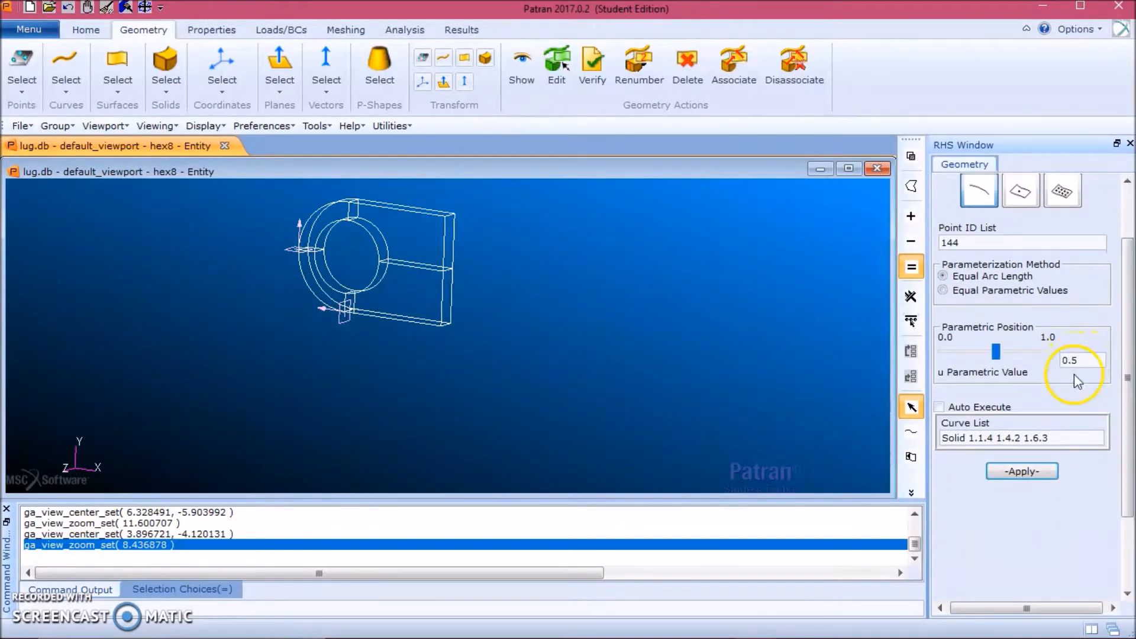
{"action": "left_click_drag", "start_coordinate": [1063, 442], "coordinate": [934, 442]}
{"action": "key", "text": "BackSpace"}
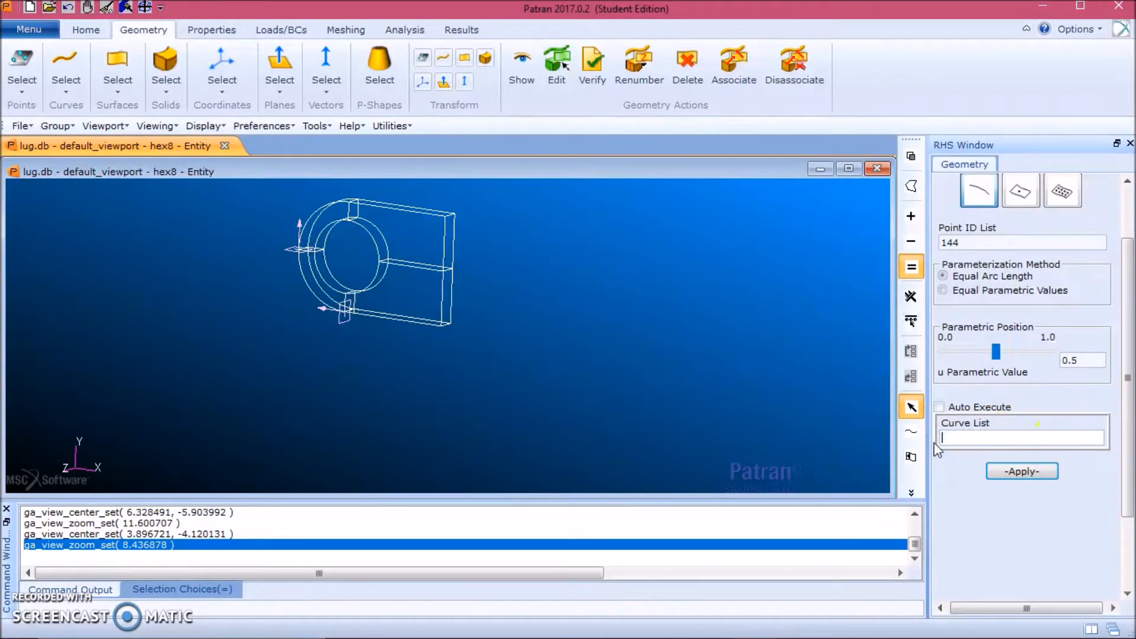
Extract points at parametric value 0.5 on the four lower hole arcs and the lower front straight edge (Solid 6.2.4 6.4.4 7.5.1 7.4.3 7.5.3).
{"action": "scroll", "coordinate": [353, 258], "scroll_direction": "up", "scroll_amount": 1}
{"action": "scroll", "coordinate": [353, 259], "scroll_direction": "up", "scroll_amount": 1}
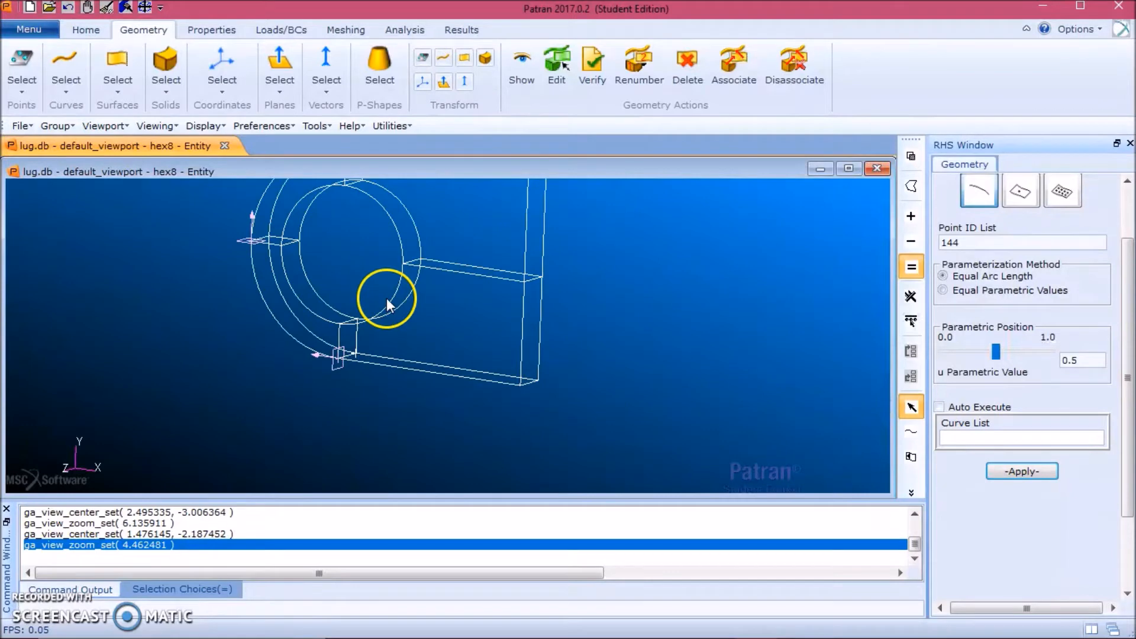
{"action": "scroll", "coordinate": [387, 310], "scroll_direction": "up", "scroll_amount": 1}
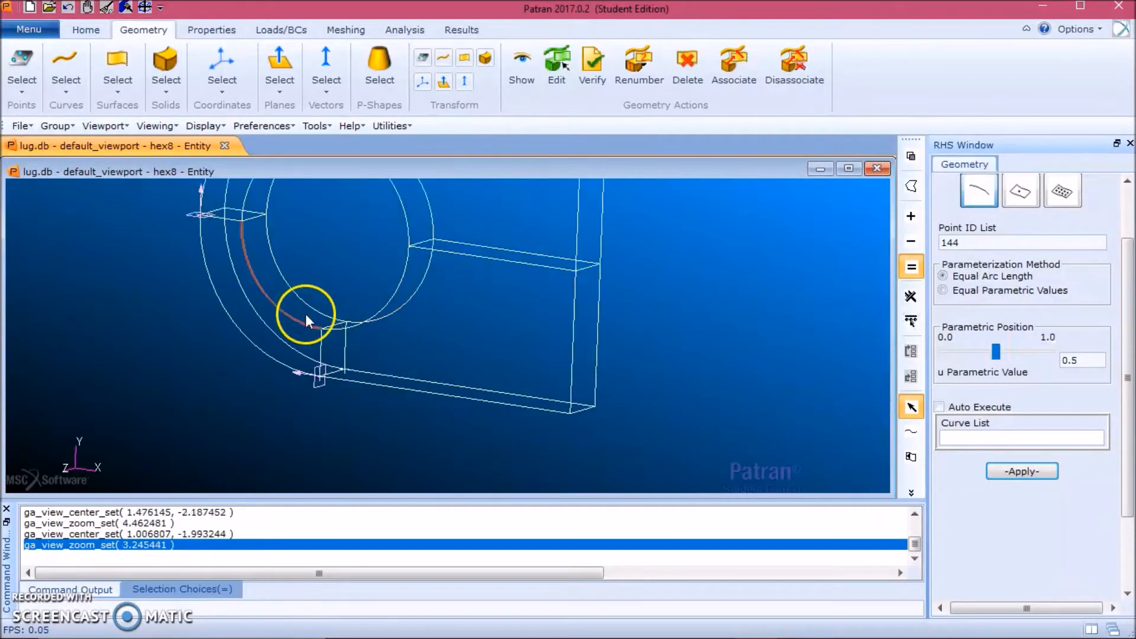
{"action": "left_click", "coordinate": [276, 300]}
{"action": "left_click", "coordinate": [292, 286]}
{"action": "left_click", "coordinate": [372, 313]}
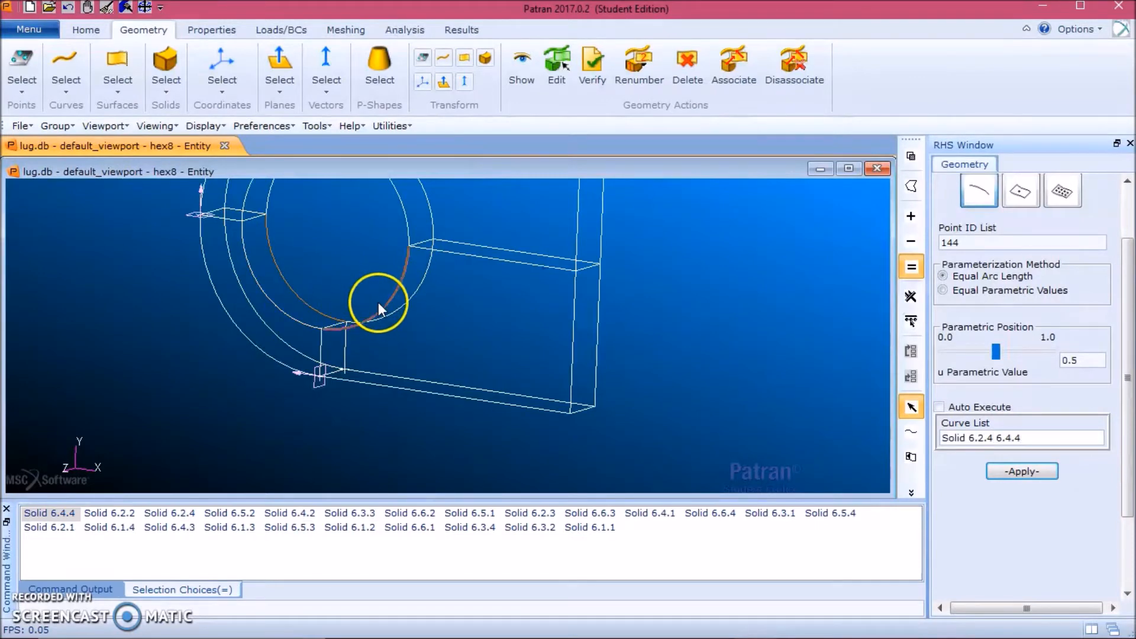
{"action": "left_click", "coordinate": [378, 303]}
{"action": "left_click", "coordinate": [405, 302]}
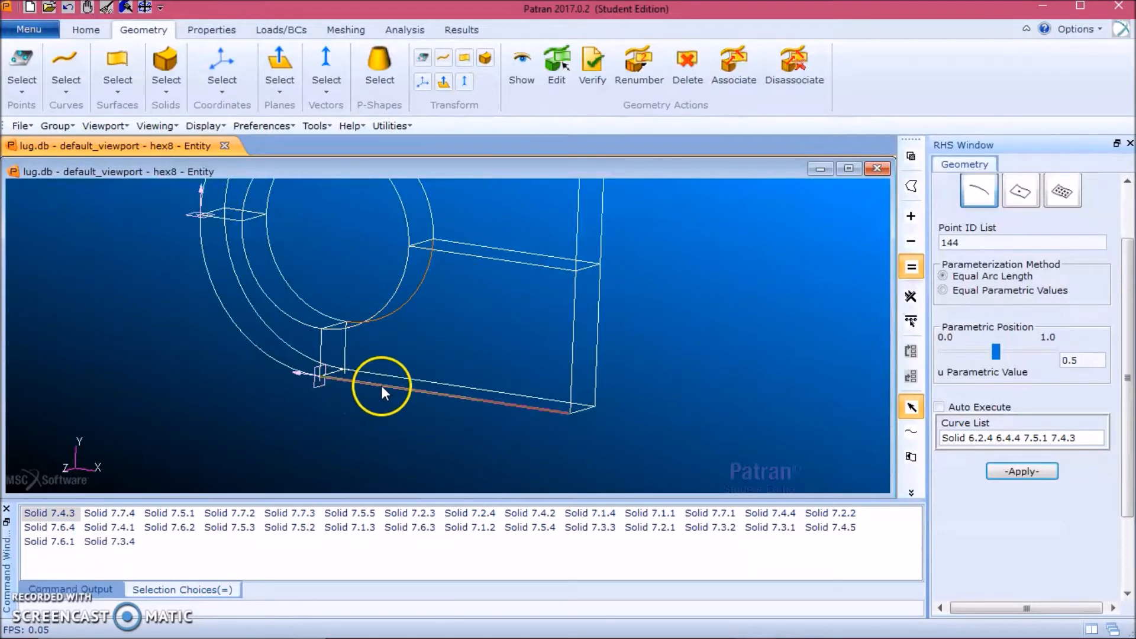
{"action": "left_click", "coordinate": [402, 389]}
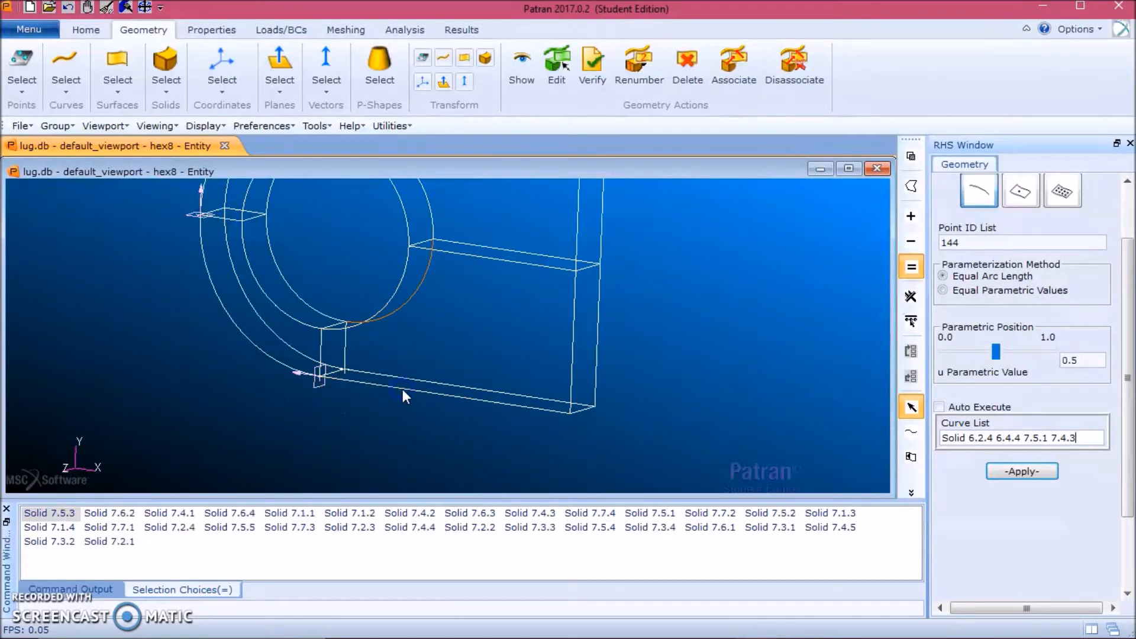
{"action": "left_click", "coordinate": [1049, 474]}
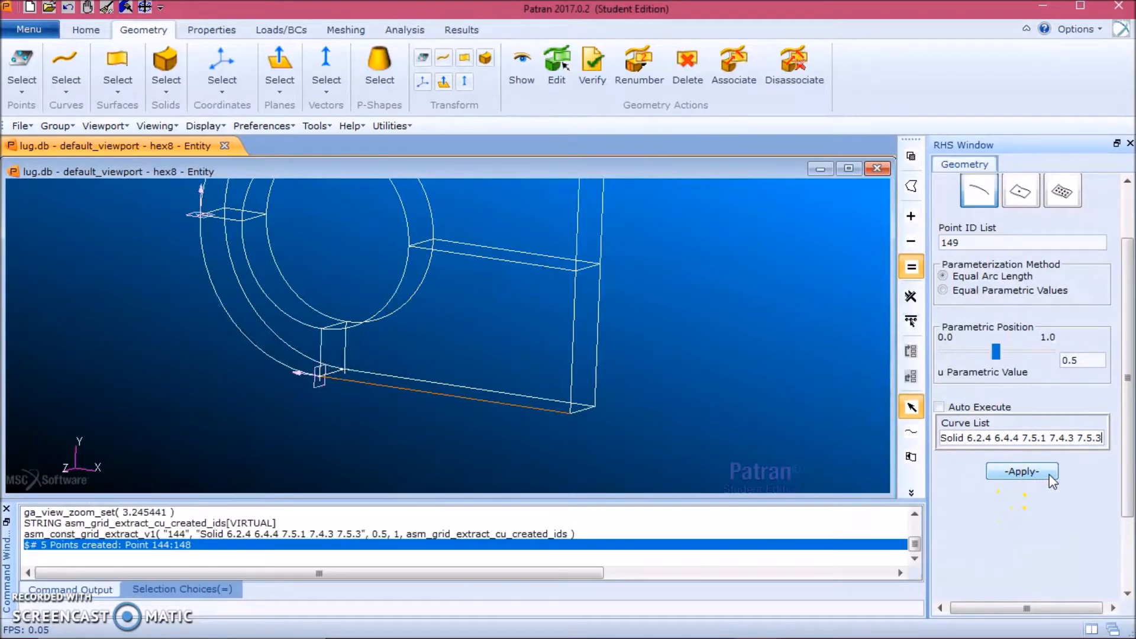
Switch point creation to the ArcCenter method and turn off automatic execution.
{"action": "scroll", "coordinate": [614, 307], "scroll_direction": "down", "scroll_amount": 3}
{"action": "scroll", "coordinate": [619, 233], "scroll_direction": "up", "scroll_amount": 2}
{"action": "left_click", "coordinate": [598, 308]}
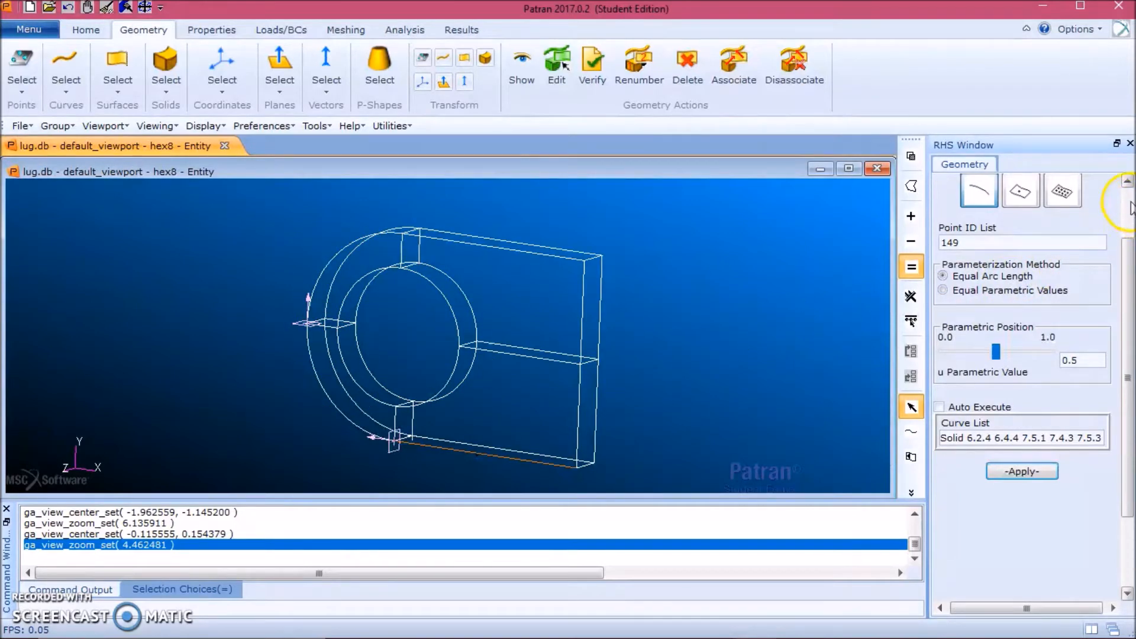
{"action": "scroll", "coordinate": [1109, 214], "scroll_direction": "up", "scroll_amount": 3}
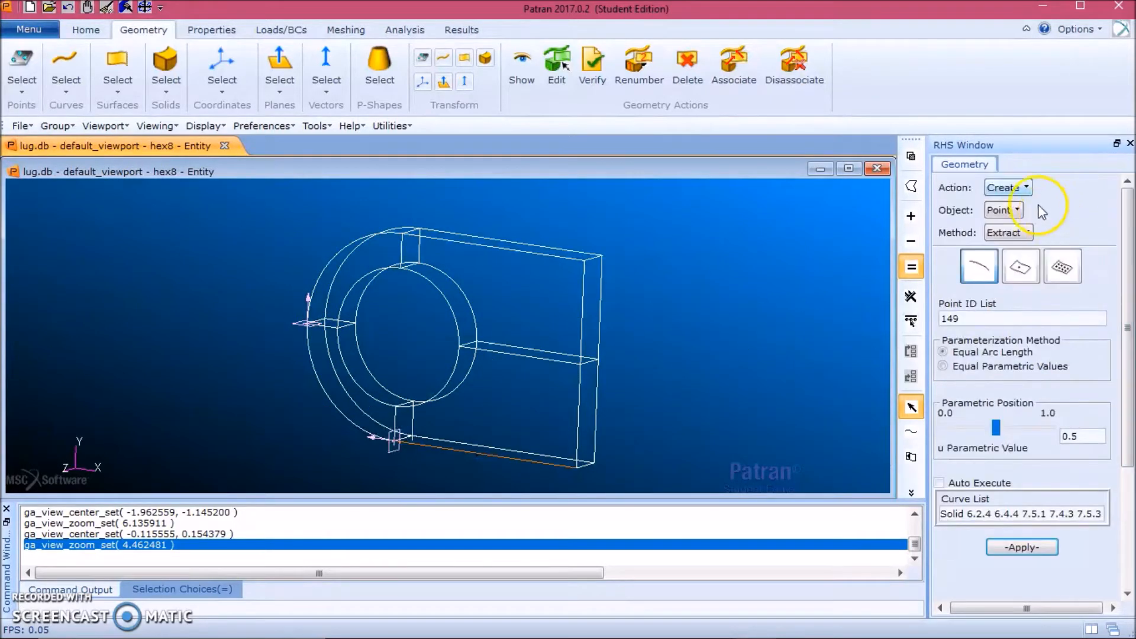
{"action": "left_click", "coordinate": [1009, 233]}
{"action": "left_click", "coordinate": [1047, 271]}
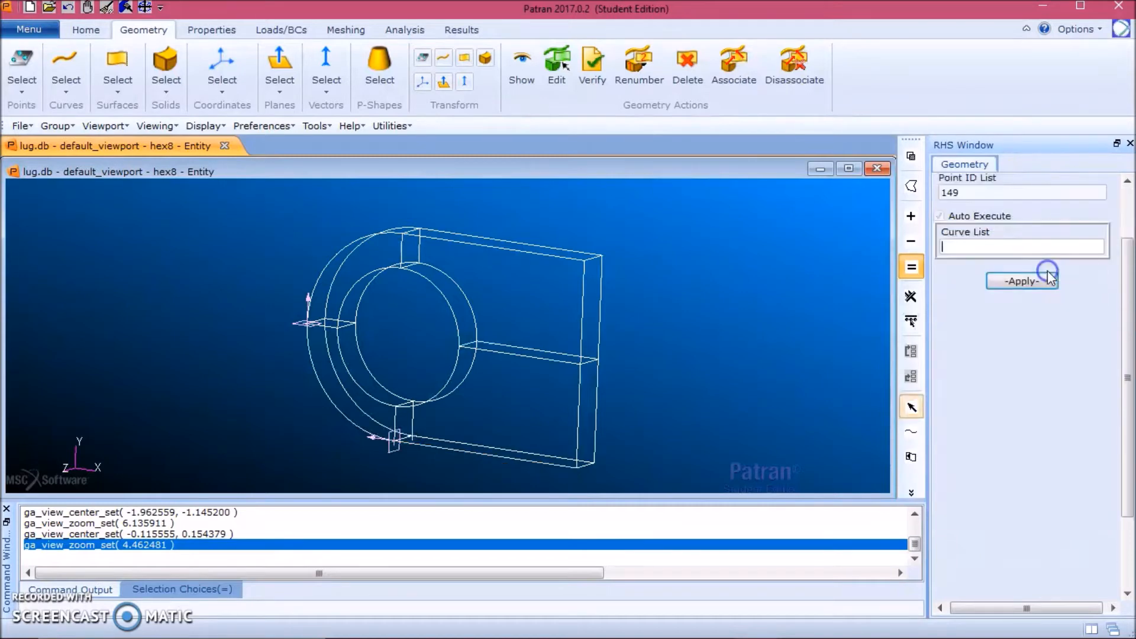
{"action": "left_click_drag", "start_coordinate": [1127, 249], "coordinate": [1126, 201]}
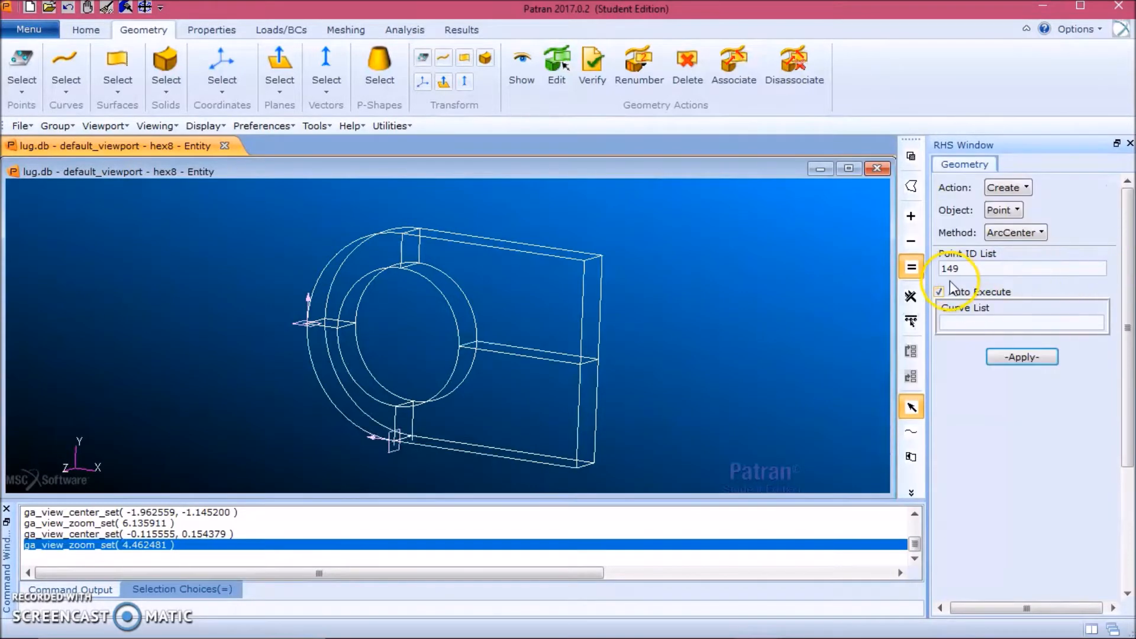
{"action": "left_click", "coordinate": [940, 292]}
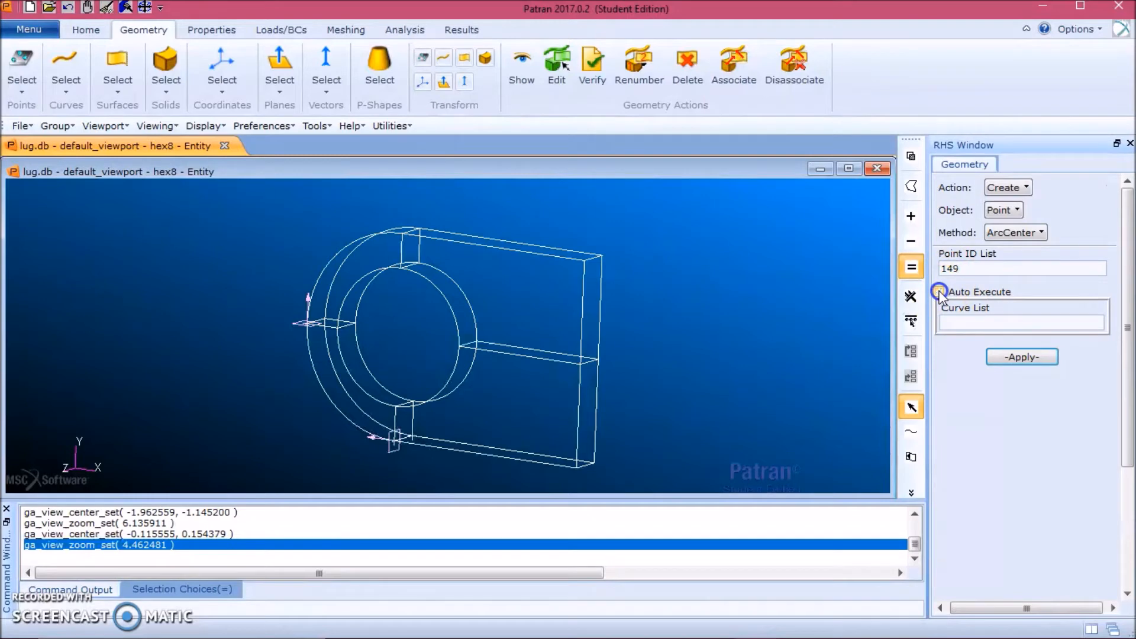
Create arc-center points from the two lower hole arcs of Solid 6 (Solid 6.5.2 6.4.4).
{"action": "left_click", "coordinate": [981, 323]}
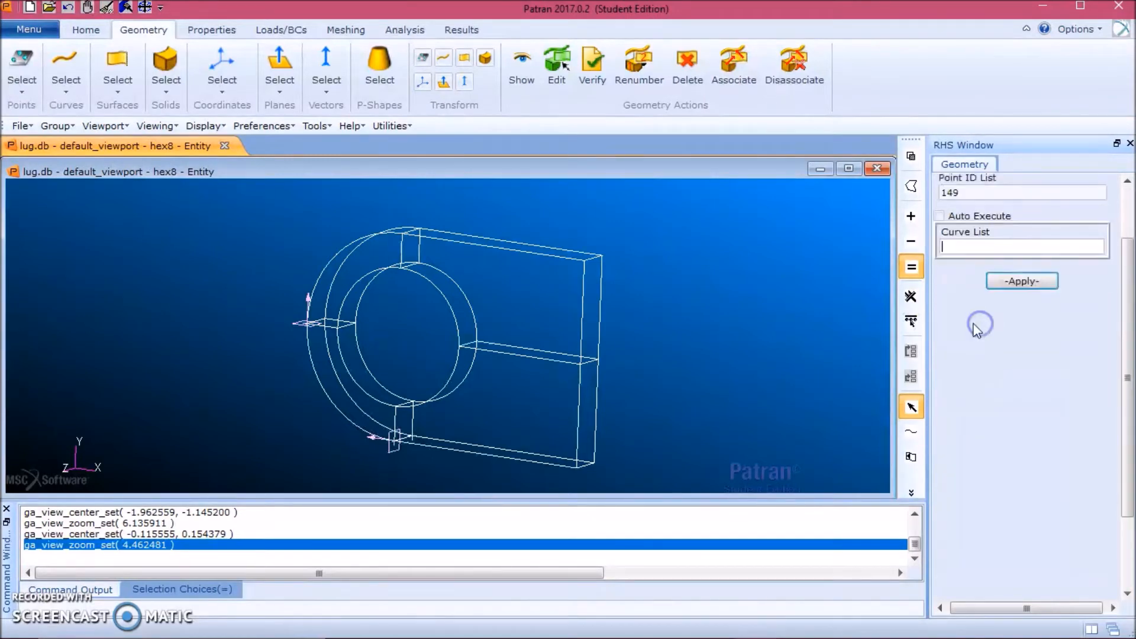
{"action": "left_click", "coordinate": [357, 386]}
{"action": "left_click", "coordinate": [375, 376]}
{"action": "left_click", "coordinate": [1030, 285]}
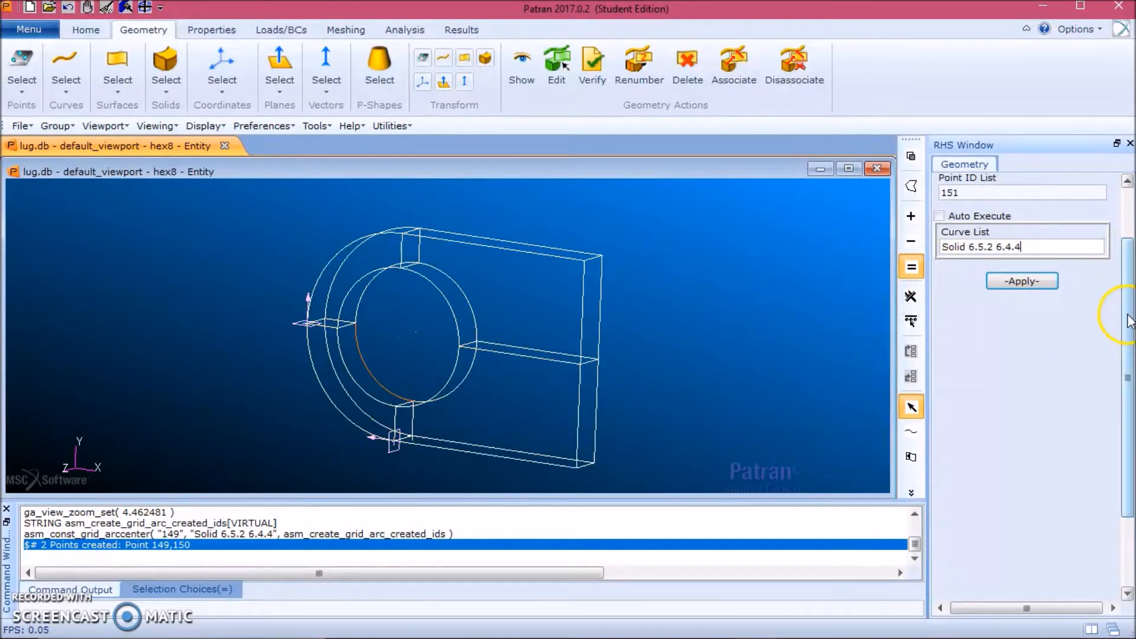
Create a plane by the 3 Points method through Points 144, 149 and 145.
{"action": "left_click_drag", "start_coordinate": [1128, 331], "coordinate": [1130, 280]}
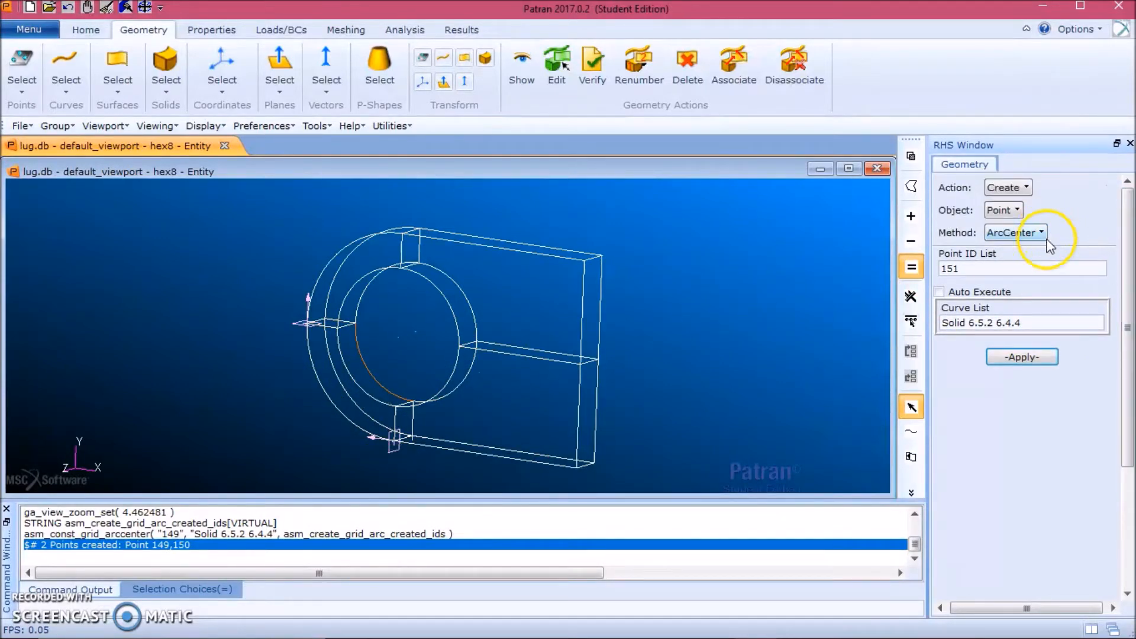
{"action": "left_click", "coordinate": [1013, 210]}
{"action": "left_click", "coordinate": [1037, 322]}
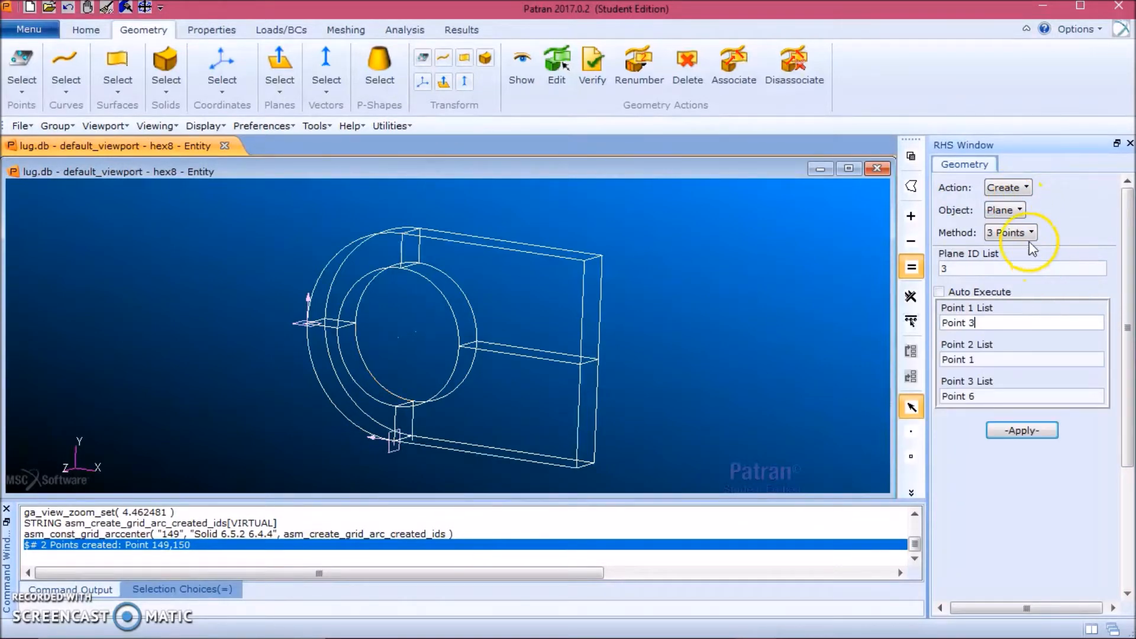
{"action": "left_click", "coordinate": [1009, 323]}
{"action": "left_click", "coordinate": [353, 379]}
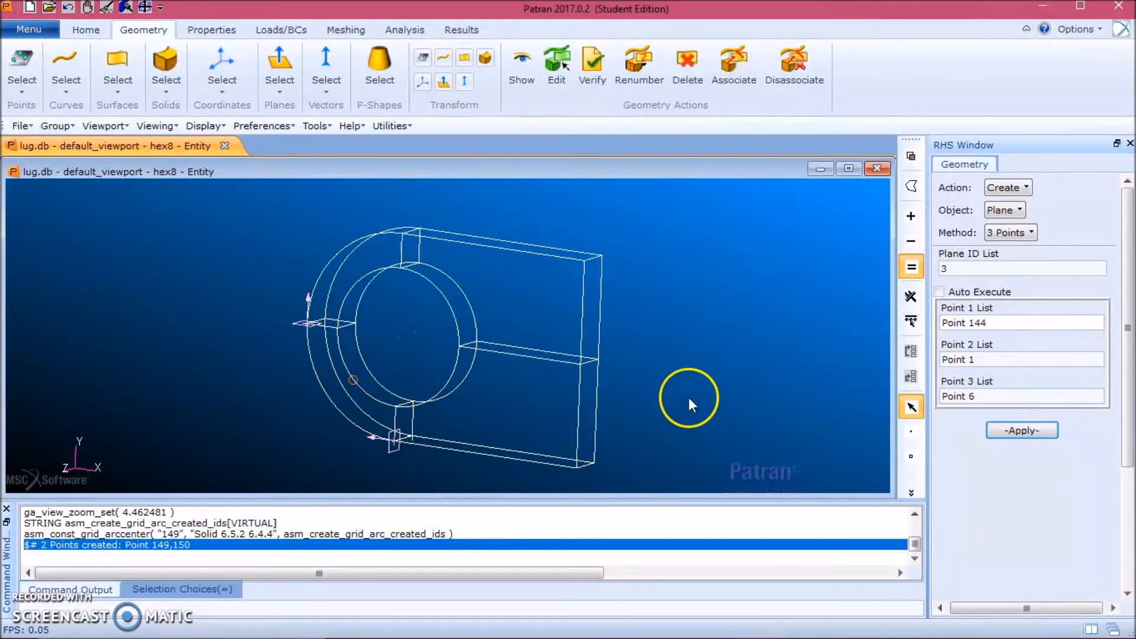
{"action": "left_click", "coordinate": [400, 339]}
{"action": "left_click", "coordinate": [991, 395]}
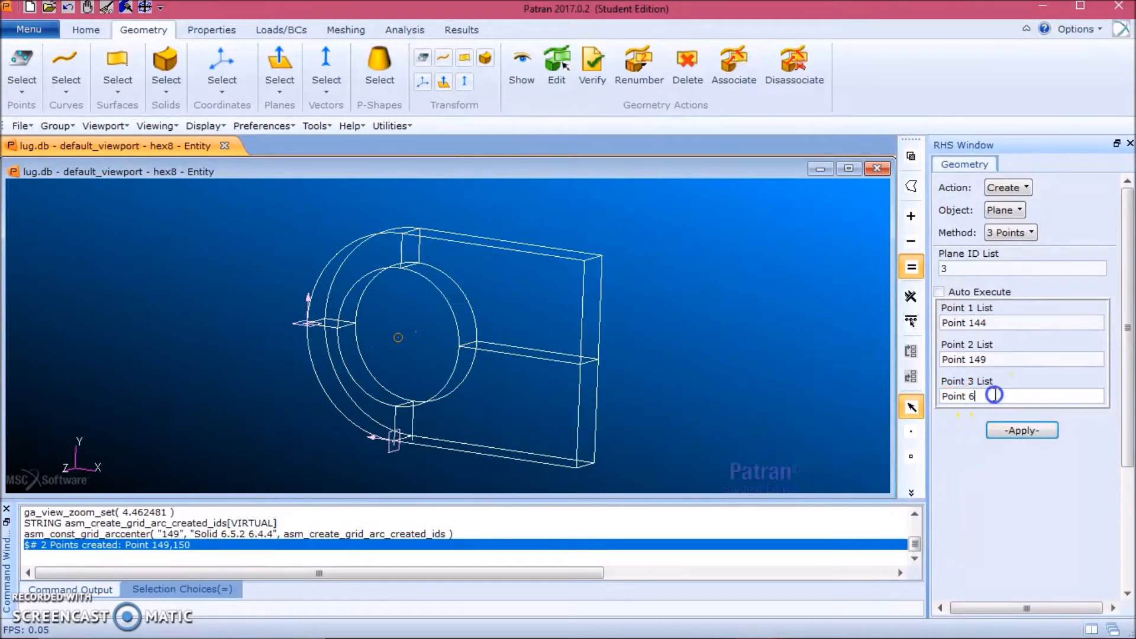
{"action": "left_click", "coordinate": [372, 374]}
{"action": "left_click", "coordinate": [1042, 434]}
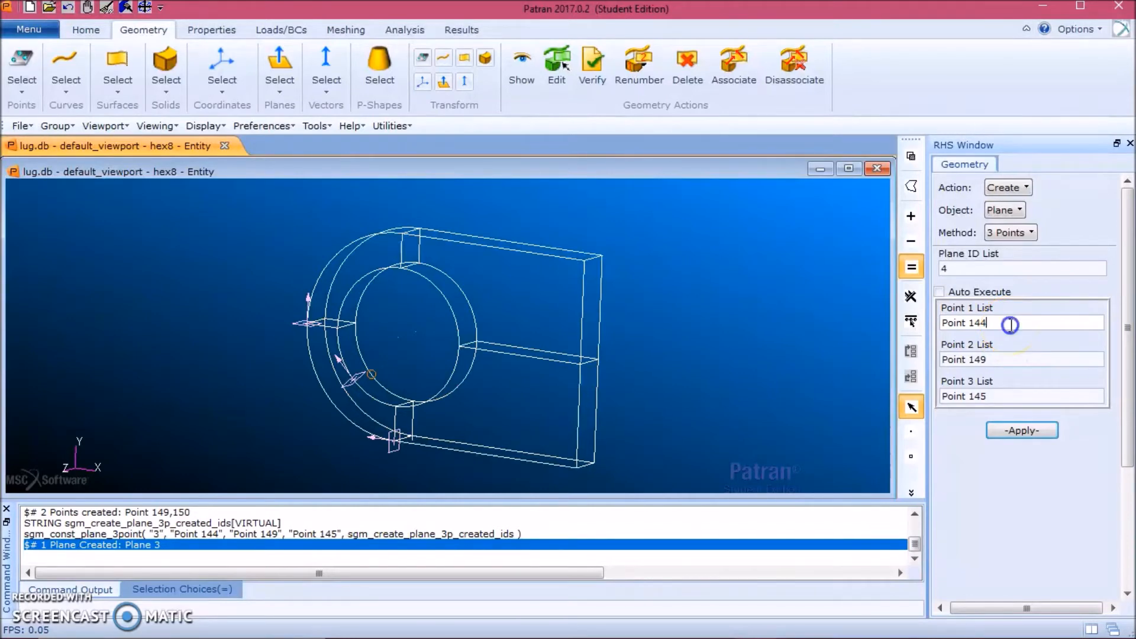
Create a second three-point plane through Points 146, 147 and 148.
{"action": "left_click_drag", "start_coordinate": [941, 323], "coordinate": [1016, 335]}
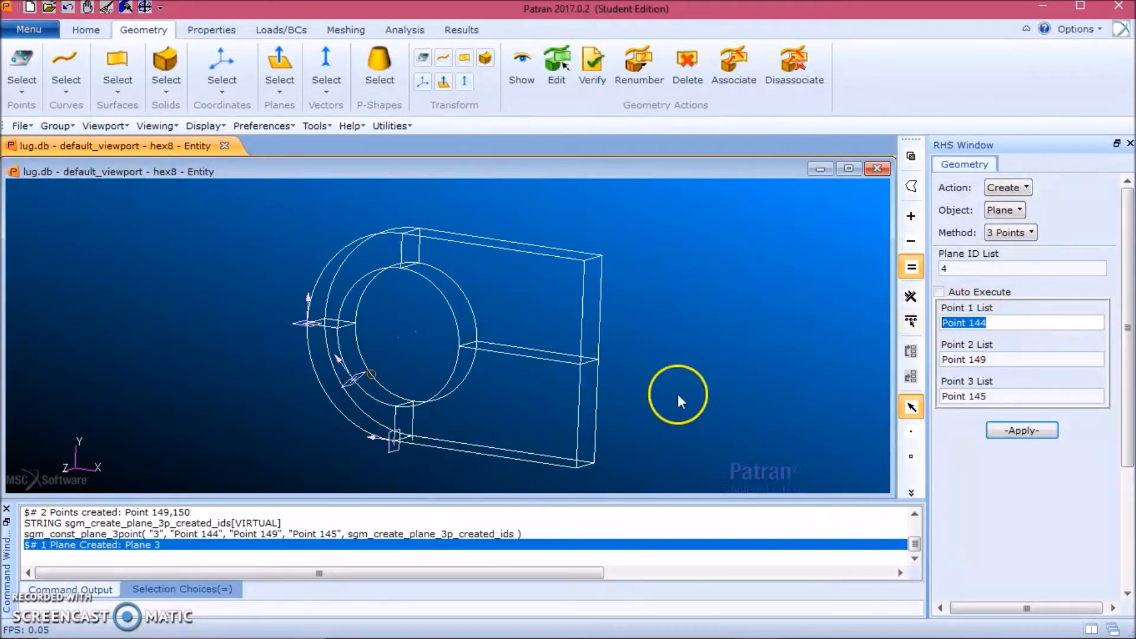
{"action": "left_click", "coordinate": [437, 393]}
{"action": "left_click", "coordinate": [995, 361]}
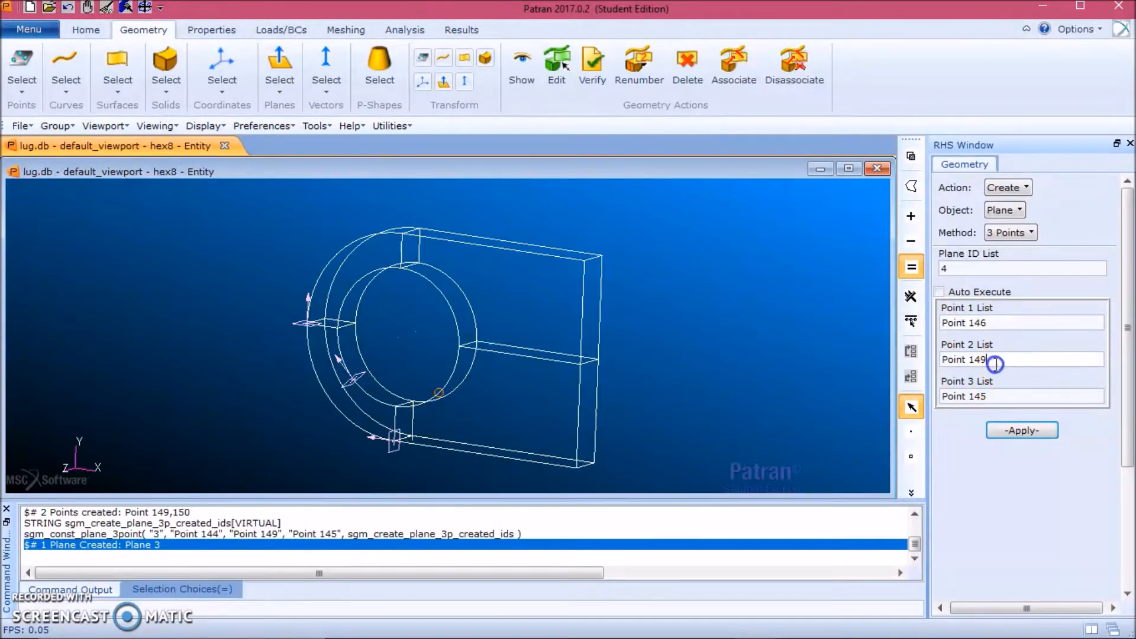
{"action": "left_click", "coordinate": [460, 389]}
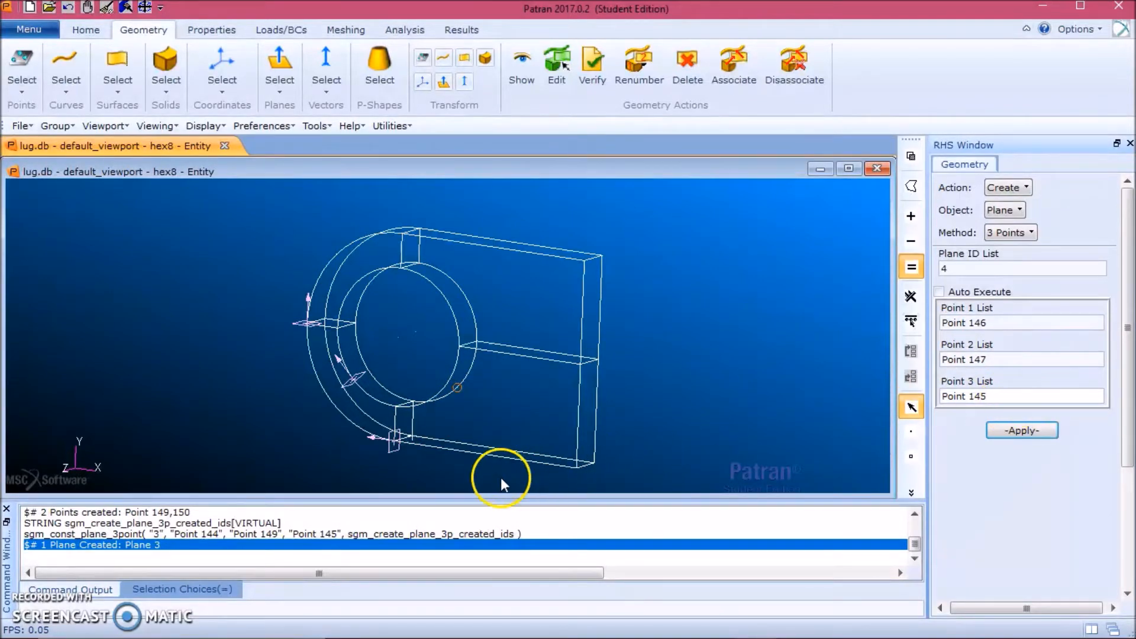
{"action": "left_click", "coordinate": [485, 455]}
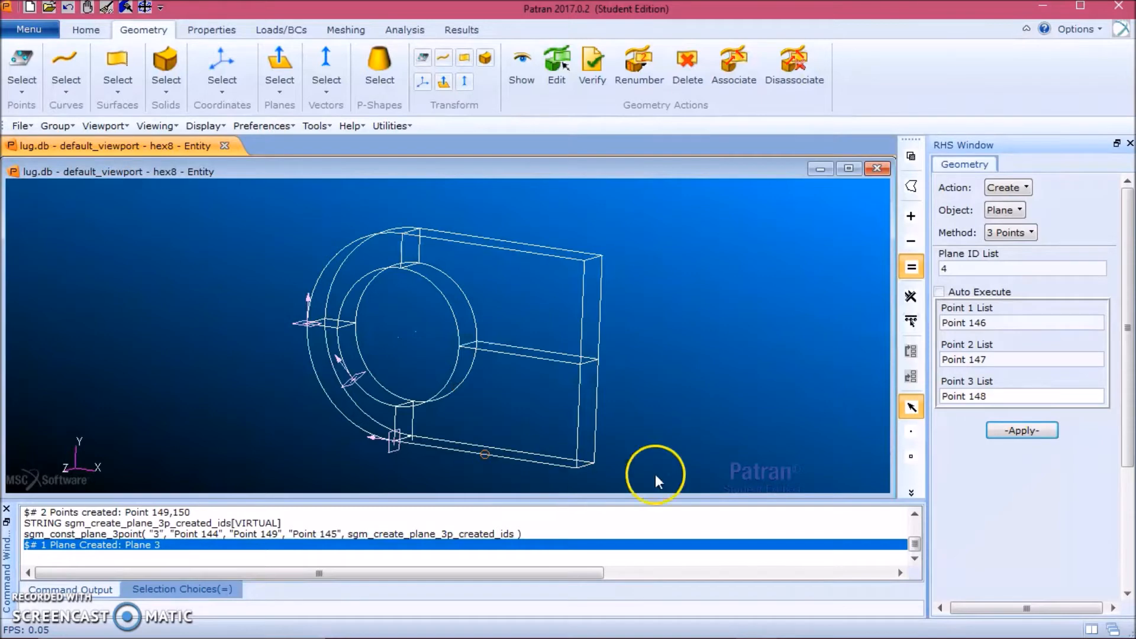
{"action": "left_click", "coordinate": [1045, 430]}
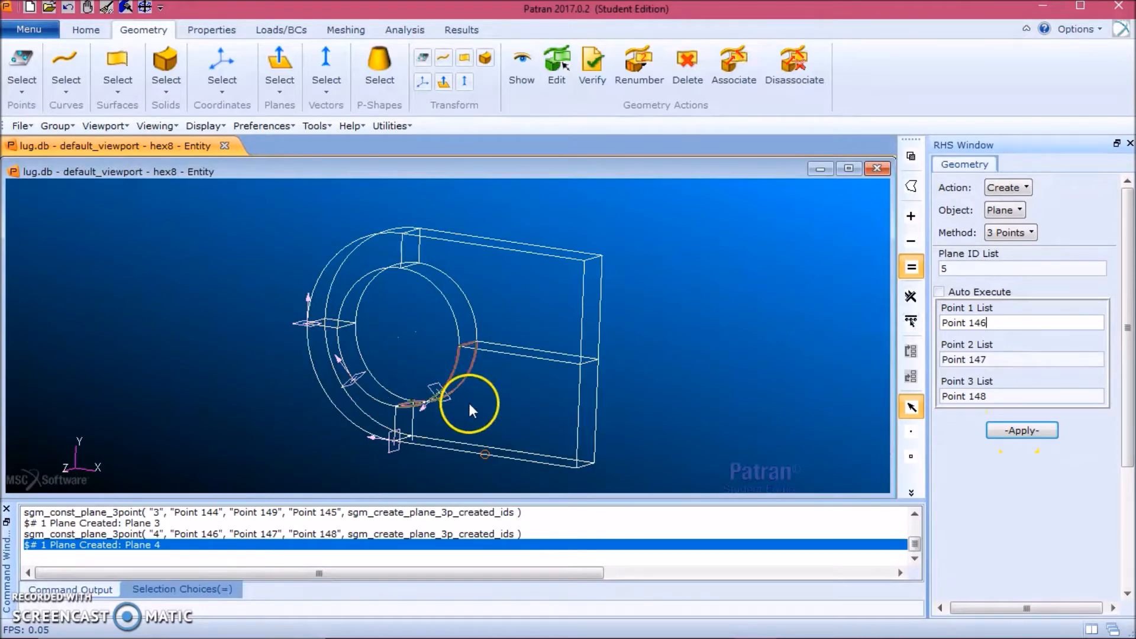
{"action": "left_click", "coordinate": [740, 356]}
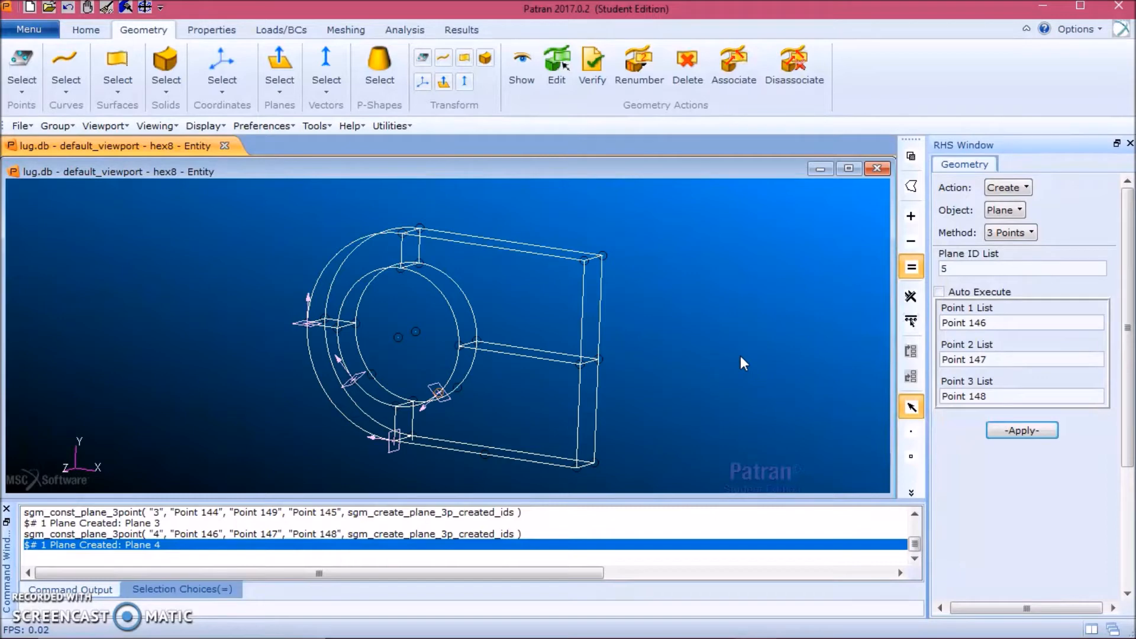
Break Solid 6 with Plane 3 and delete the original solid.
{"action": "left_click", "coordinate": [1006, 187]}
{"action": "left_click", "coordinate": [1031, 246]}
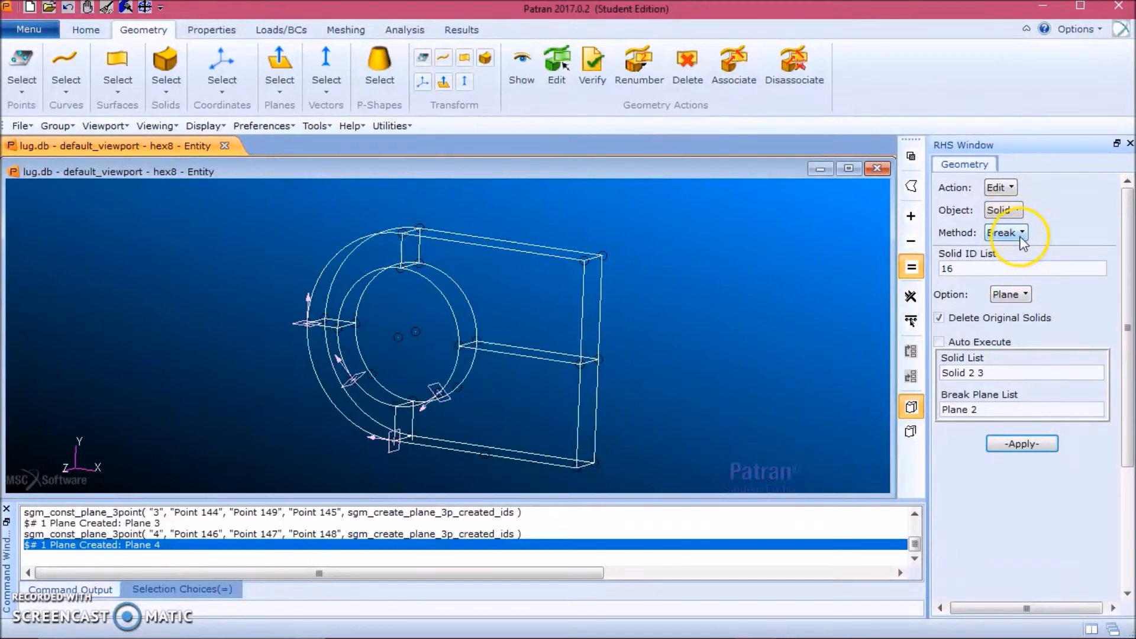
{"action": "left_click", "coordinate": [1000, 374]}
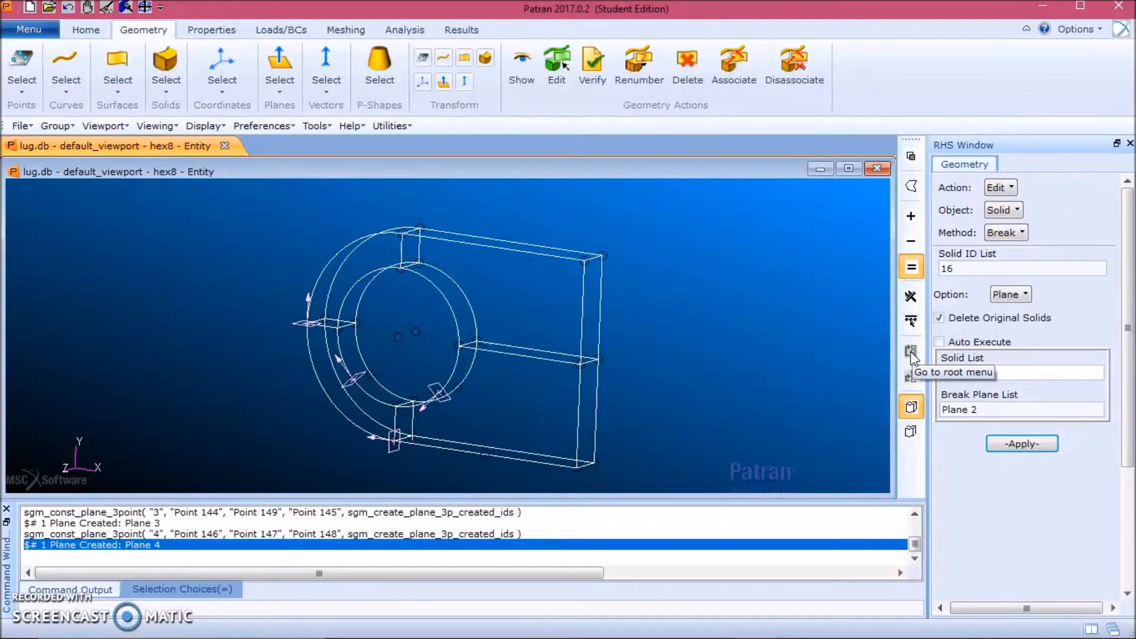
{"action": "left_click", "coordinate": [1021, 374]}
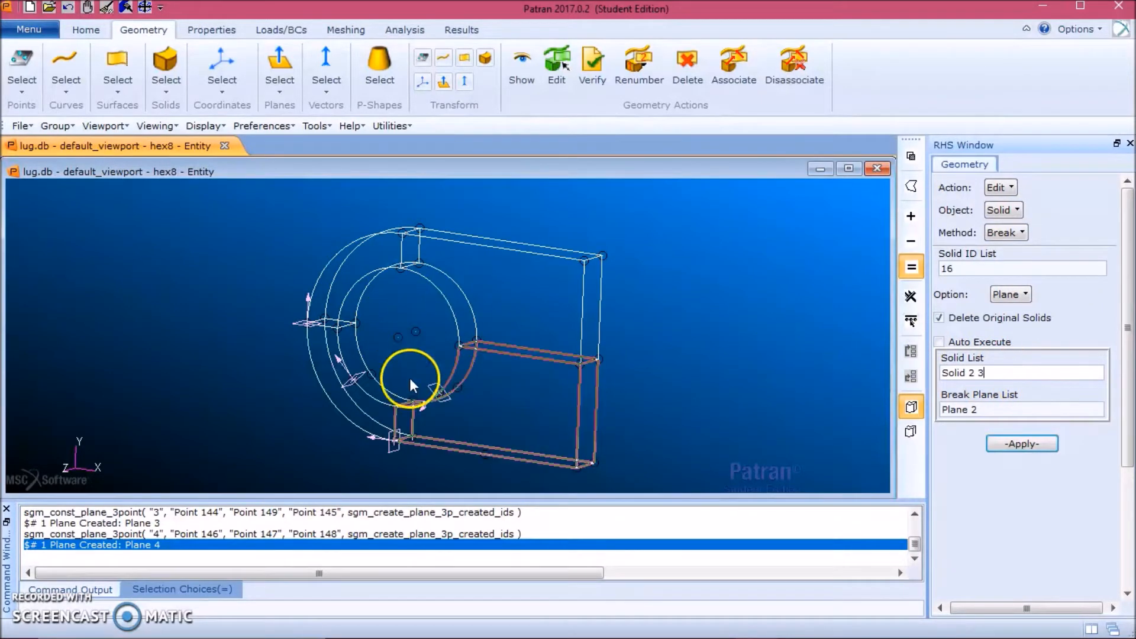
{"action": "left_click", "coordinate": [334, 395]}
{"action": "left_click", "coordinate": [987, 410]}
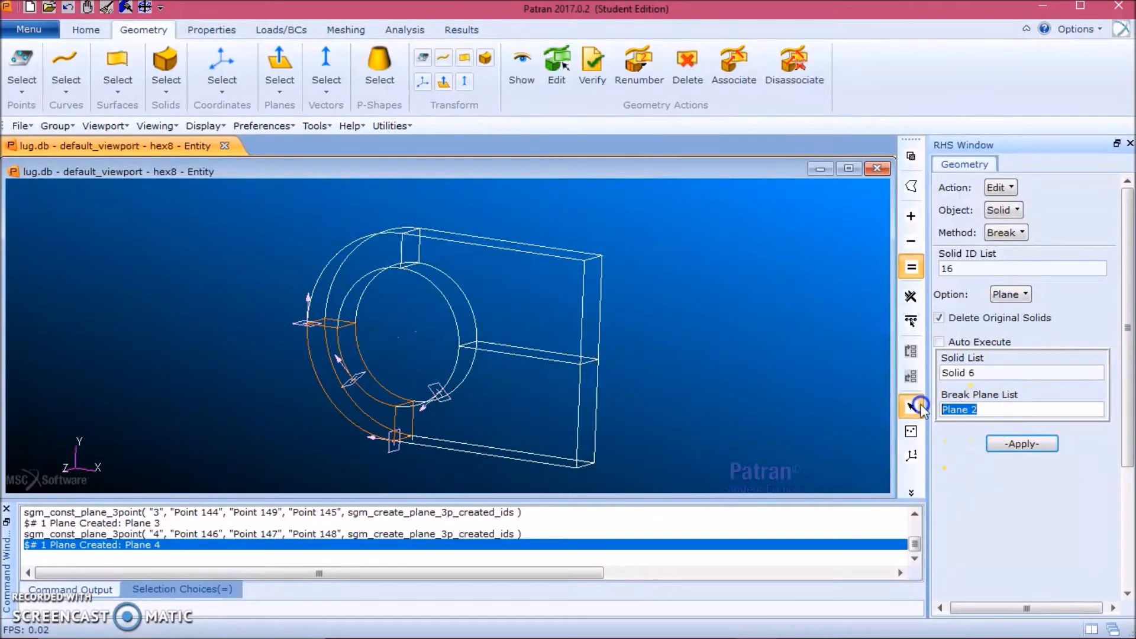
{"action": "left_click", "coordinate": [359, 380]}
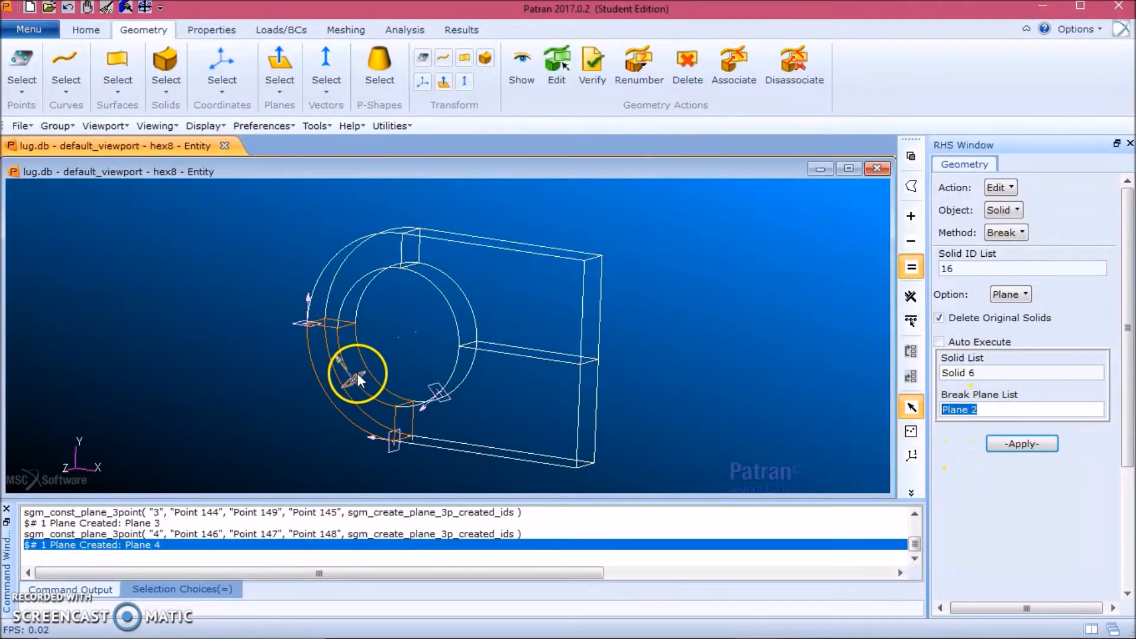
{"action": "left_click", "coordinate": [1048, 449]}
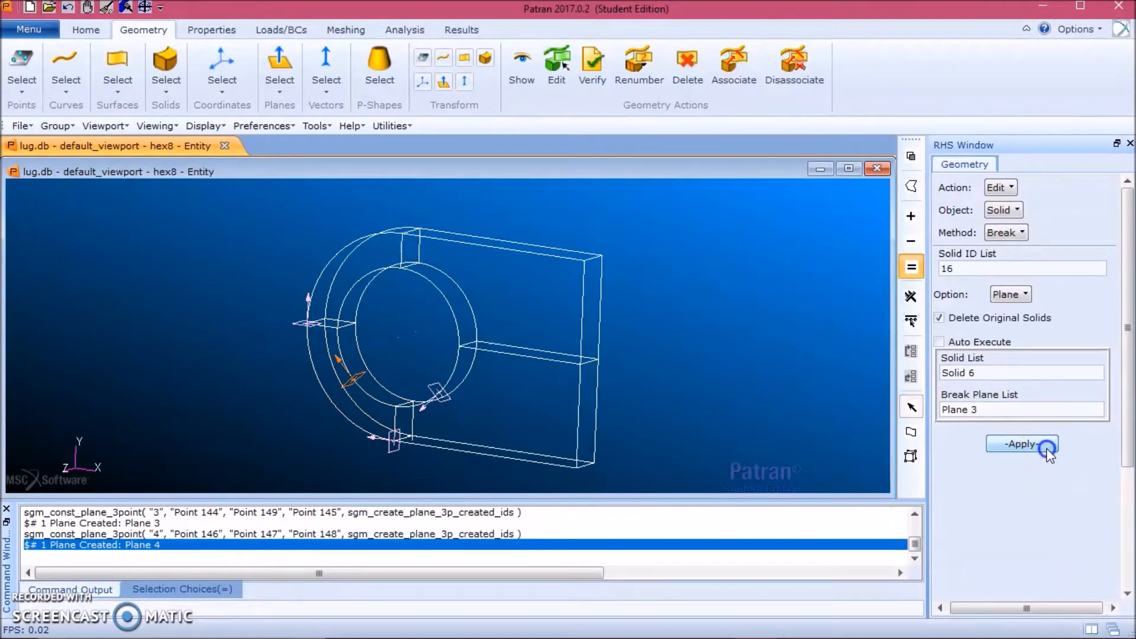
{"action": "left_click", "coordinate": [471, 372]}
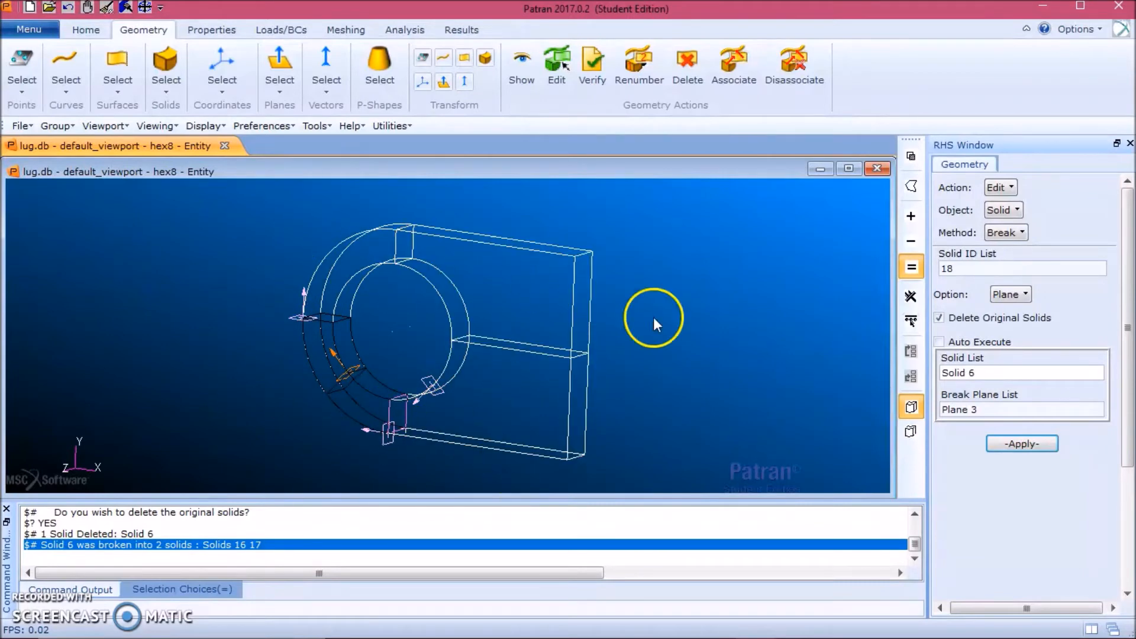
Break Solid 7 with Plane 4 and delete the original solid.
{"action": "left_click", "coordinate": [996, 373]}
{"action": "left_click_drag", "start_coordinate": [995, 373], "coordinate": [940, 372]}
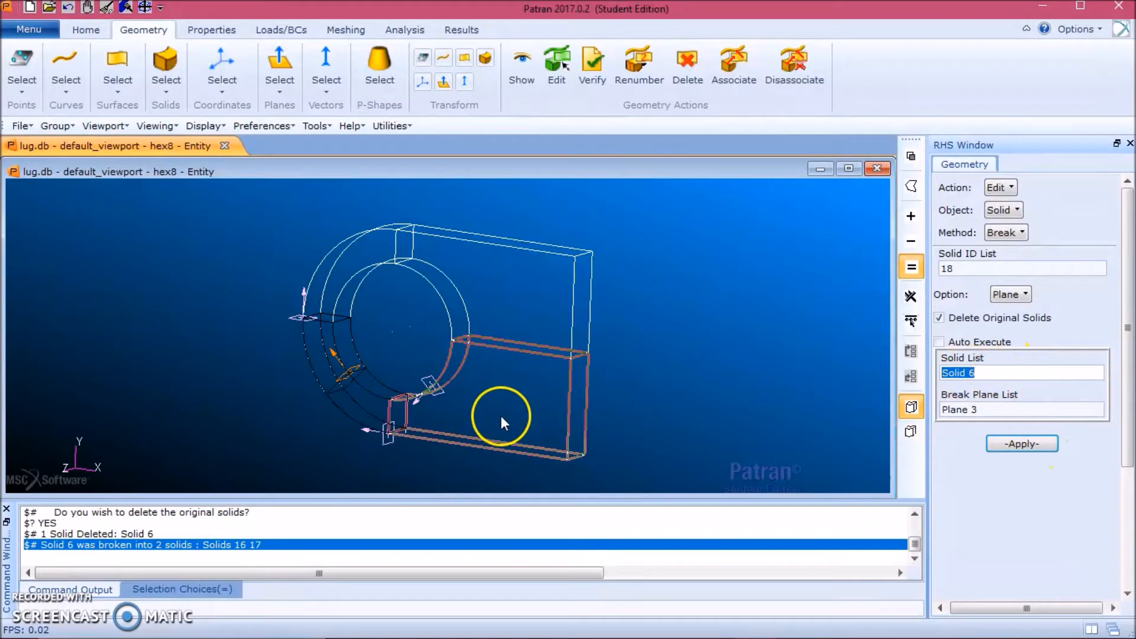
{"action": "left_click", "coordinate": [509, 396]}
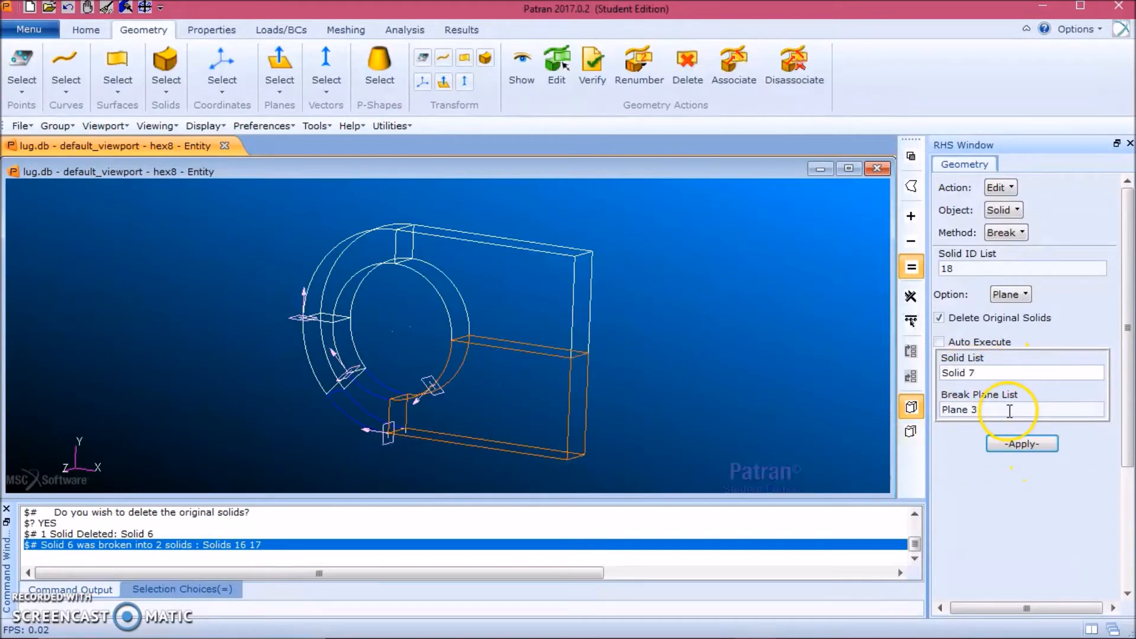
{"action": "left_click", "coordinate": [1010, 410]}
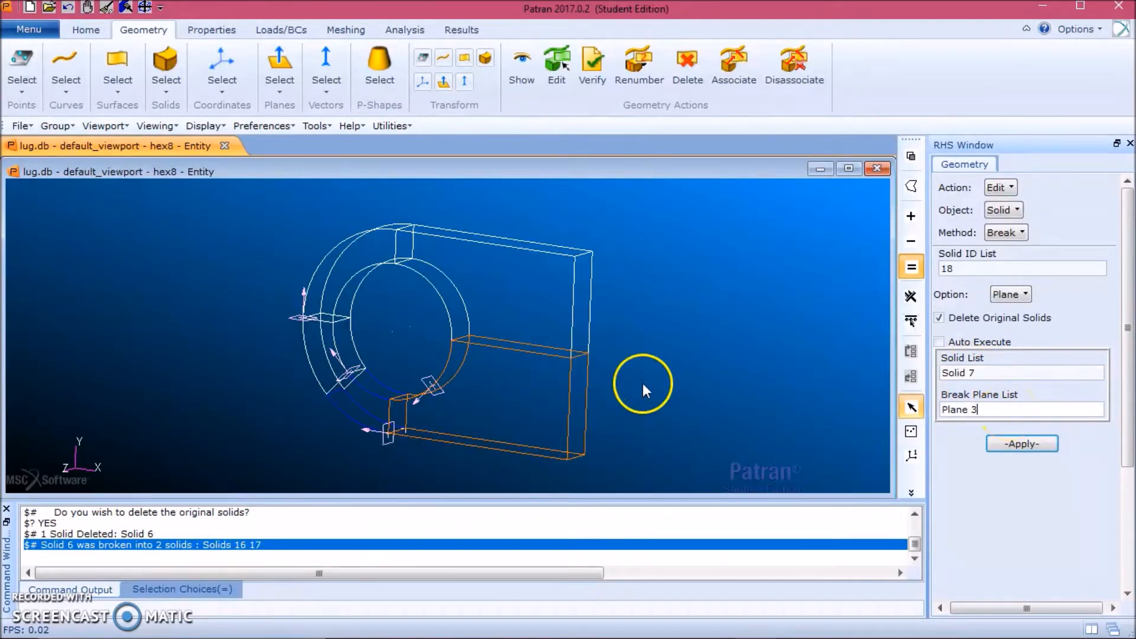
{"action": "left_click", "coordinate": [435, 389]}
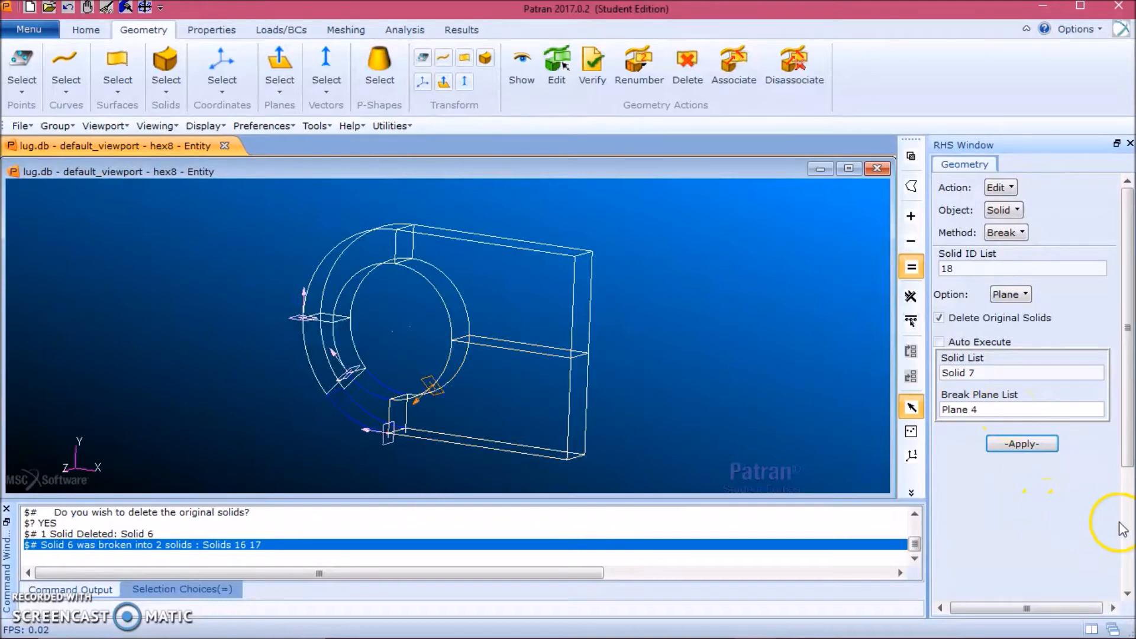
{"action": "left_click", "coordinate": [1050, 447]}
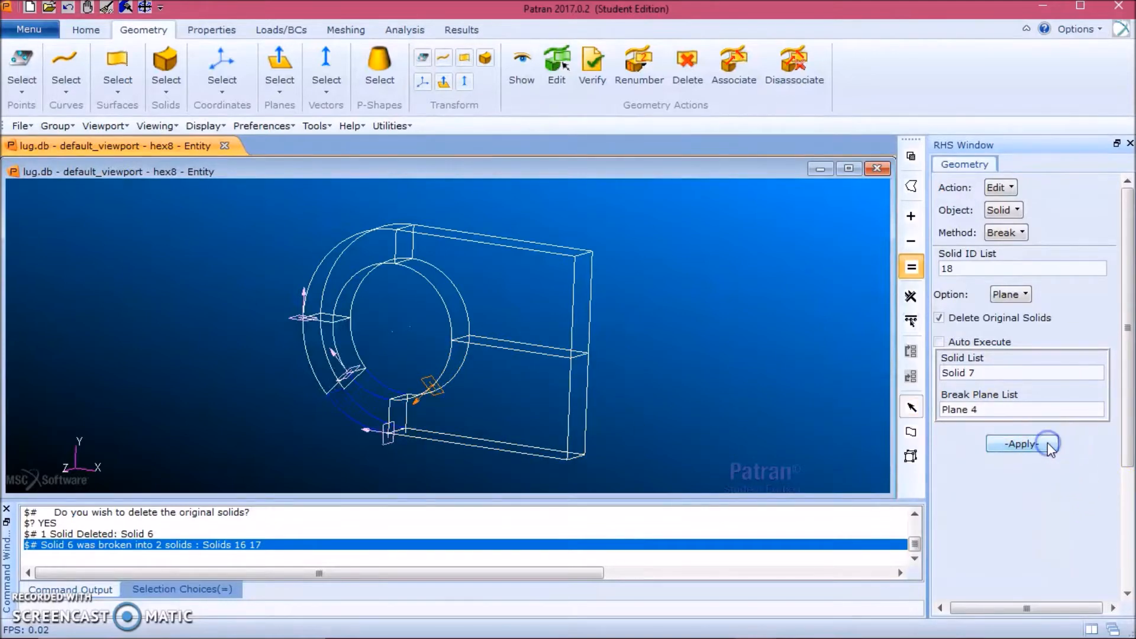
{"action": "left_click", "coordinate": [471, 376]}
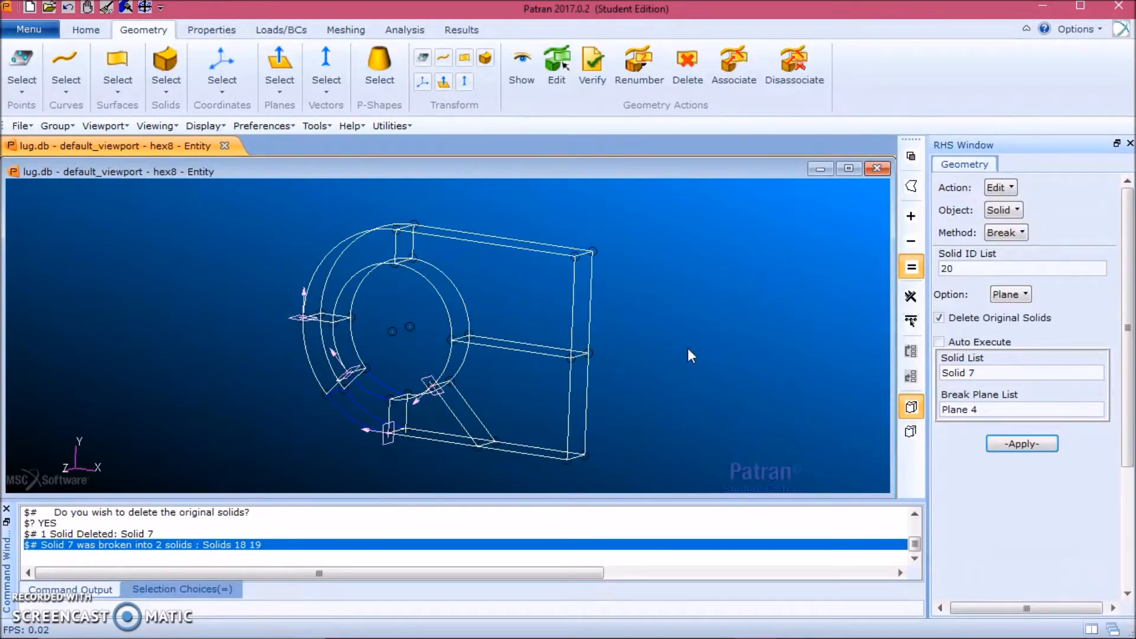
Set up creation of points by the Project method.
{"action": "left_click", "coordinate": [1001, 188]}
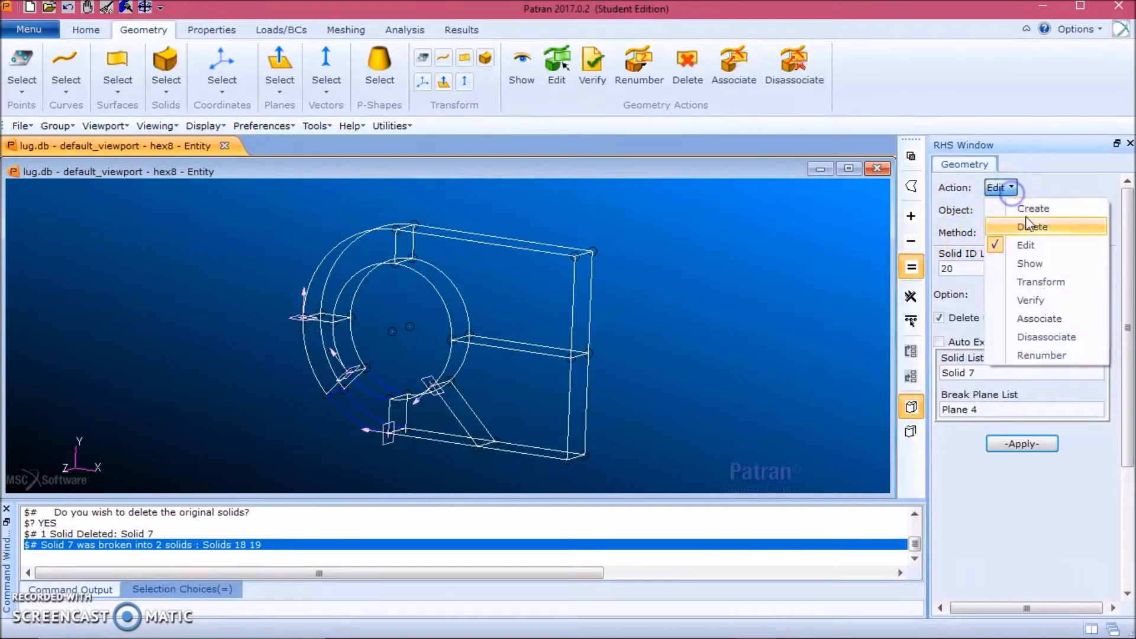
{"action": "left_click", "coordinate": [1033, 210]}
{"action": "left_click", "coordinate": [1004, 210]}
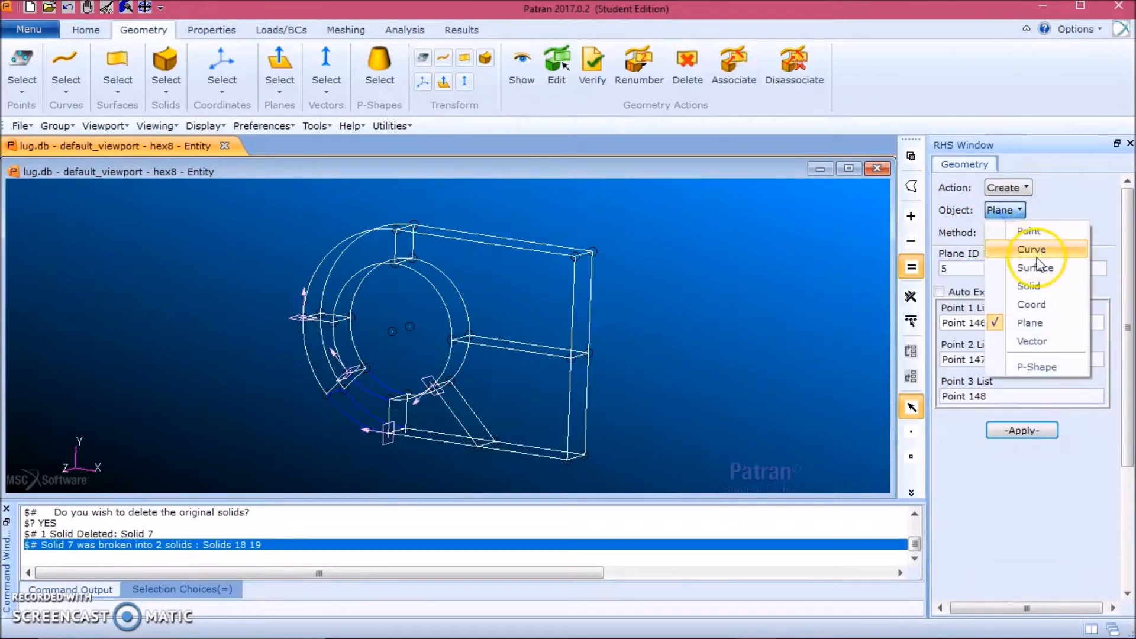
{"action": "left_click", "coordinate": [1034, 232]}
{"action": "left_click", "coordinate": [1015, 233]}
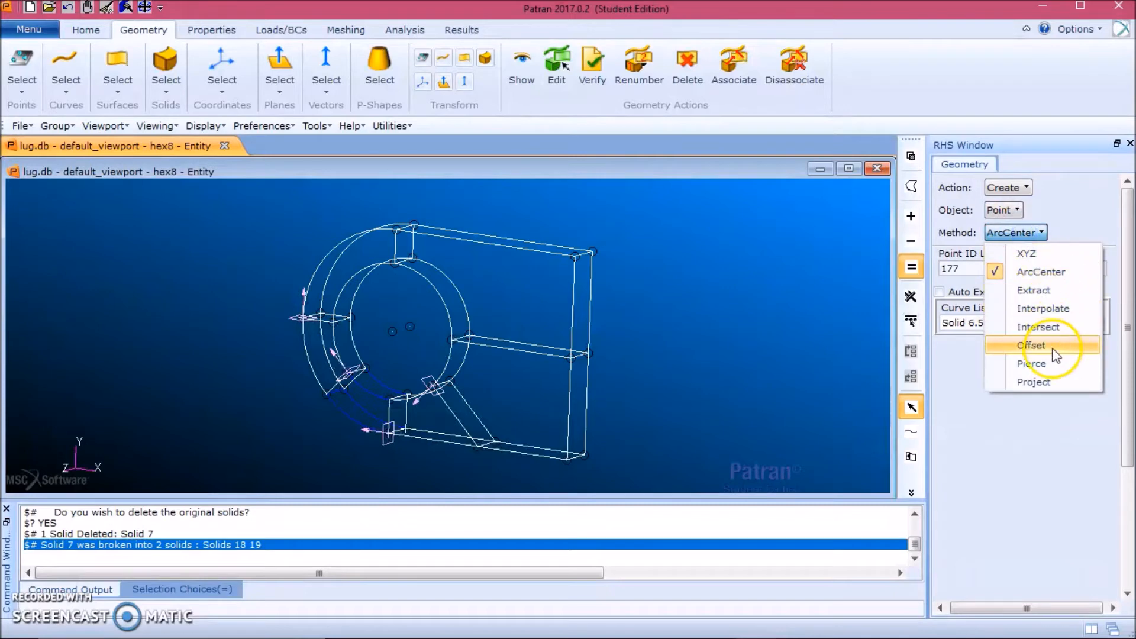
{"action": "left_click", "coordinate": [1036, 382]}
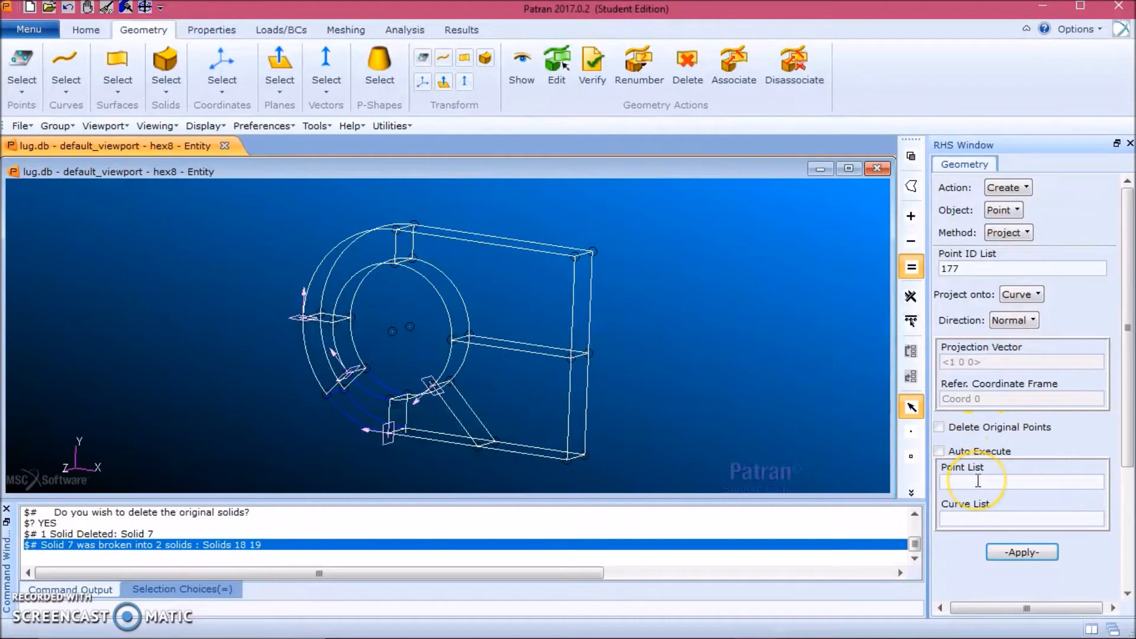
Project Point 163 normally onto curve Solid 5.1.4, the front edge running from the hole to the outer side face.
{"action": "left_click", "coordinate": [478, 446]}
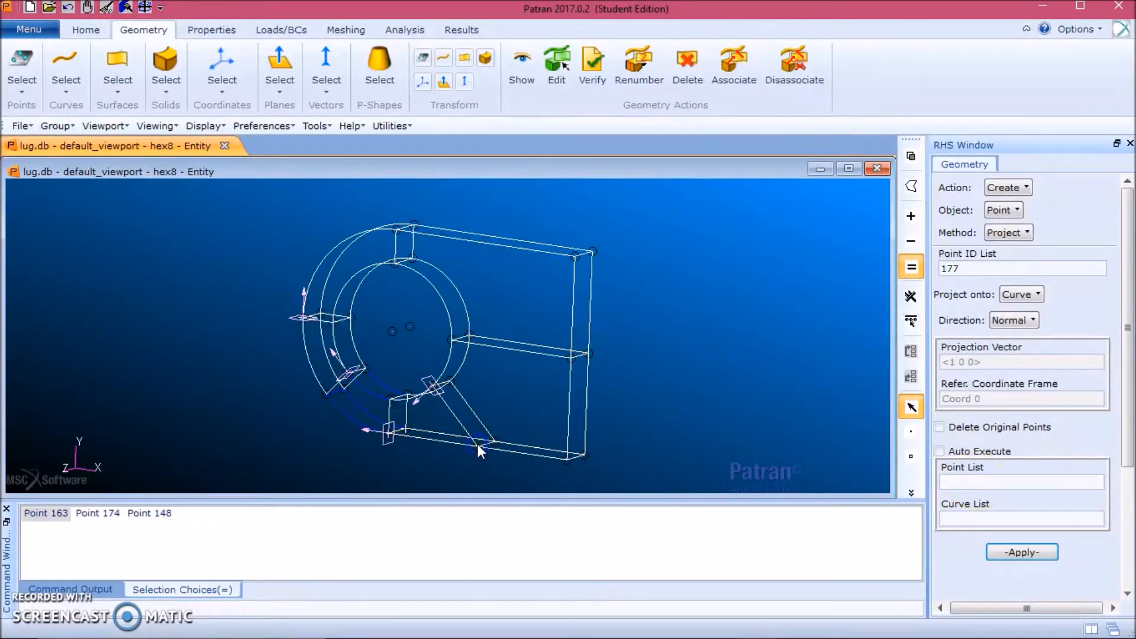
{"action": "left_click", "coordinate": [964, 522]}
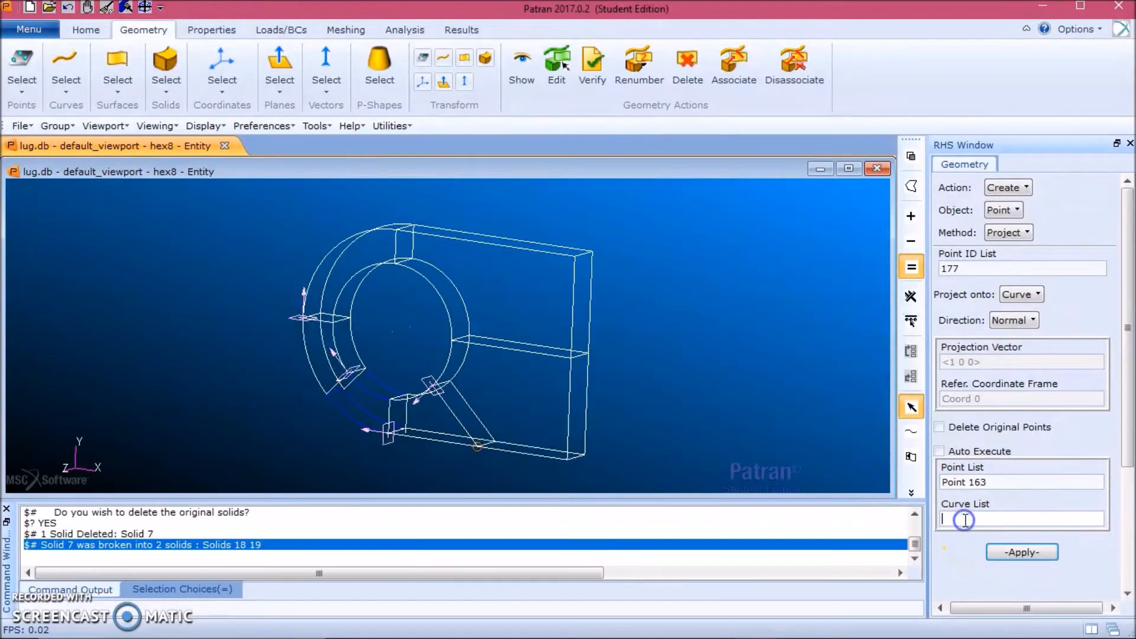
{"action": "left_click", "coordinate": [505, 348]}
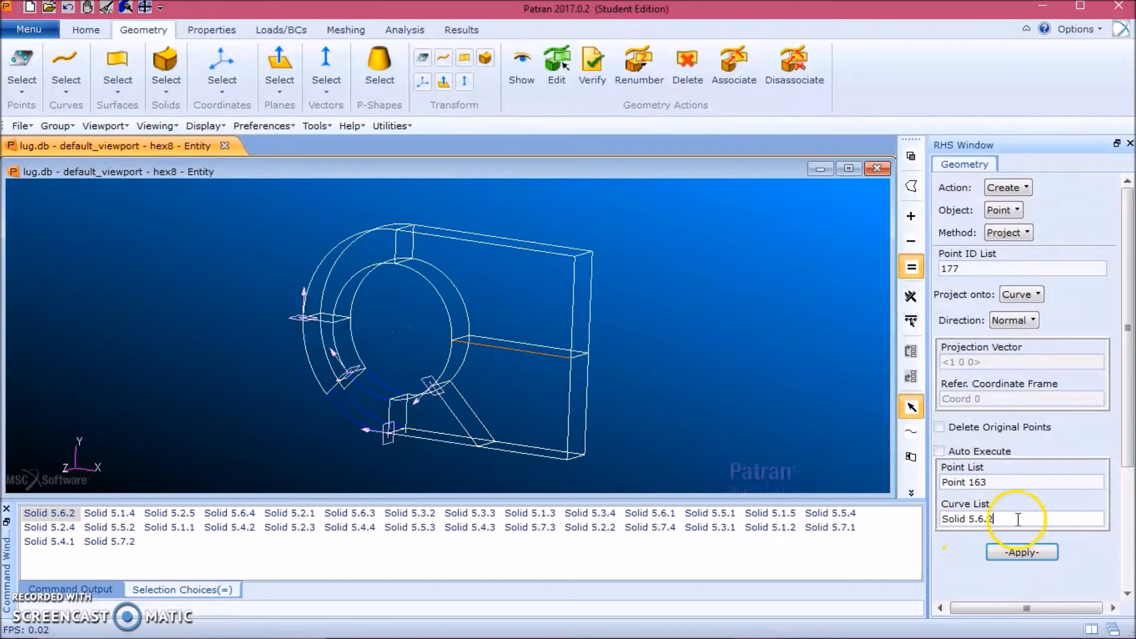
{"action": "left_click_drag", "start_coordinate": [1017, 520], "coordinate": [896, 527]}
{"action": "left_click", "coordinate": [506, 348]}
{"action": "left_click", "coordinate": [1023, 554]}
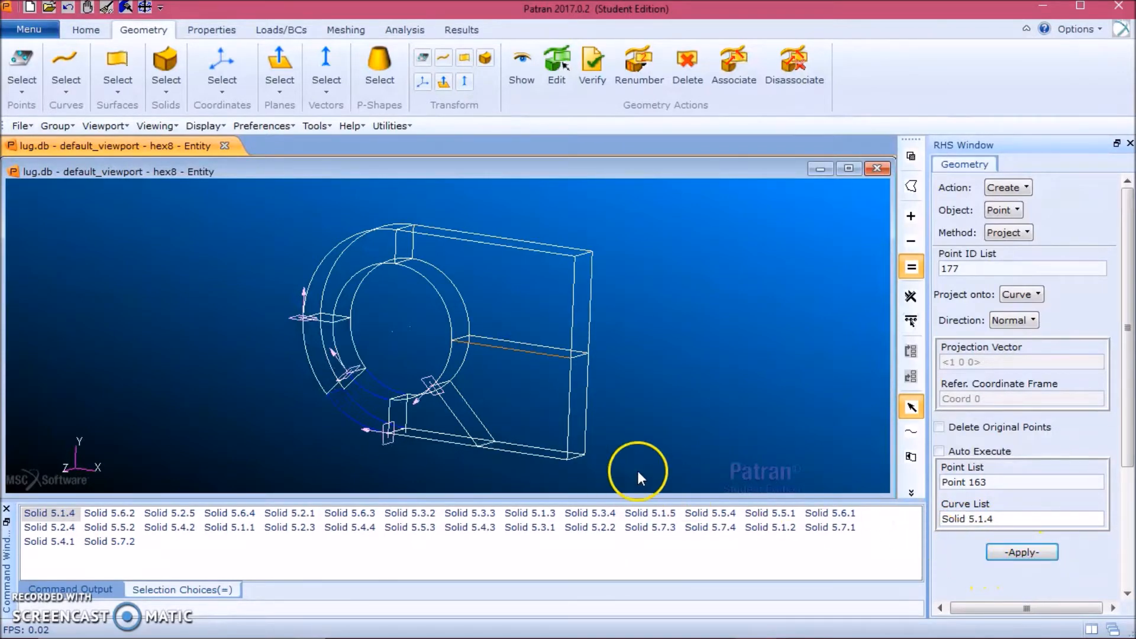
{"action": "left_click", "coordinate": [1047, 554]}
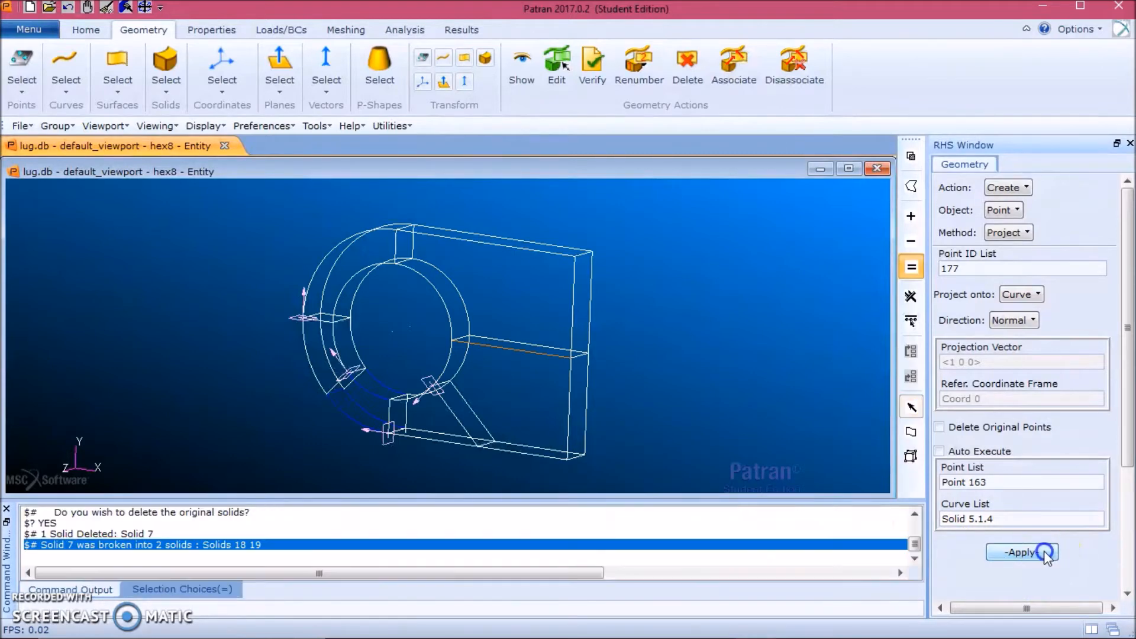
{"action": "left_click", "coordinate": [478, 307]}
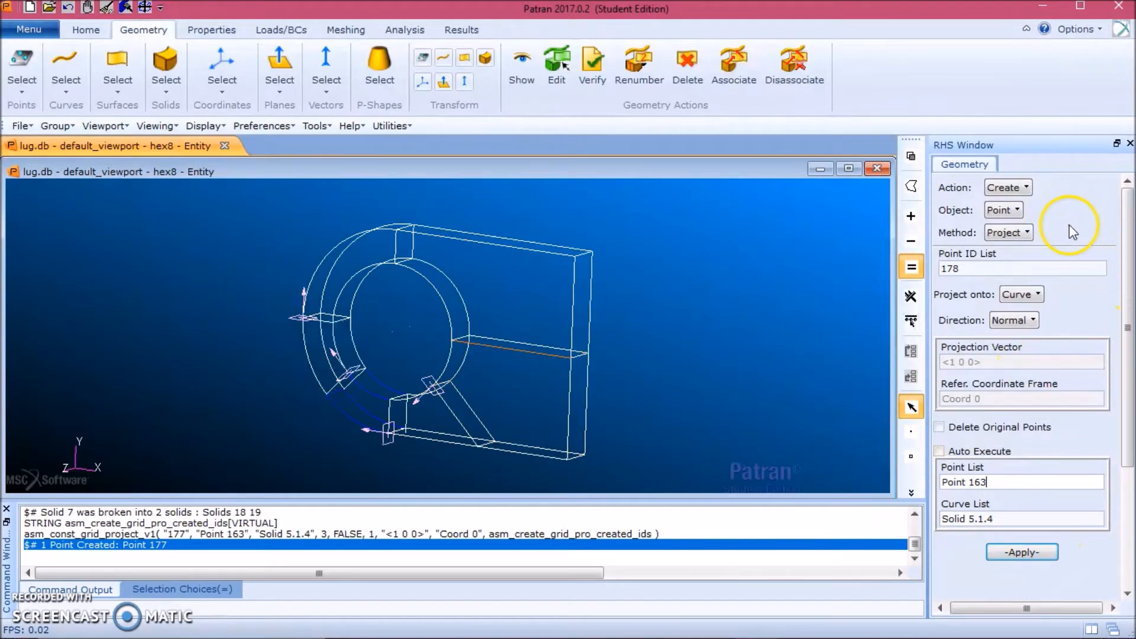
Create a three-point plane through Points 163, 177 and 167.
{"action": "left_click", "coordinate": [1005, 210]}
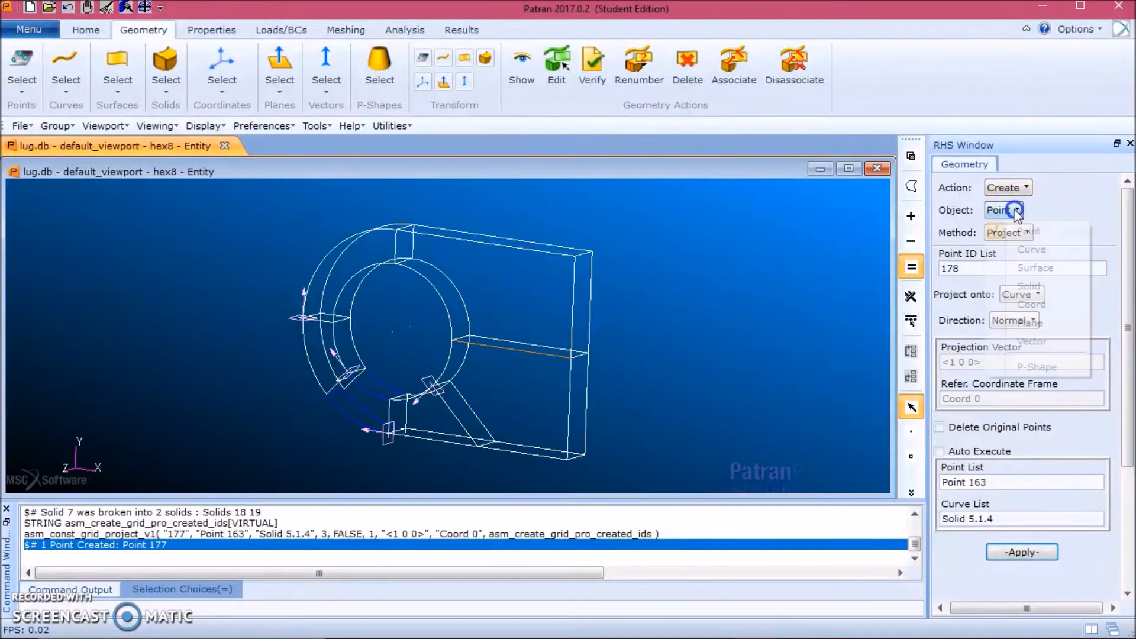
{"action": "left_click", "coordinate": [1047, 325]}
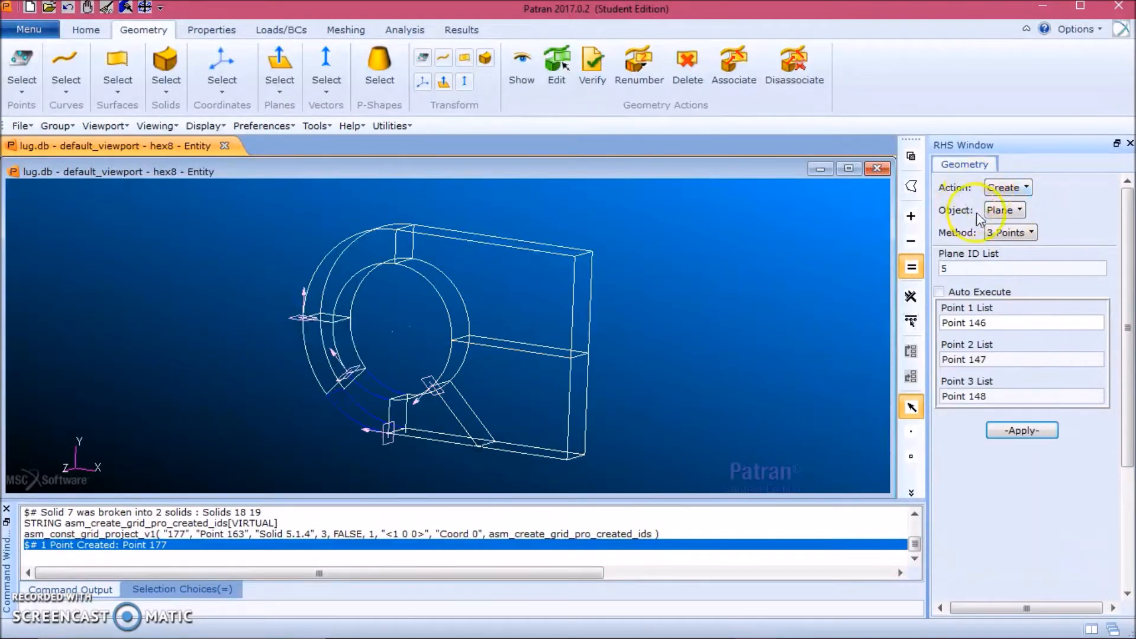
{"action": "left_click", "coordinate": [1015, 319]}
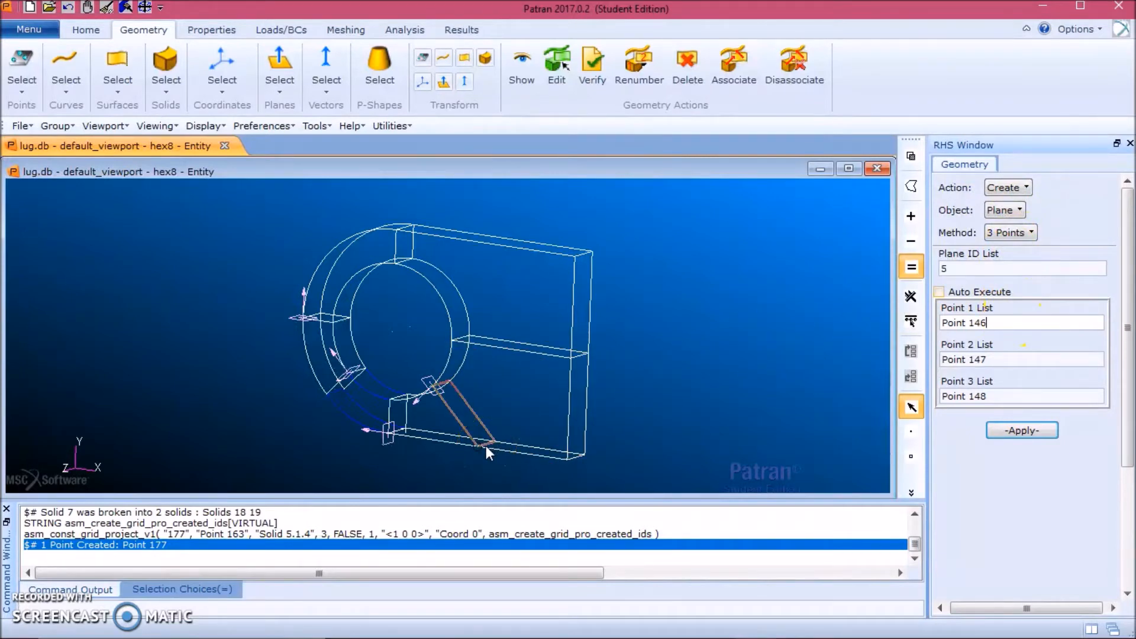
{"action": "left_click", "coordinate": [481, 418]}
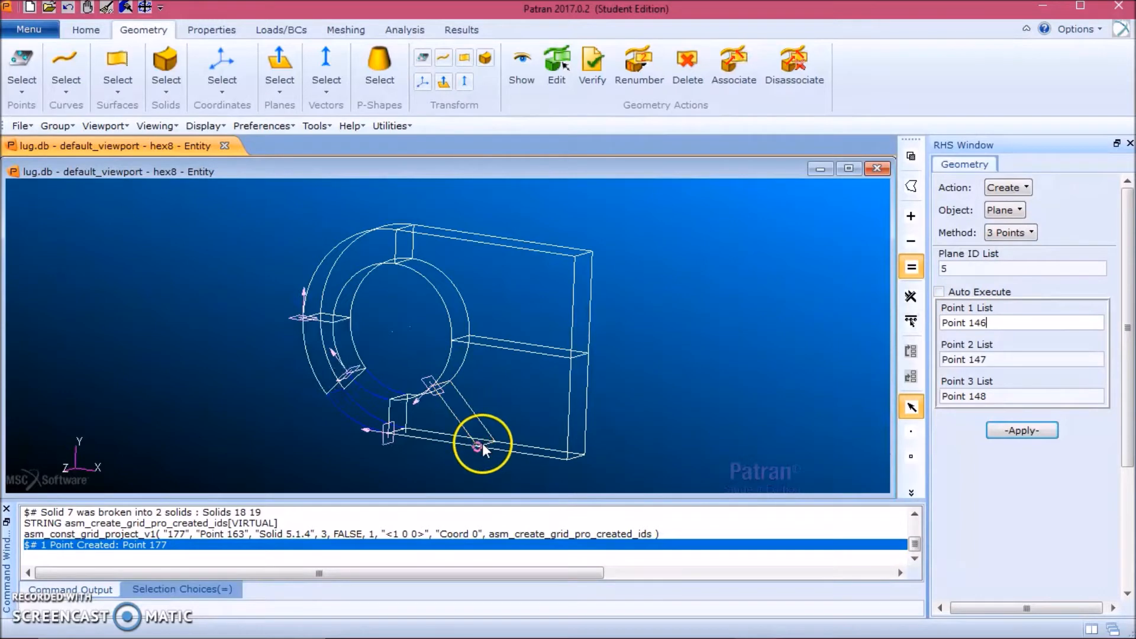
{"action": "left_click", "coordinate": [474, 442]}
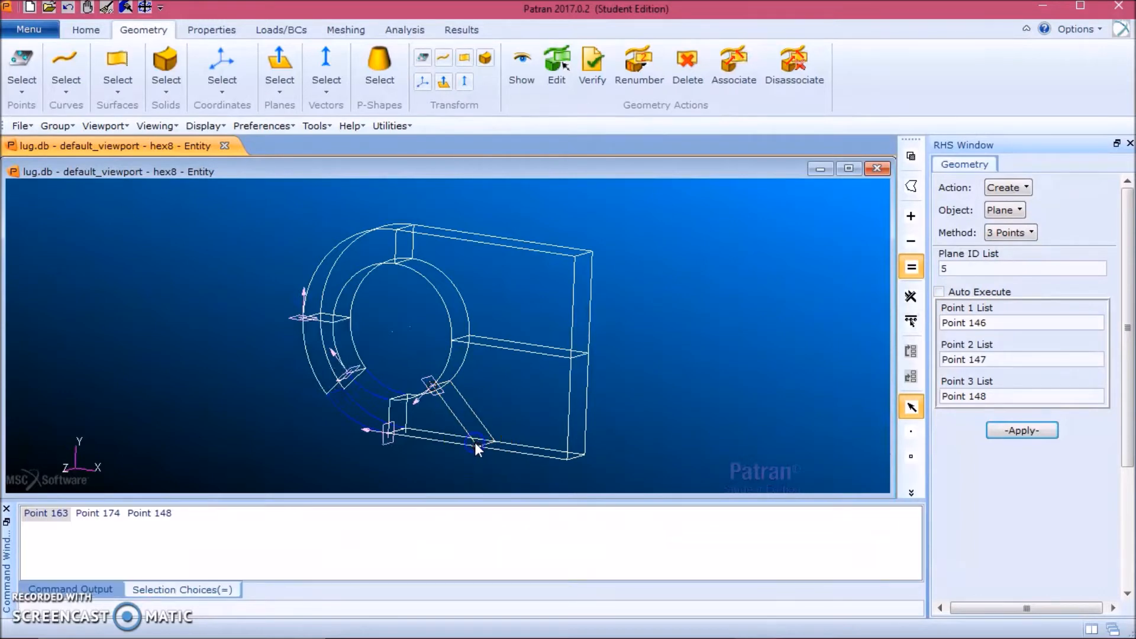
{"action": "left_click", "coordinate": [1023, 363]}
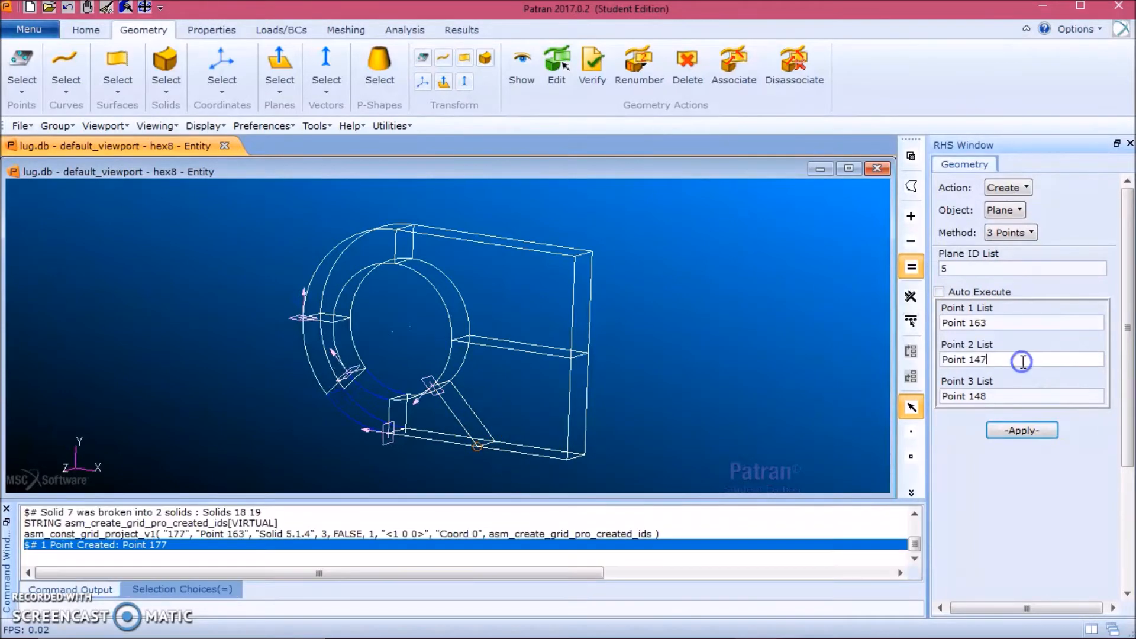
{"action": "left_click", "coordinate": [481, 344]}
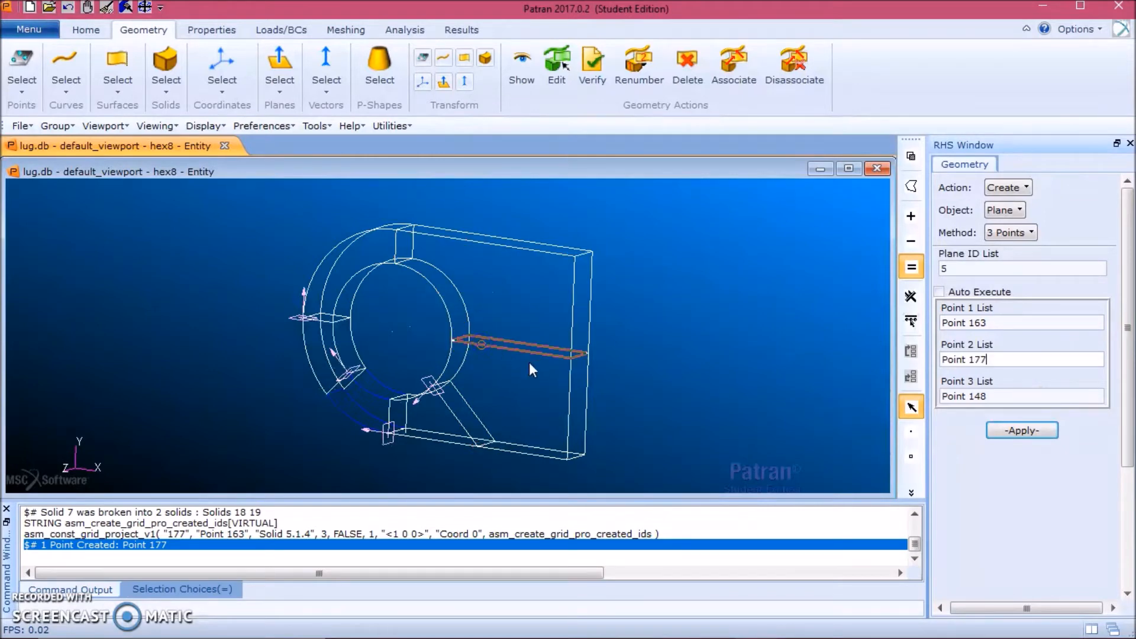
{"action": "left_click", "coordinate": [998, 397]}
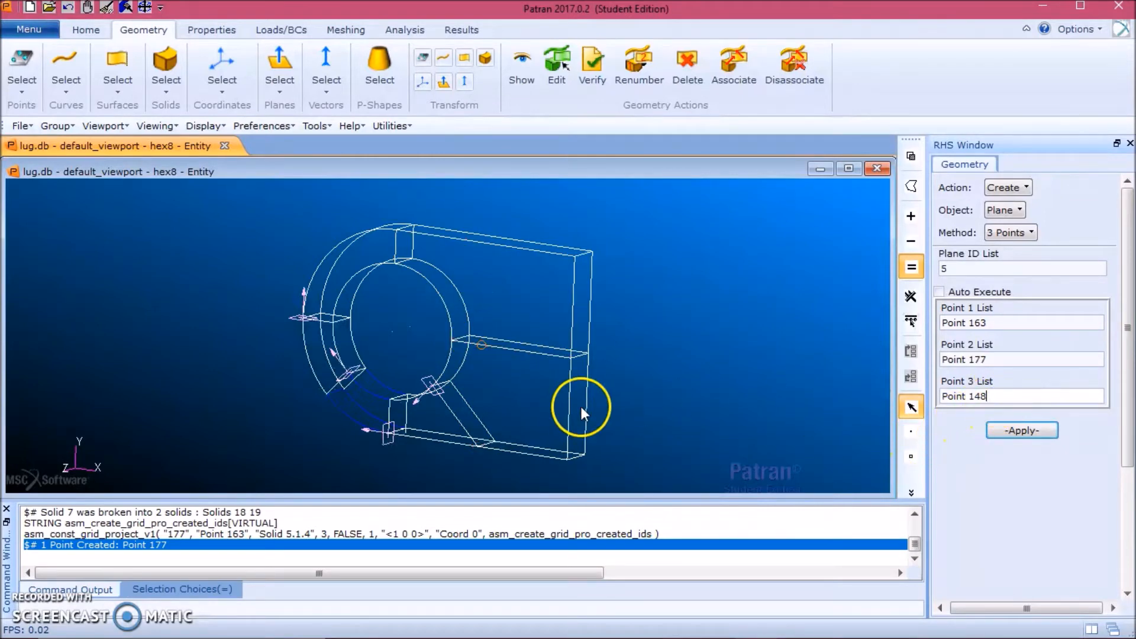
{"action": "left_click", "coordinate": [492, 439]}
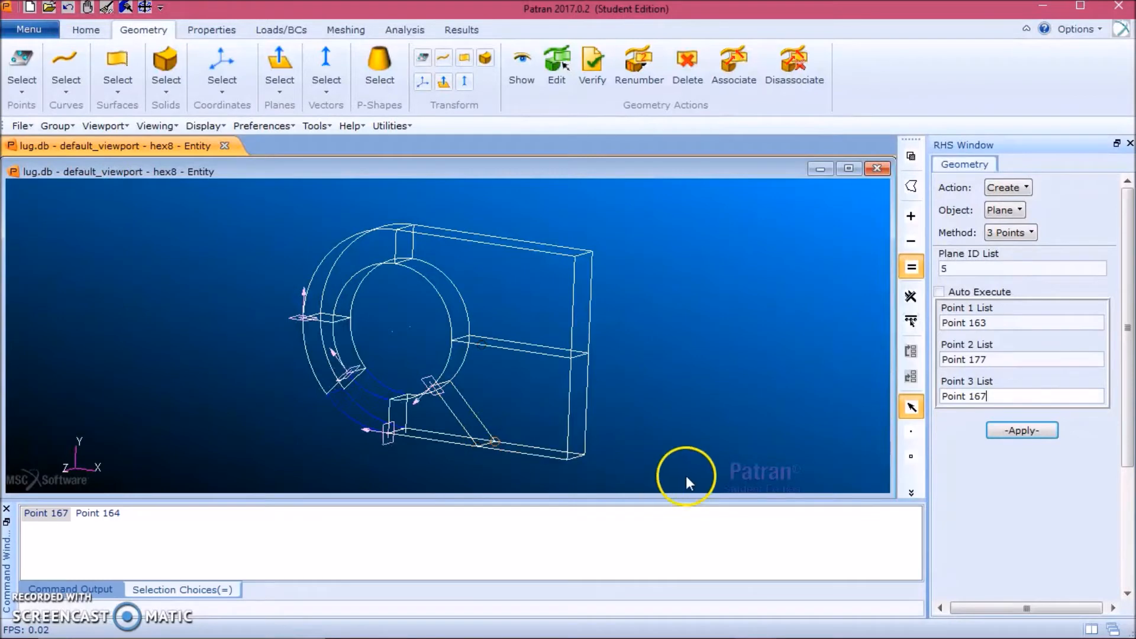
{"action": "left_click", "coordinate": [1044, 436]}
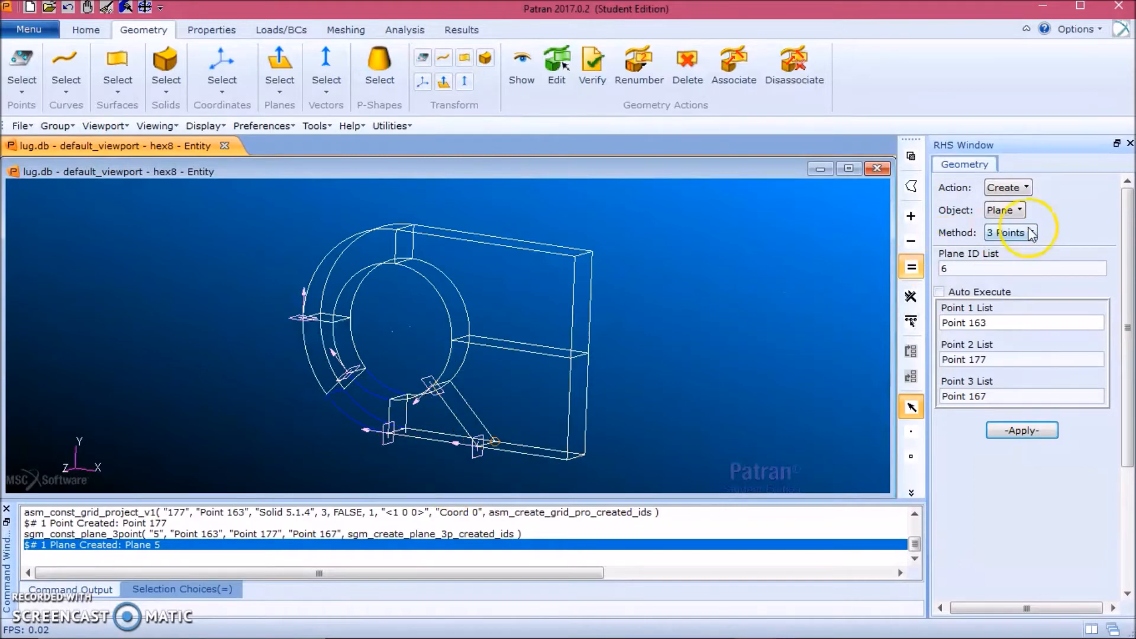
Break Solid 19 with Plane 5 and delete the original solid.
{"action": "left_click", "coordinate": [1026, 189]}
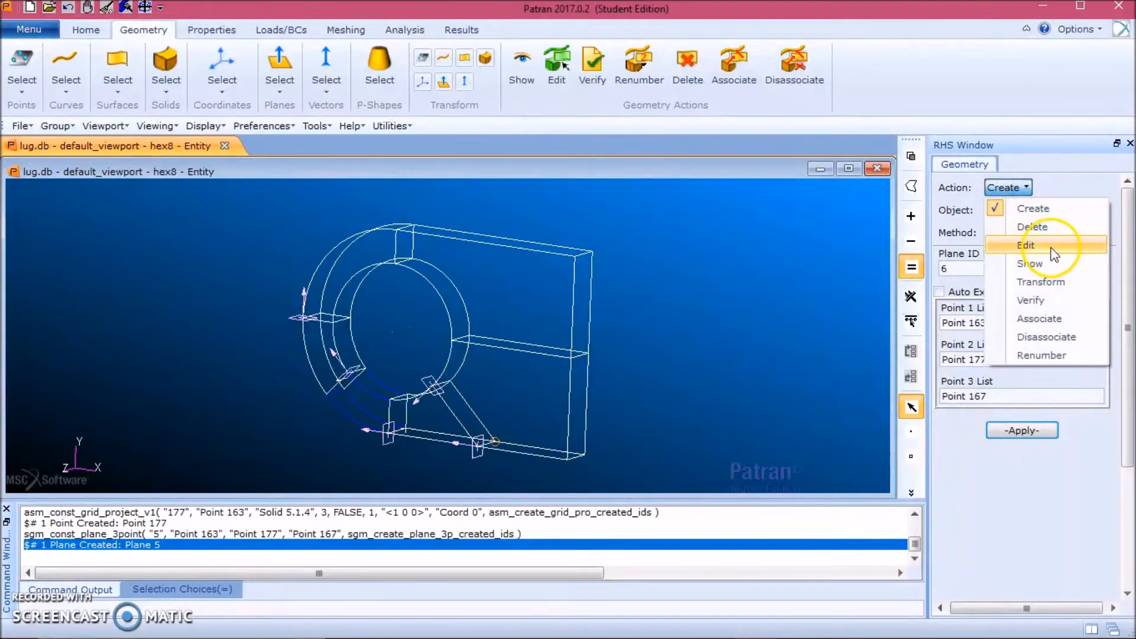
{"action": "left_click", "coordinate": [1049, 246]}
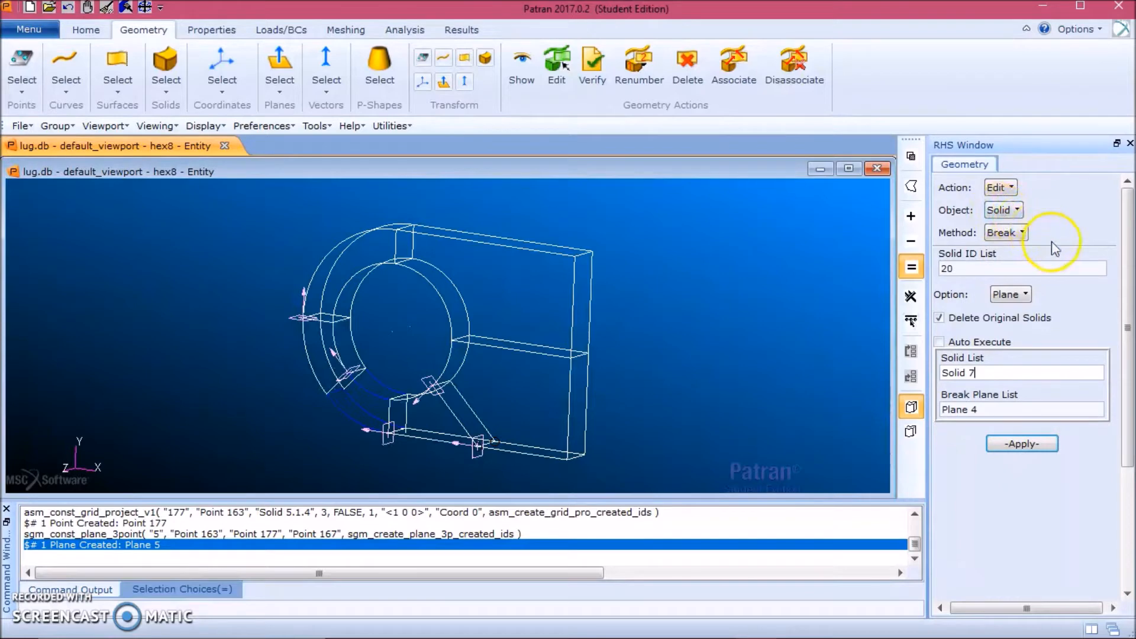
{"action": "left_click", "coordinate": [999, 371]}
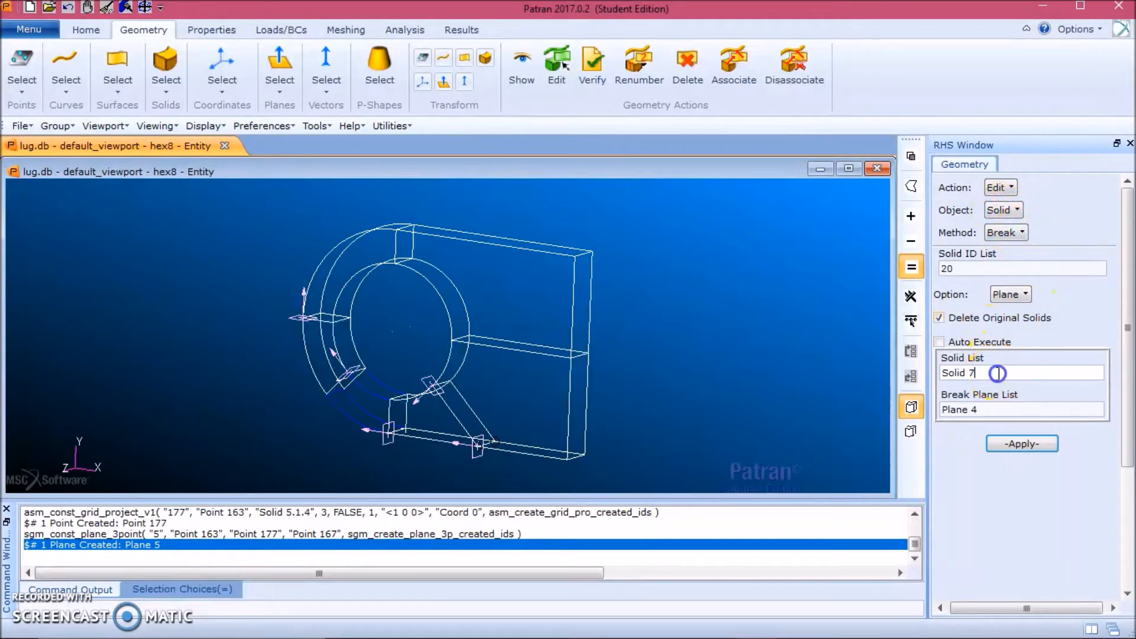
{"action": "left_click", "coordinate": [548, 416]}
{"action": "left_click", "coordinate": [996, 410]}
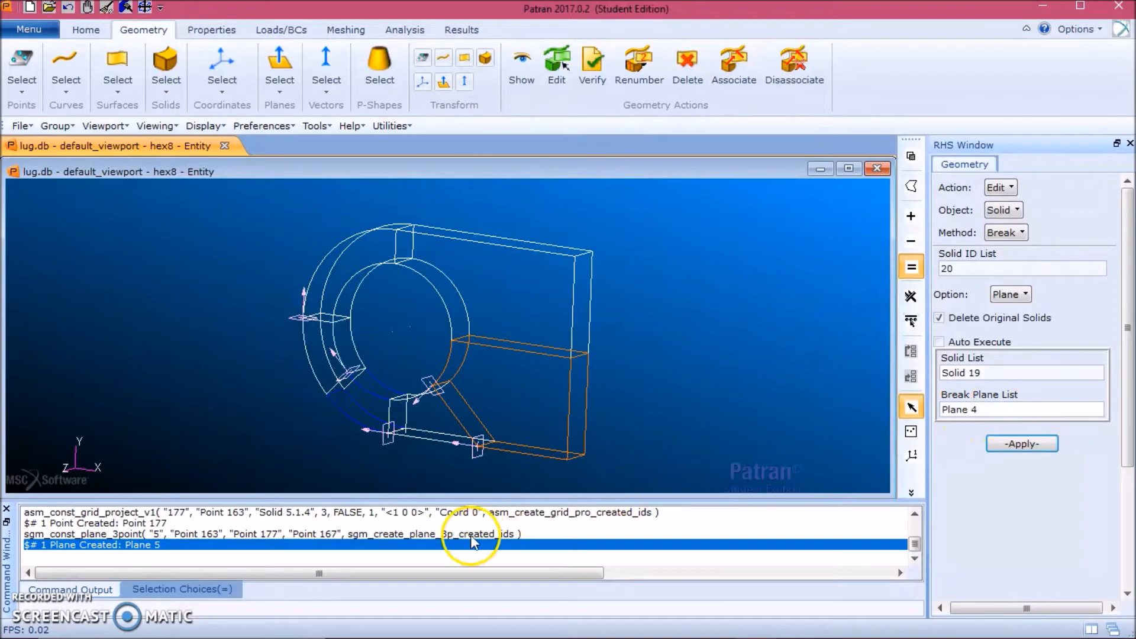
{"action": "left_click", "coordinate": [473, 452]}
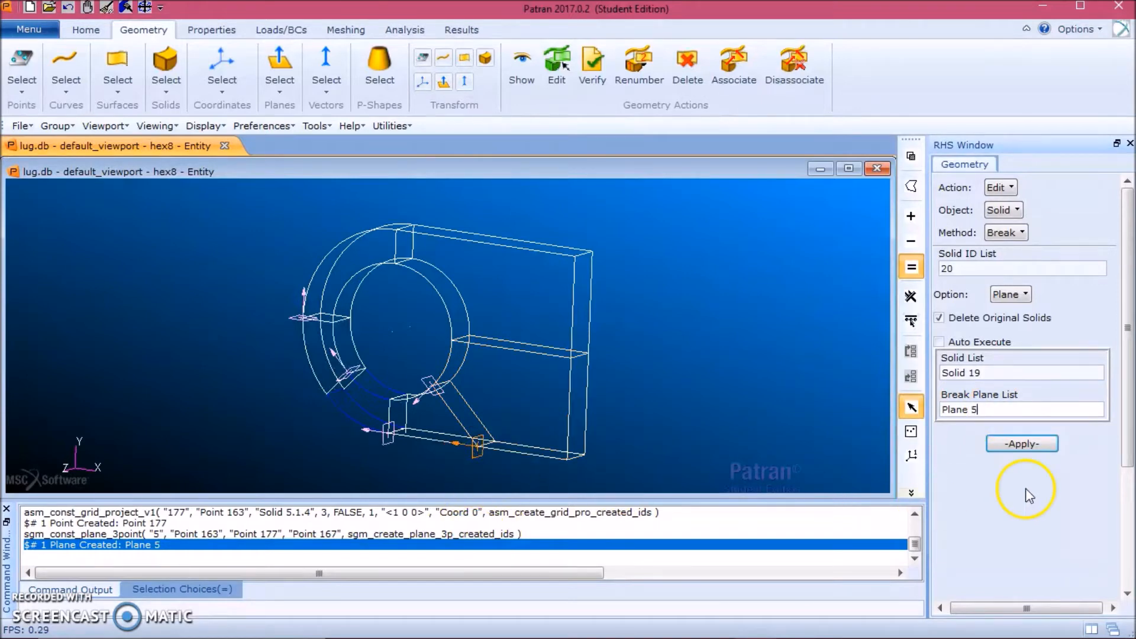
{"action": "left_click", "coordinate": [1038, 447]}
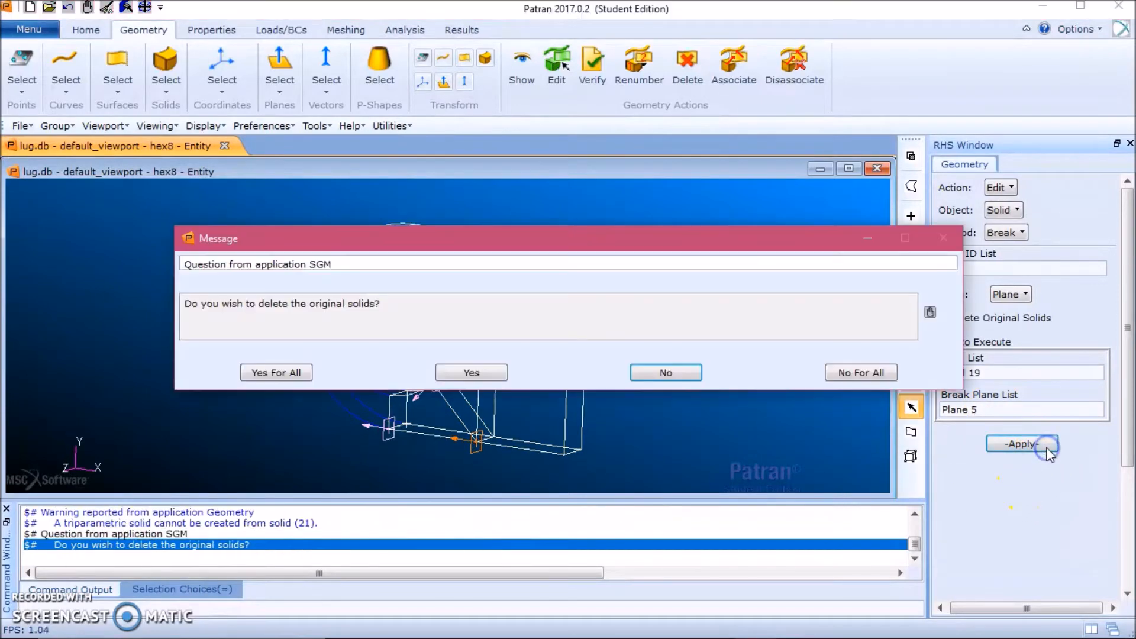
{"action": "left_click", "coordinate": [471, 372]}
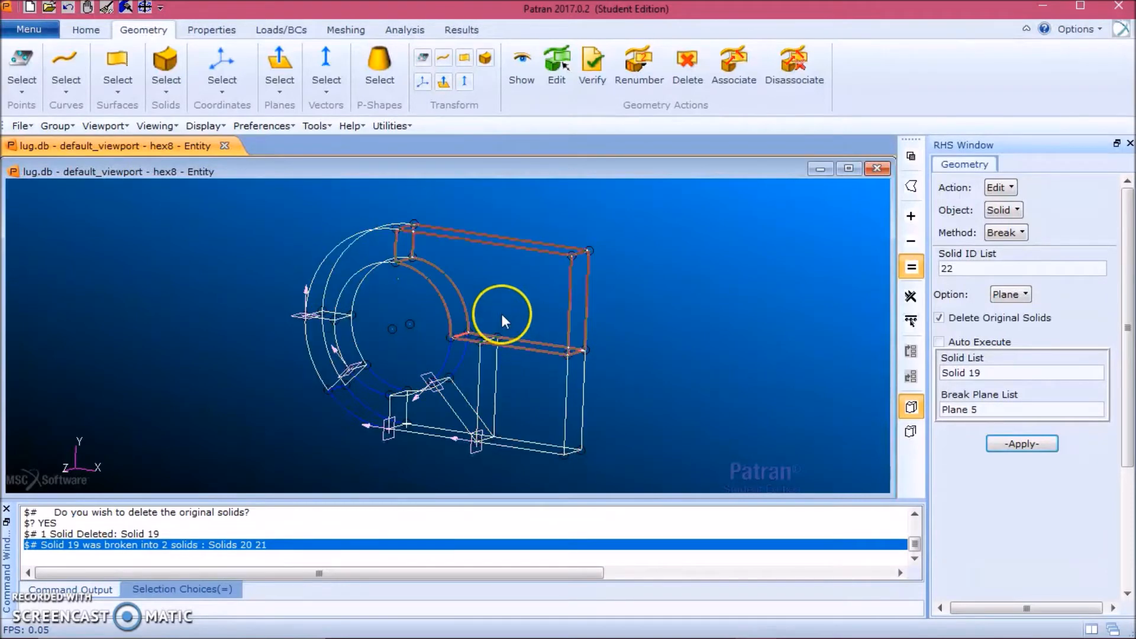
Delete Solids 4 and 5, which form the upper half of the lug.
{"action": "left_click", "coordinate": [1000, 187]}
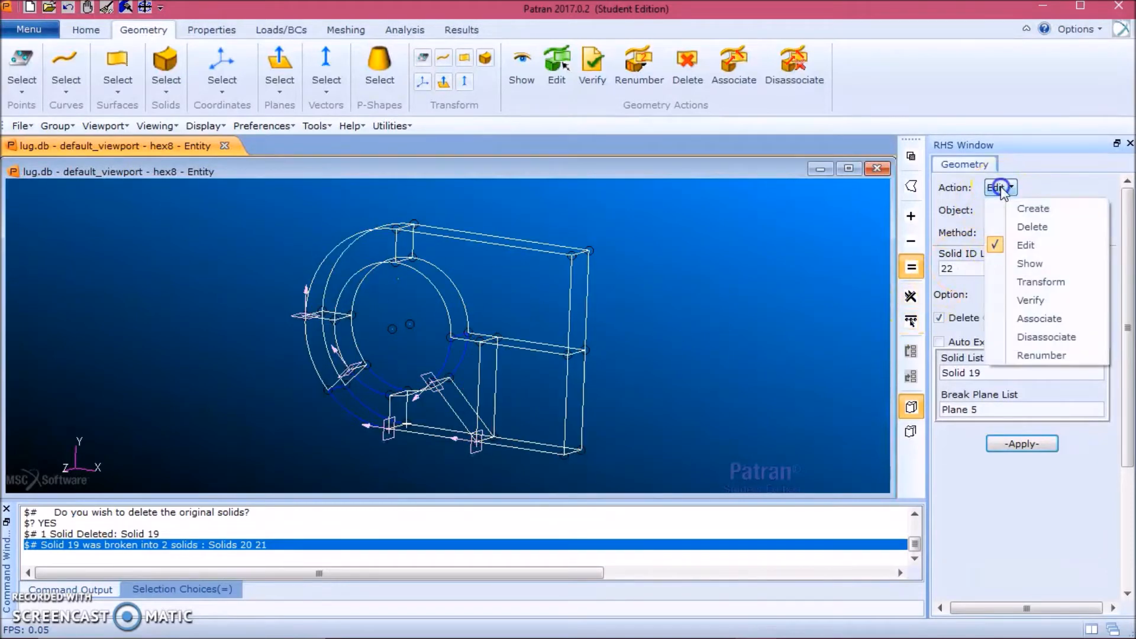
{"action": "left_click", "coordinate": [1019, 224]}
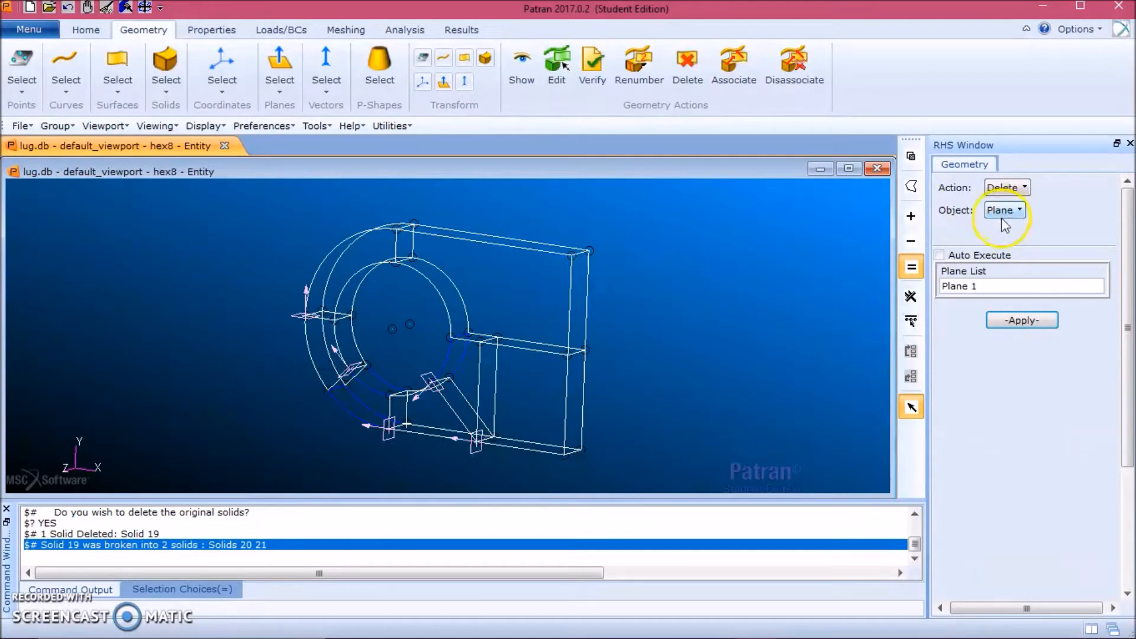
{"action": "left_click", "coordinate": [1015, 212]}
{"action": "left_click", "coordinate": [1028, 304]}
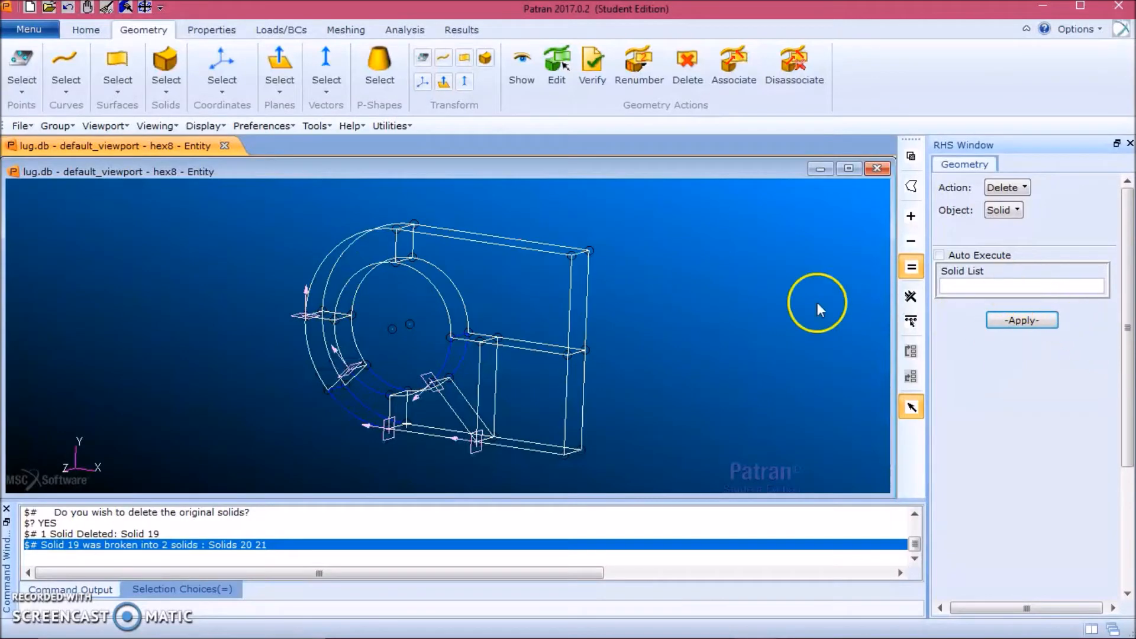
{"action": "left_click", "coordinate": [538, 286]}
{"action": "left_click", "coordinate": [413, 260]}
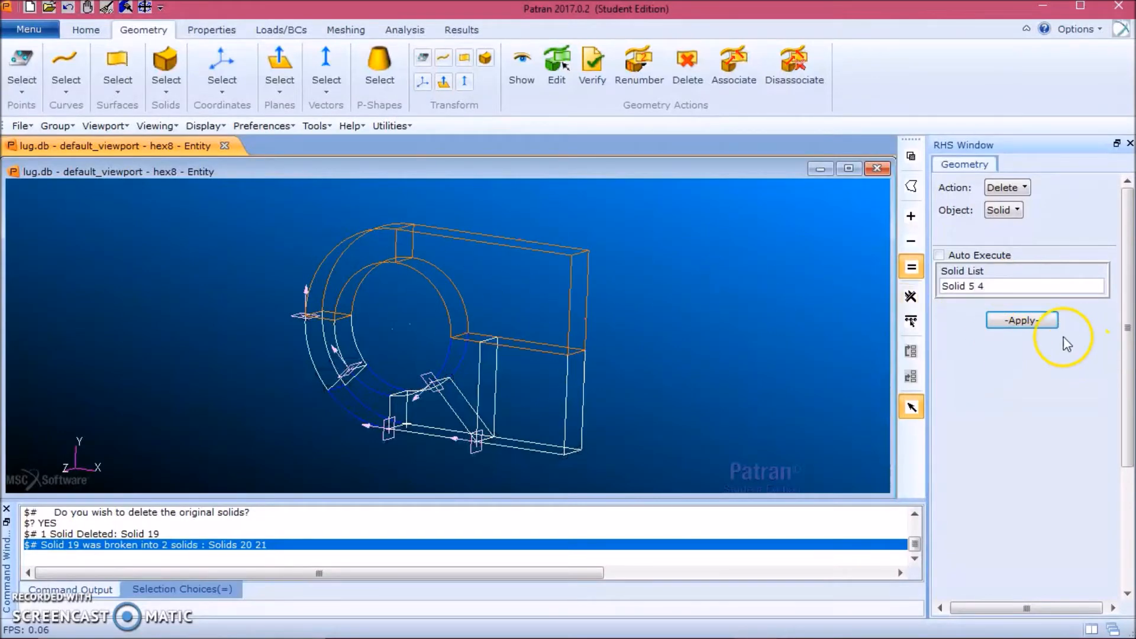
{"action": "left_click", "coordinate": [1046, 323]}
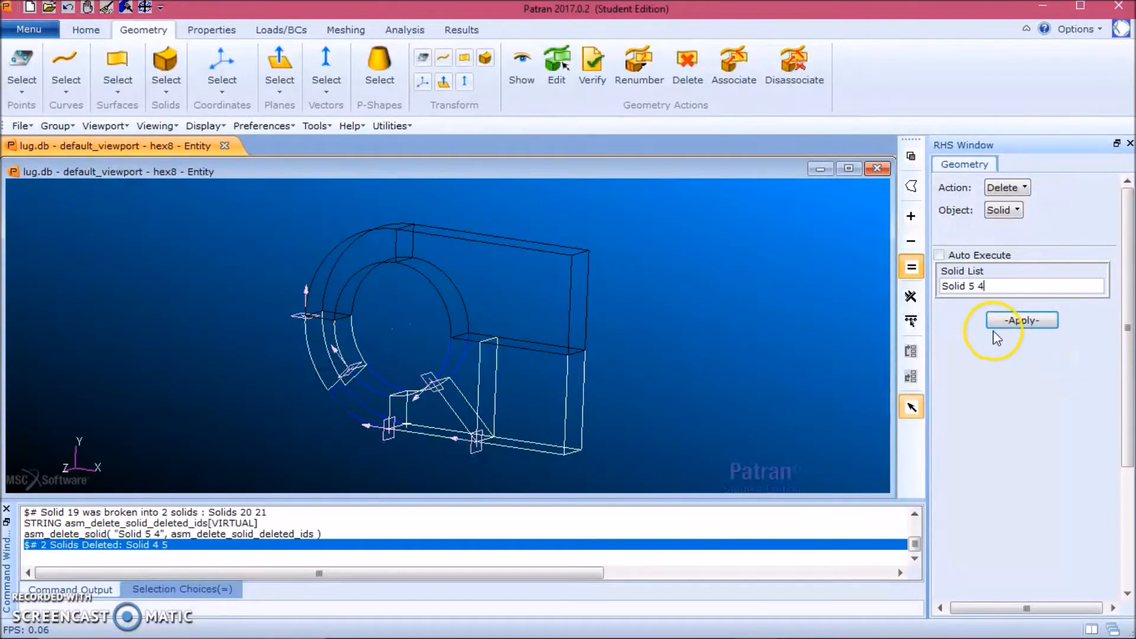
Delete Planes 1 through 5 from the model.
{"action": "middle_click_drag", "start_coordinate": [661, 321], "coordinate": [663, 321]}
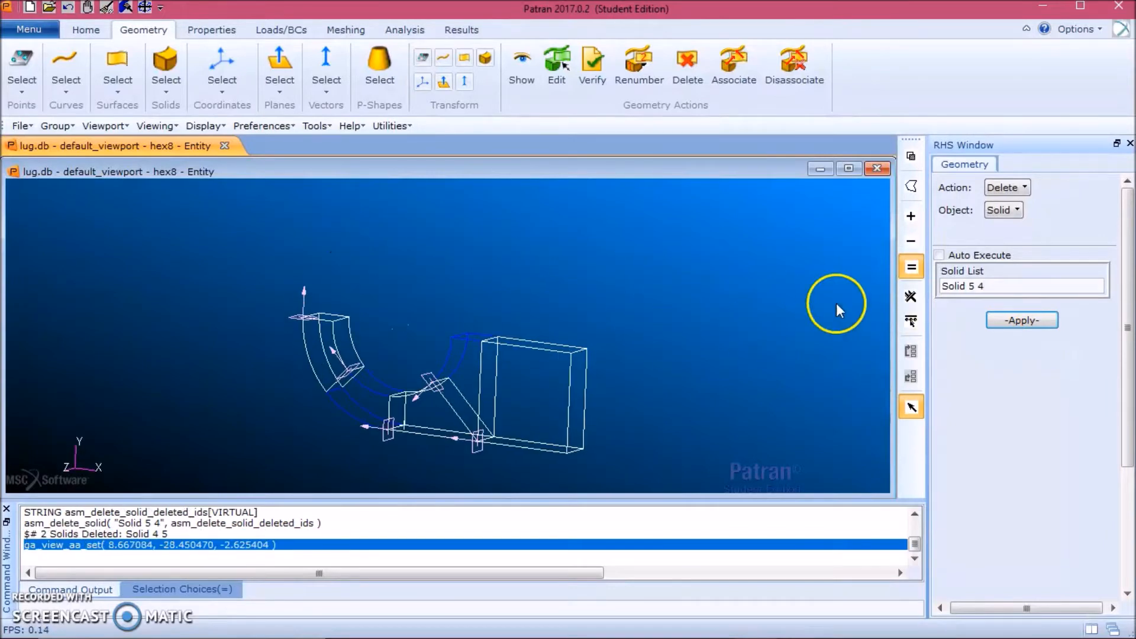
{"action": "left_click", "coordinate": [1014, 213]}
{"action": "left_click", "coordinate": [1028, 342]}
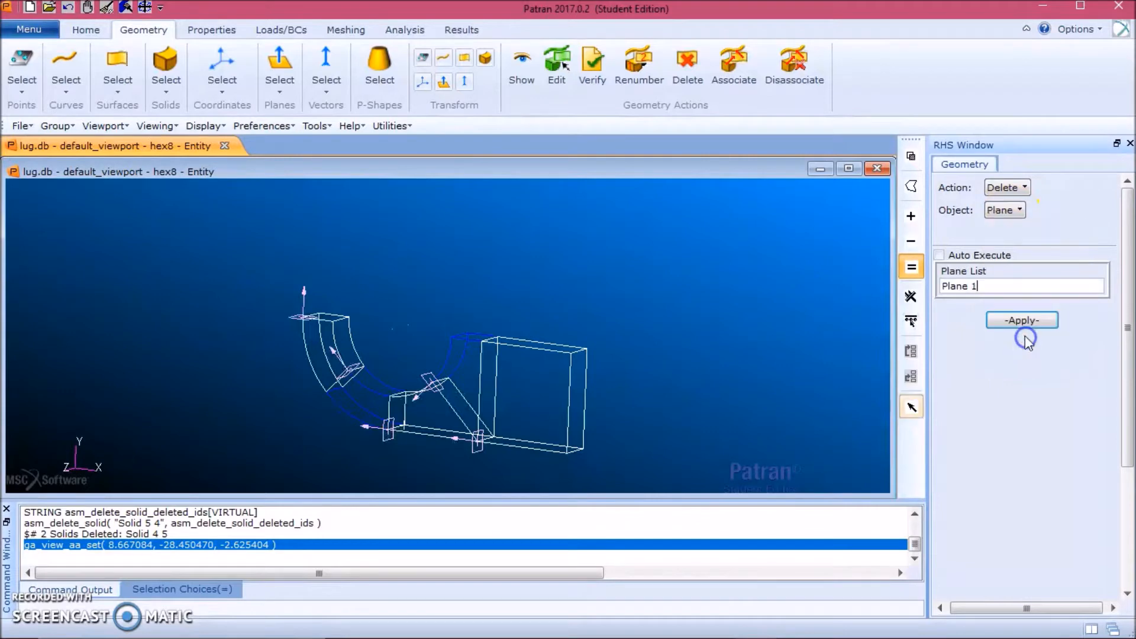
{"action": "left_click", "coordinate": [994, 286]}
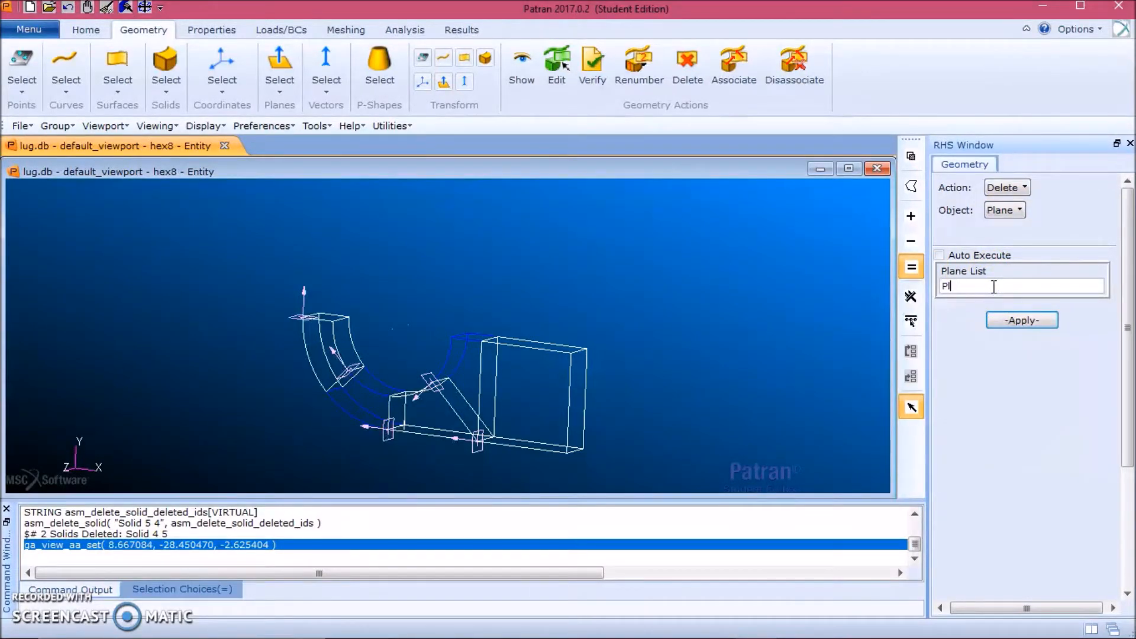
{"action": "left_click", "coordinate": [301, 311]}
{"action": "left_click", "coordinate": [348, 368]}
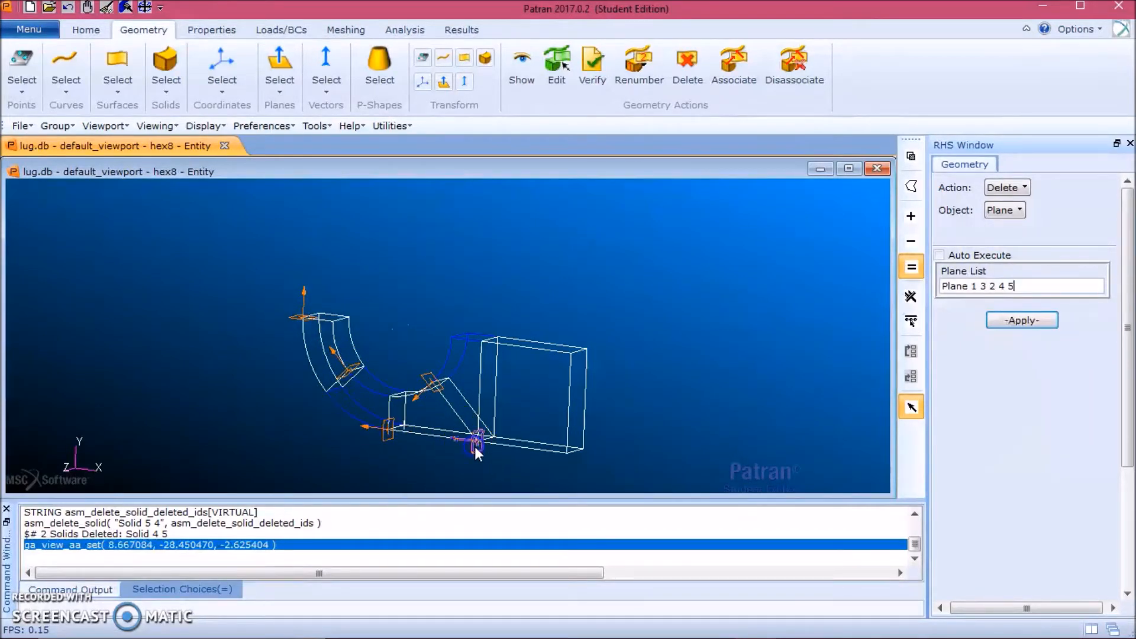
{"action": "left_click", "coordinate": [1039, 320]}
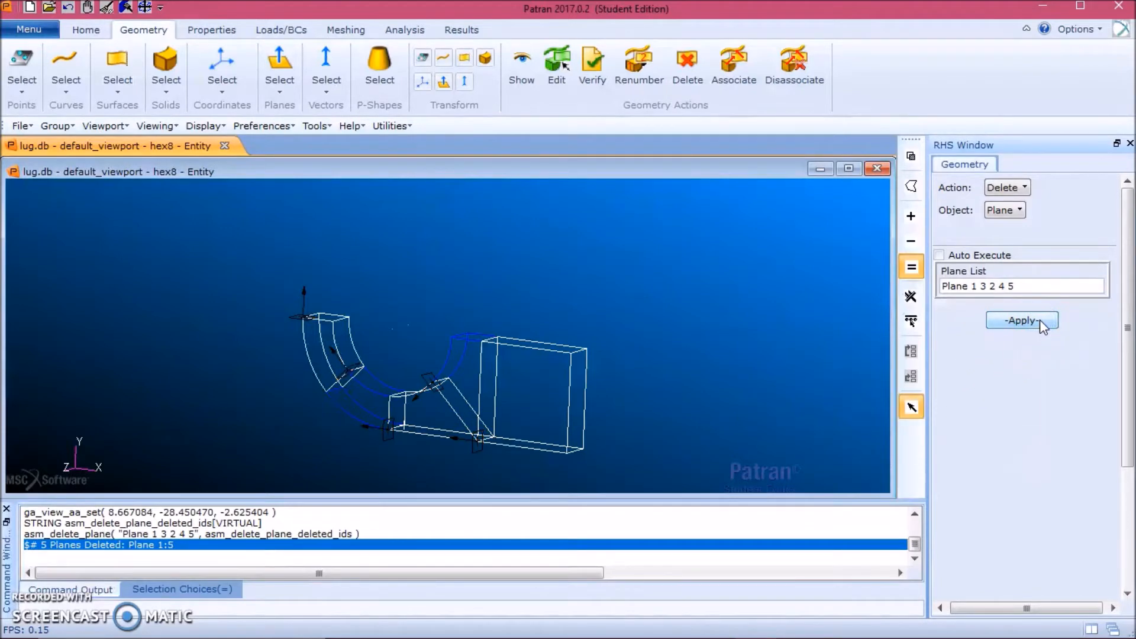
{"action": "mouse_move", "coordinate": [761, 301]}
{"action": "middle_mouse_down"}
{"action": "mouse_move", "coordinate": [767, 285]}
{"action": "mouse_move", "coordinate": [747, 302]}
{"action": "middle_mouse_up"}
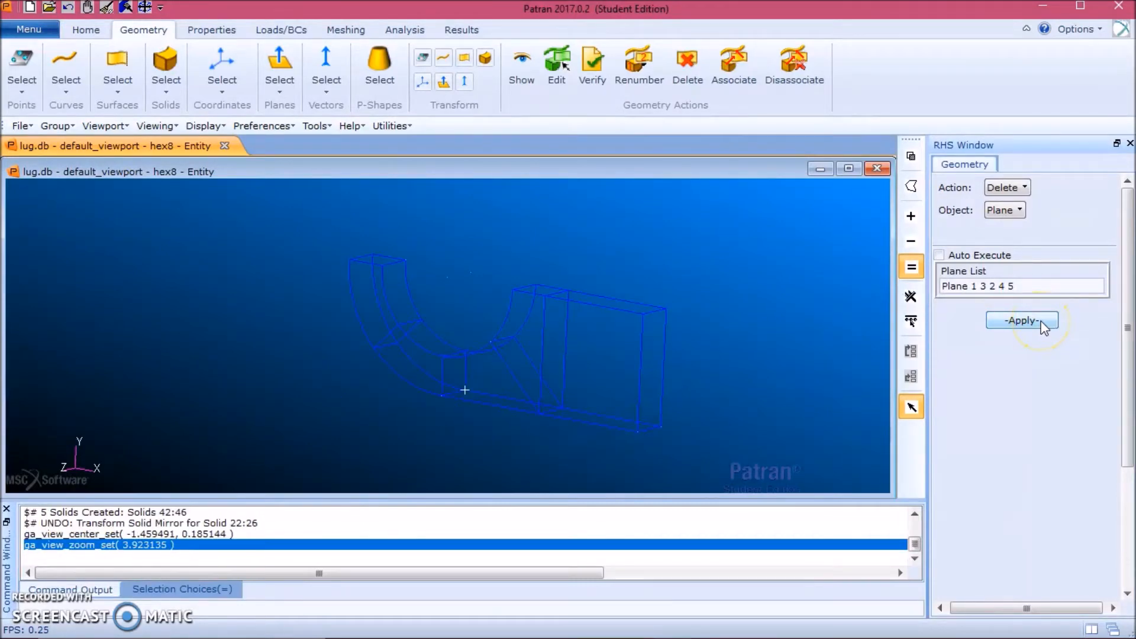
{"action": "left_click", "coordinate": [535, 343]}
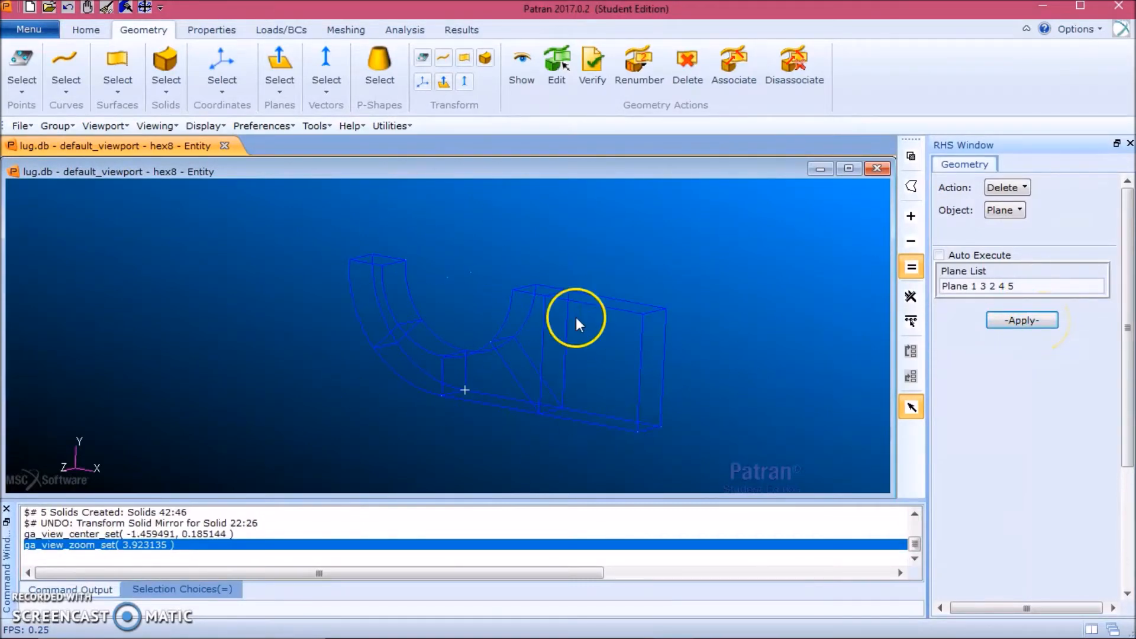
Set up a solid refit to TriCubicNet with u, v and w densities of 1 and deletion of the original solids.
{"action": "left_click", "coordinate": [1019, 187]}
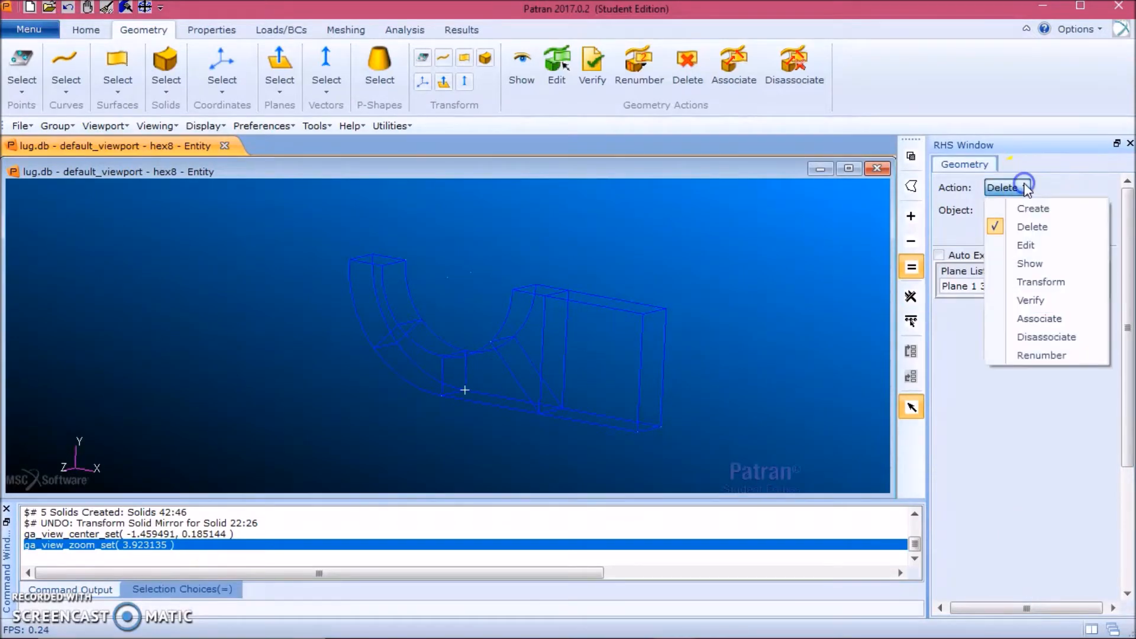
{"action": "left_click", "coordinate": [1053, 247]}
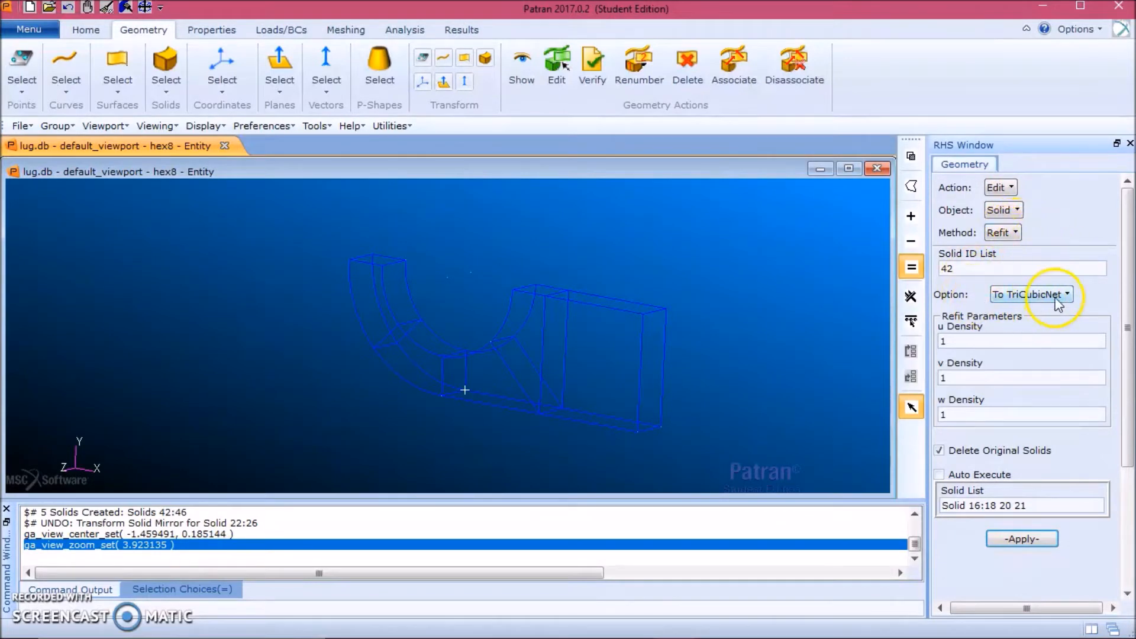
{"action": "left_click", "coordinate": [1047, 296]}
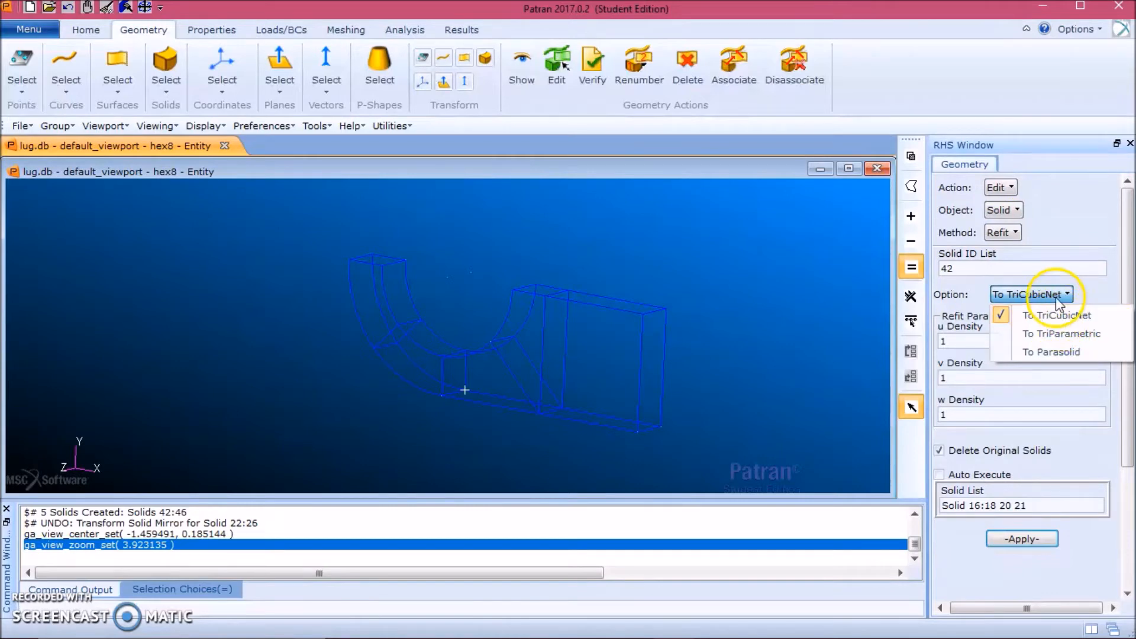
{"action": "left_click", "coordinate": [1047, 294]}
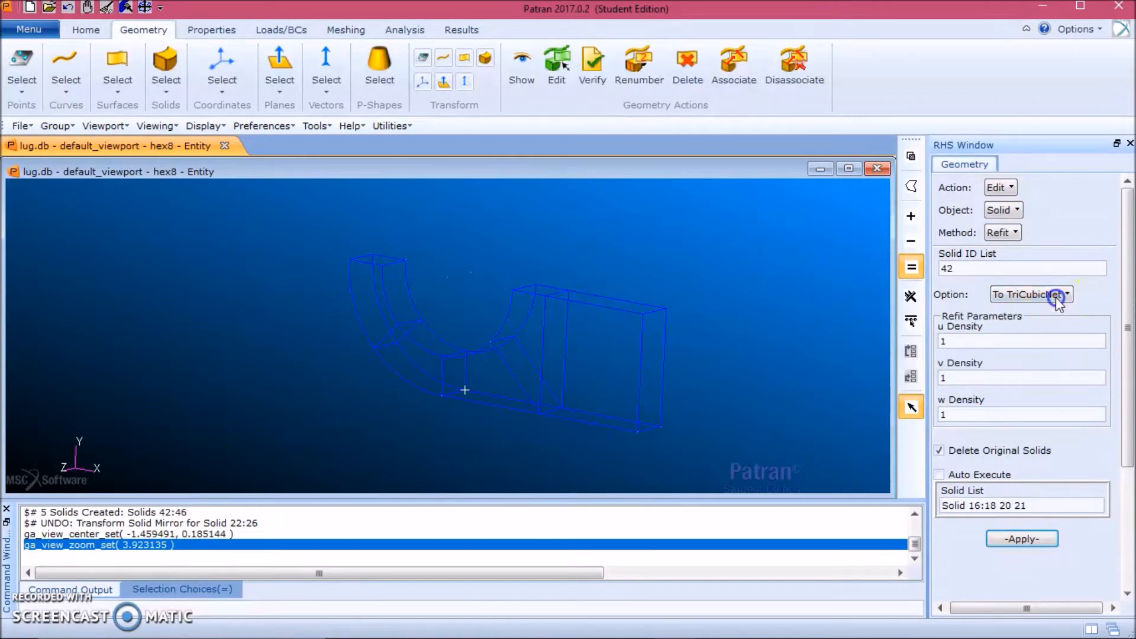
{"action": "left_click", "coordinate": [964, 342]}
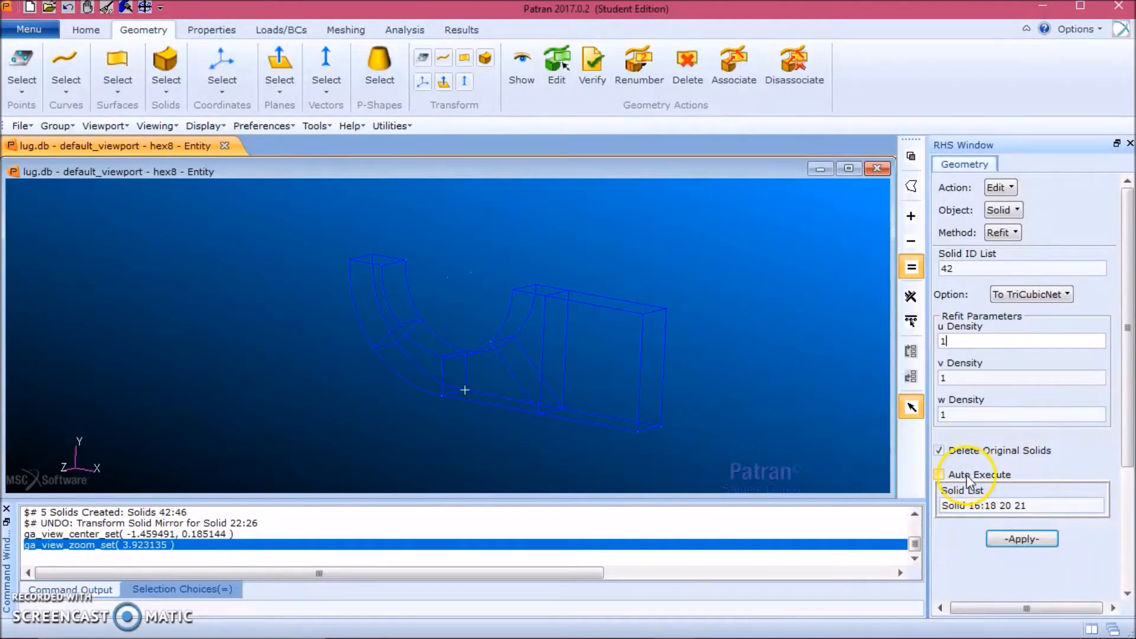
{"action": "left_click_drag", "start_coordinate": [1060, 506], "coordinate": [923, 520]}
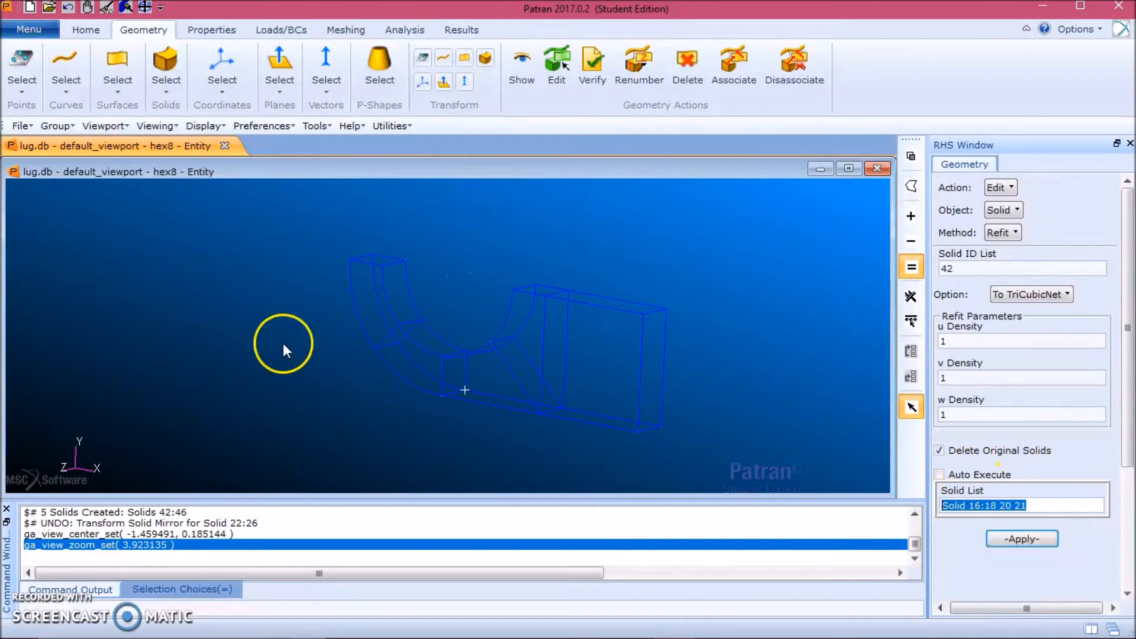
{"action": "left_click", "coordinate": [381, 296]}
{"action": "left_click", "coordinate": [452, 368]}
{"action": "left_click", "coordinate": [524, 360]}
{"action": "left_click", "coordinate": [529, 354]}
{"action": "left_click", "coordinate": [609, 370]}
{"action": "left_click", "coordinate": [504, 373]}
{"action": "left_click", "coordinate": [379, 307]}
{"action": "left_click", "coordinate": [458, 374]}
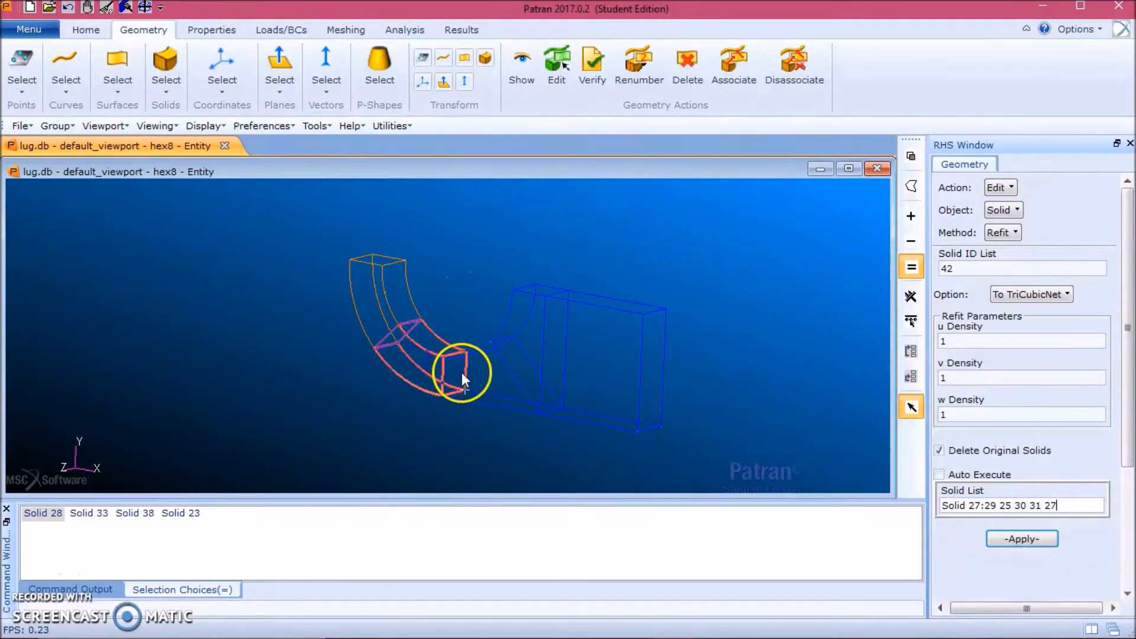
{"action": "left_click_drag", "start_coordinate": [1084, 507], "coordinate": [946, 507]}
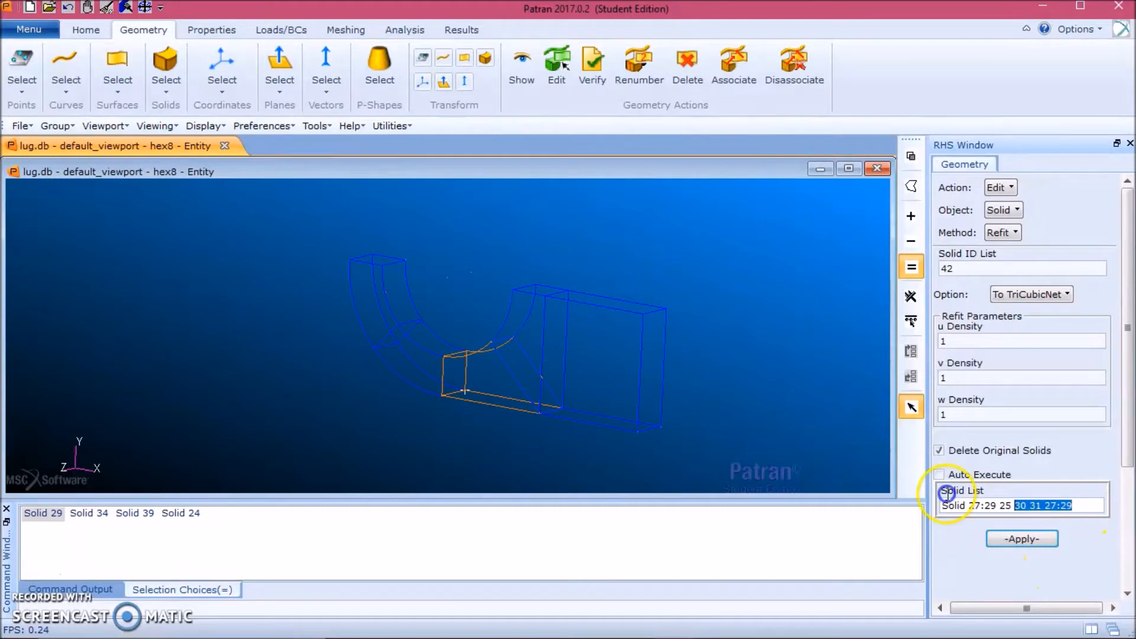
{"action": "key", "text": "Delete"}
Refit Solids 27 through 31 to TriCubicNet, allowing duplicates for all and deleting the original solids.
{"action": "left_click", "coordinate": [379, 303]}
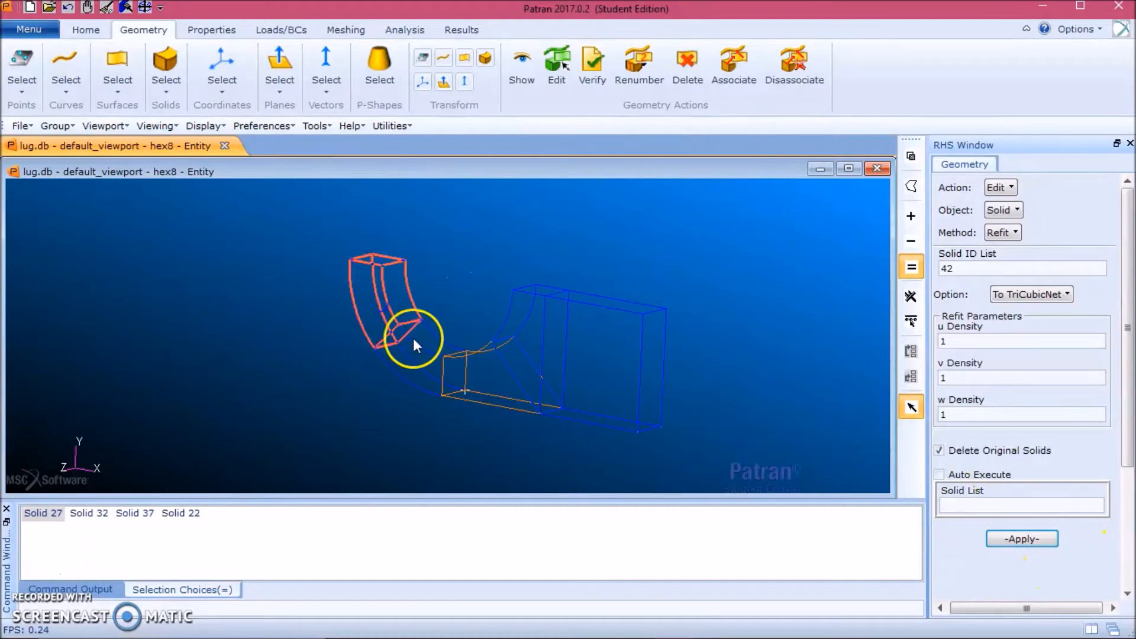
{"action": "left_click", "coordinate": [480, 370]}
{"action": "left_click", "coordinate": [520, 335]}
{"action": "left_click", "coordinate": [523, 332]}
{"action": "left_click", "coordinate": [658, 404]}
{"action": "left_click", "coordinate": [1011, 540]}
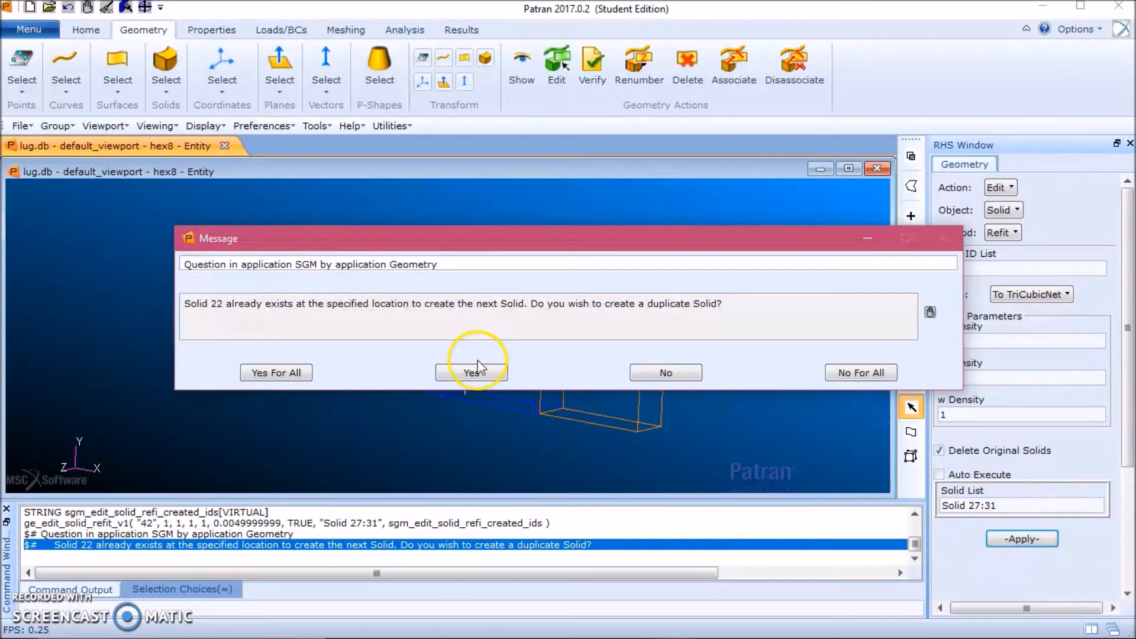
{"action": "left_click", "coordinate": [473, 371]}
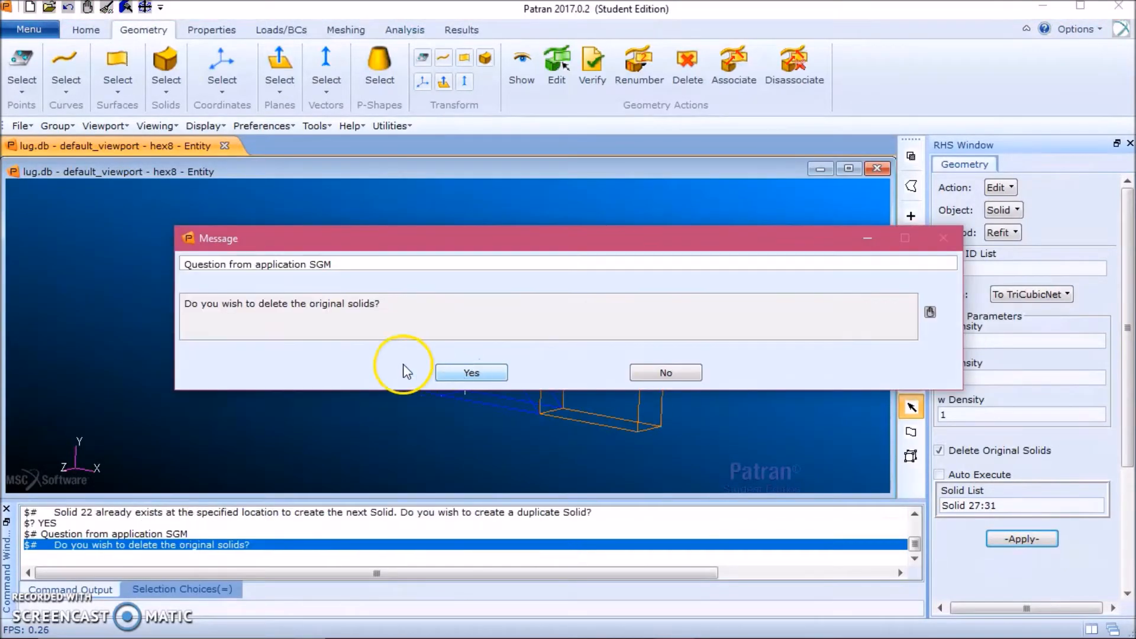
{"action": "left_click", "coordinate": [485, 374]}
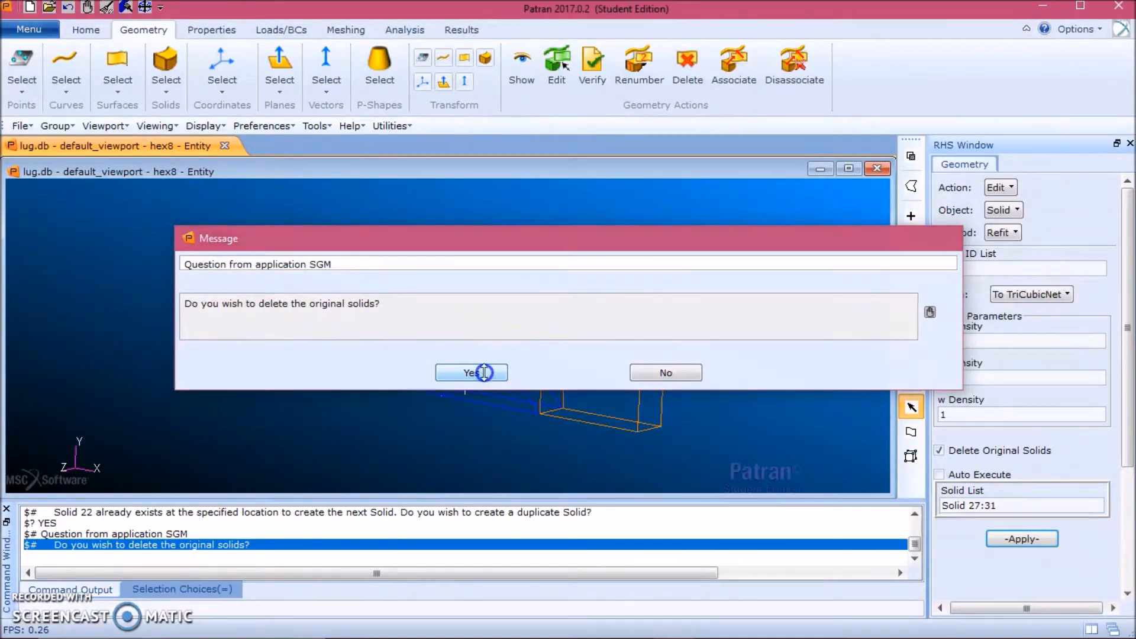
{"action": "left_click", "coordinate": [278, 372]}
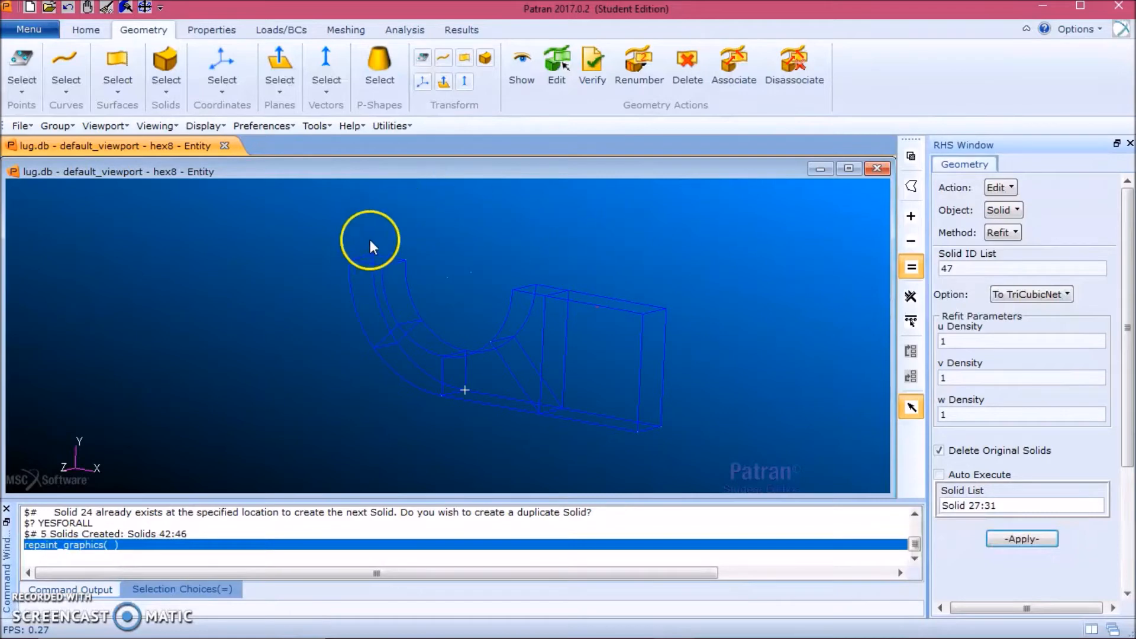
Set up a solid mirror about the three-point plane through Points 177, 179 and 185, with automatic execution off.
{"action": "left_click", "coordinate": [1004, 188]}
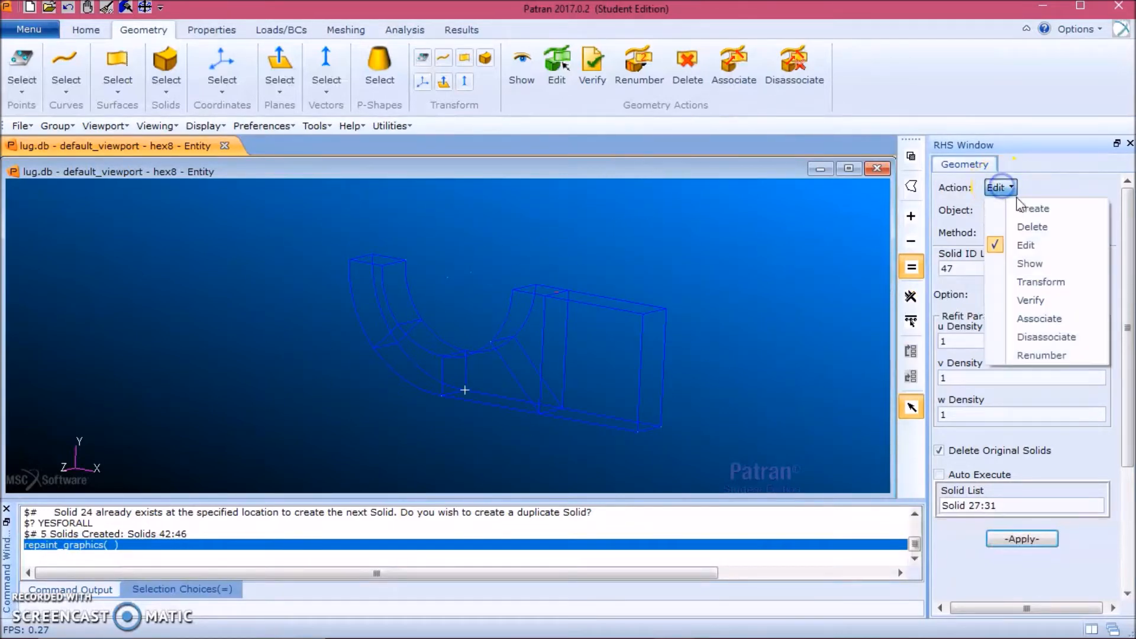
{"action": "left_click", "coordinate": [1062, 284]}
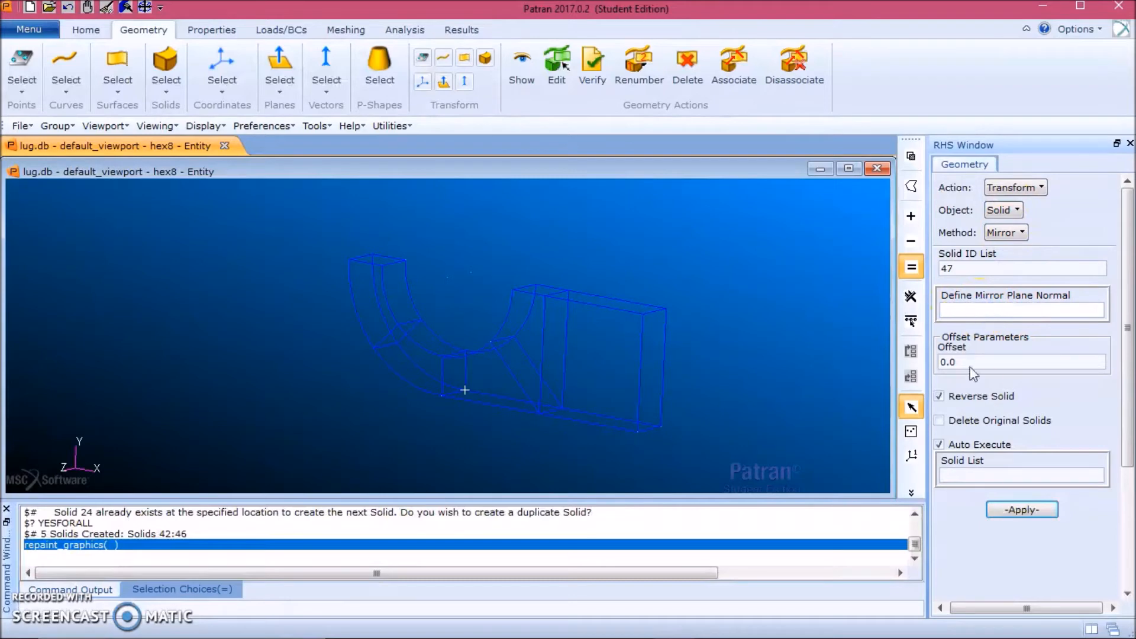
{"action": "left_click", "coordinate": [973, 303]}
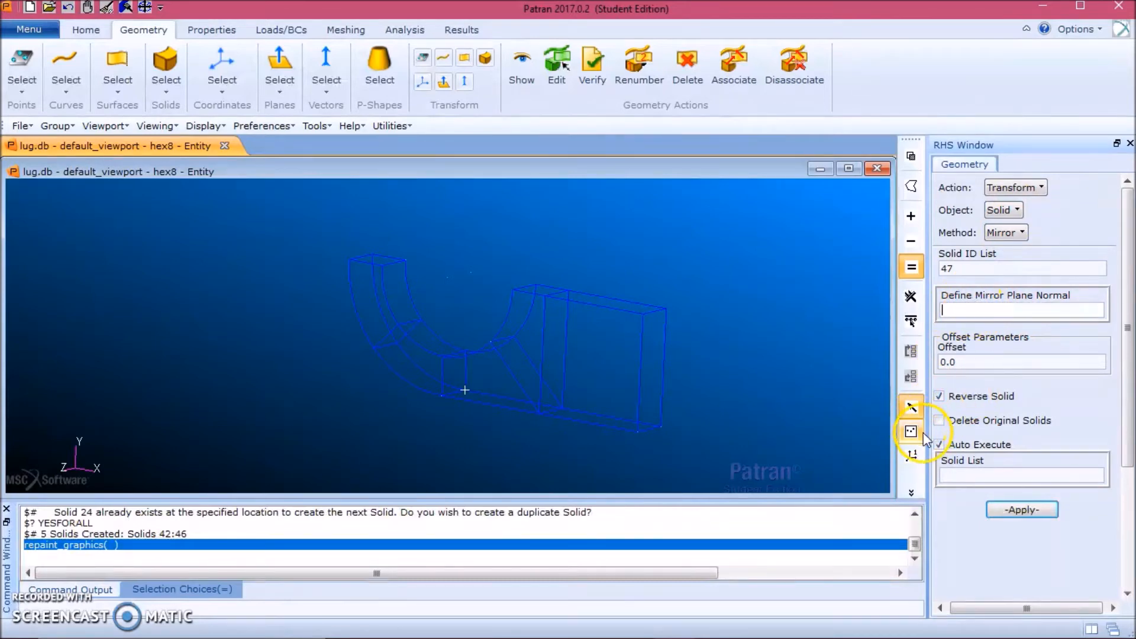
{"action": "left_click", "coordinate": [912, 432]}
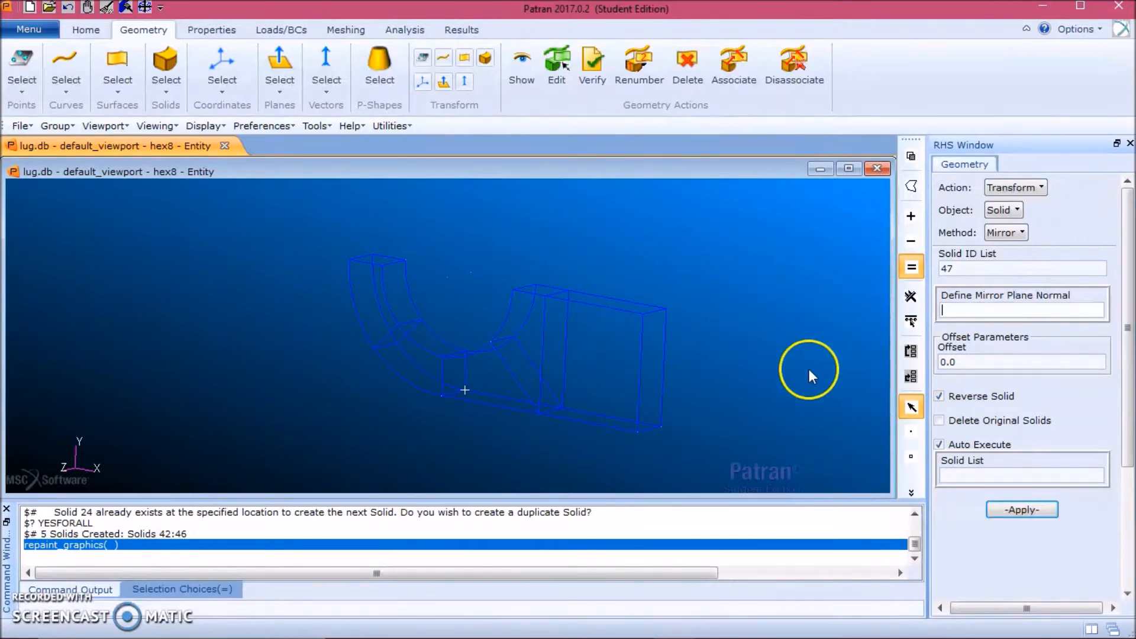
{"action": "left_click", "coordinate": [913, 490]}
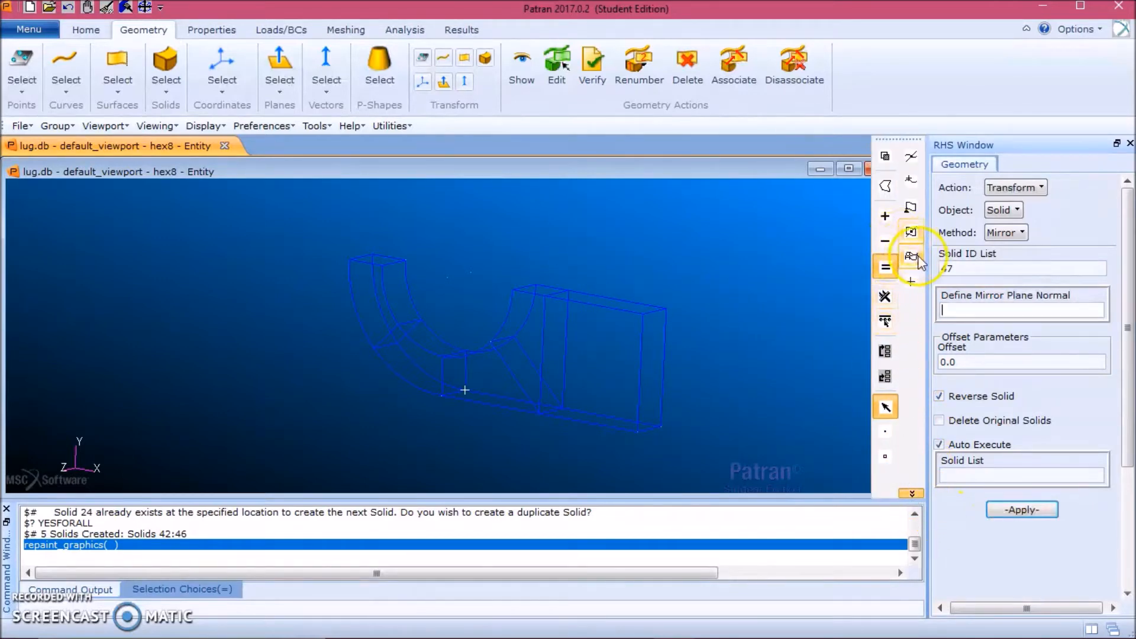
{"action": "left_click", "coordinate": [548, 299]}
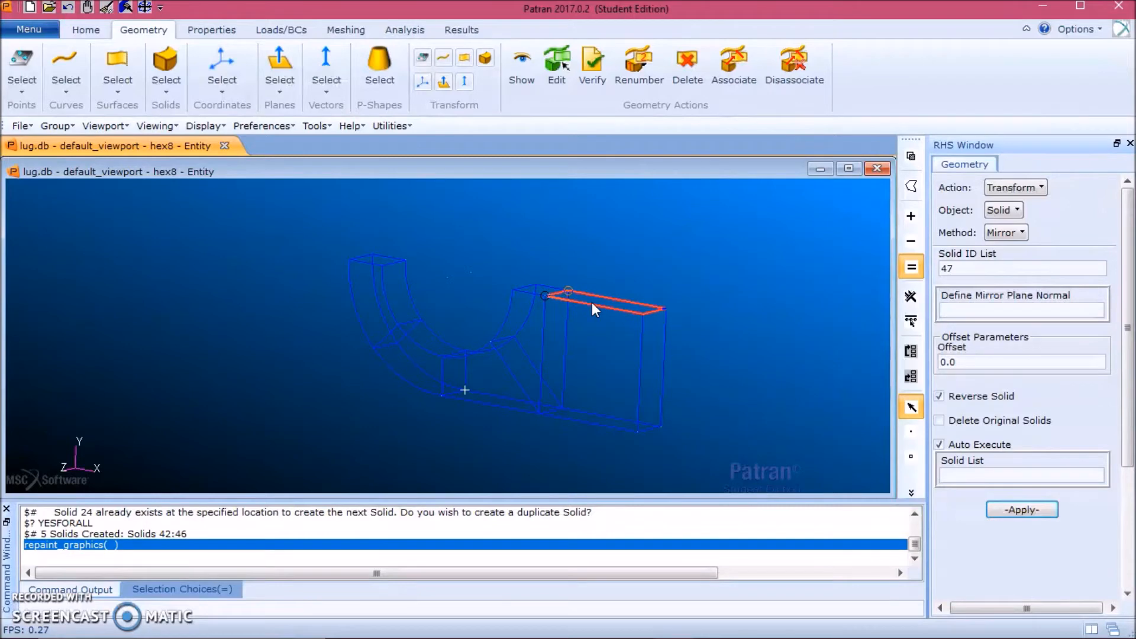
{"action": "left_click", "coordinate": [665, 309]}
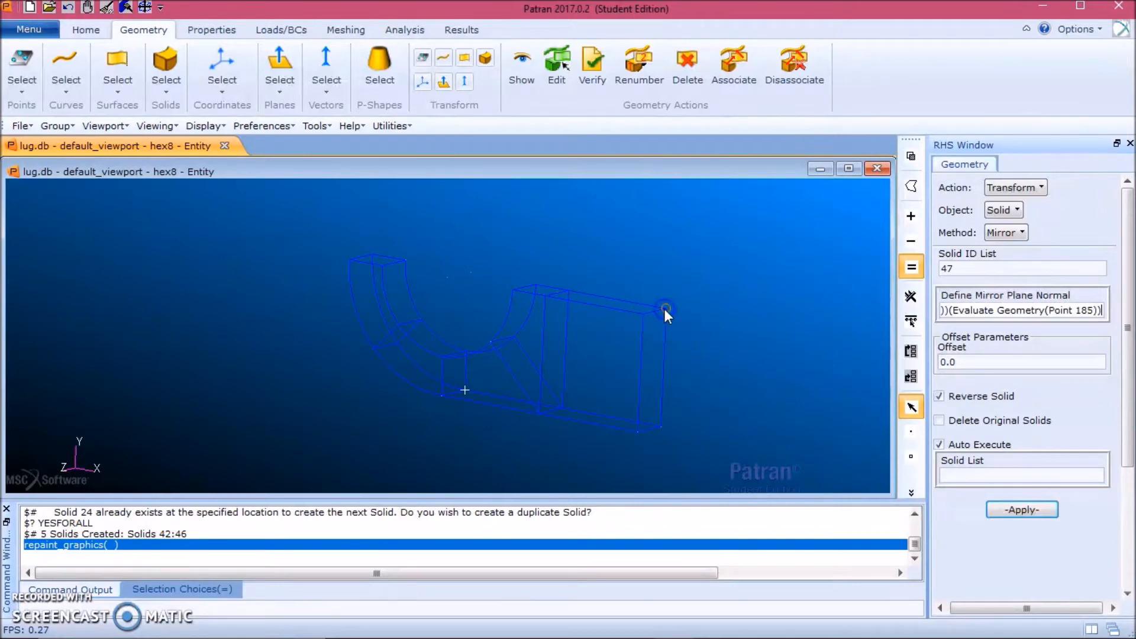
{"action": "left_click_drag", "start_coordinate": [1127, 398], "coordinate": [1130, 430]}
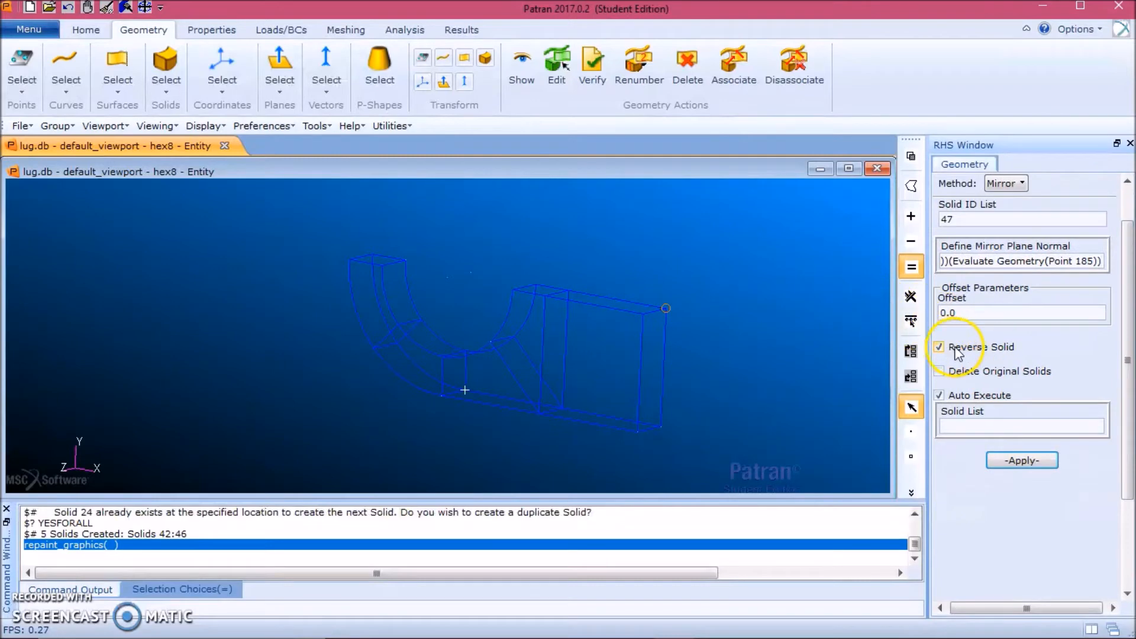
{"action": "left_click", "coordinate": [941, 395]}
{"action": "left_click", "coordinate": [969, 425]}
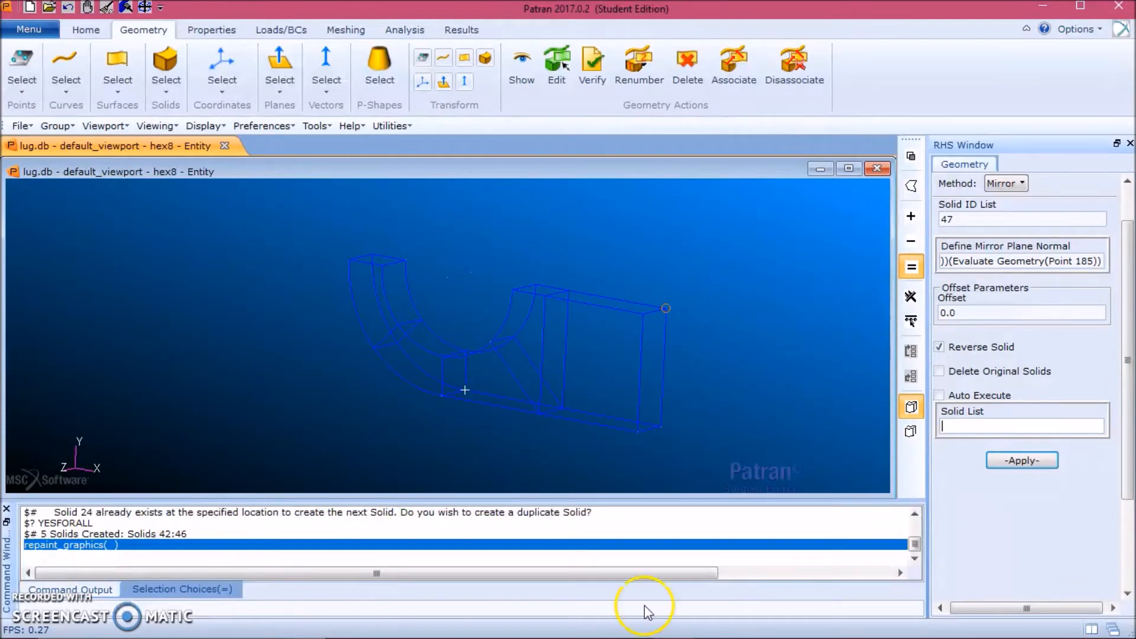
{"action": "left_click", "coordinate": [377, 284]}
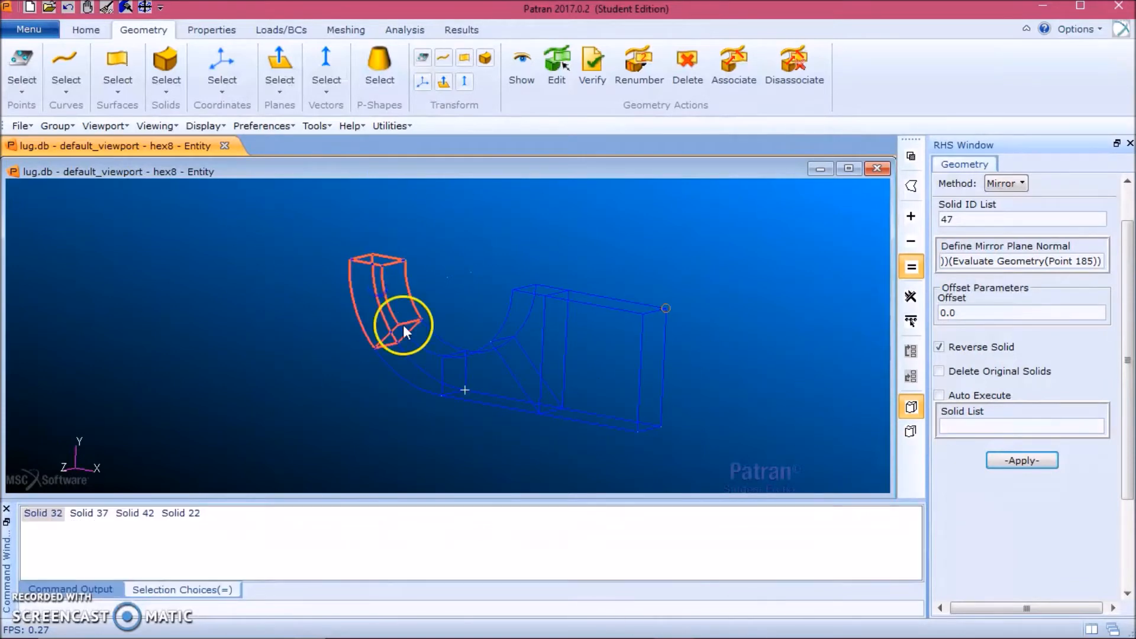
{"action": "left_click", "coordinate": [421, 347], "text": "shift"}
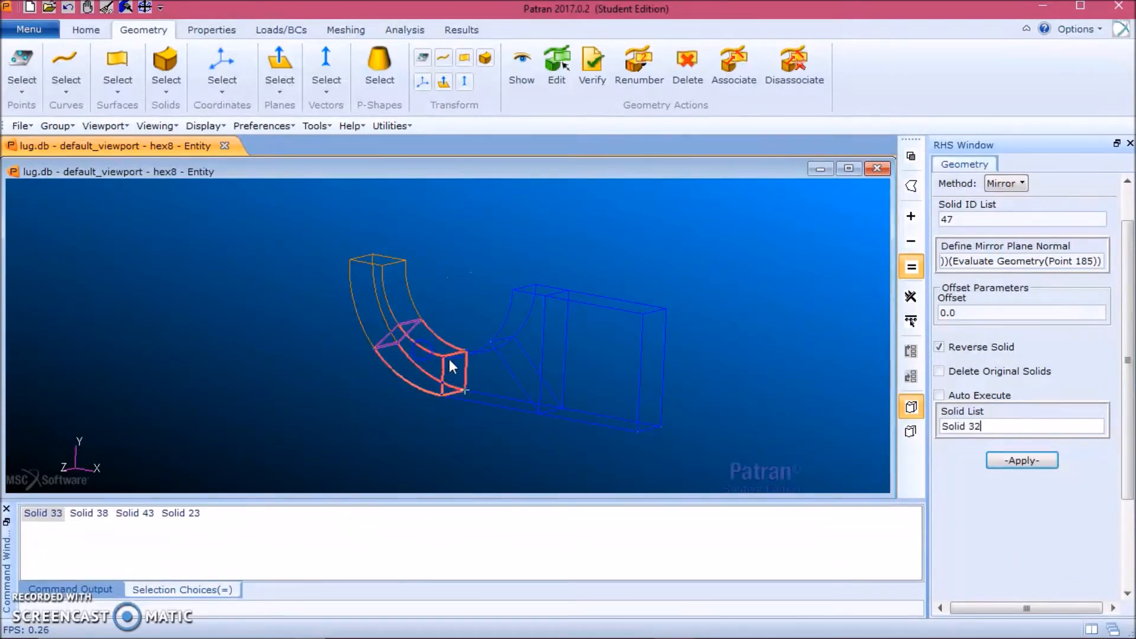
{"action": "left_click", "coordinate": [519, 339], "text": "shift"}
{"action": "left_click", "coordinate": [548, 353], "text": "shift"}
{"action": "left_click", "coordinate": [581, 364], "text": "shift"}
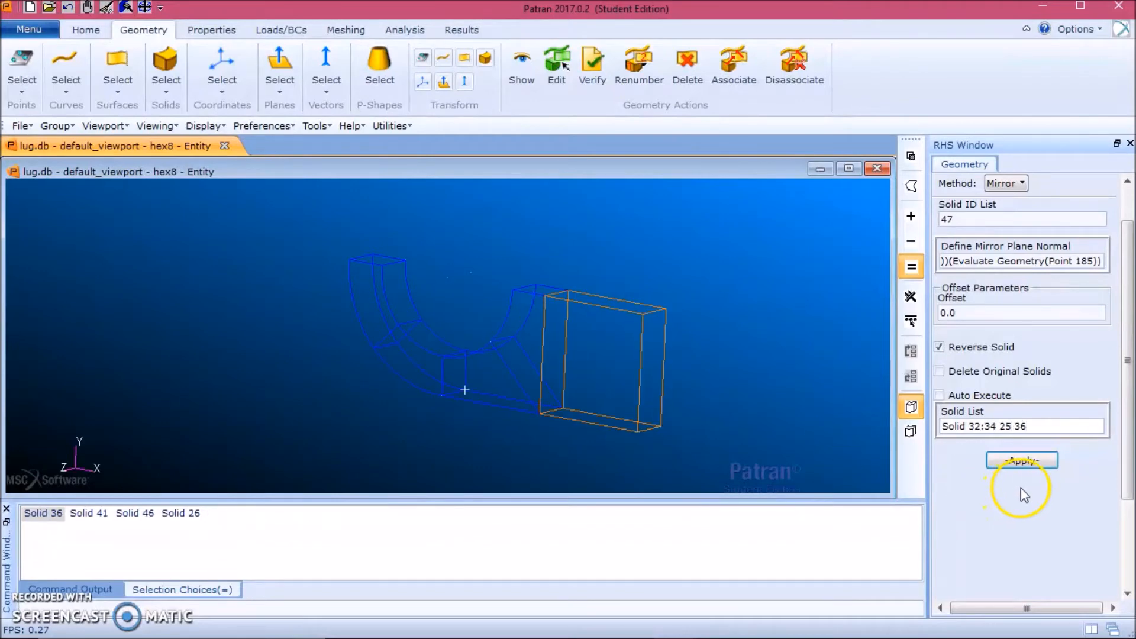
{"action": "left_click", "coordinate": [1043, 463]}
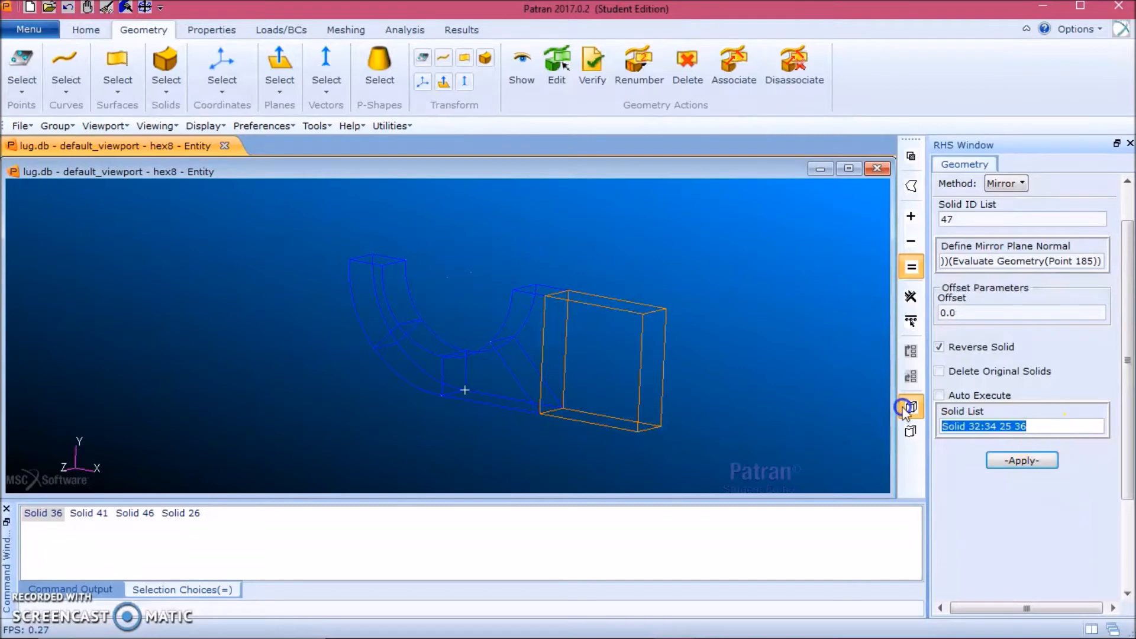
{"action": "left_click", "coordinate": [361, 317], "text": "shift"}
{"action": "left_click", "coordinate": [421, 348], "text": "shift"}
{"action": "left_click", "coordinate": [482, 361], "text": "shift"}
{"action": "left_click", "coordinate": [533, 334], "text": "shift"}
{"action": "left_click", "coordinate": [602, 359], "text": "shift"}
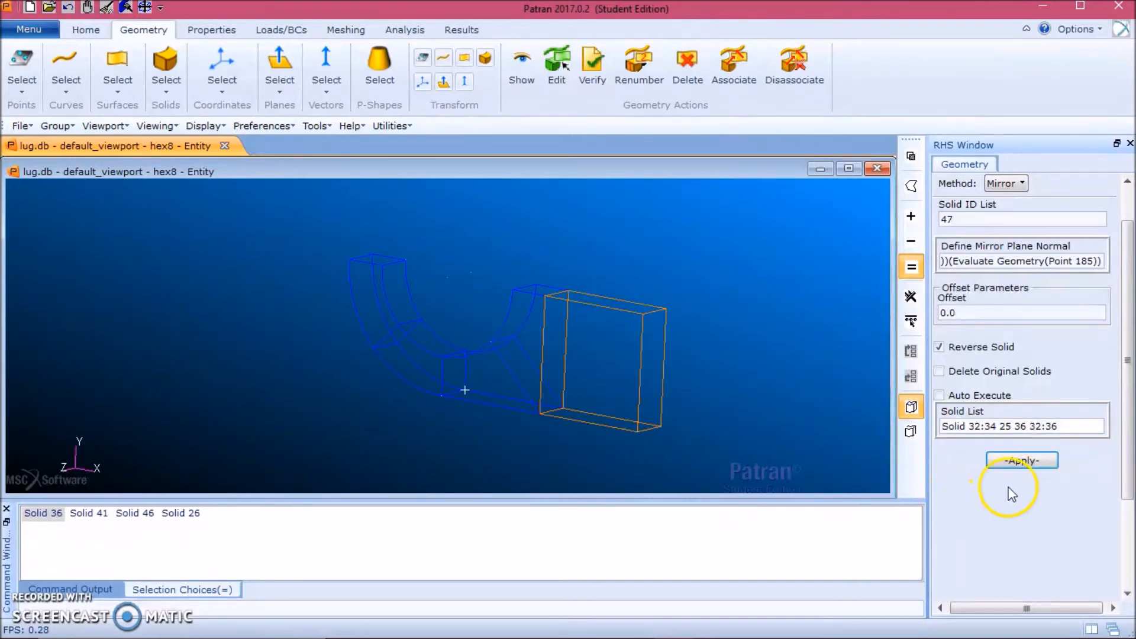
{"action": "left_click", "coordinate": [1057, 456]}
{"action": "left_click", "coordinate": [836, 445]}
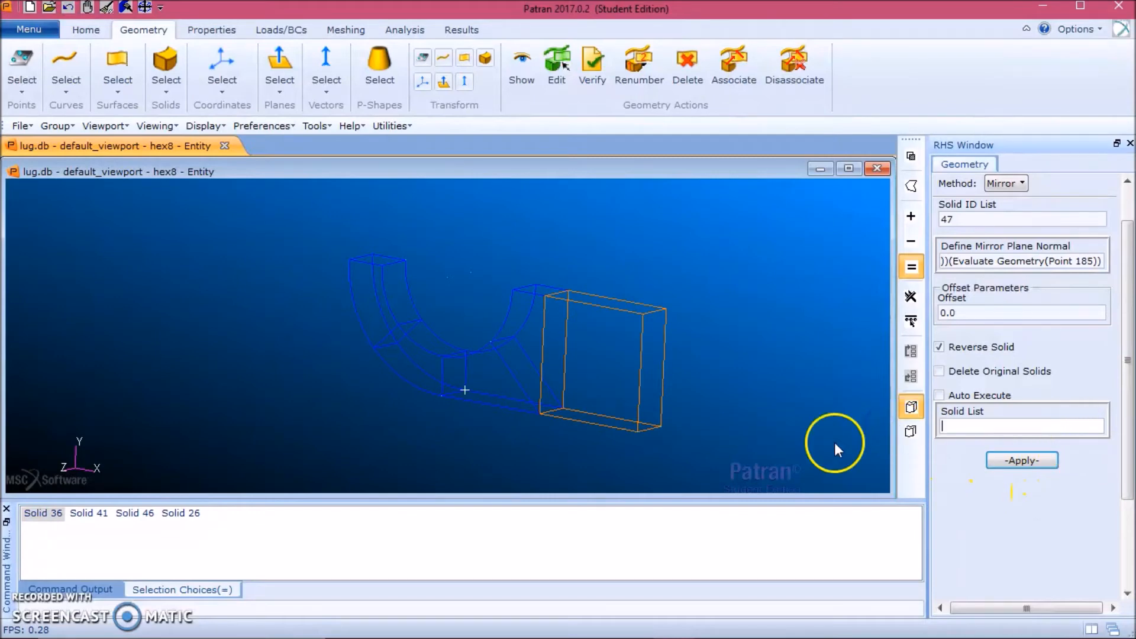
Mirror Solids 36 through 32 across the defined plane with zero offset, reversing the solids and keeping the originals.
{"action": "left_click", "coordinate": [627, 371], "text": "shift"}
{"action": "left_click", "coordinate": [528, 332], "text": "shift"}
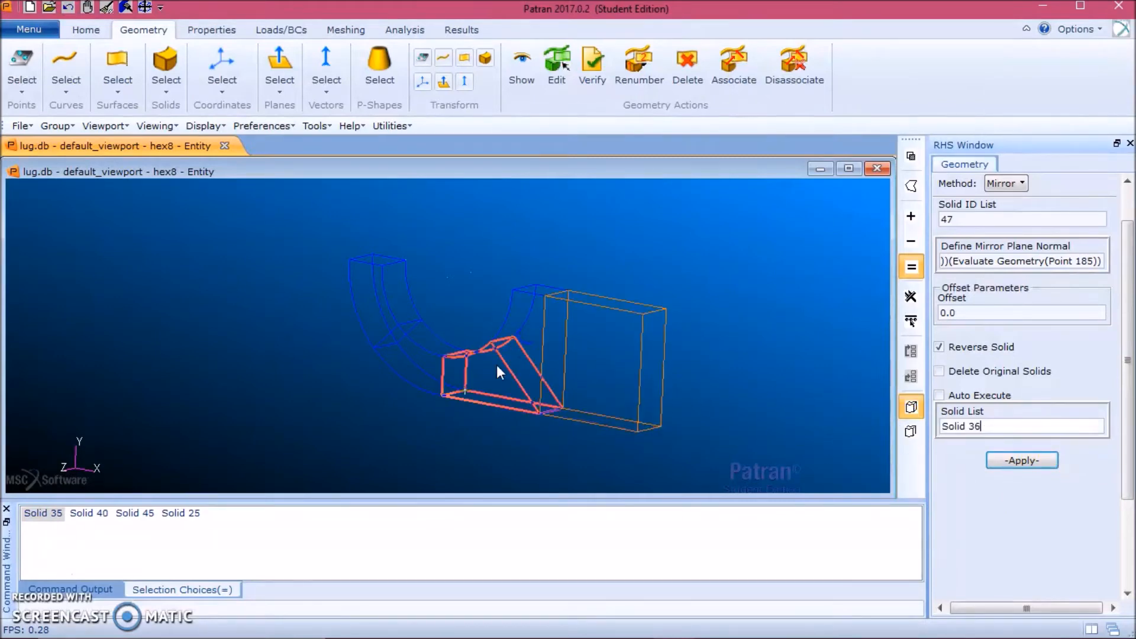
{"action": "left_click", "coordinate": [495, 365], "text": "shift"}
{"action": "left_click", "coordinate": [456, 358], "text": "shift"}
{"action": "left_click", "coordinate": [396, 326], "text": "shift"}
{"action": "left_click", "coordinate": [364, 282], "text": "shift"}
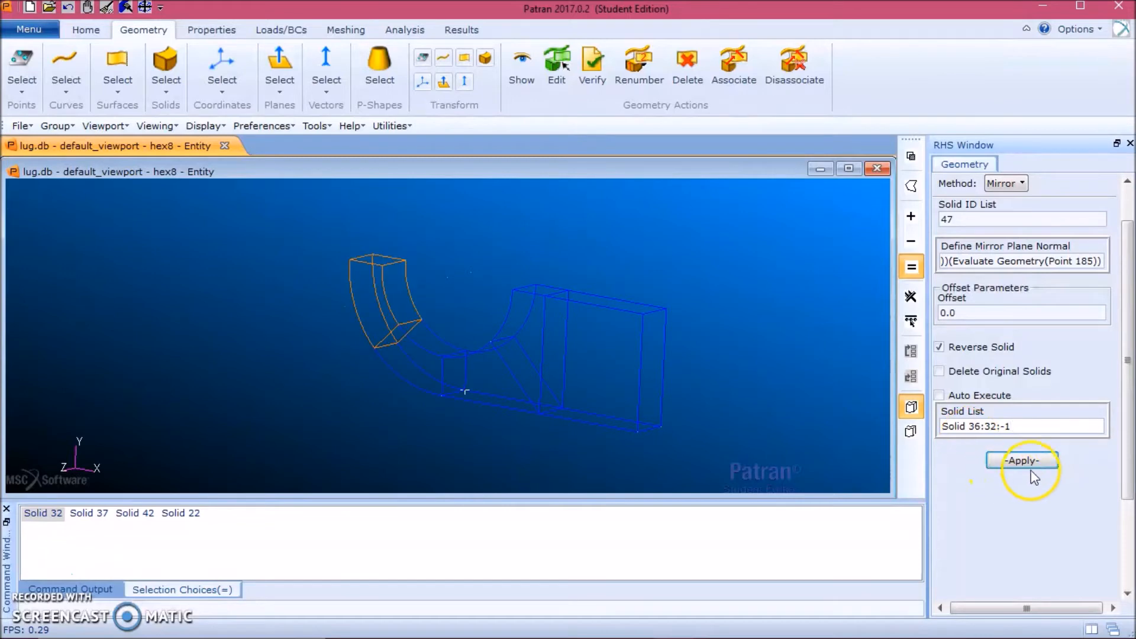
{"action": "left_click", "coordinate": [1025, 461]}
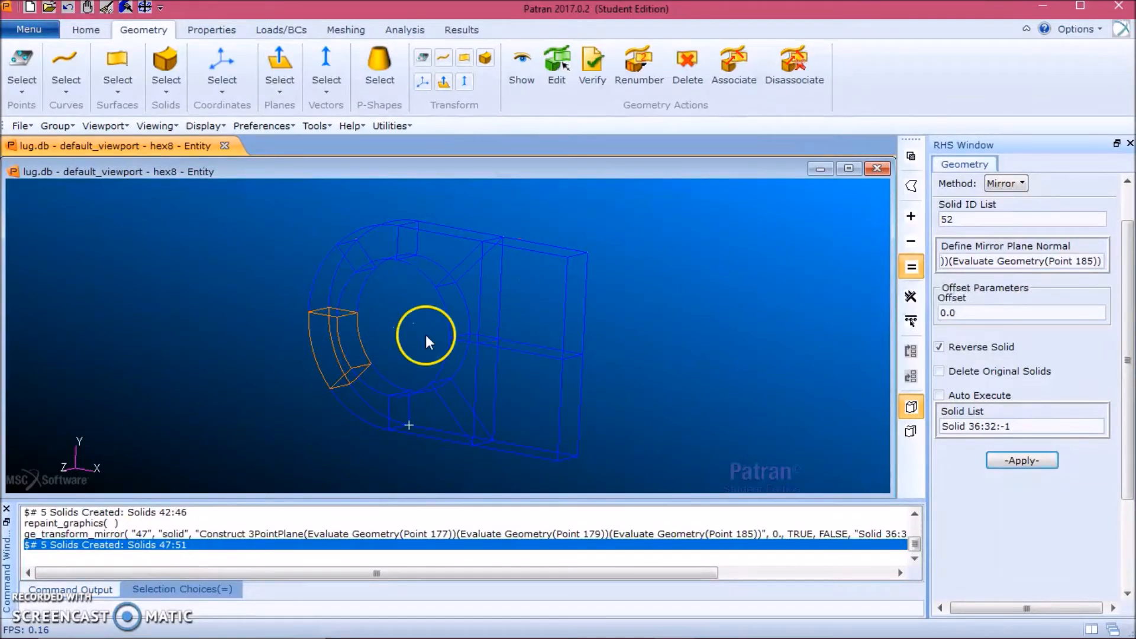
Create an empty group named hex20 and make it the current group.
{"action": "left_click", "coordinate": [66, 127]}
{"action": "left_click", "coordinate": [88, 145]}
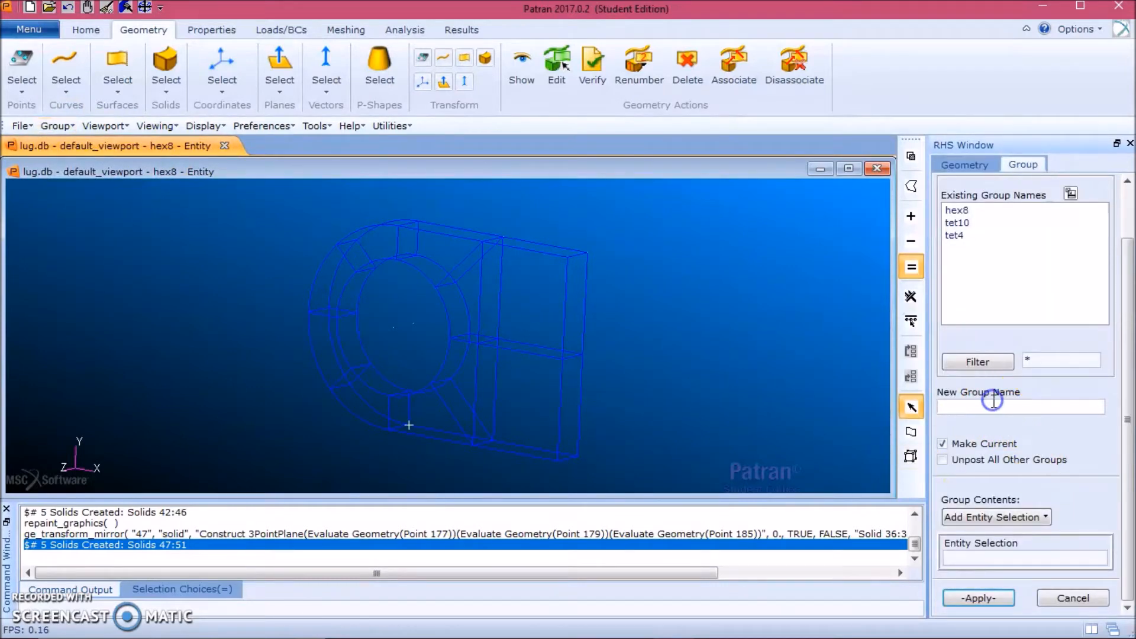
{"action": "type", "text": "hex20"}
{"action": "left_click", "coordinate": [1007, 599]}
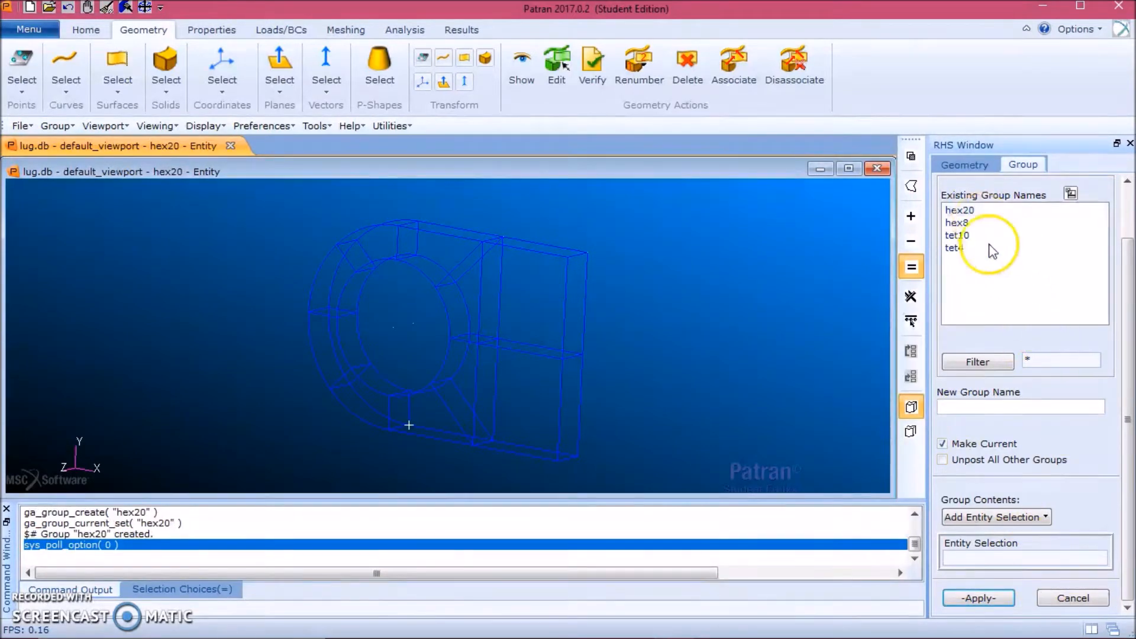
{"action": "left_click", "coordinate": [1089, 602]}
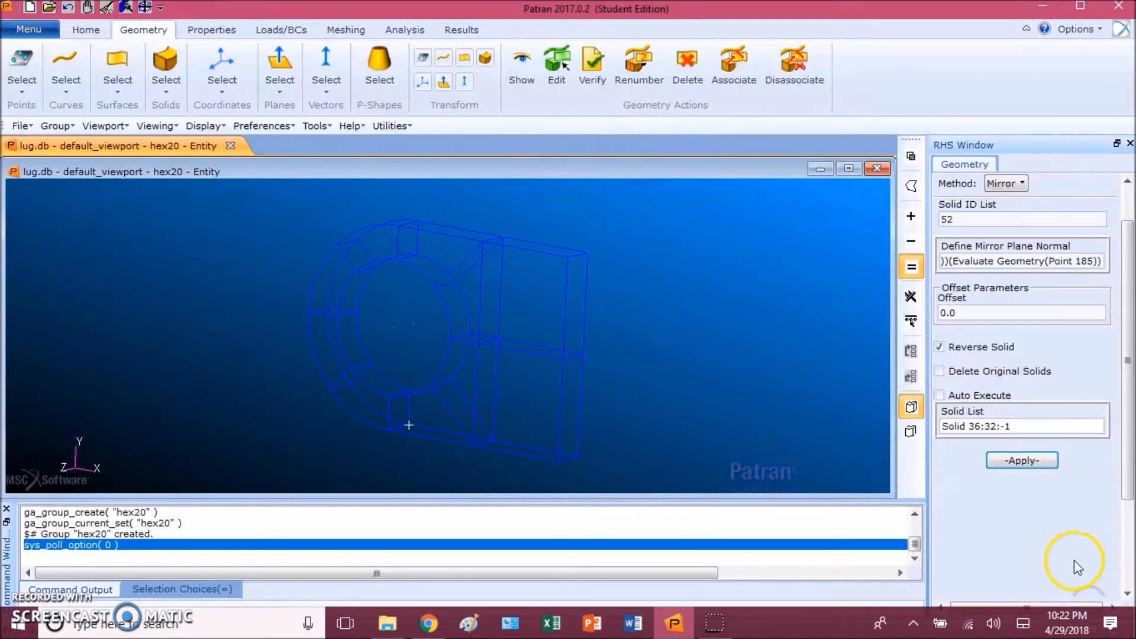
{"action": "left_click", "coordinate": [1128, 211]}
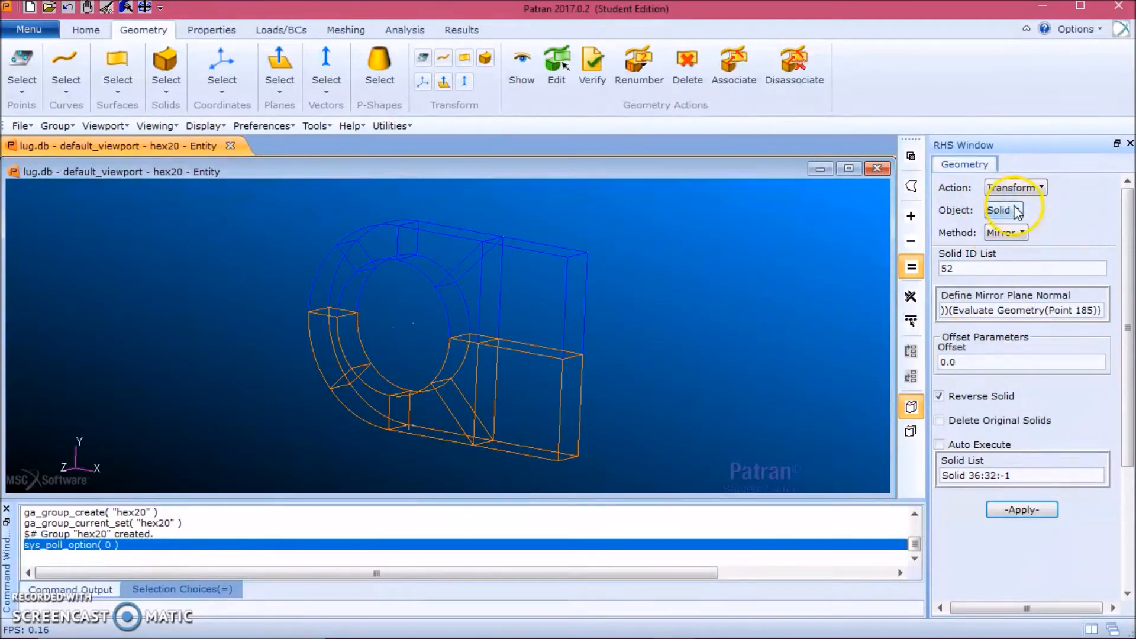
Set up a solid translation in Coord 0 with the direction vector <15 0 0>.
{"action": "left_click", "coordinate": [1024, 234]}
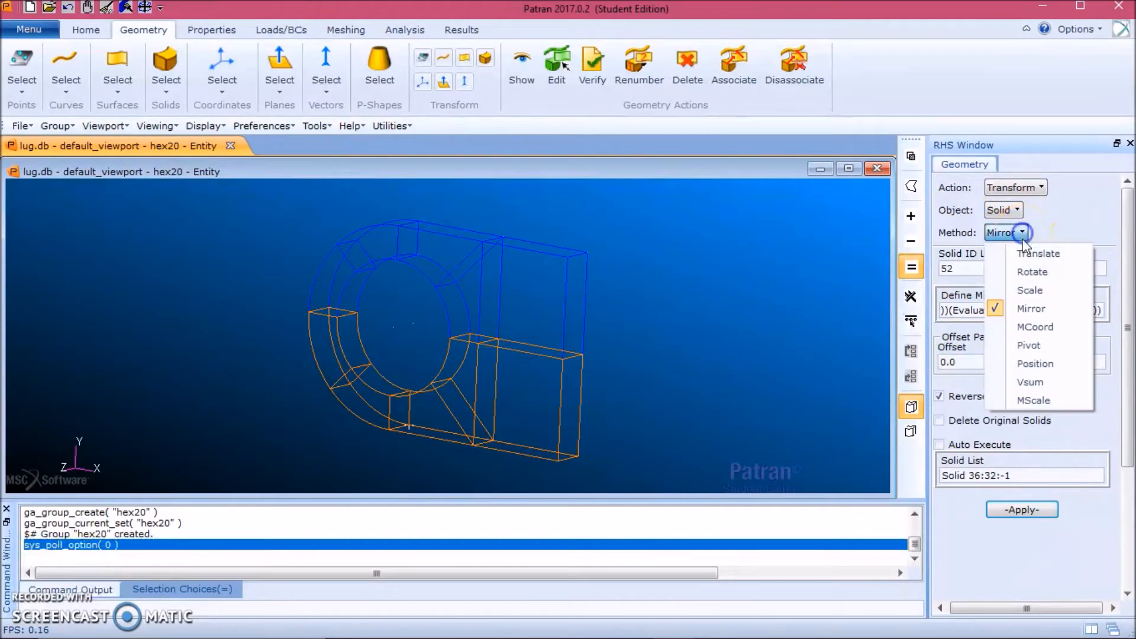
{"action": "left_click", "coordinate": [1054, 251]}
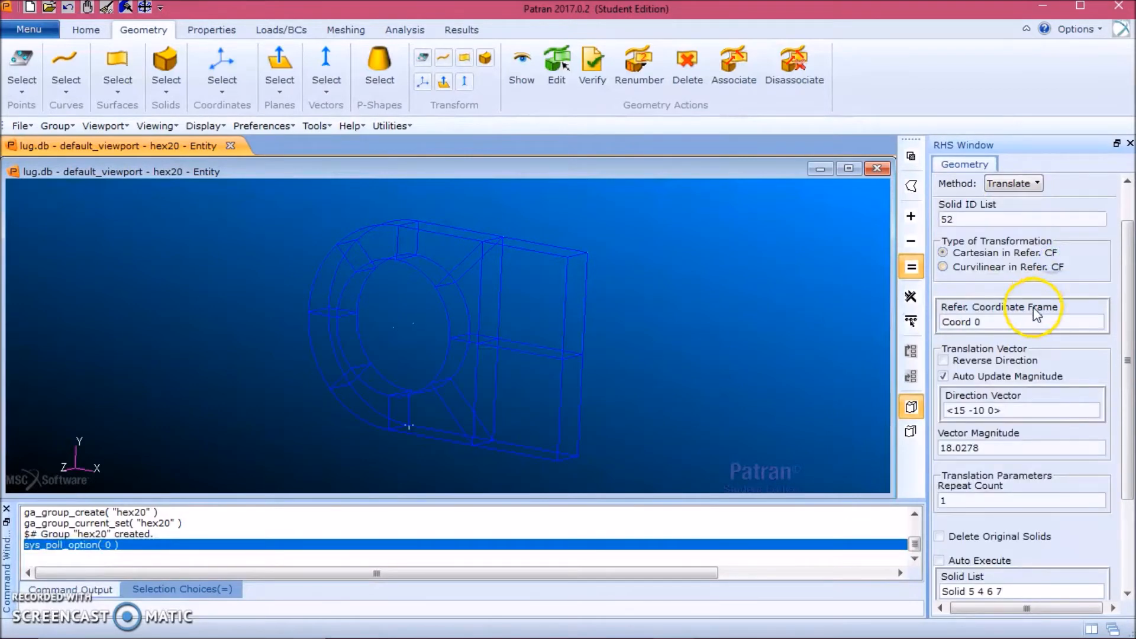
{"action": "left_click_drag", "start_coordinate": [1128, 394], "coordinate": [1129, 460]}
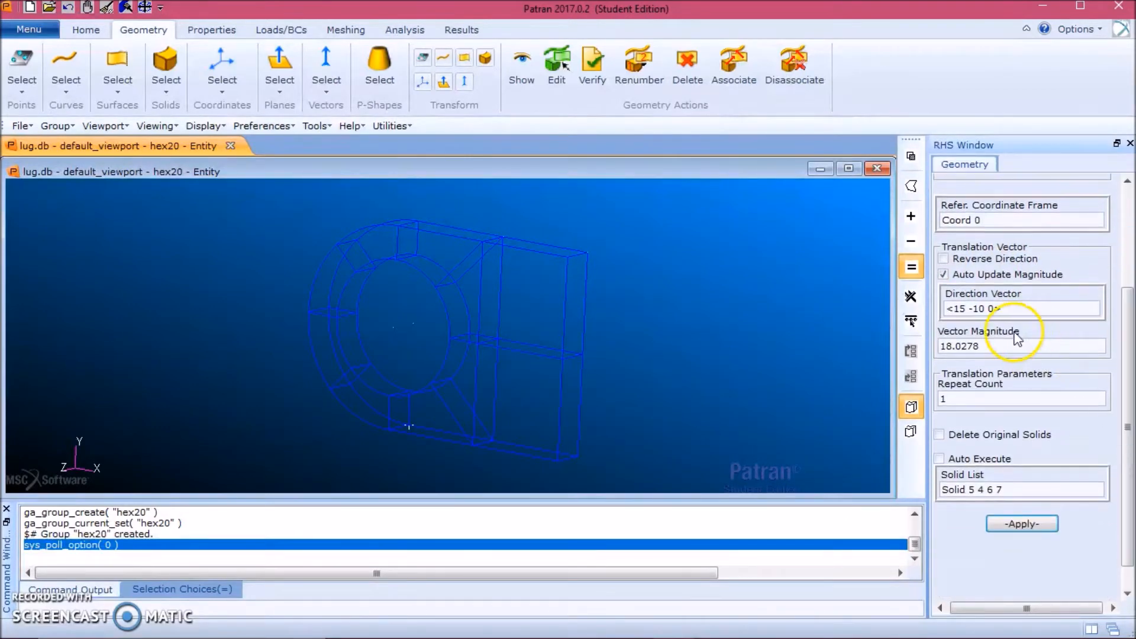
{"action": "left_click", "coordinate": [986, 308]}
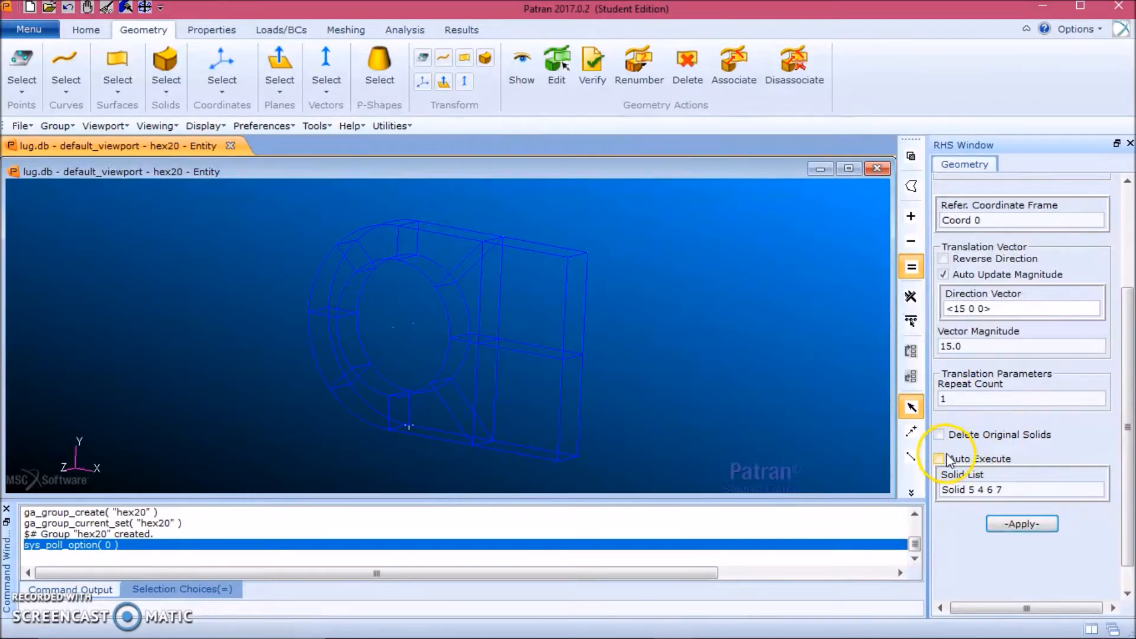
Replace the solid list with Solids 47 through 51, 32 through 34, 25 and 36, and translate them once, keeping the originals.
{"action": "left_click", "coordinate": [1042, 493]}
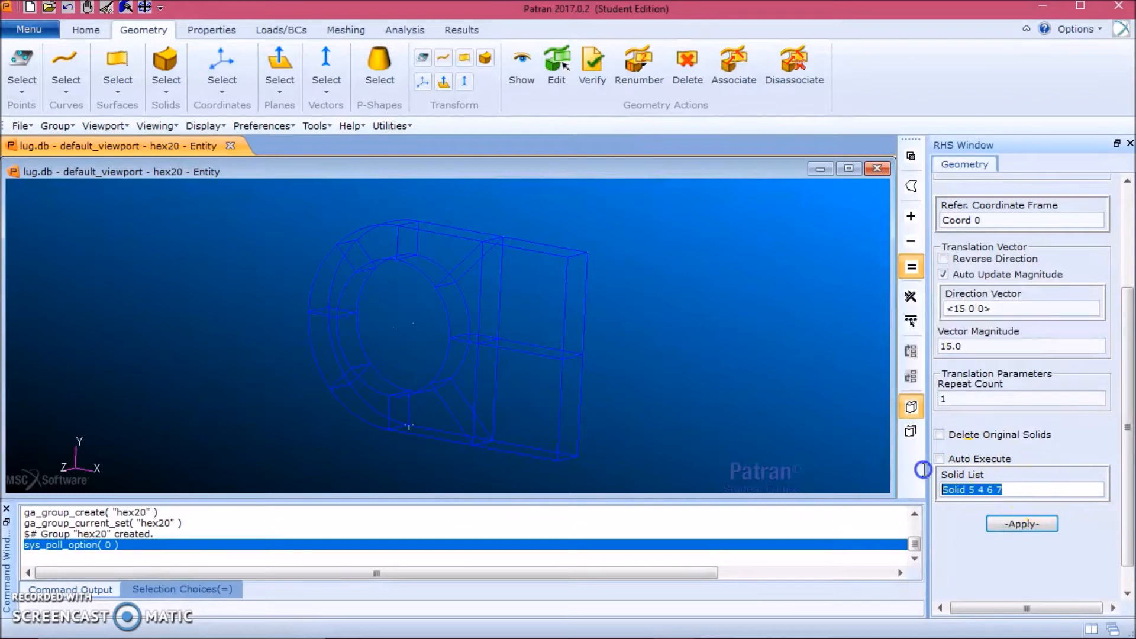
{"action": "key", "text": "BackSpace"}
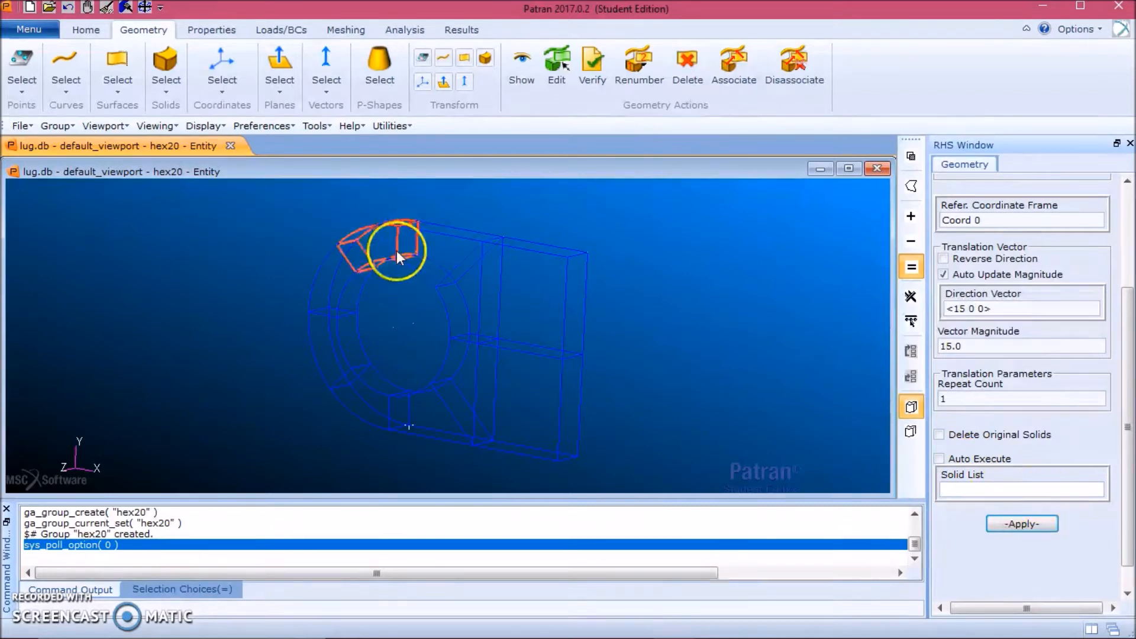
{"action": "left_click", "coordinate": [529, 302]}
{"action": "left_click", "coordinate": [478, 300], "text": "shift"}
{"action": "left_click", "coordinate": [447, 262], "text": "shift"}
{"action": "left_click", "coordinate": [364, 250], "text": "shift"}
{"action": "left_click", "coordinate": [340, 272], "text": "shift"}
{"action": "left_click", "coordinate": [336, 330], "text": "shift"}
{"action": "left_click", "coordinate": [368, 386], "text": "shift"}
{"action": "left_click", "coordinate": [423, 415], "text": "shift"}
{"action": "left_click", "coordinate": [453, 382], "text": "shift"}
{"action": "left_click", "coordinate": [513, 400], "text": "shift"}
{"action": "left_click", "coordinate": [524, 400], "text": "shift"}
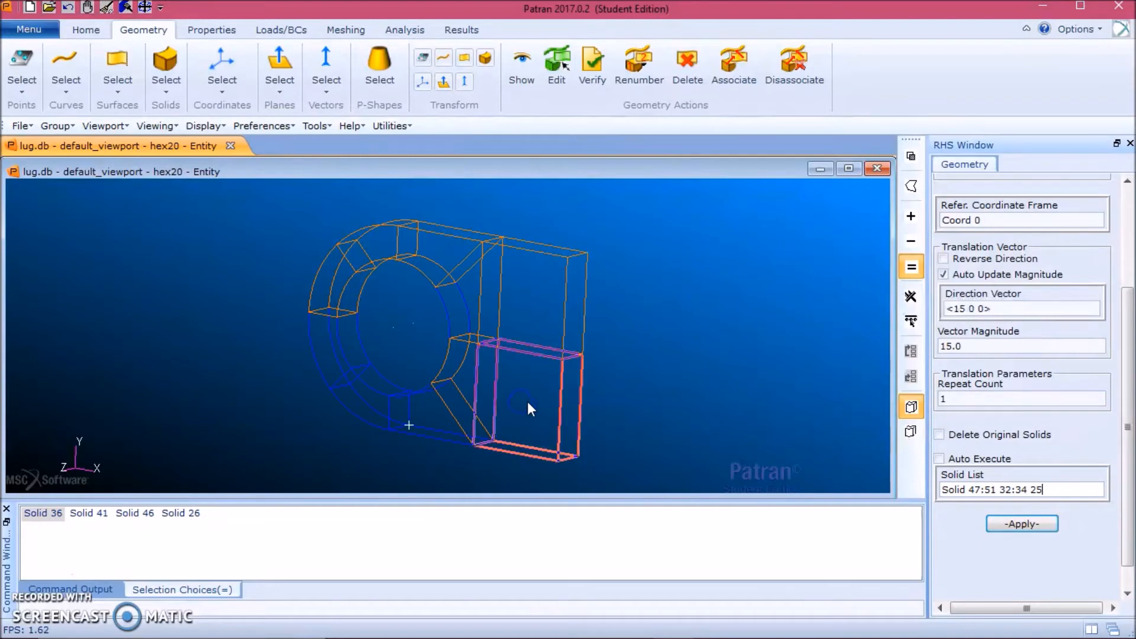
{"action": "left_click", "coordinate": [1043, 524]}
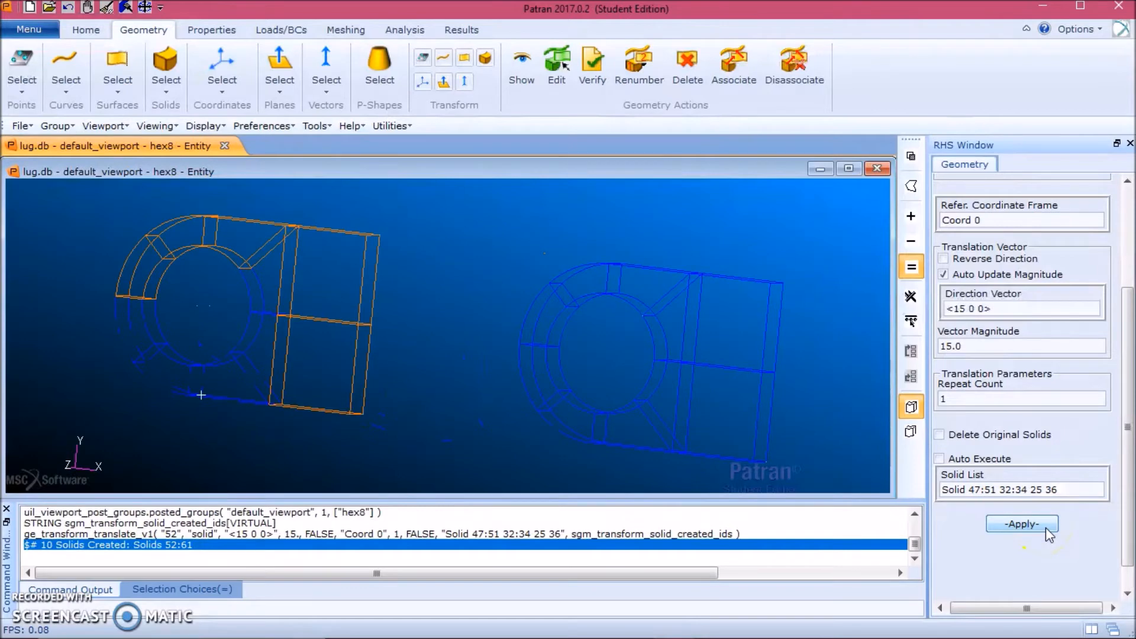
Post all four groups, hex20, hex8, tet10 and tet4, in the default viewport.
{"action": "left_click", "coordinate": [688, 218]}
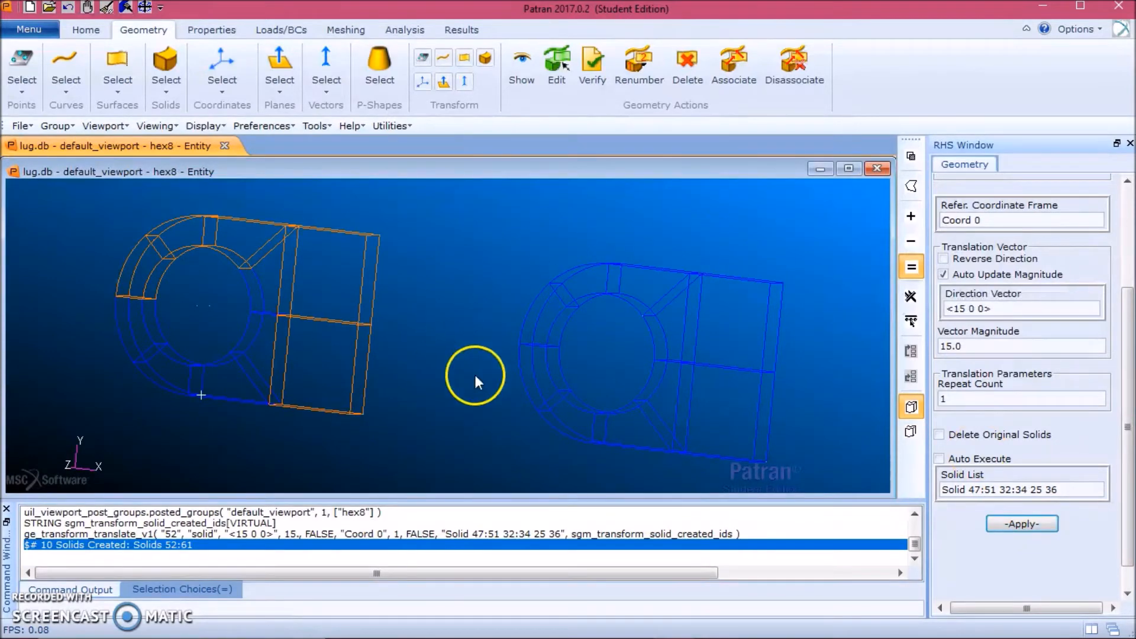
{"action": "left_click", "coordinate": [65, 126]}
{"action": "left_click", "coordinate": [87, 162]}
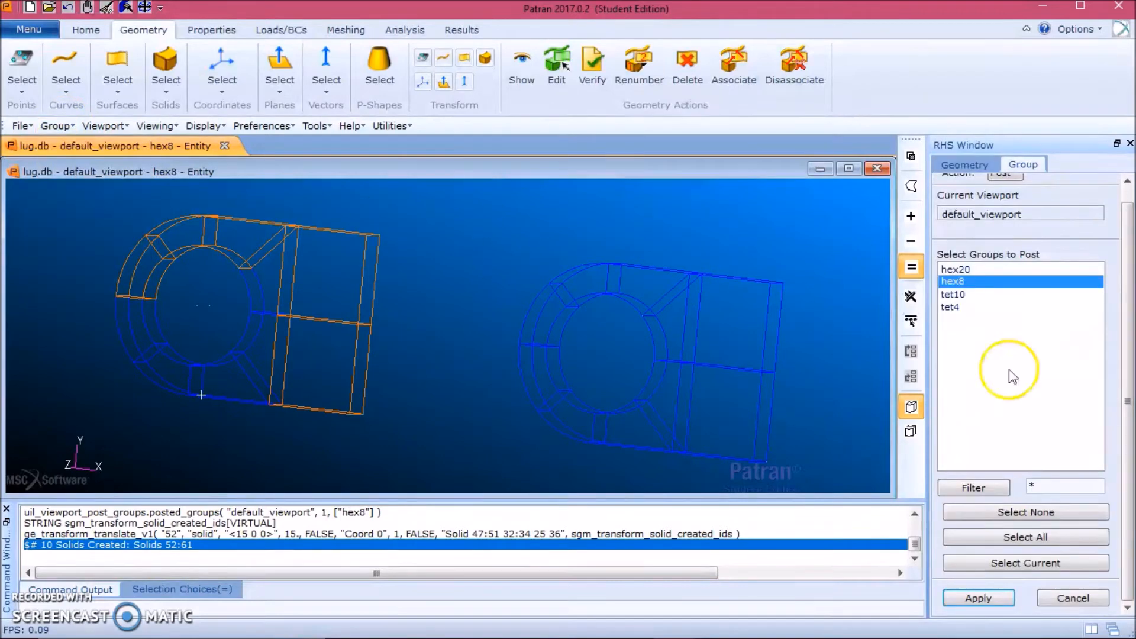
{"action": "left_click", "coordinate": [1027, 541]}
{"action": "left_click", "coordinate": [1000, 597]}
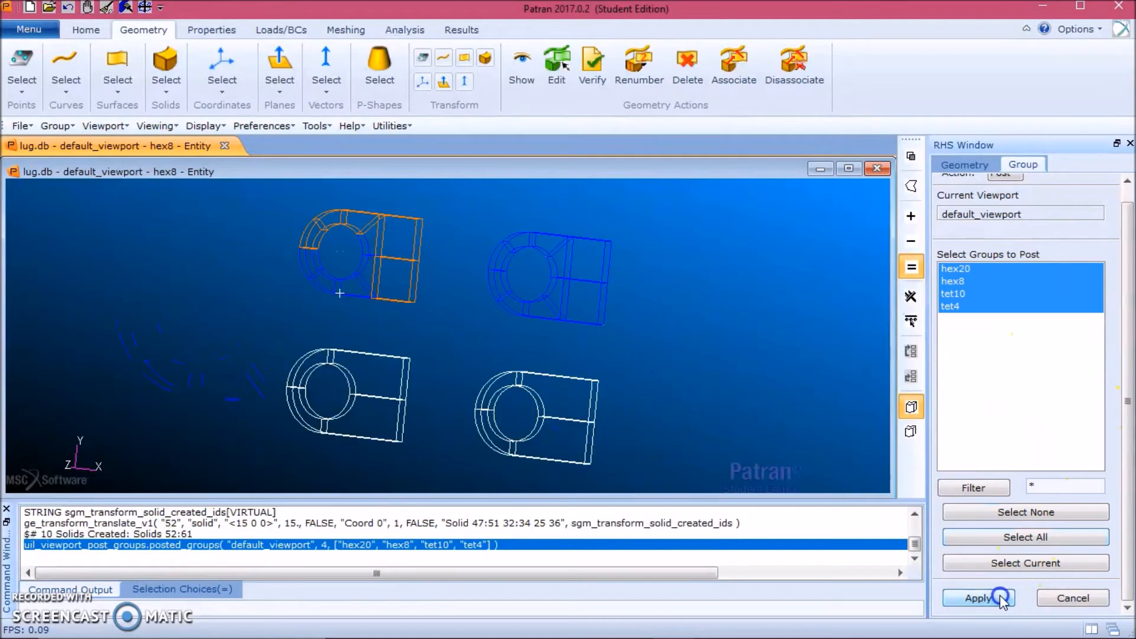
{"action": "left_click", "coordinate": [1073, 599]}
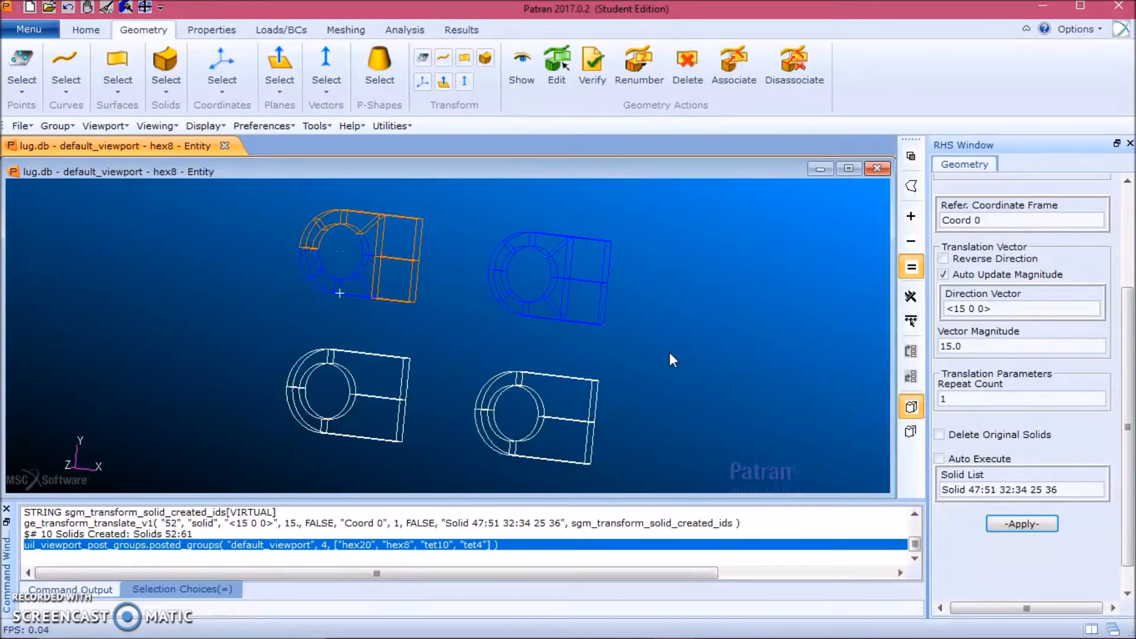
Set the geometry operation to creating a coordinate frame.
{"action": "left_click", "coordinate": [688, 404]}
{"action": "left_click_drag", "start_coordinate": [1129, 343], "coordinate": [1120, 232]}
{"action": "left_click", "coordinate": [1004, 186]}
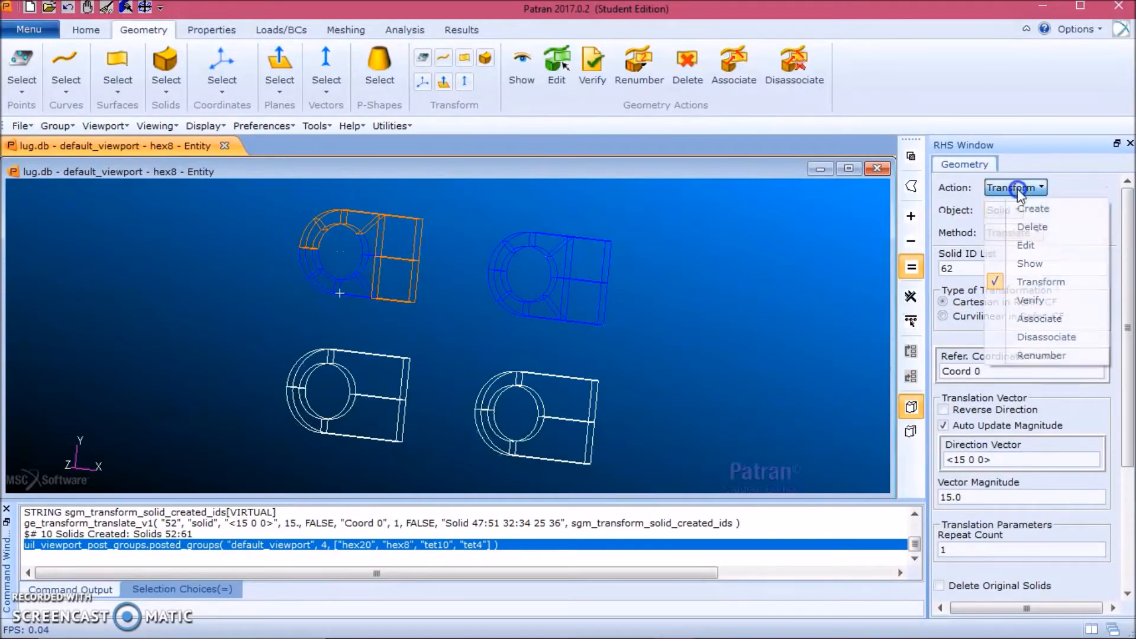
{"action": "left_click", "coordinate": [1026, 208]}
{"action": "left_click", "coordinate": [1013, 210]}
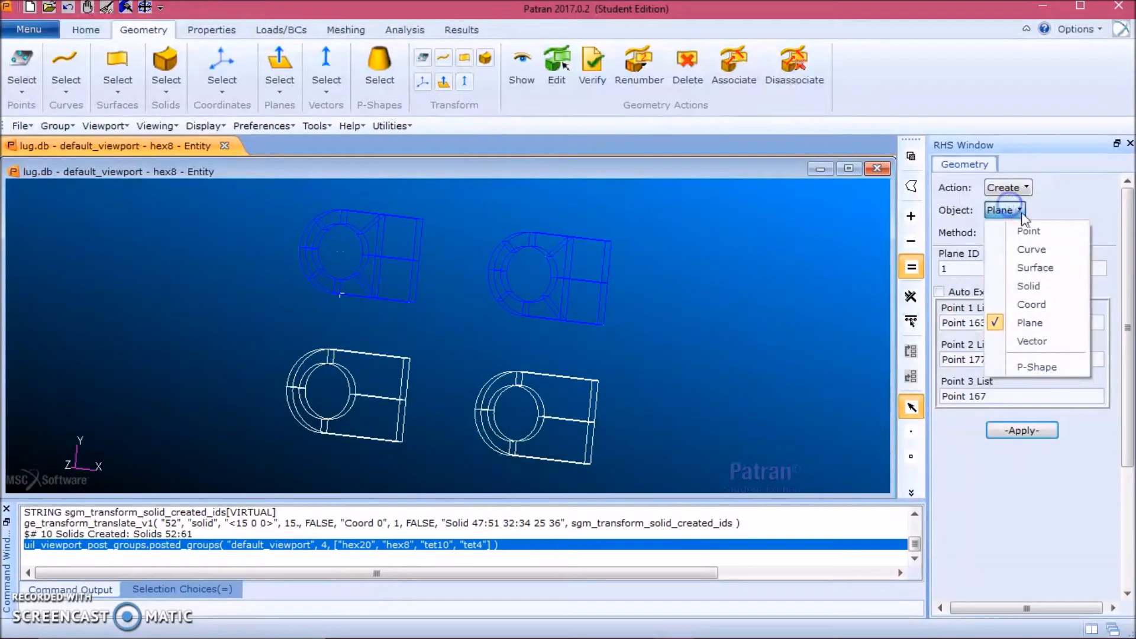
{"action": "left_click", "coordinate": [1045, 305]}
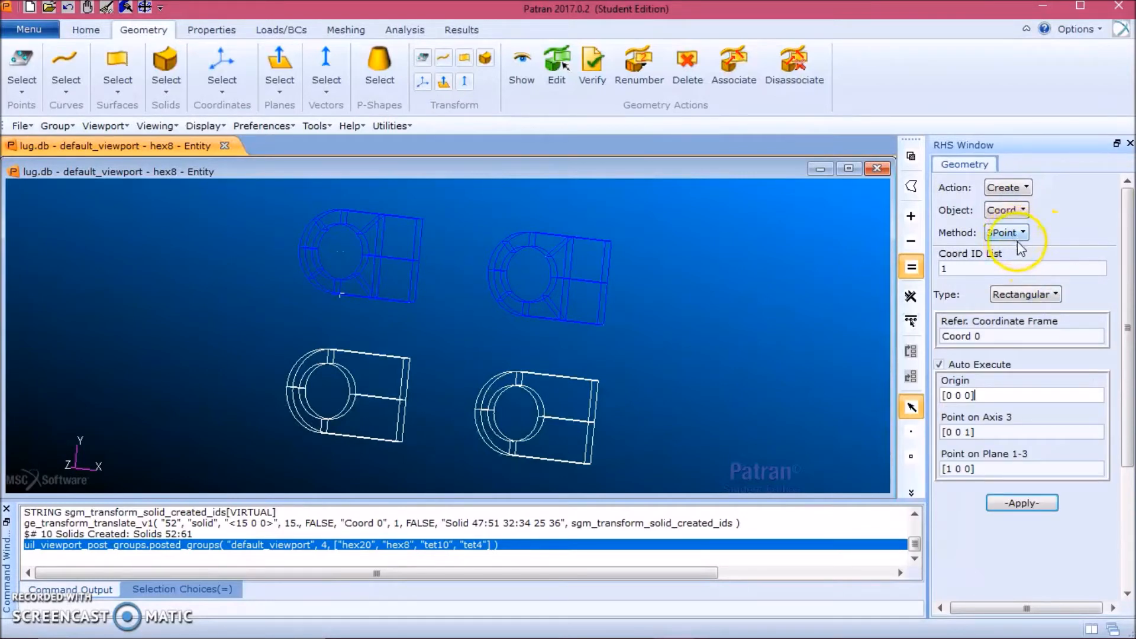
Set the new three-point coordinate frame's type to Cylindrical and turn off automatic execution.
{"action": "left_click", "coordinate": [1049, 298]}
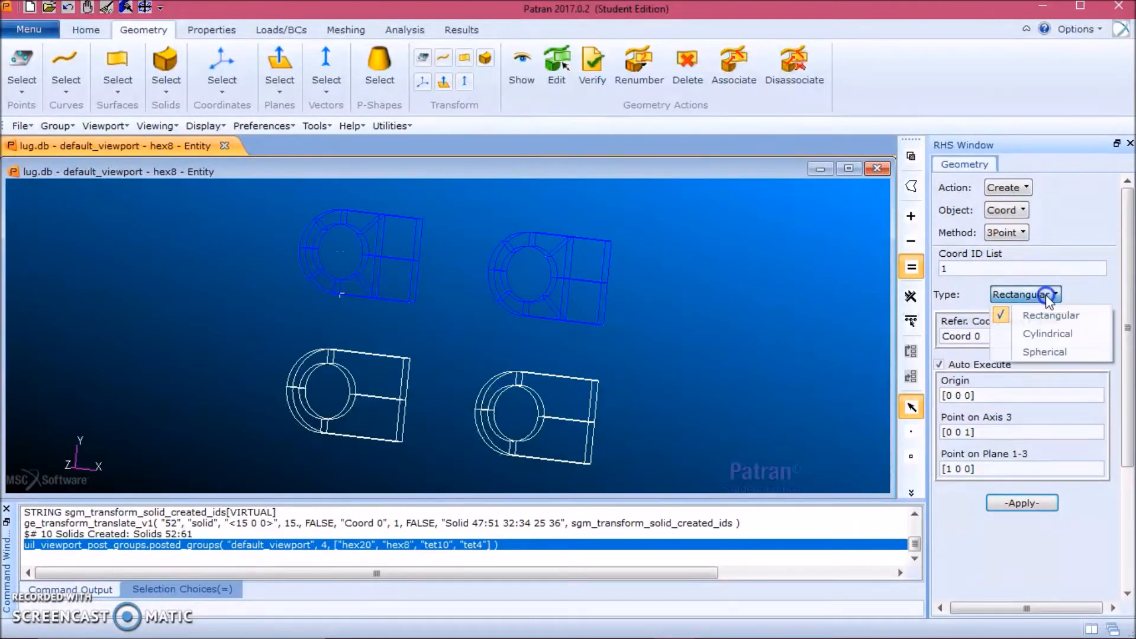
{"action": "left_click", "coordinate": [1052, 338]}
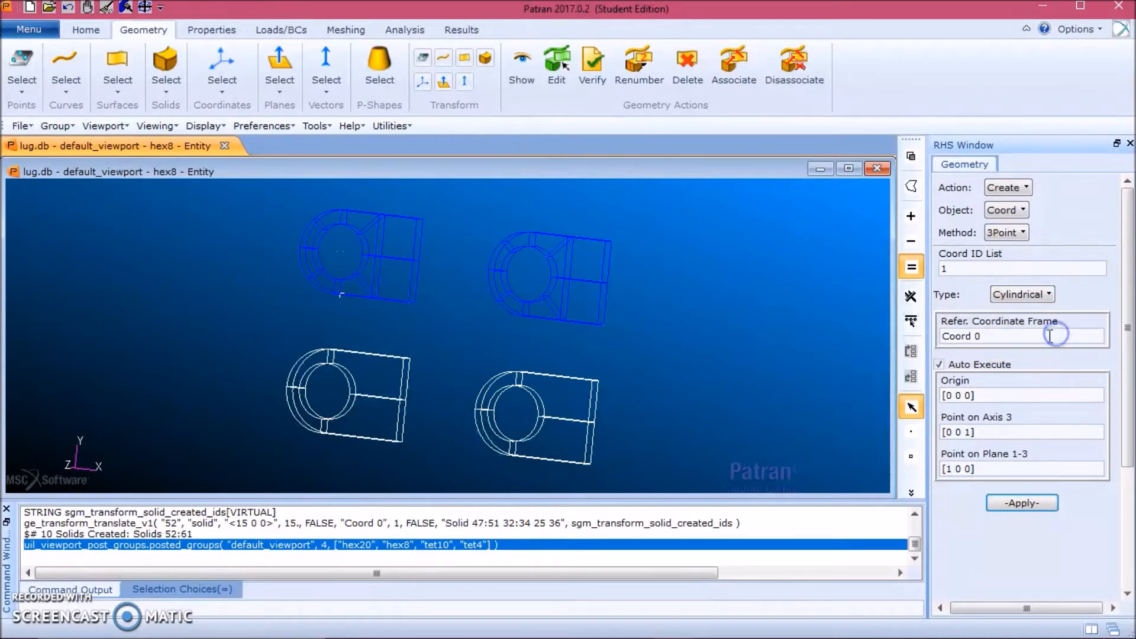
{"action": "left_click", "coordinate": [946, 365]}
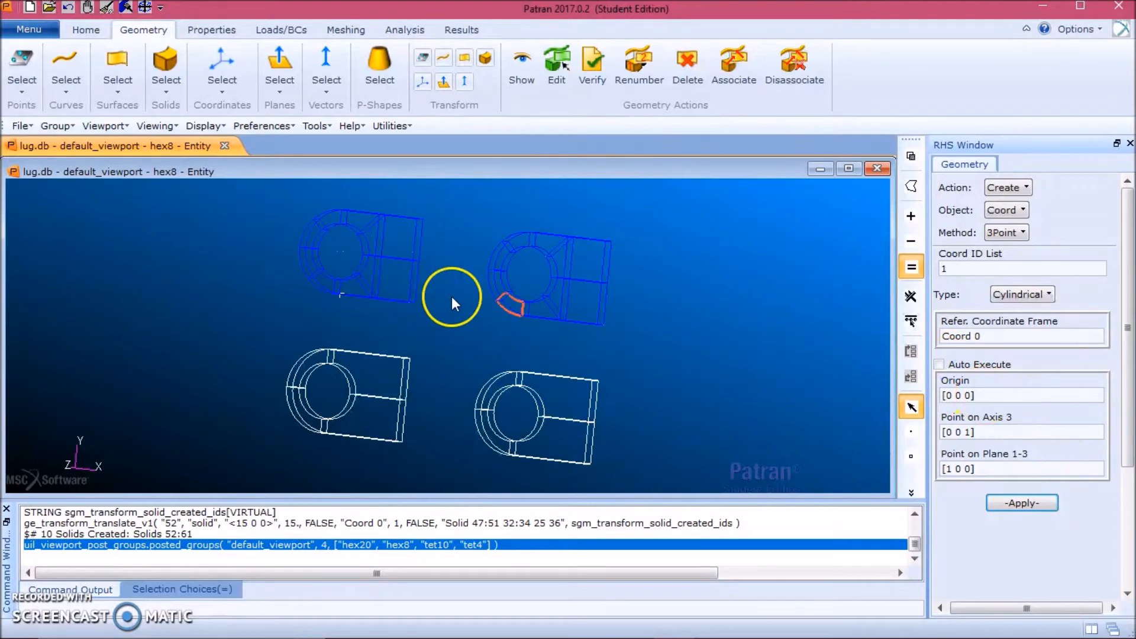
Create the cylindrical frame in the upper-left lug's hole with Point 150 as origin, Point 149 on axis 3 and Point 194 on plane 1-3.
{"action": "scroll", "coordinate": [329, 247], "scroll_direction": "up", "scroll_amount": 3}
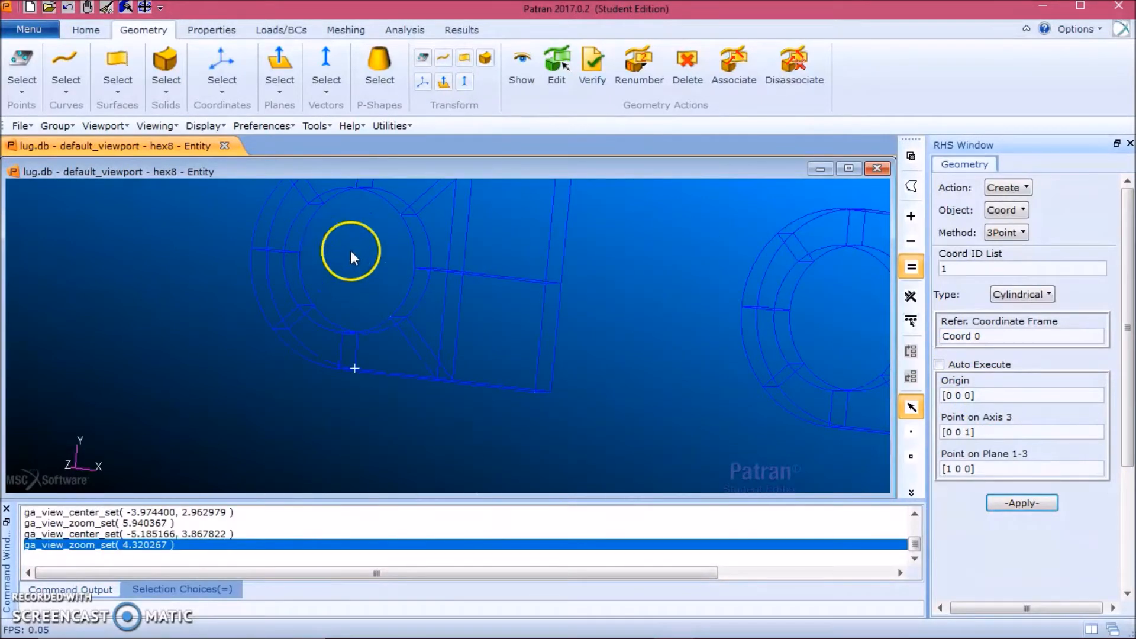
{"action": "scroll", "coordinate": [414, 226], "scroll_direction": "down", "scroll_amount": 1}
{"action": "scroll", "coordinate": [408, 207], "scroll_direction": "up", "scroll_amount": 2}
{"action": "scroll", "coordinate": [407, 210], "scroll_direction": "down", "scroll_amount": 1}
{"action": "scroll", "coordinate": [406, 211], "scroll_direction": "up", "scroll_amount": 1}
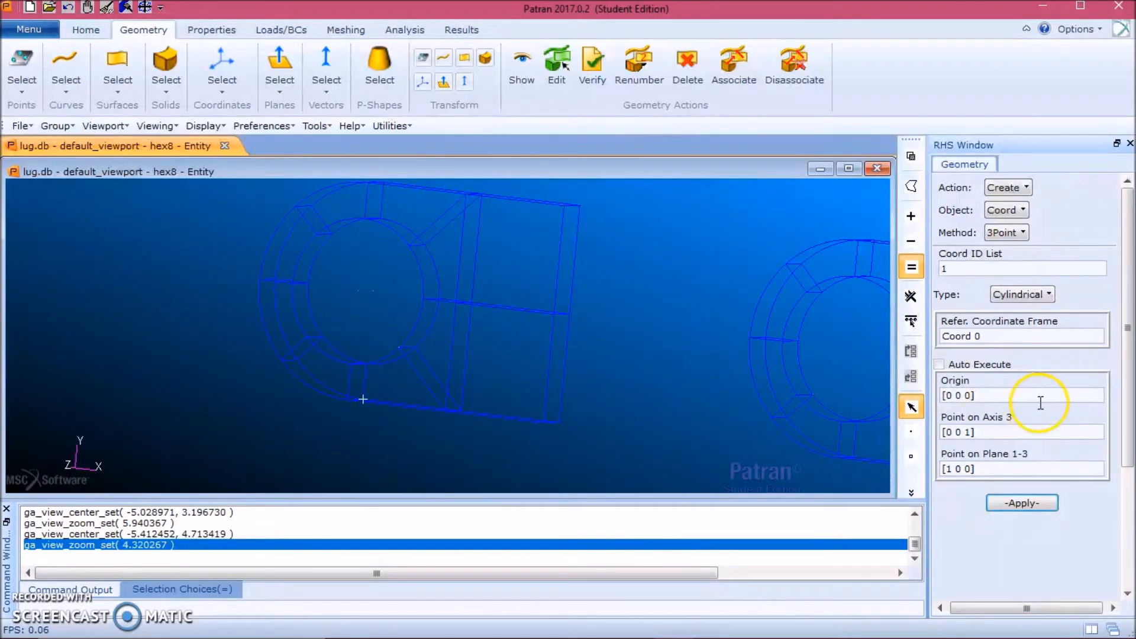
{"action": "left_click", "coordinate": [1018, 400]}
{"action": "left_click", "coordinate": [373, 291]}
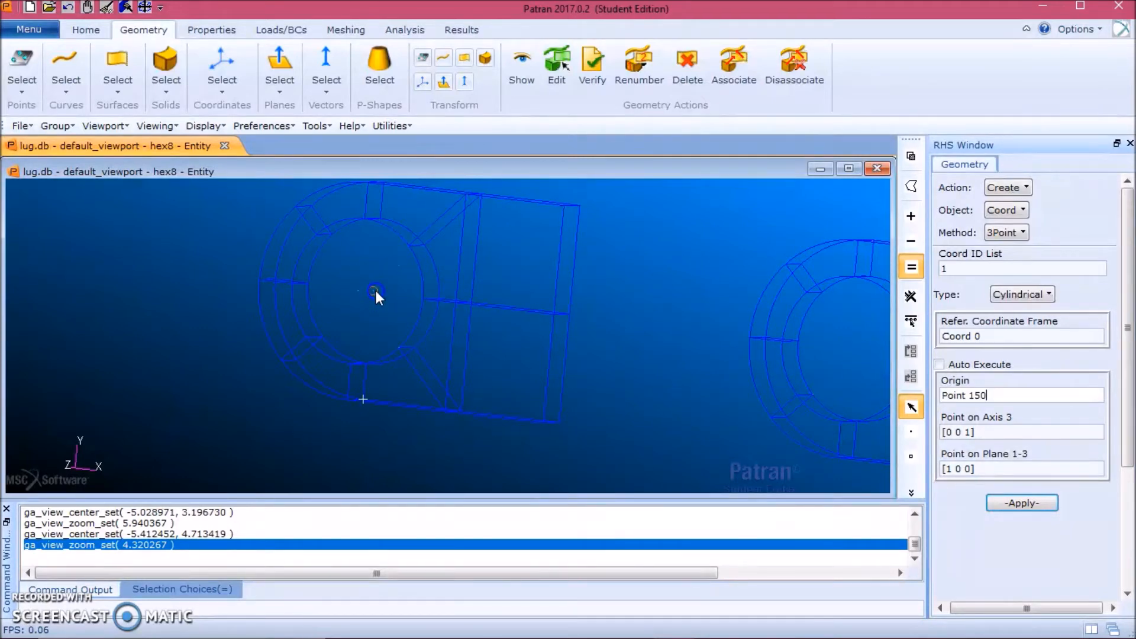
{"action": "left_click", "coordinate": [990, 429]}
{"action": "left_click", "coordinate": [999, 472]}
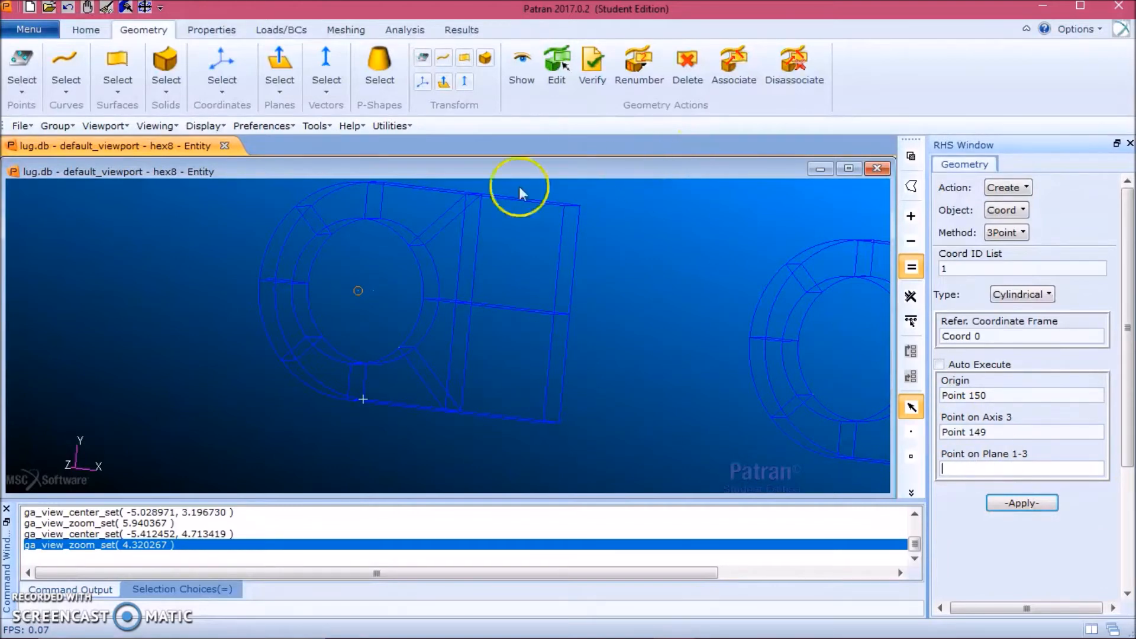
{"action": "left_click", "coordinate": [364, 218]}
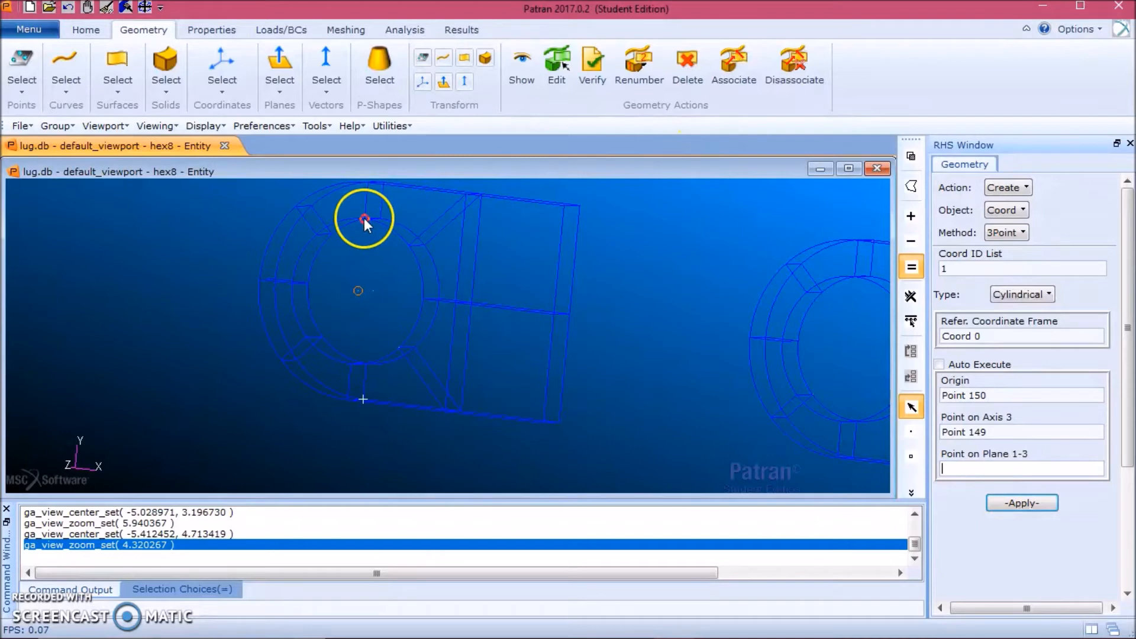
{"action": "left_click", "coordinate": [1046, 507]}
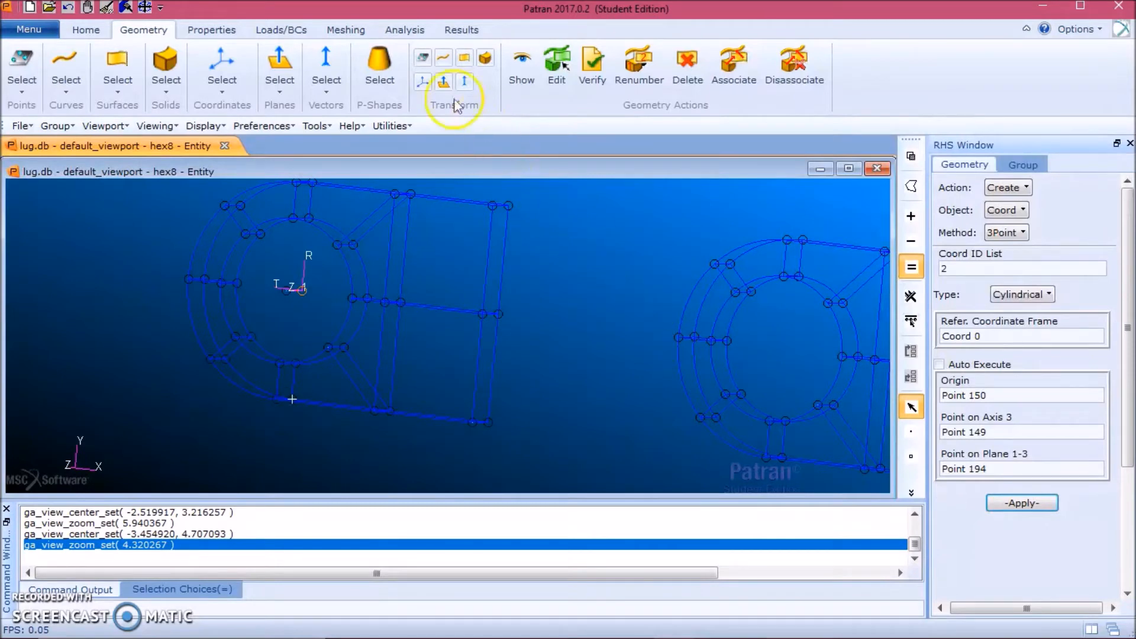
Set up mesh creation for solids with the Hex element shape.
{"action": "left_click", "coordinate": [352, 30]}
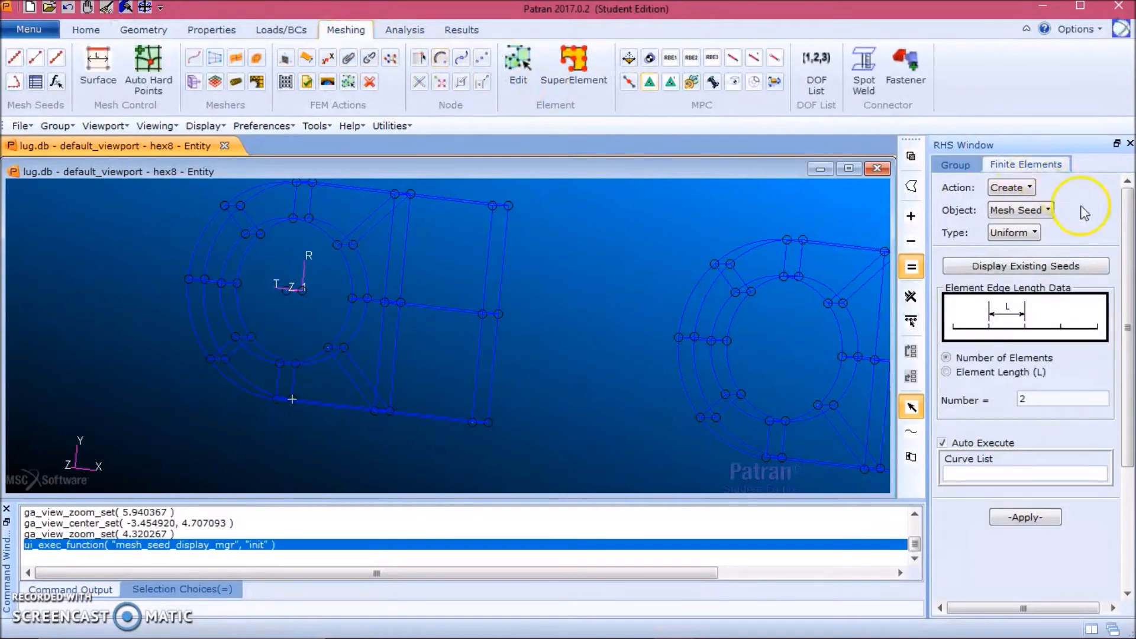
{"action": "left_click", "coordinate": [1035, 210]}
{"action": "left_click", "coordinate": [1048, 267]}
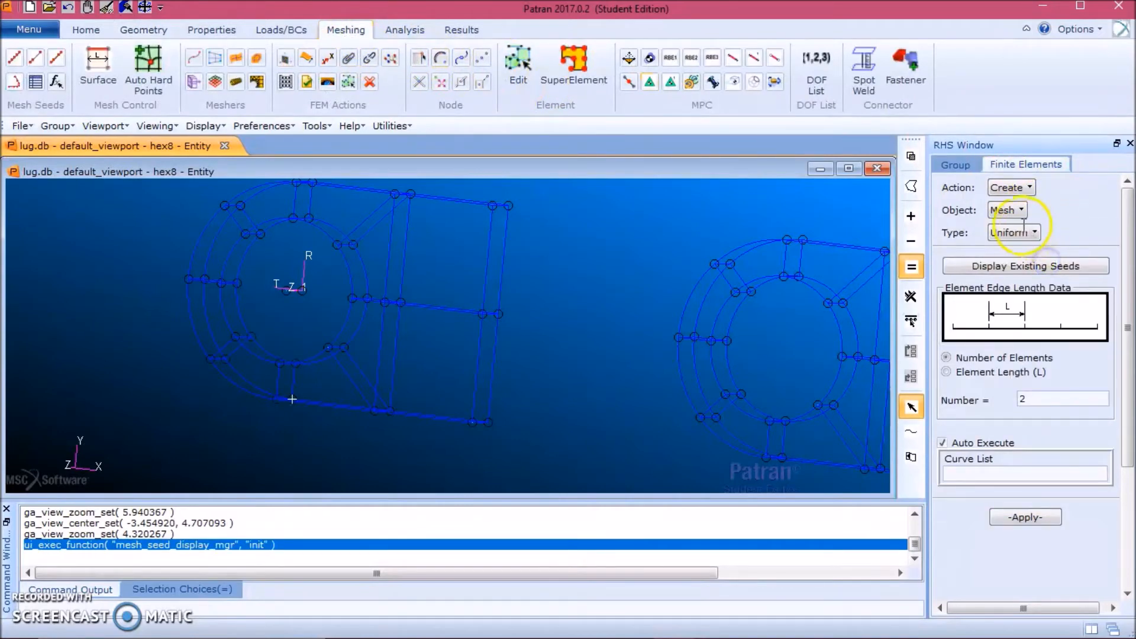
{"action": "left_click", "coordinate": [1033, 233]}
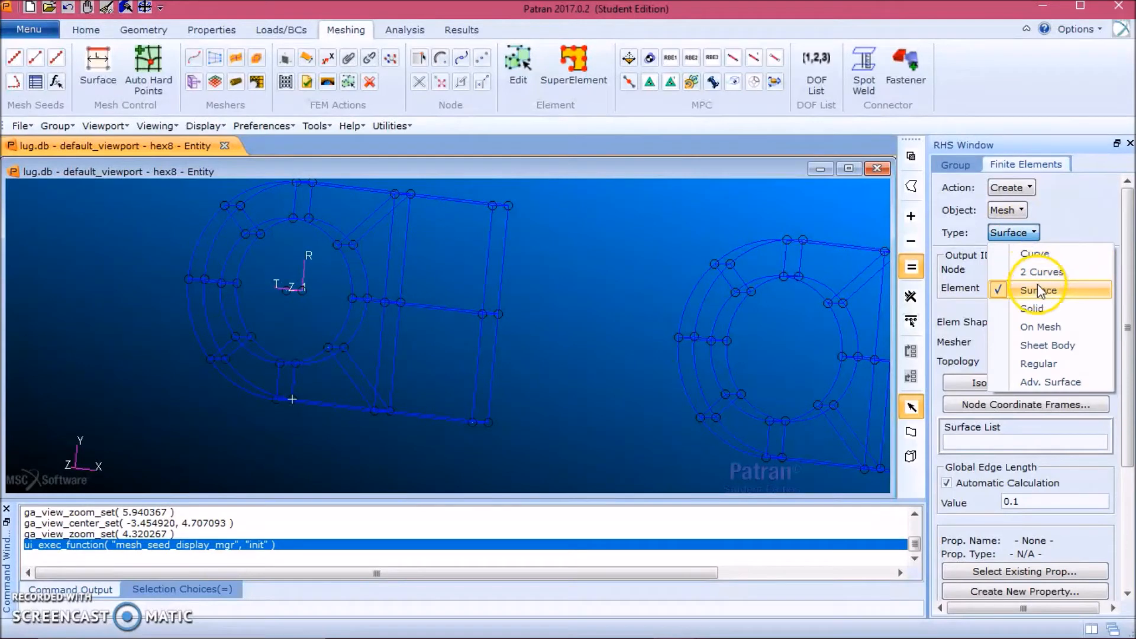
{"action": "left_click", "coordinate": [1033, 308]}
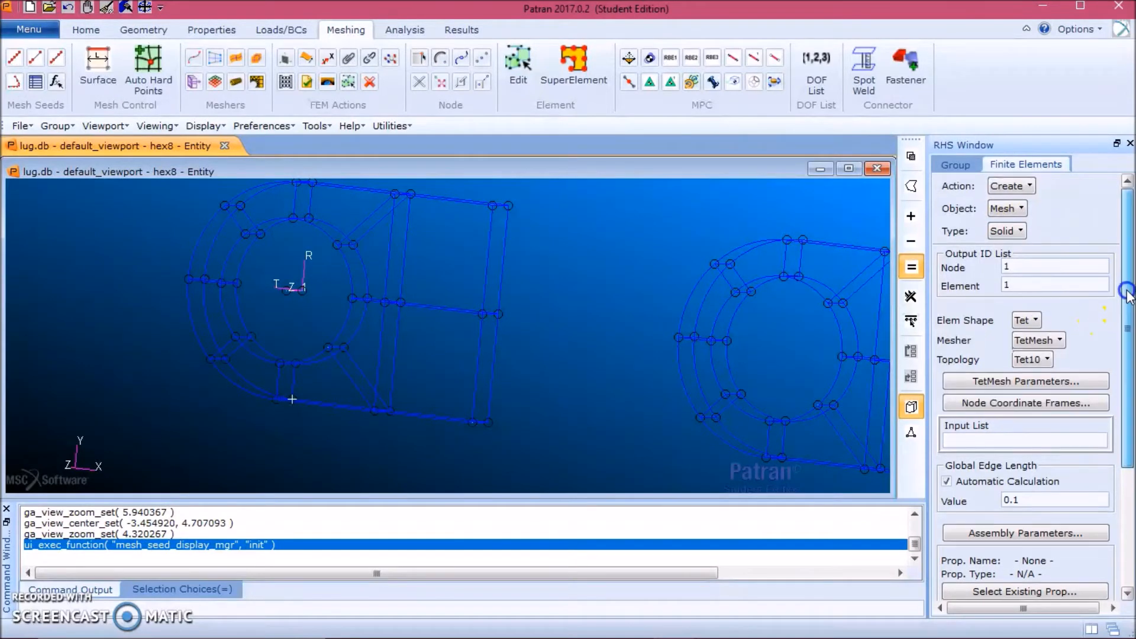
{"action": "scroll", "coordinate": [1127, 291], "scroll_direction": "down", "scroll_amount": 1}
{"action": "left_click", "coordinate": [1024, 290]}
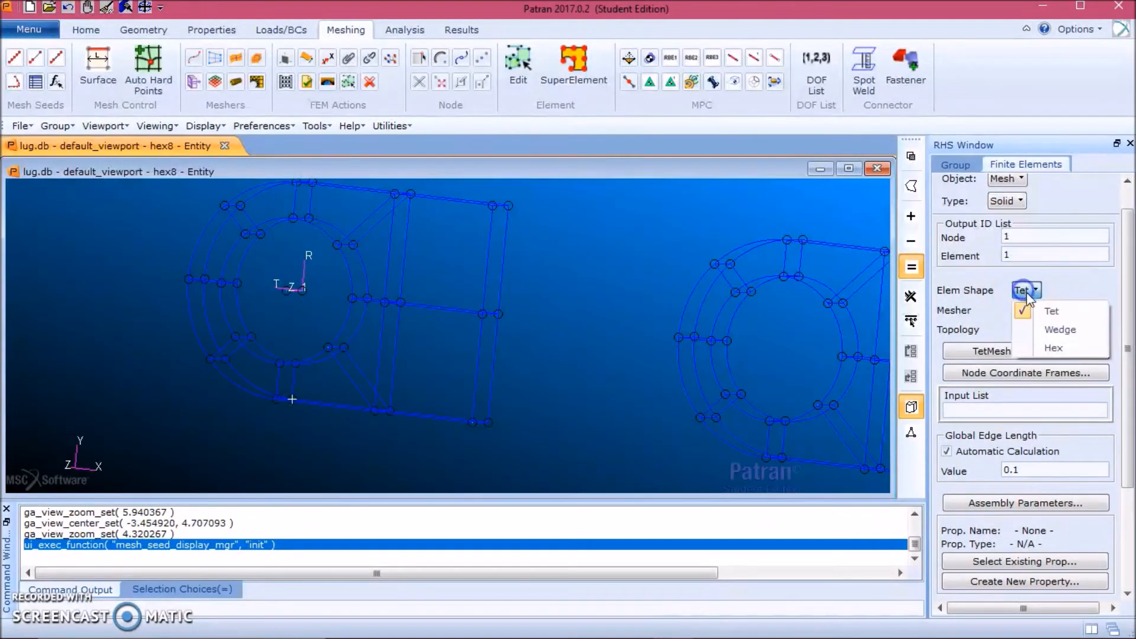
{"action": "left_click", "coordinate": [1053, 348]}
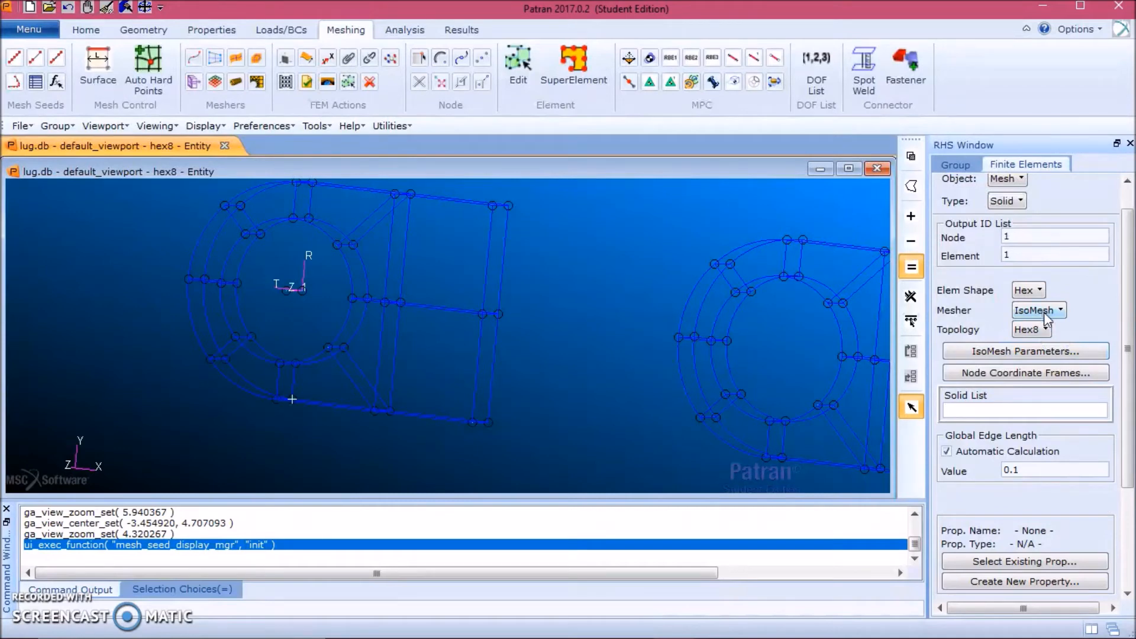
Mesh the upper-left lug (Solid 22:26 32:51) with Hex8 elements, automatic edge length off and a global edge length of 0.5.
{"action": "left_click", "coordinate": [1004, 410]}
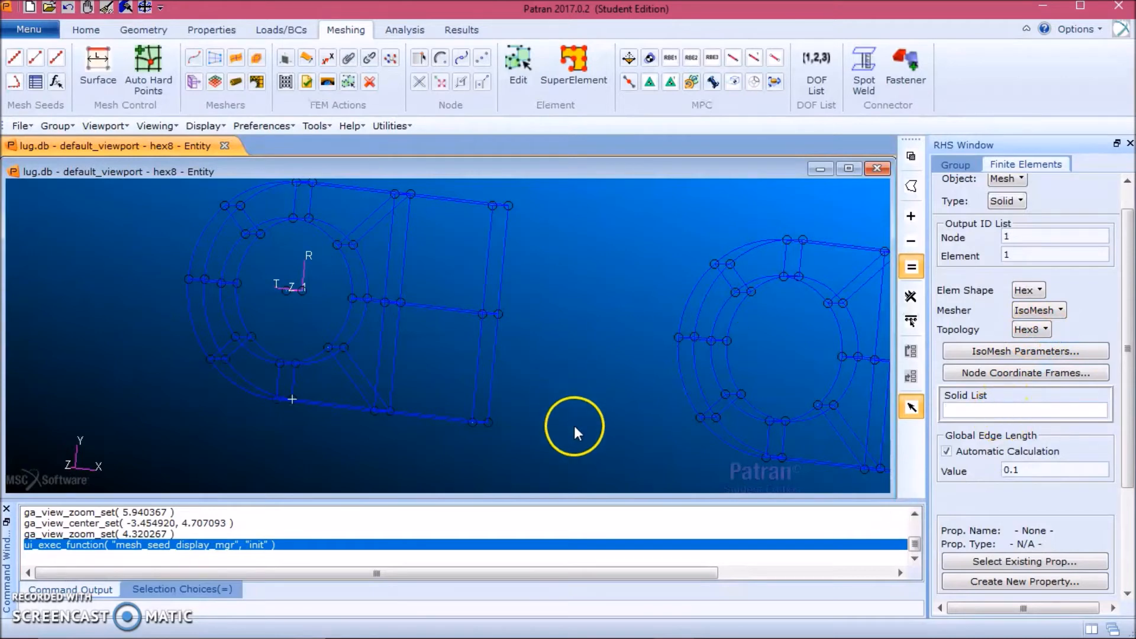
{"action": "left_click_drag", "start_coordinate": [294, 152], "coordinate": [159, 172]}
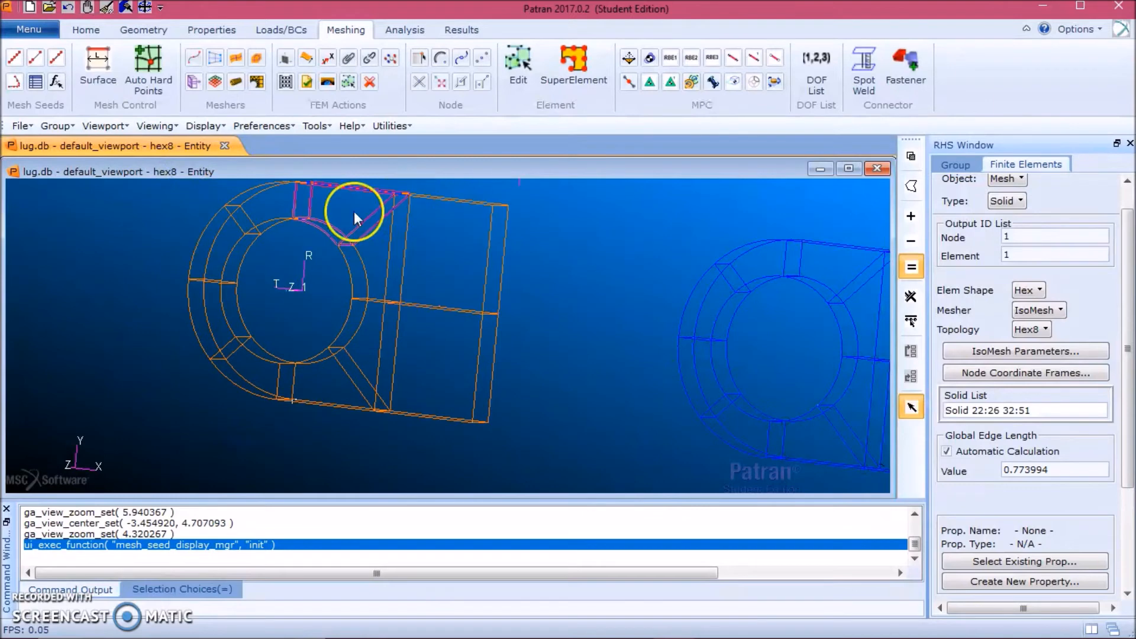
{"action": "left_click", "coordinate": [948, 451]}
{"action": "left_click", "coordinate": [1061, 469]}
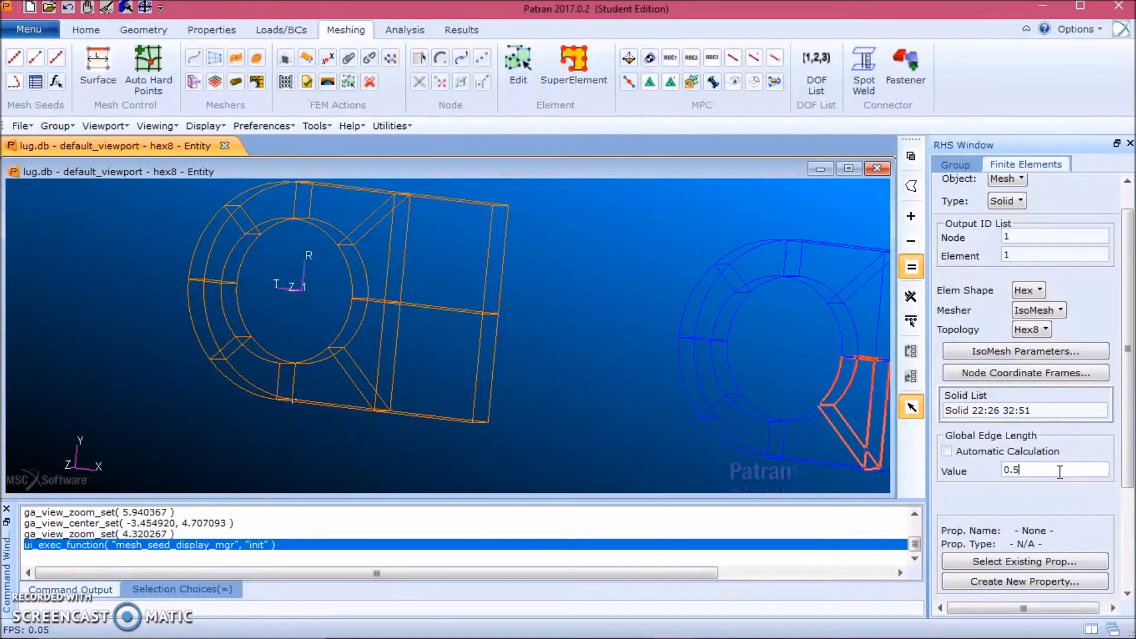
{"action": "left_click_drag", "start_coordinate": [1128, 467], "coordinate": [1131, 573]}
{"action": "left_click", "coordinate": [1045, 473]}
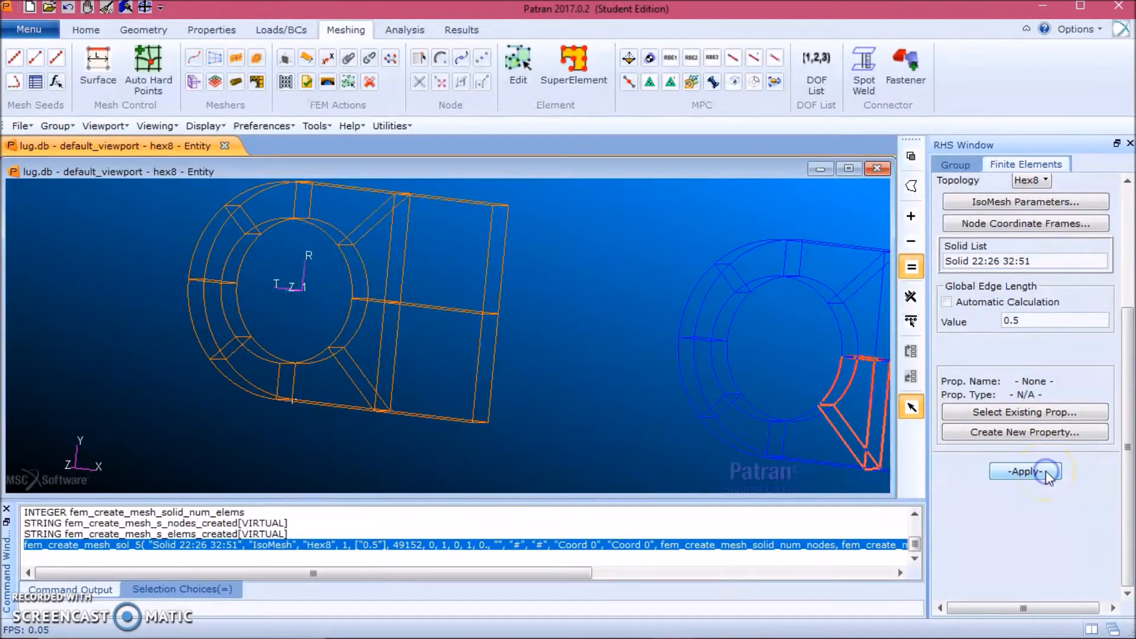
{"action": "left_click", "coordinate": [746, 305]}
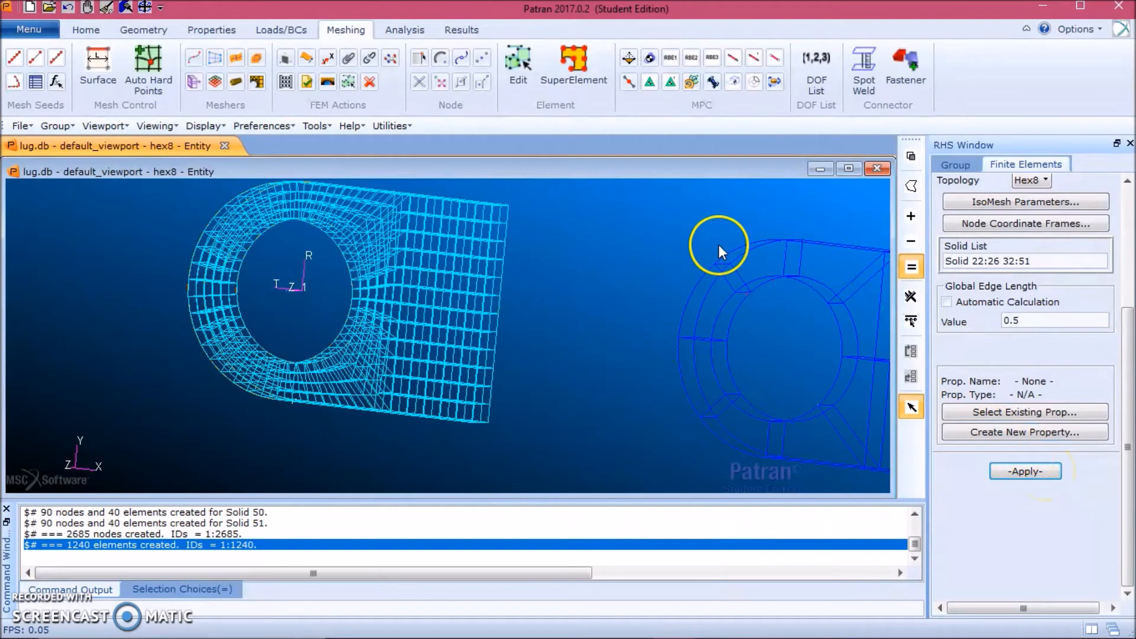
Mesh the upper-right lug (Solid 52:61) with Hex20 elements at the 0.5 global edge length.
{"action": "scroll", "coordinate": [719, 243], "scroll_direction": "down", "scroll_amount": 2}
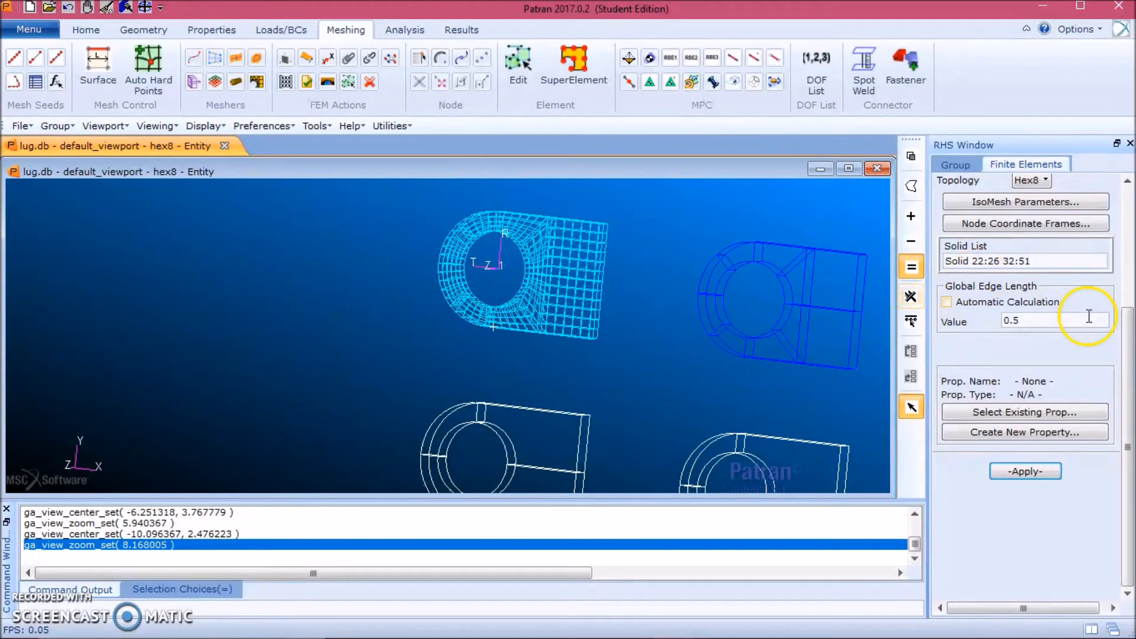
{"action": "left_click", "coordinate": [1128, 296]}
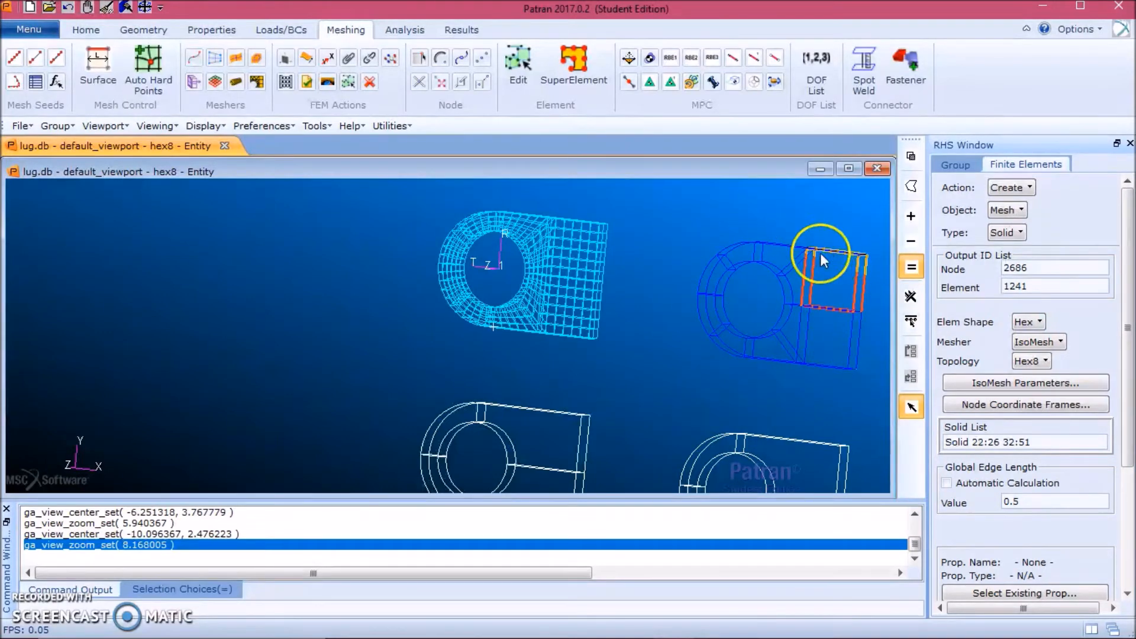
{"action": "left_click", "coordinate": [1045, 362]}
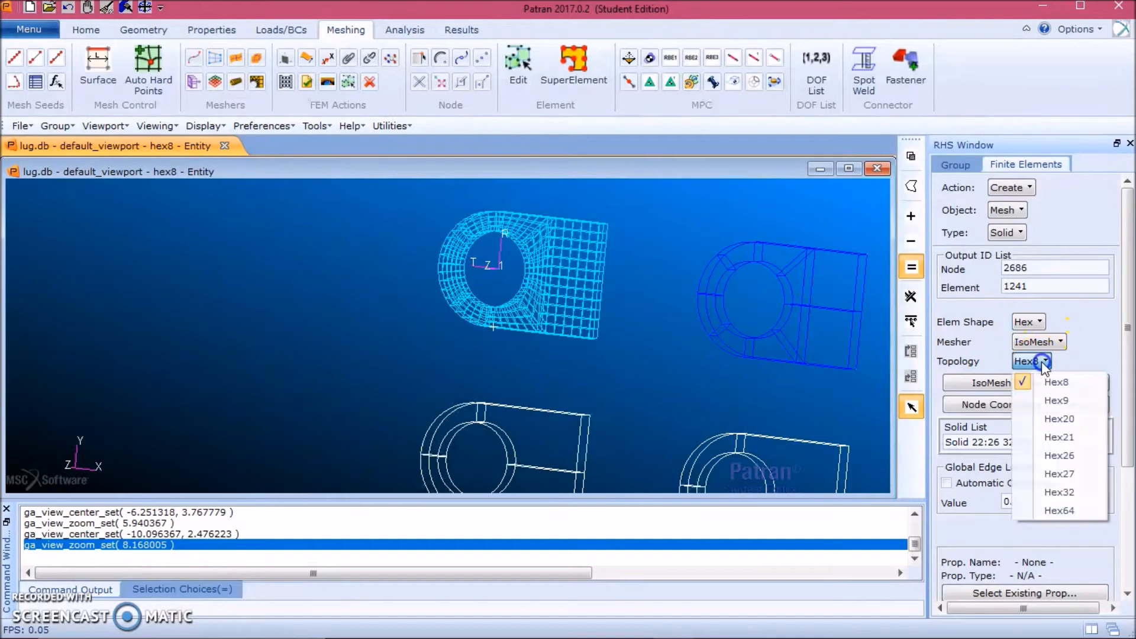
{"action": "left_click", "coordinate": [1060, 419]}
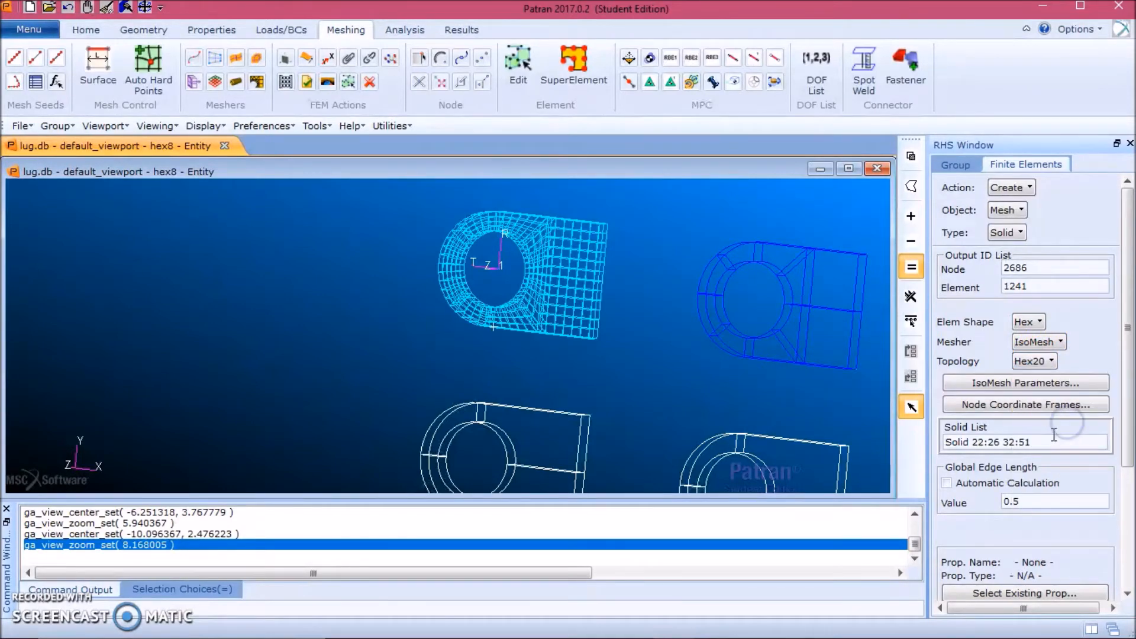
{"action": "scroll", "coordinate": [1042, 441], "scroll_direction": "down", "scroll_amount": 3}
{"action": "left_click_drag", "start_coordinate": [870, 400], "coordinate": [686, 208]}
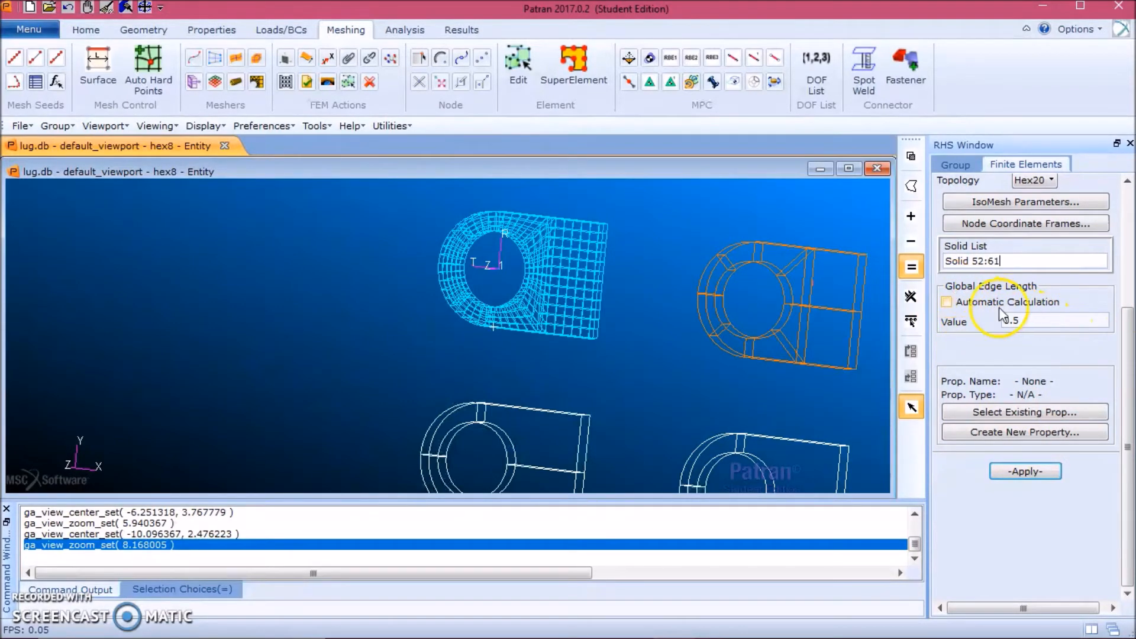
{"action": "left_click", "coordinate": [1045, 474]}
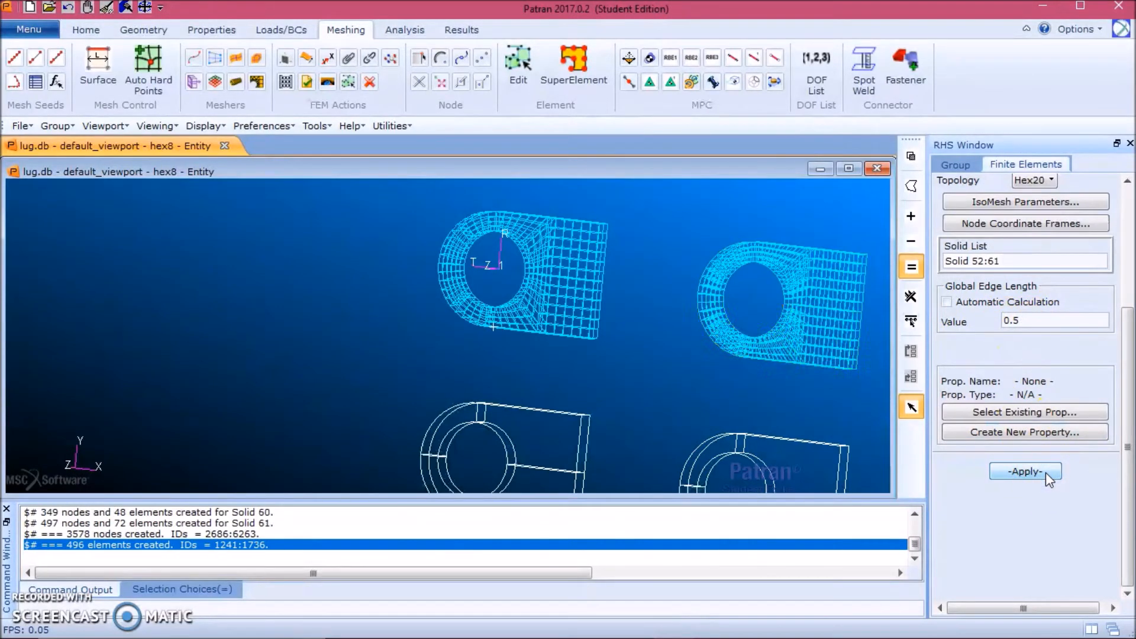
{"action": "left_click", "coordinate": [775, 356]}
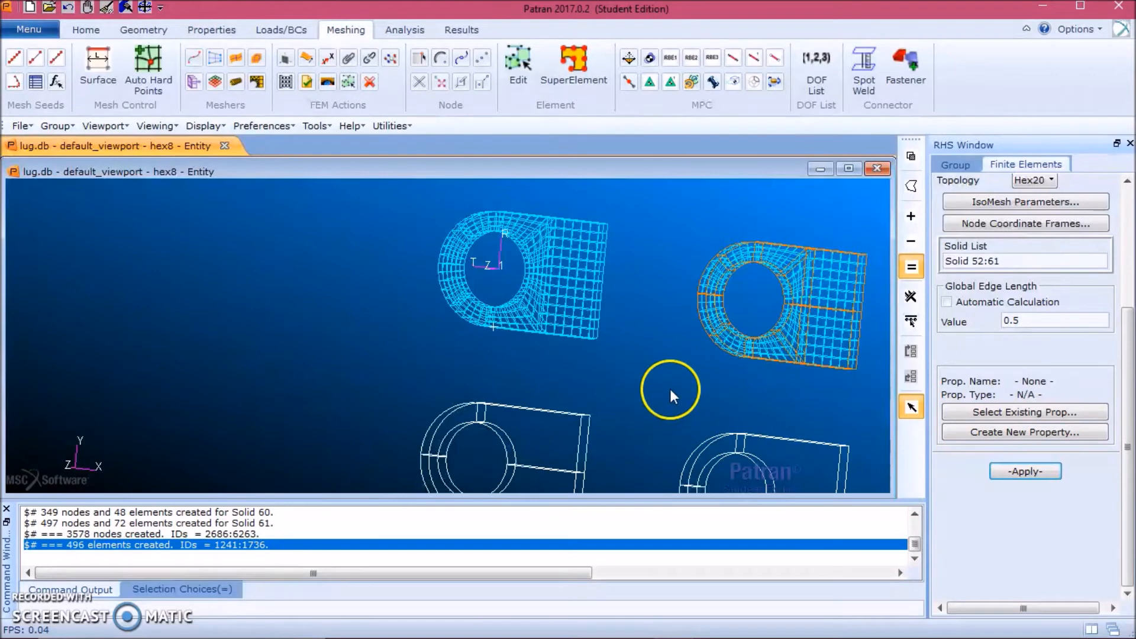
Switch the solid mesh to TetMesh with Tet4 topology and replace the input solids with the lower-left lug, Solid 8:11.
{"action": "scroll", "coordinate": [670, 391], "scroll_direction": "down", "scroll_amount": 2}
{"action": "scroll", "coordinate": [752, 462], "scroll_direction": "up", "scroll_amount": 2}
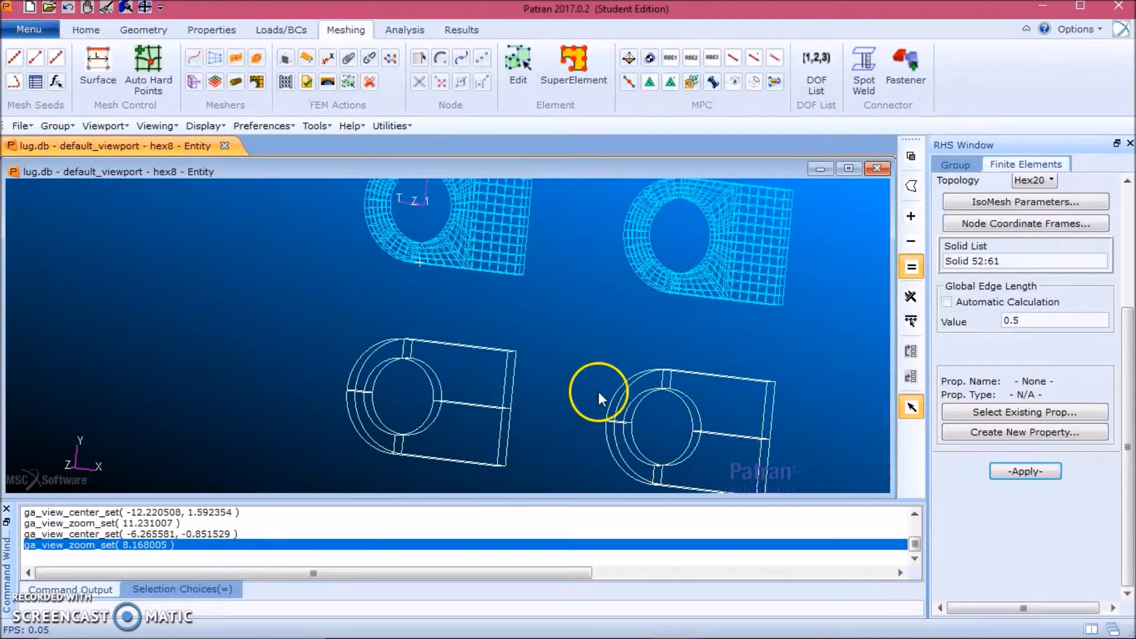
{"action": "left_click_drag", "start_coordinate": [1127, 310], "coordinate": [1128, 214]}
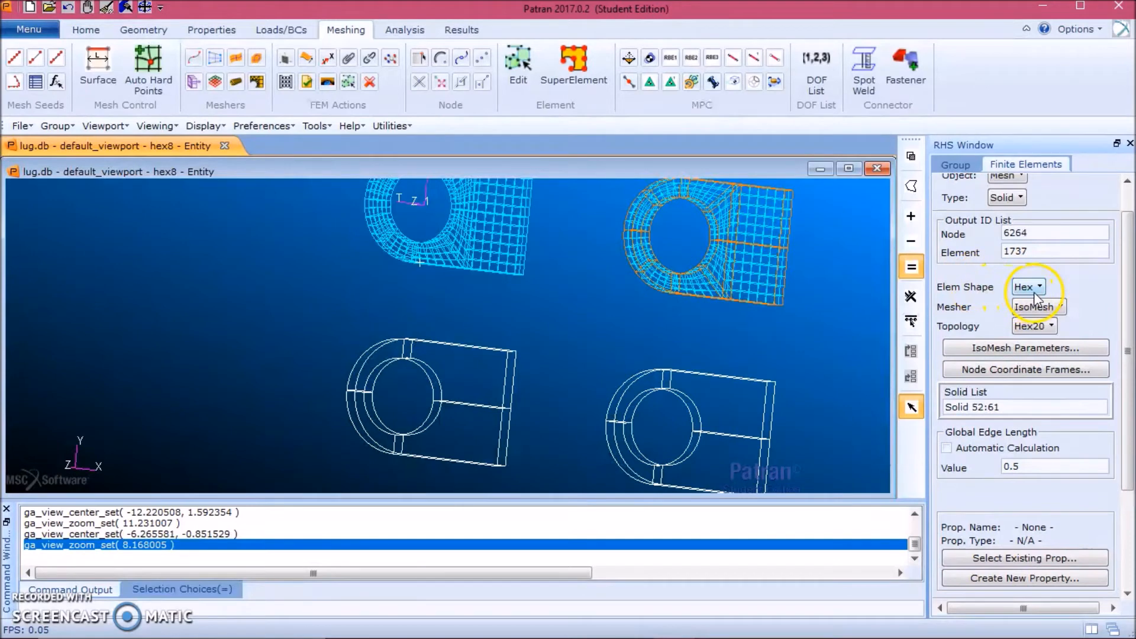
{"action": "left_click", "coordinate": [1030, 287]}
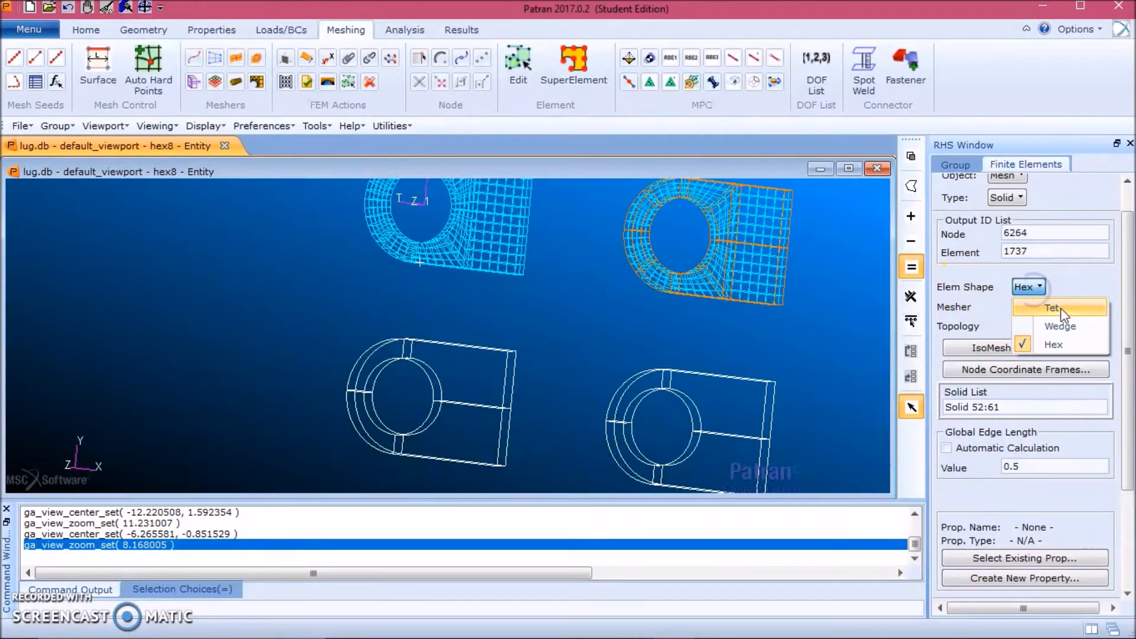
{"action": "left_click", "coordinate": [1059, 309]}
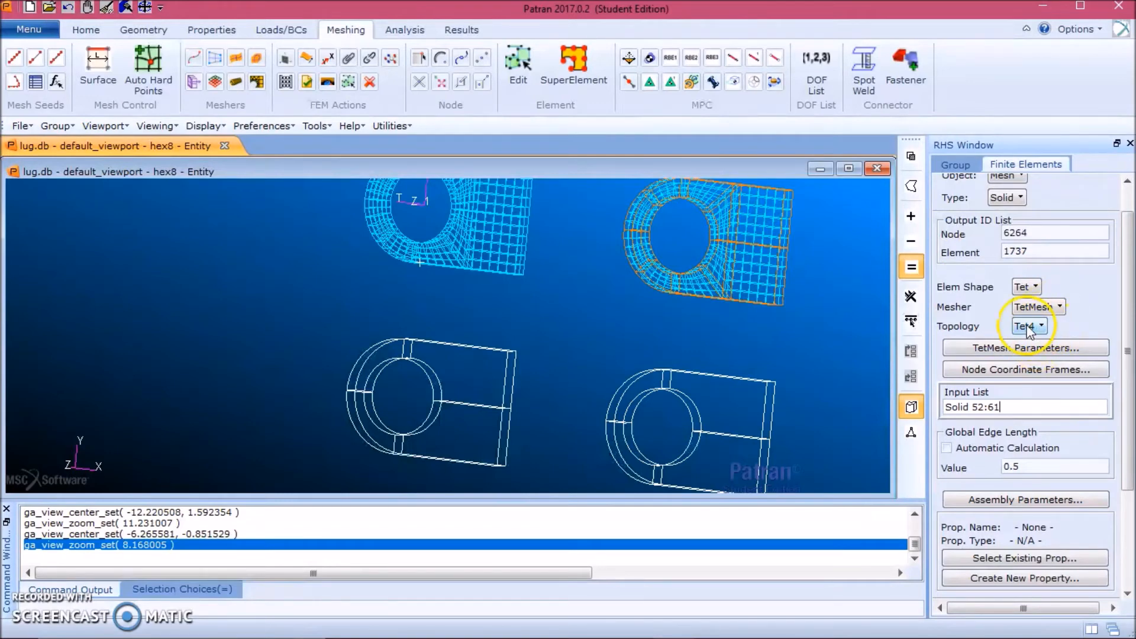
{"action": "left_click_drag", "start_coordinate": [1021, 405], "coordinate": [926, 398]}
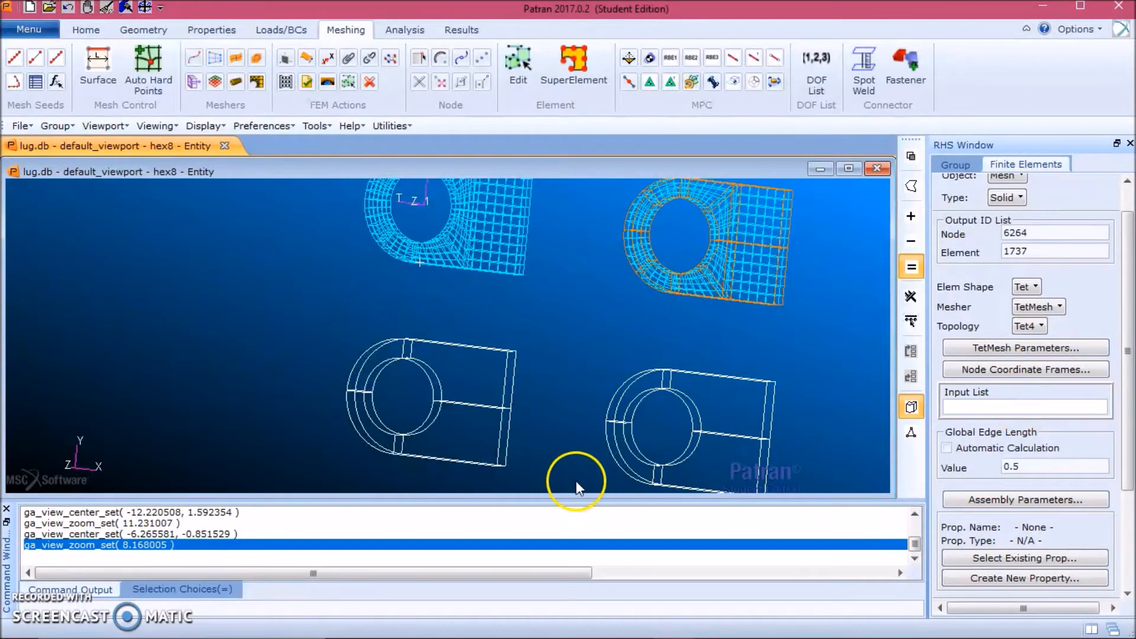
{"action": "left_click_drag", "start_coordinate": [527, 472], "coordinate": [328, 318]}
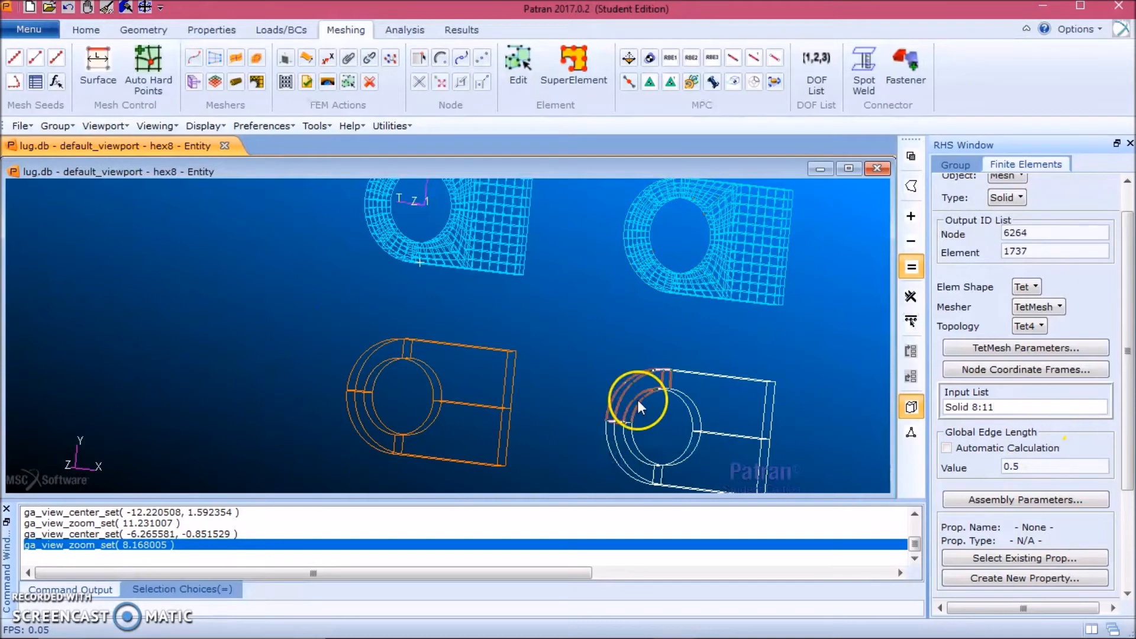
Turn on Match Parasolid Faces in the assembly parameters and pick the lower-left lug as the neighbor solids.
{"action": "scroll", "coordinate": [1115, 457], "scroll_direction": "down", "scroll_amount": 3}
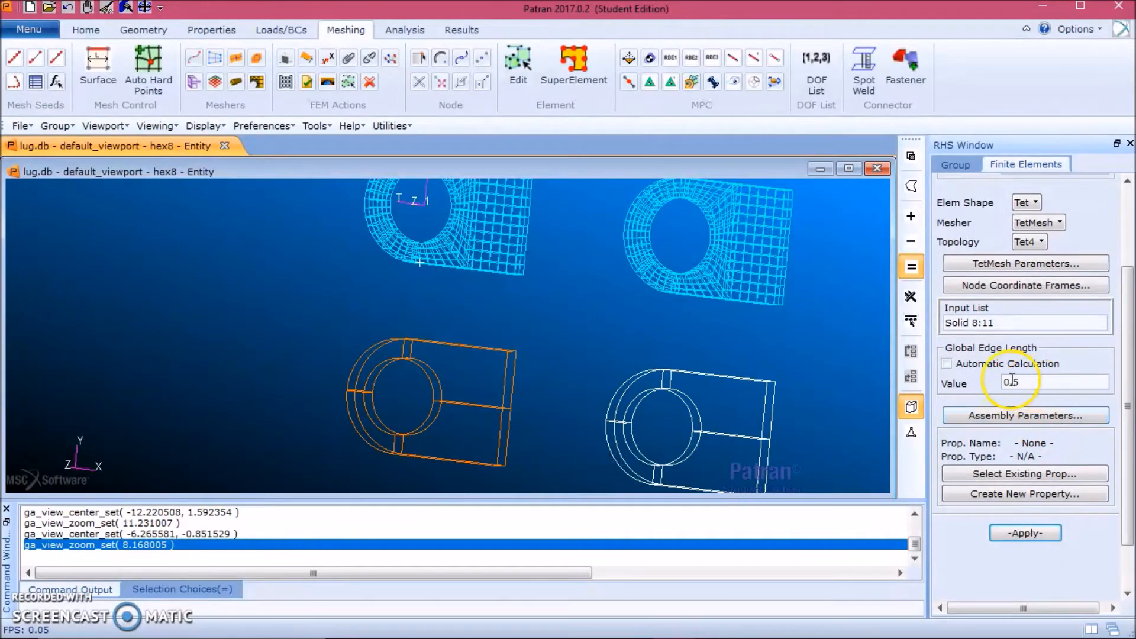
{"action": "left_click", "coordinate": [1026, 420]}
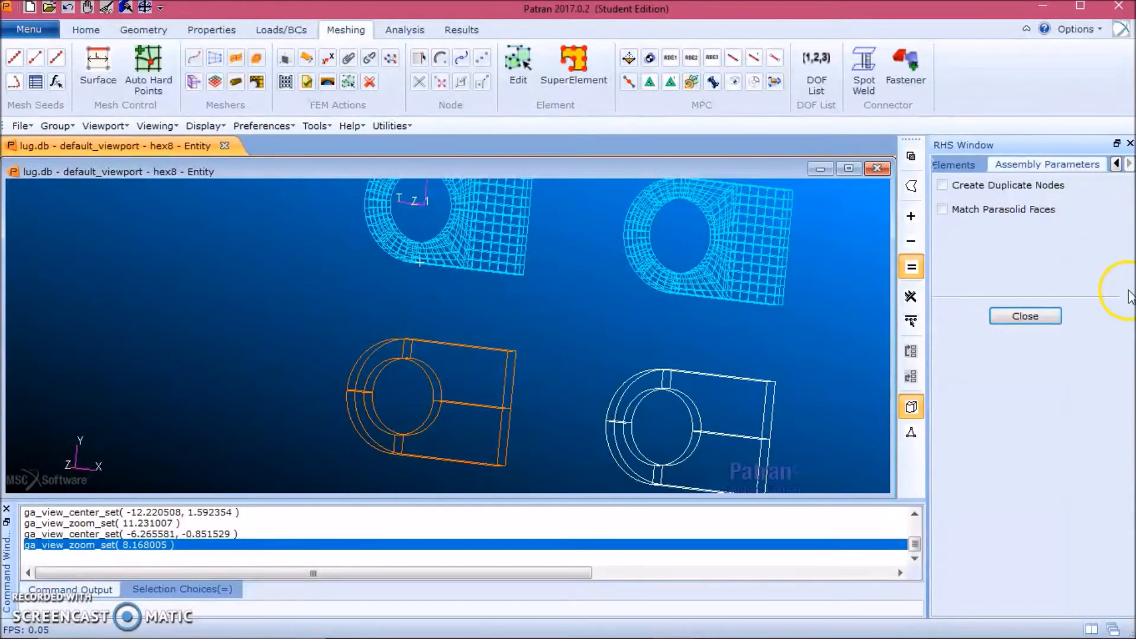
{"action": "left_click", "coordinate": [954, 211]}
{"action": "left_click", "coordinate": [995, 254]}
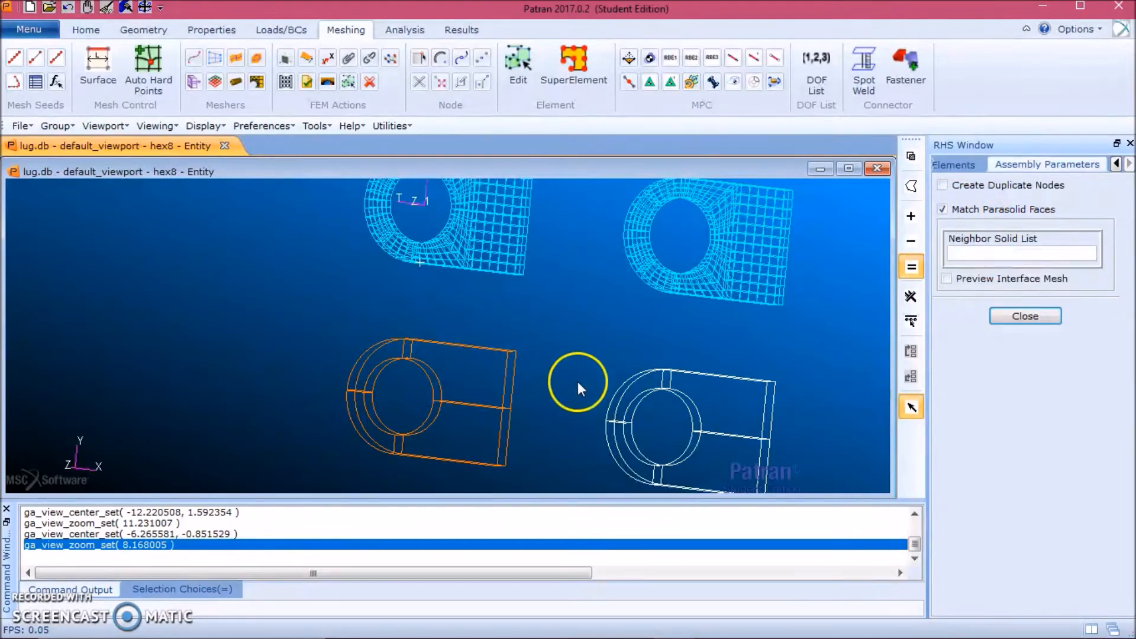
{"action": "left_click_drag", "start_coordinate": [526, 470], "coordinate": [340, 312]}
{"action": "left_click", "coordinate": [1043, 322]}
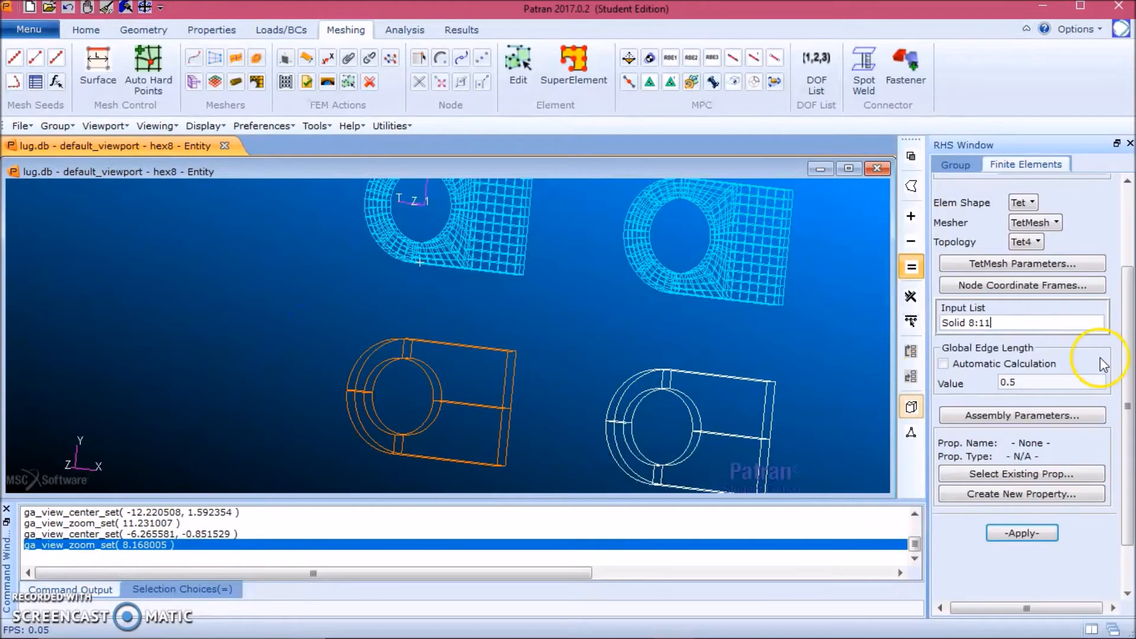
Mesh the lower-left lug (Solid 8:11) with Tet4 elements at a global edge length of 0.5 and acknowledge the message.
{"action": "scroll", "coordinate": [1106, 406], "scroll_direction": "down", "scroll_amount": 3}
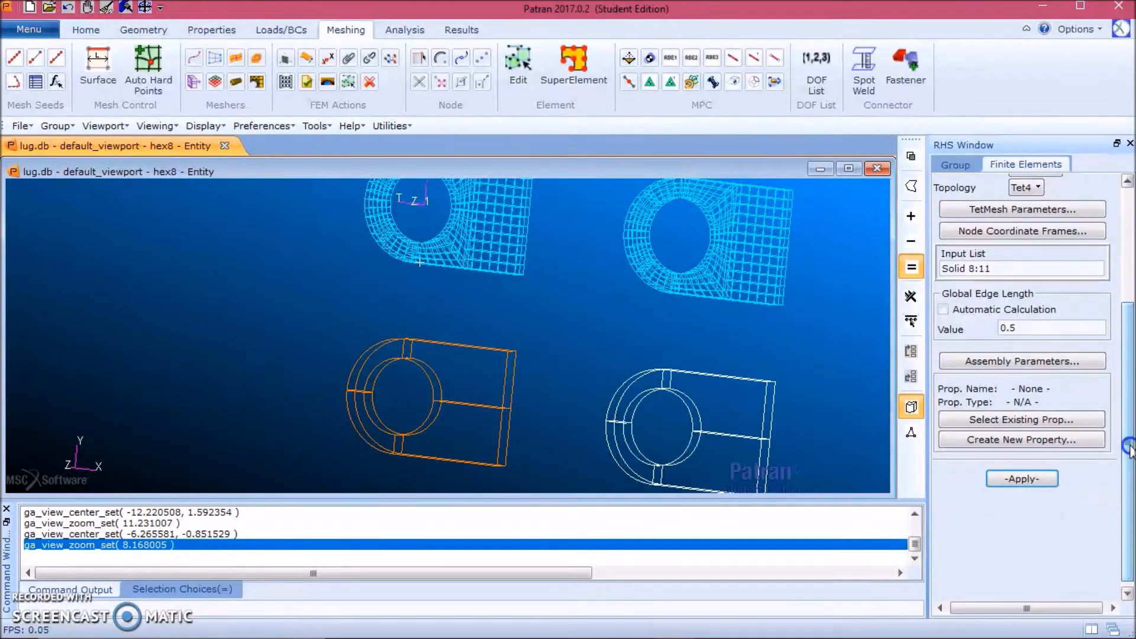
{"action": "left_click", "coordinate": [1045, 485]}
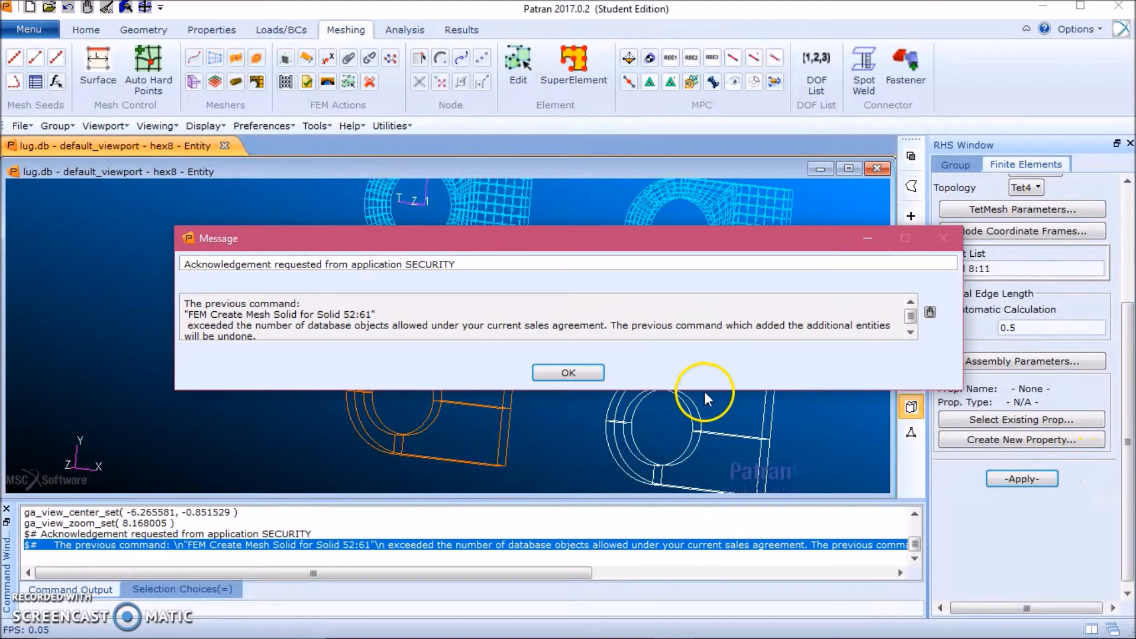
{"action": "left_click", "coordinate": [578, 374]}
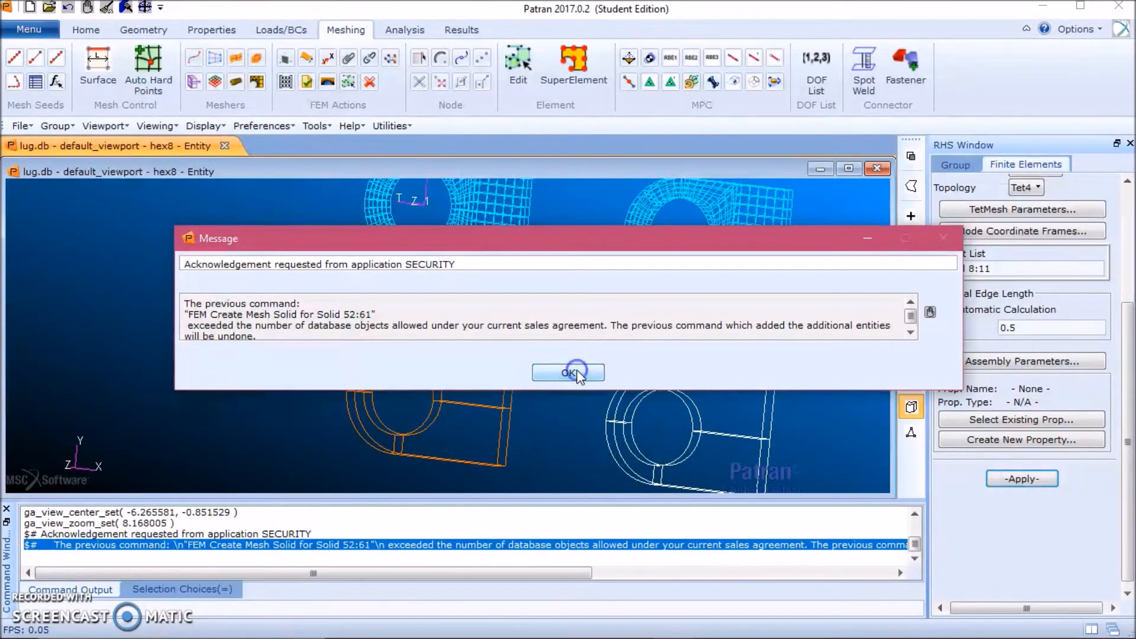
{"action": "left_click", "coordinate": [1046, 486]}
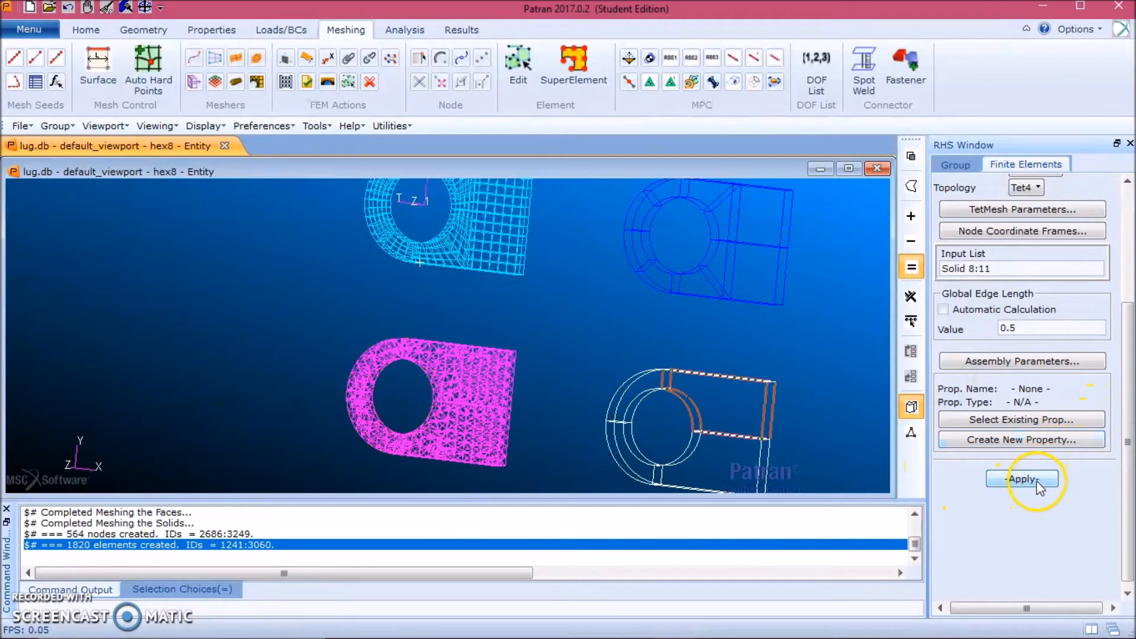
{"action": "middle_click_drag", "start_coordinate": [629, 399], "coordinate": [641, 370]}
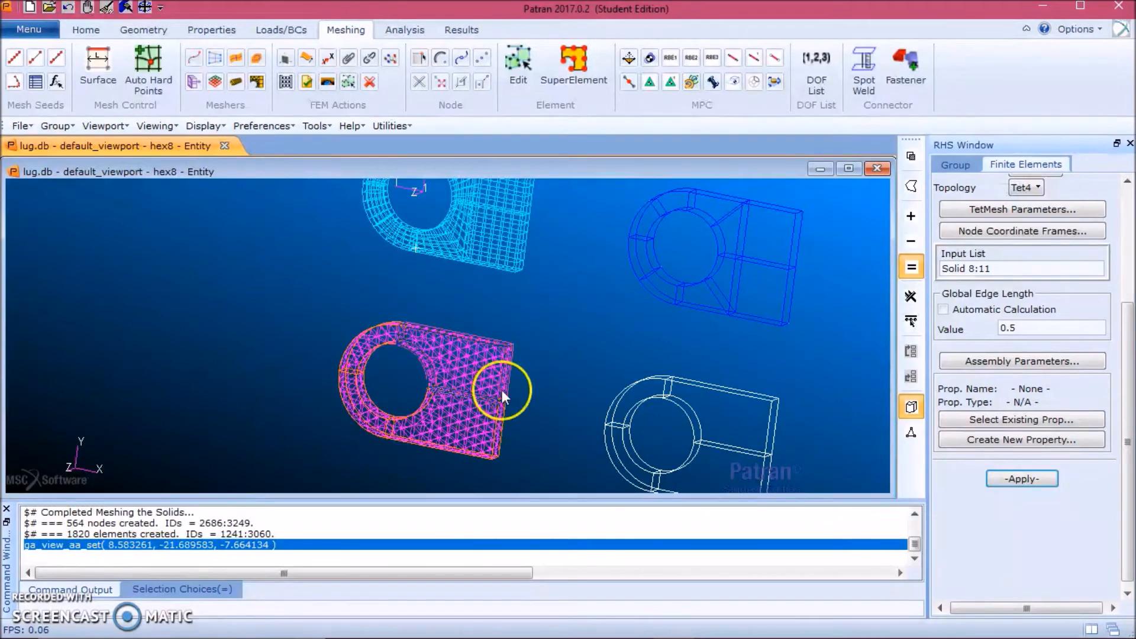
{"action": "middle_click_drag", "start_coordinate": [502, 389], "coordinate": [685, 387]}
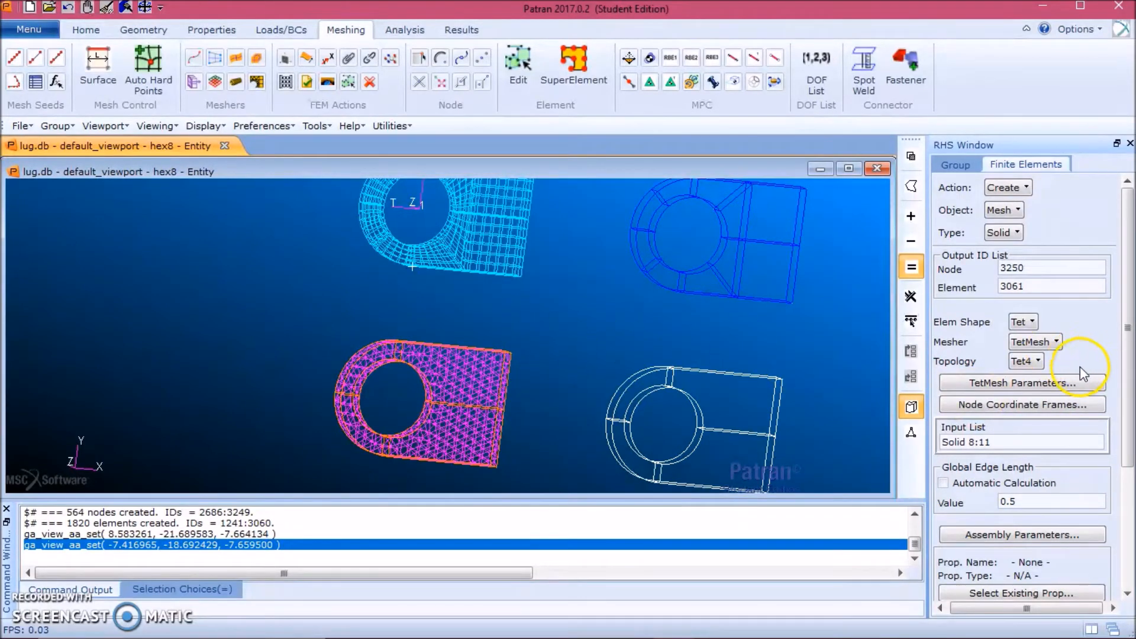
{"action": "left_click", "coordinate": [1037, 362]}
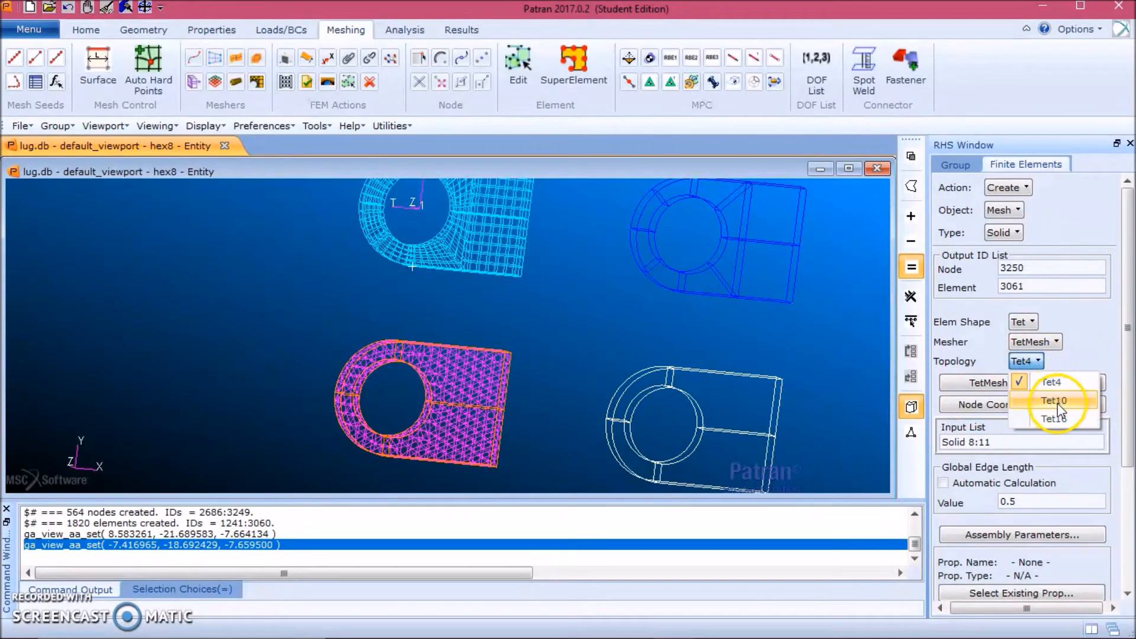
{"action": "left_click", "coordinate": [1027, 362]}
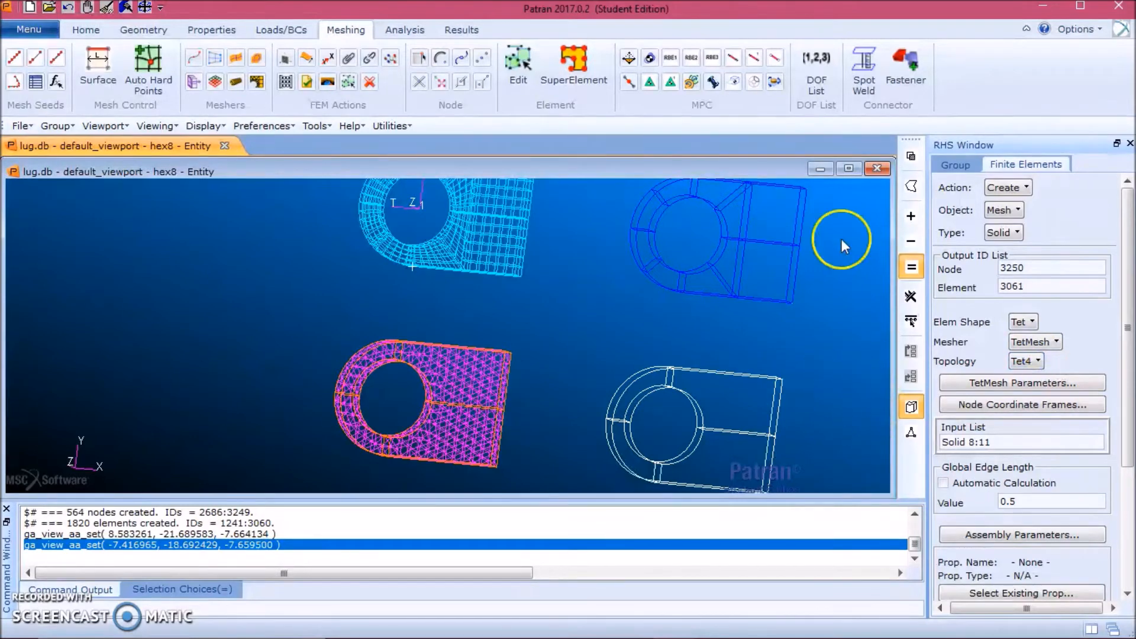
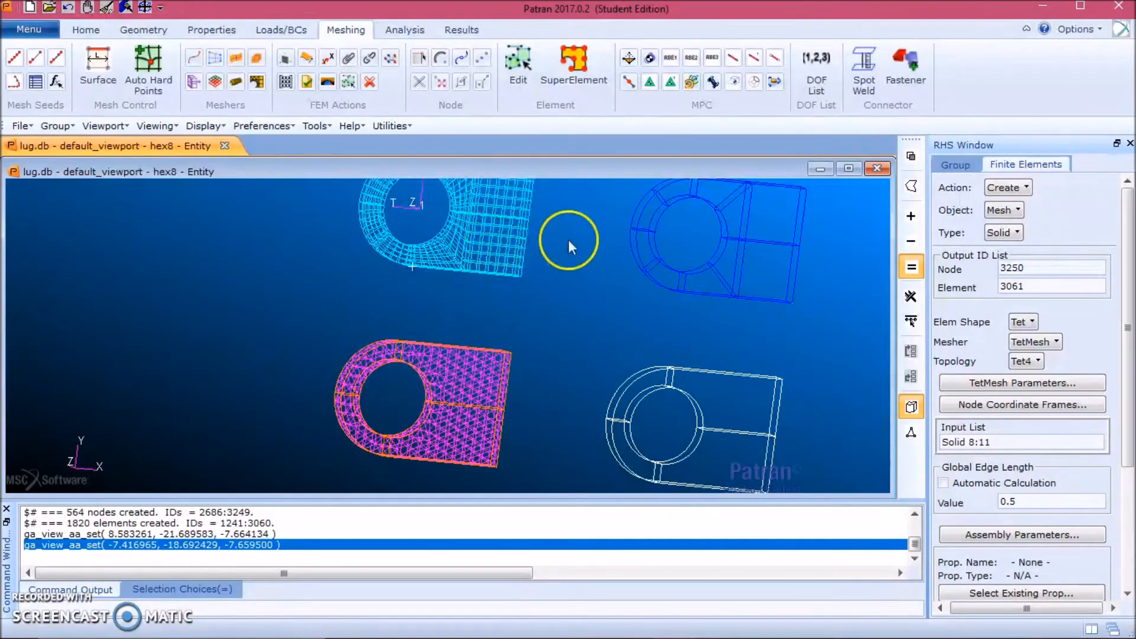
Equivalence all mesh nodes with the Tolerance Cube method at a tolerance of 0.005.
{"action": "left_click", "coordinate": [579, 308]}
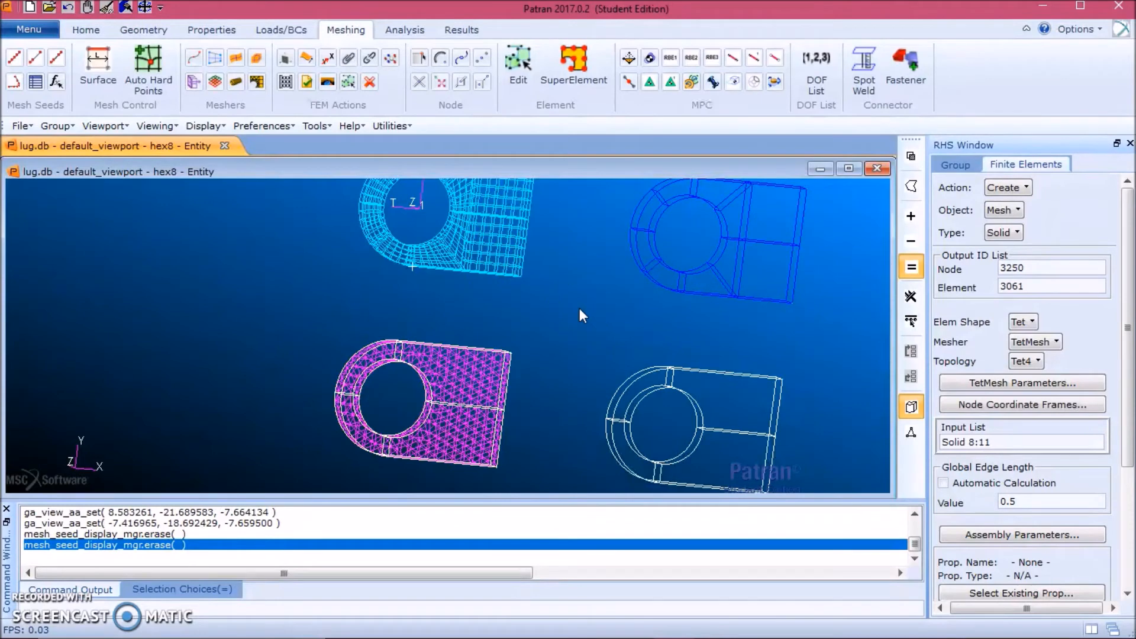
{"action": "left_click", "coordinate": [1013, 188]}
{"action": "left_click", "coordinate": [1047, 319]}
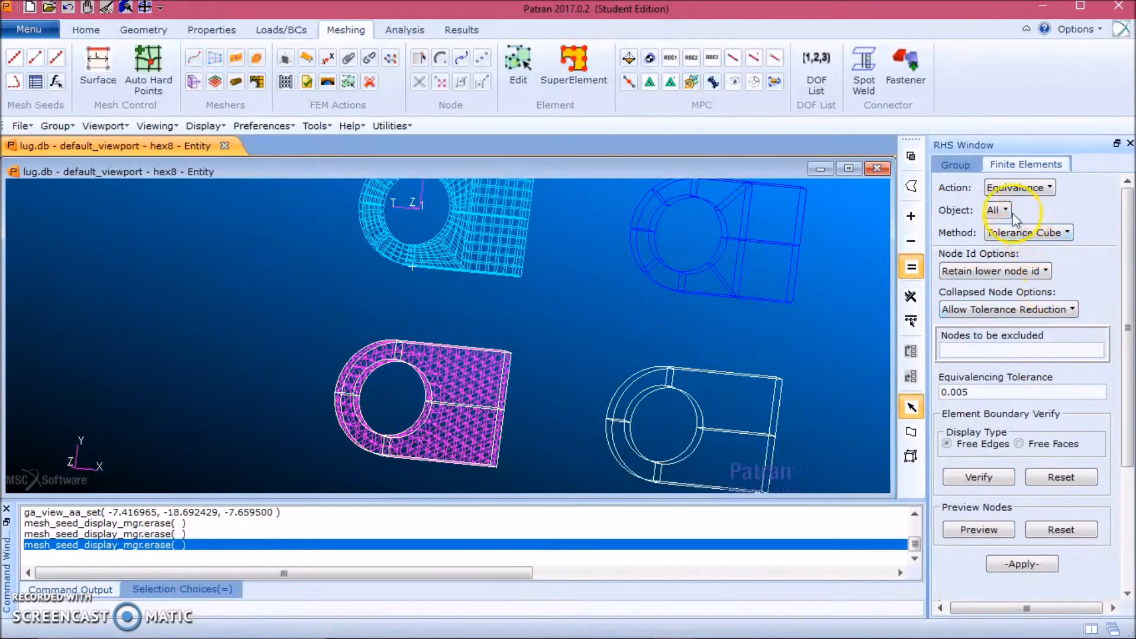
{"action": "left_click_drag", "start_coordinate": [1124, 263], "coordinate": [1124, 382]}
{"action": "left_click", "coordinate": [1042, 383]}
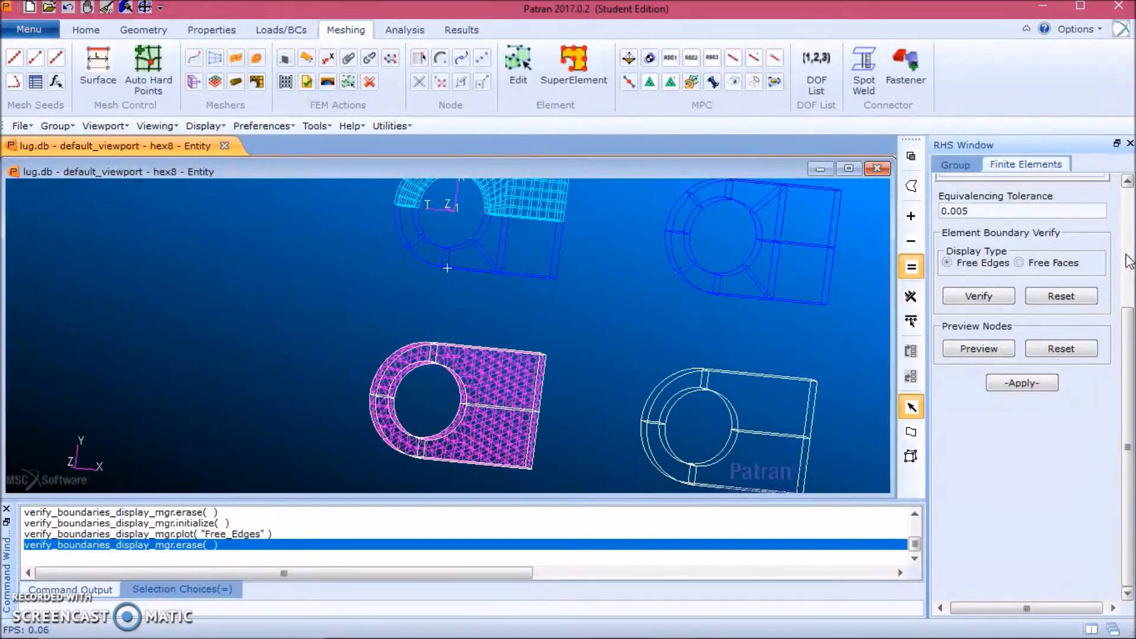
{"action": "left_click", "coordinate": [514, 267]}
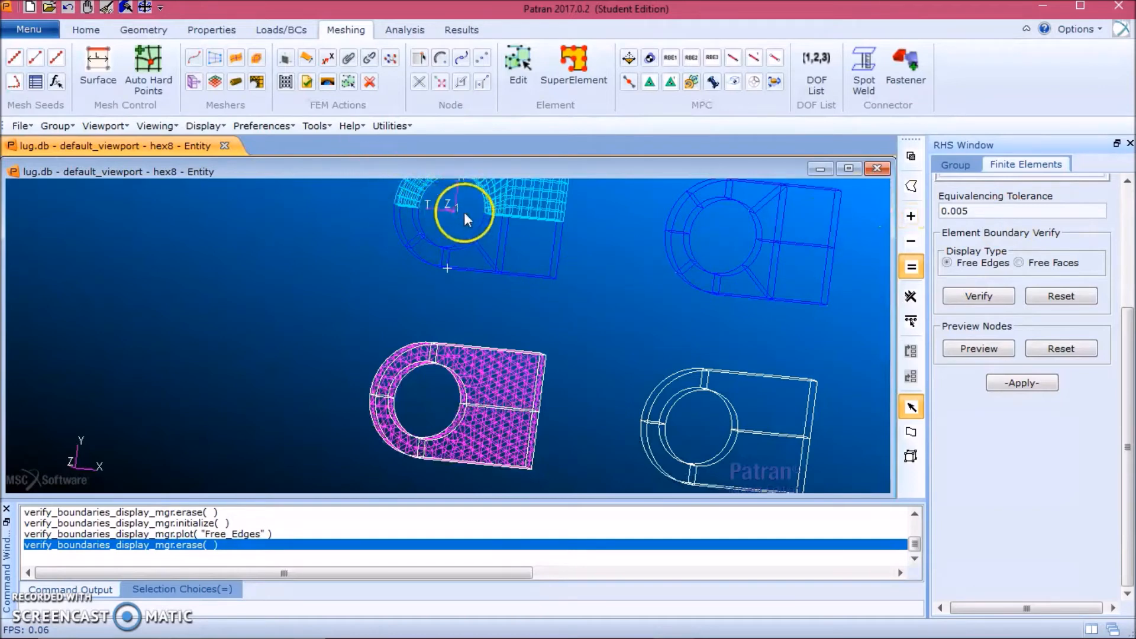
Copy cylindrical frame Coord 1 onto the upper-right lug by translating it along <15 0 0>, with auto execute off.
{"action": "left_click", "coordinate": [145, 30]}
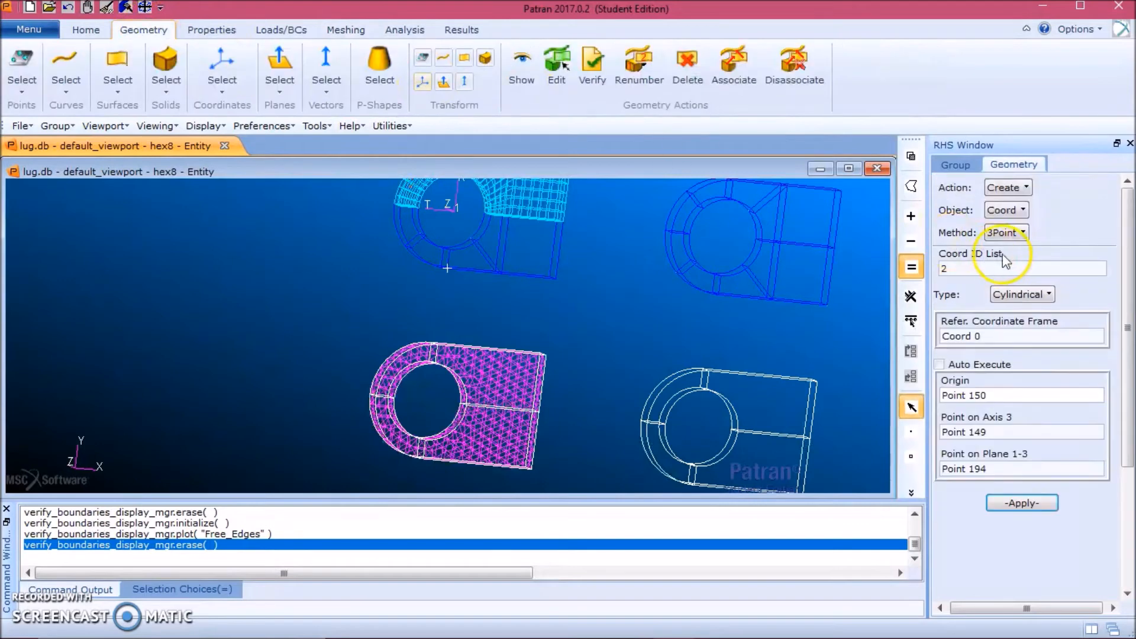
{"action": "left_click", "coordinate": [1030, 194]}
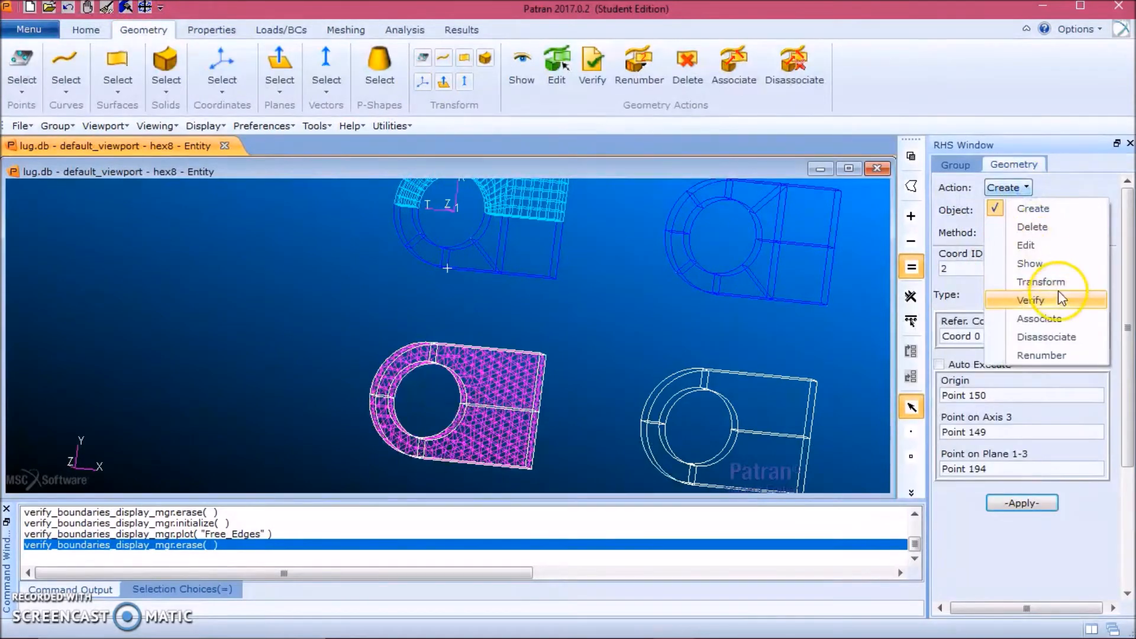
{"action": "left_click", "coordinate": [1034, 281]}
{"action": "left_click", "coordinate": [1004, 210]}
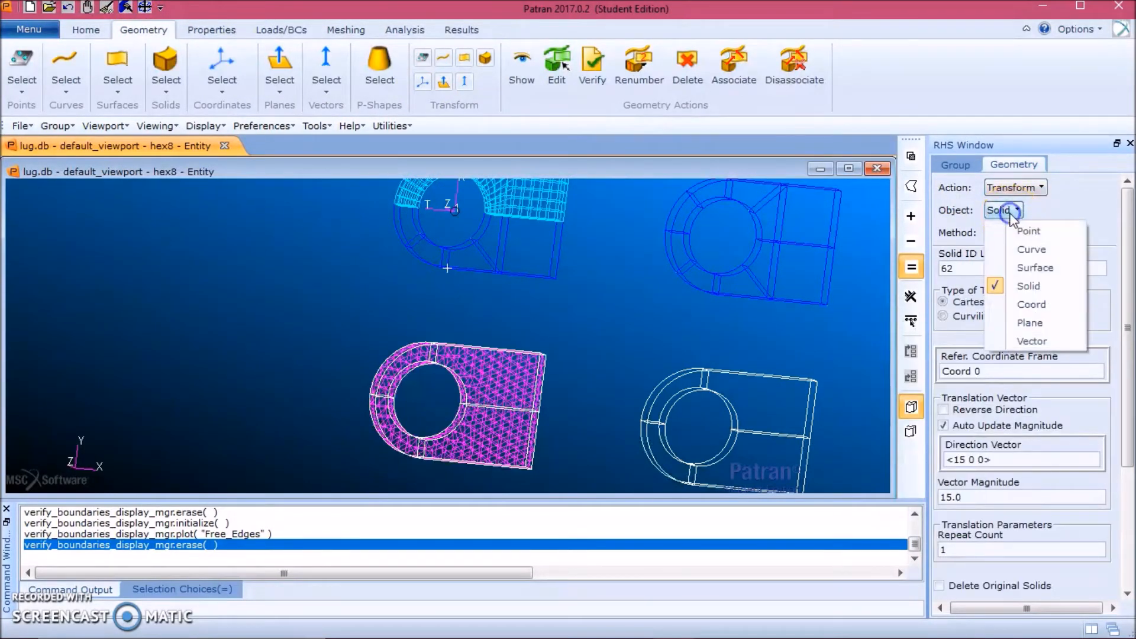
{"action": "left_click", "coordinate": [1046, 306]}
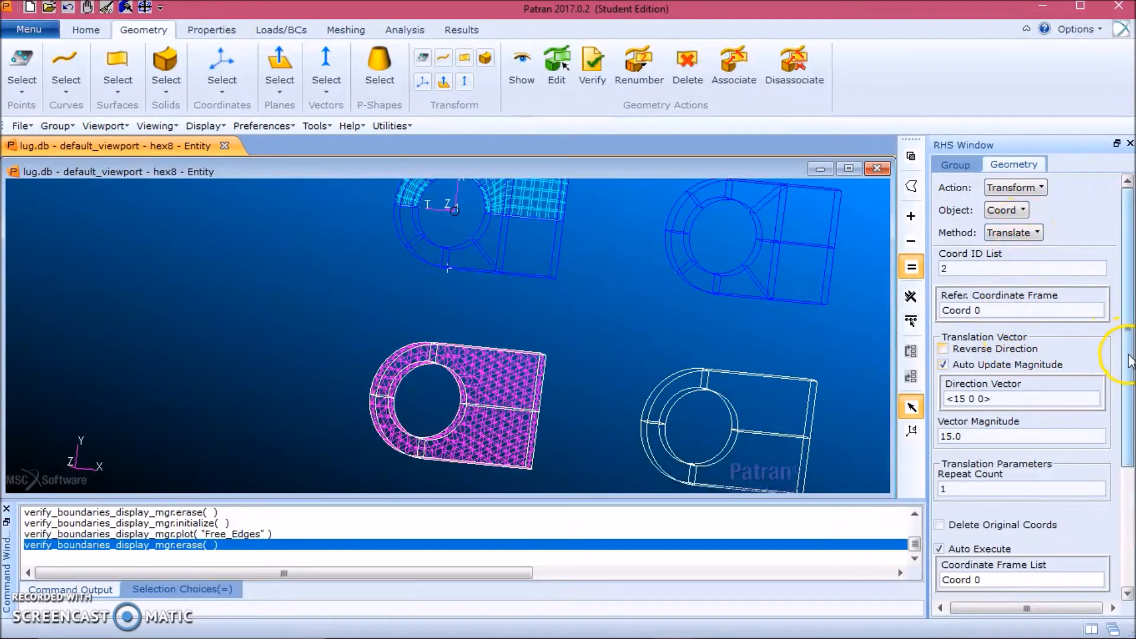
{"action": "scroll", "coordinate": [1064, 377], "scroll_direction": "down", "scroll_amount": 1}
{"action": "left_click", "coordinate": [960, 342]}
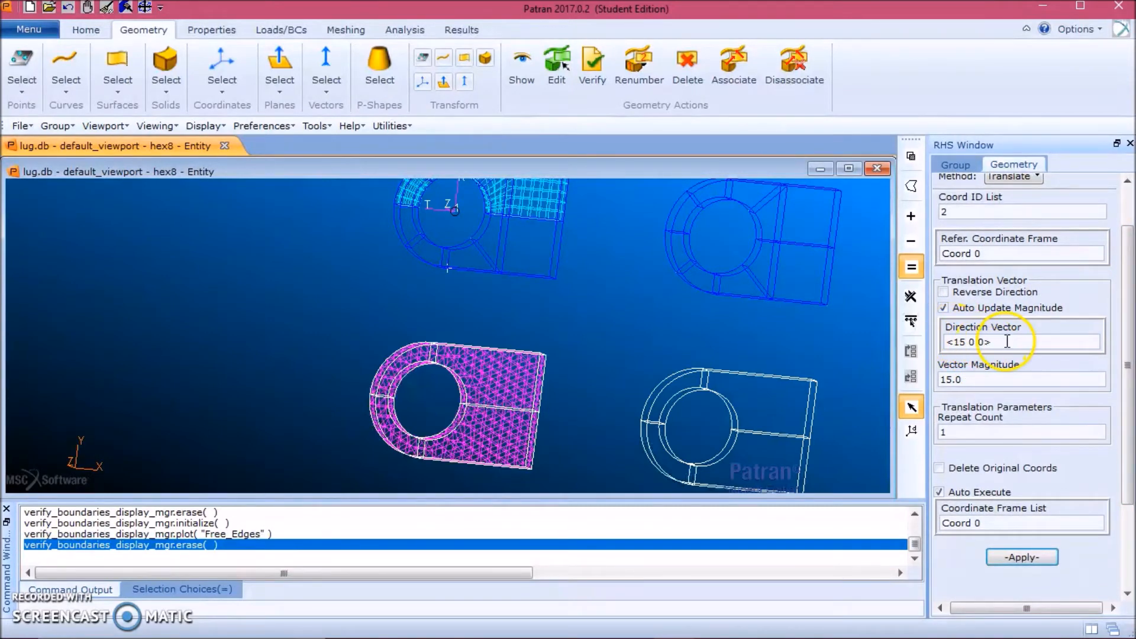
{"action": "left_click", "coordinate": [941, 493]}
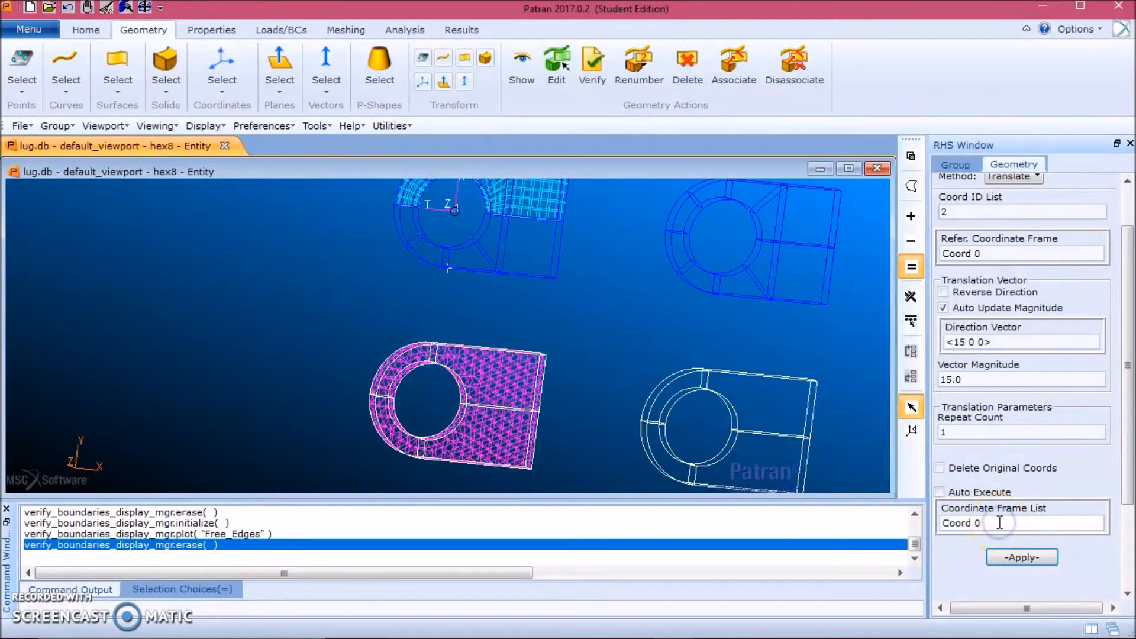
{"action": "left_click", "coordinate": [453, 207]}
{"action": "left_click", "coordinate": [1053, 562]}
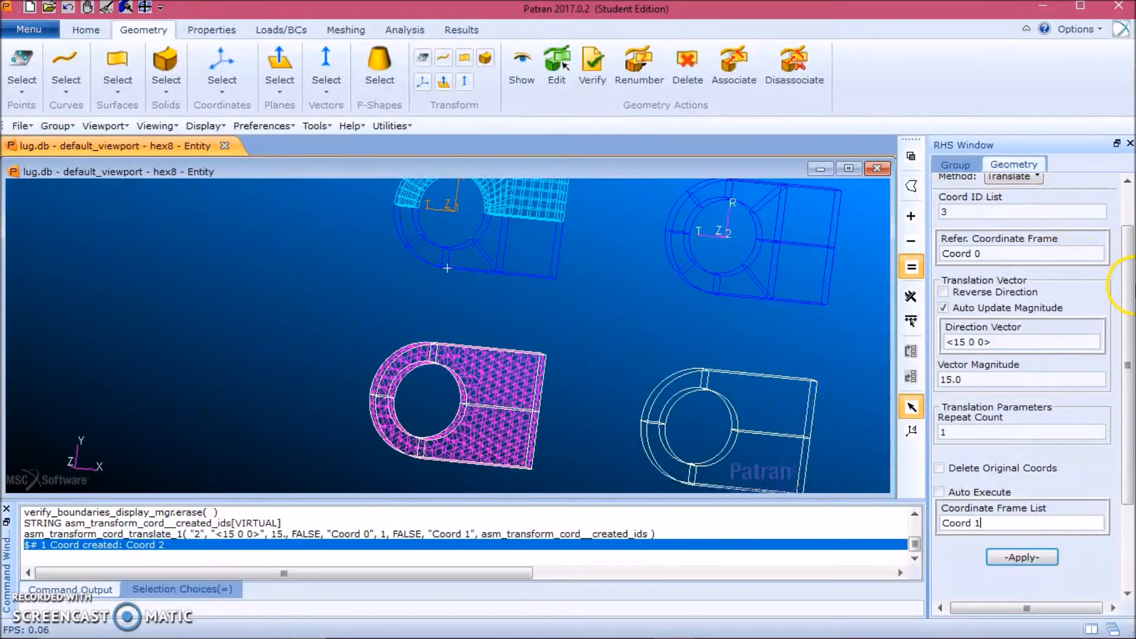
Copy coordinate frames 1 and 2 onto the two lower lugs by translating them along <0 -10 0>.
{"action": "scroll", "coordinate": [1128, 296], "scroll_direction": "up", "scroll_amount": 2}
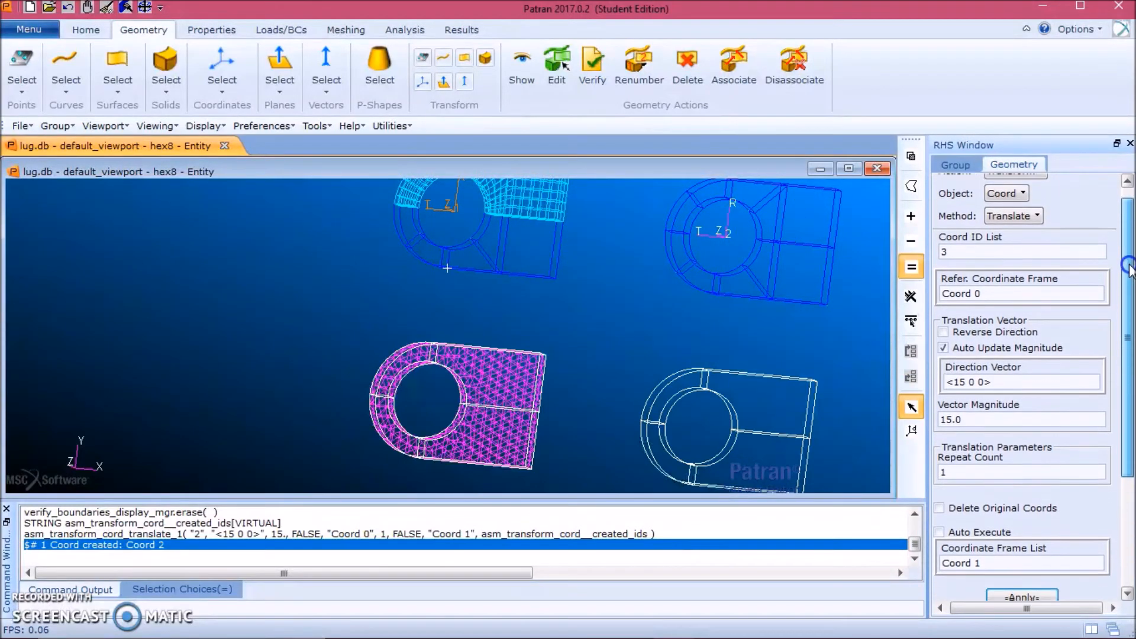
{"action": "left_click", "coordinate": [977, 370]}
{"action": "key", "text": "BackSpace"}
{"action": "key", "text": "BackSpace"}
{"action": "key", "text": "BackSpace"}
{"action": "key", "text": "BackSpace"}
{"action": "key", "text": "BackSpace"}
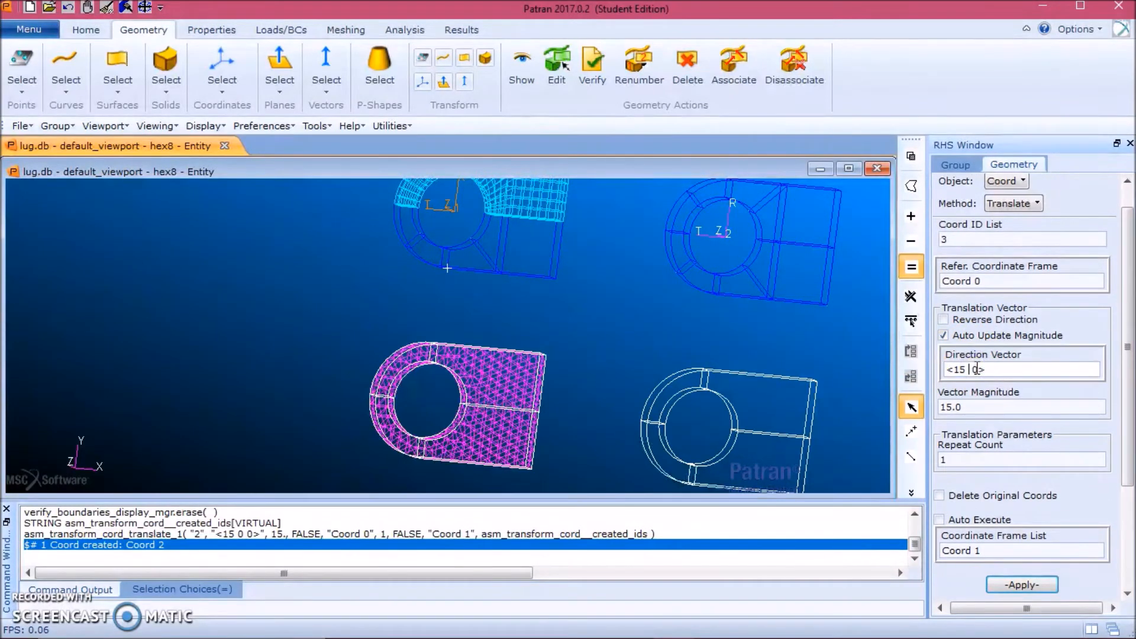
{"action": "type", "text": "0 -10"}
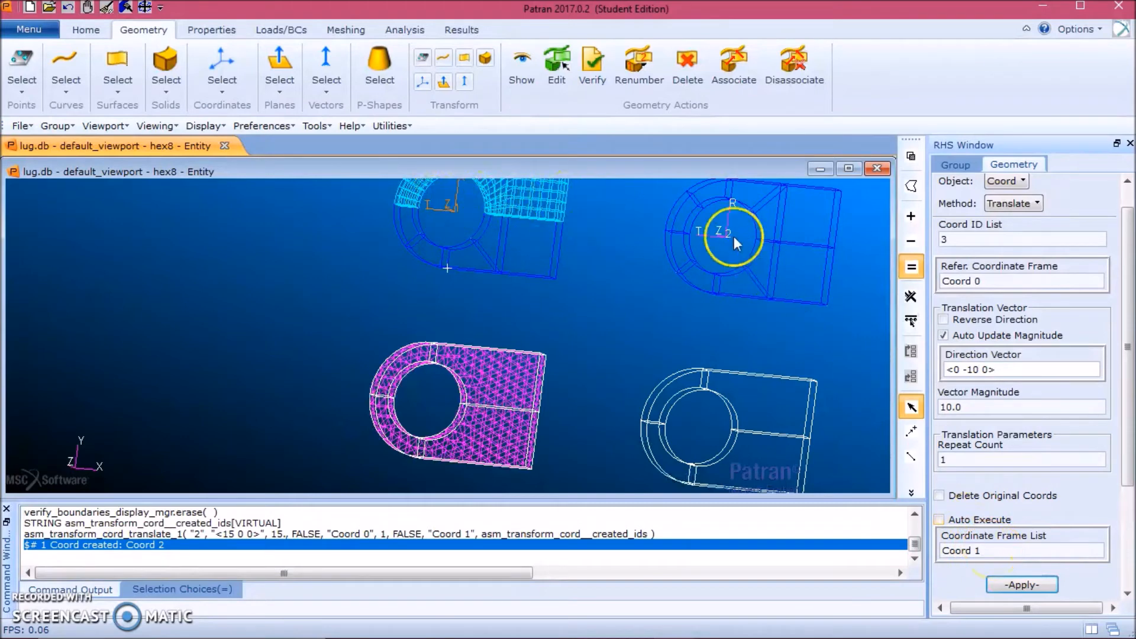
{"action": "double_click", "coordinate": [1040, 545]}
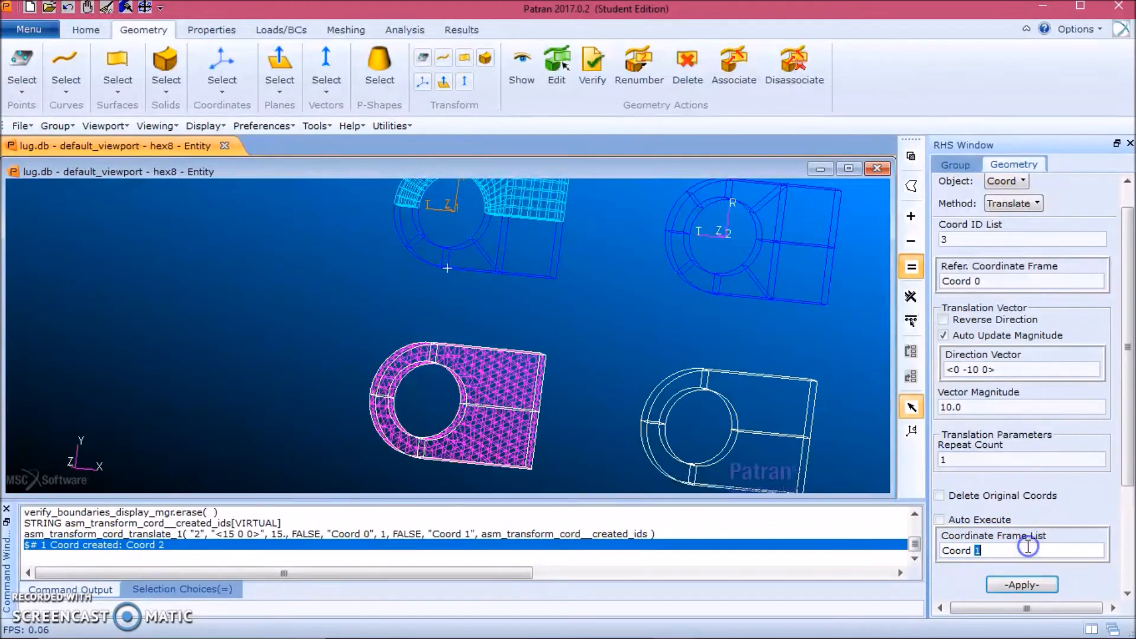
{"action": "left_click", "coordinate": [456, 207]}
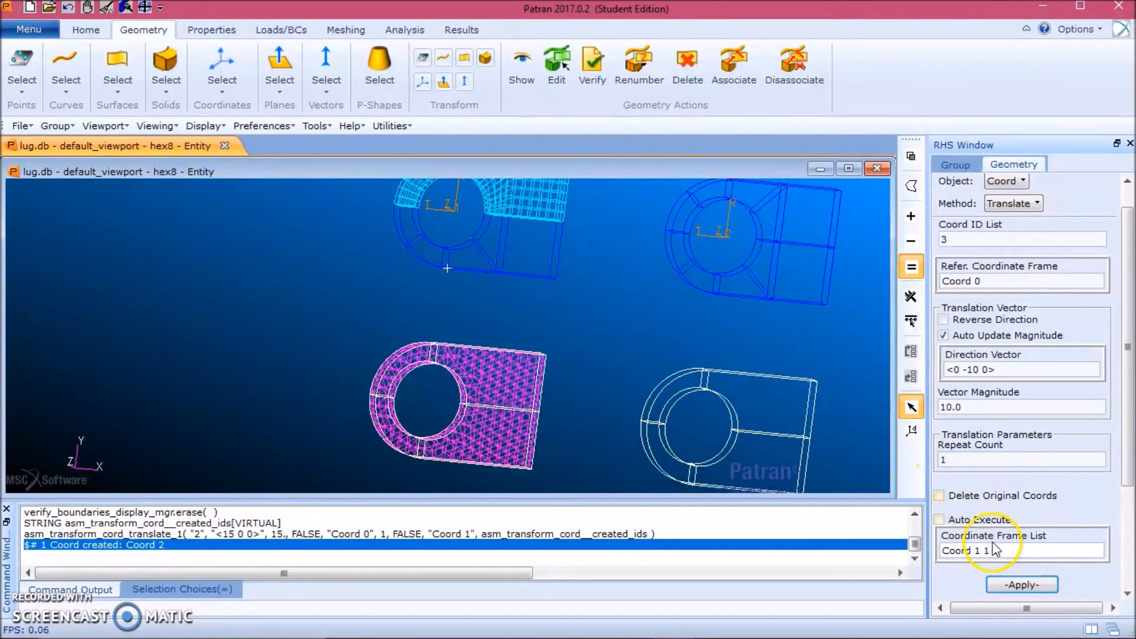
{"action": "left_click", "coordinate": [980, 551]}
{"action": "key", "text": "BackSpace"}
{"action": "key", "text": "BackSpace"}
{"action": "left_click", "coordinate": [1020, 585]}
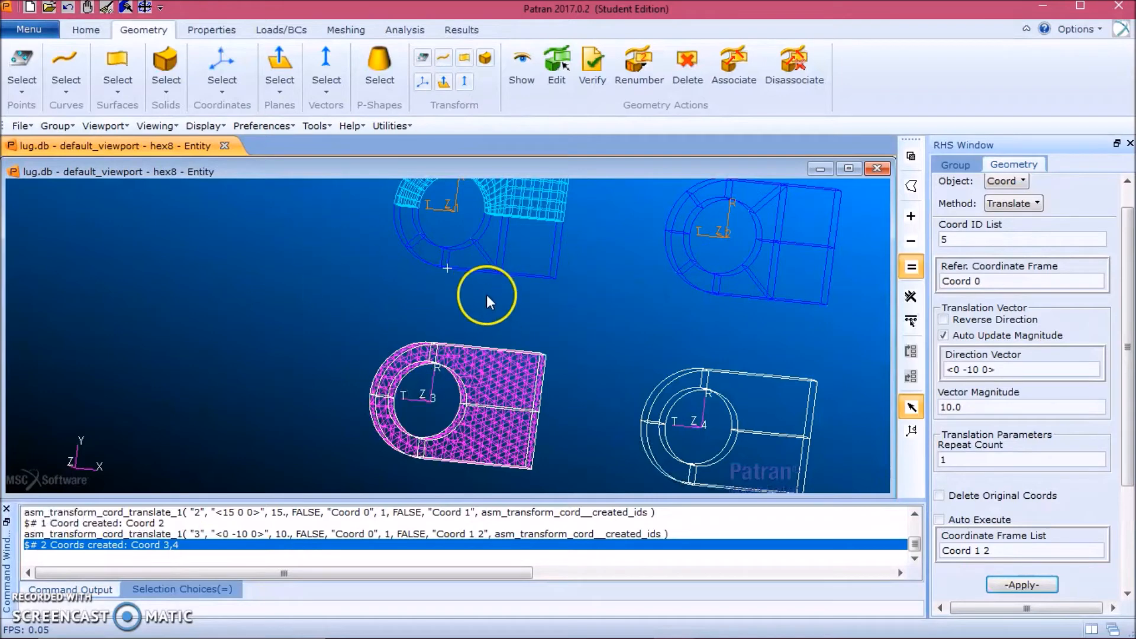
Set up a scalar spatial PCL Function field named sin_pressure_hex8 in the real coordinate system Coord 1.
{"action": "left_click", "coordinate": [295, 29]}
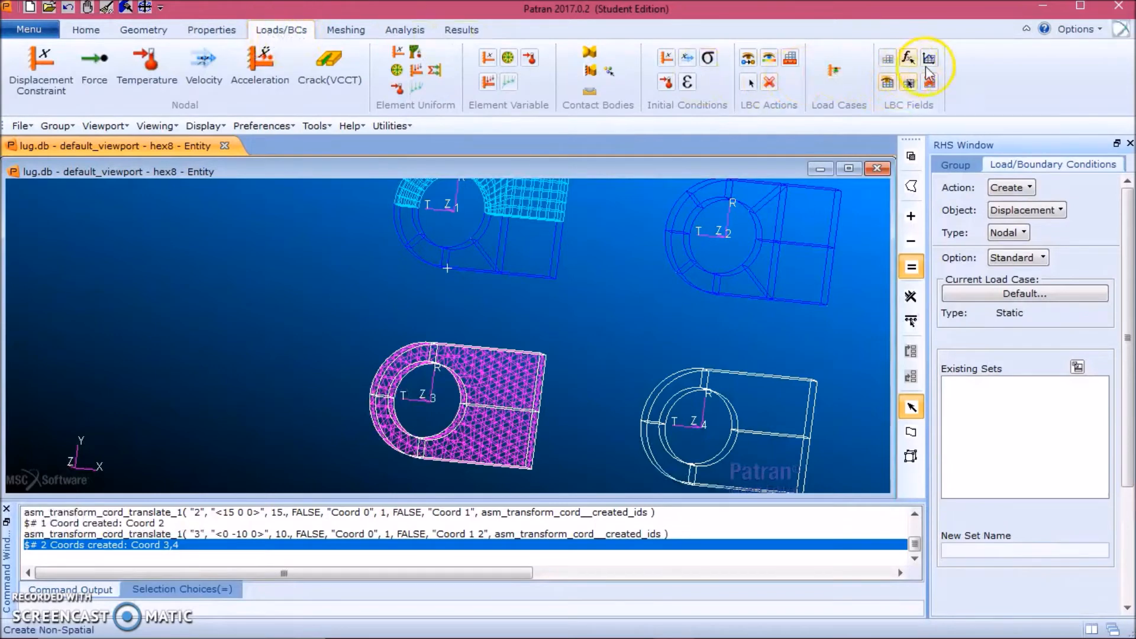
{"action": "left_click", "coordinate": [887, 58]}
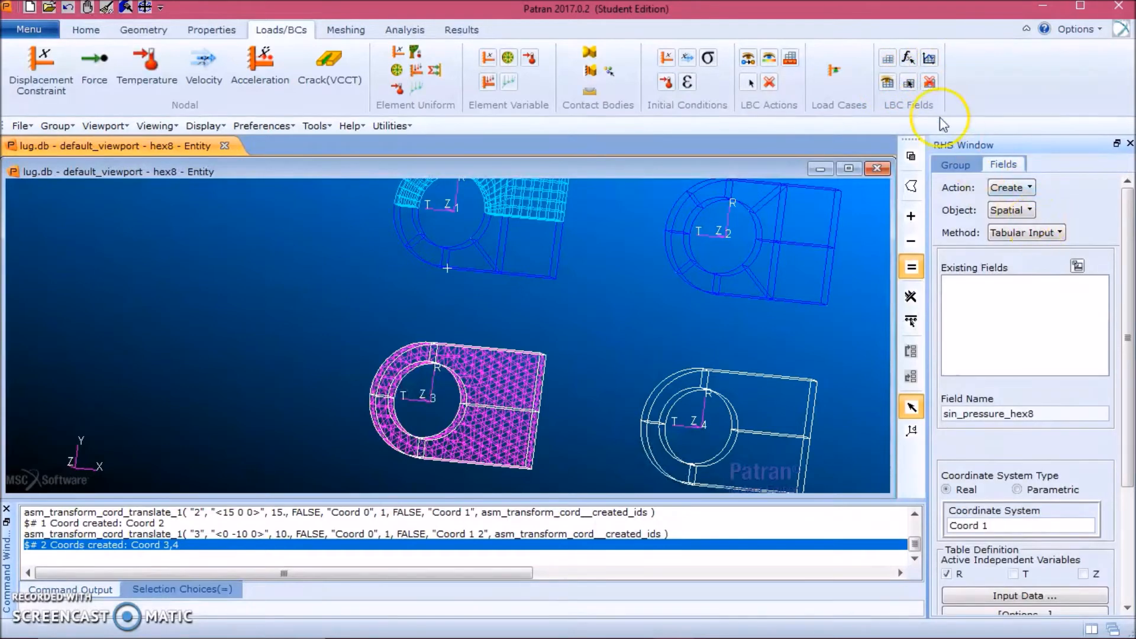
{"action": "left_click", "coordinate": [1052, 234]}
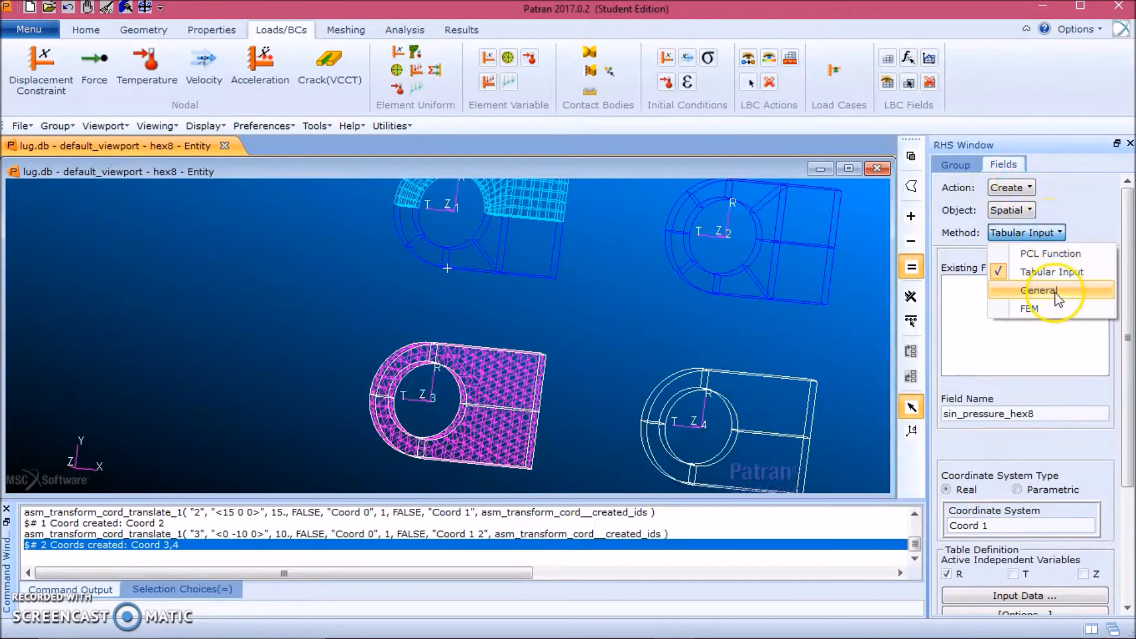
{"action": "left_click", "coordinate": [1057, 254]}
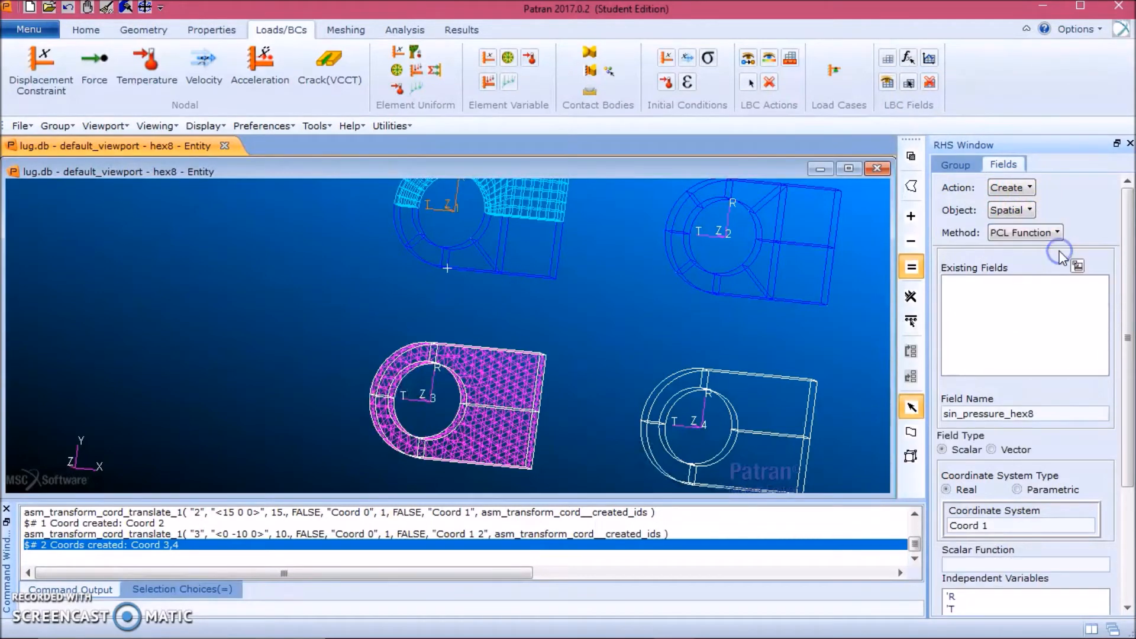
{"action": "scroll", "coordinate": [1128, 337], "scroll_direction": "down", "scroll_amount": 3}
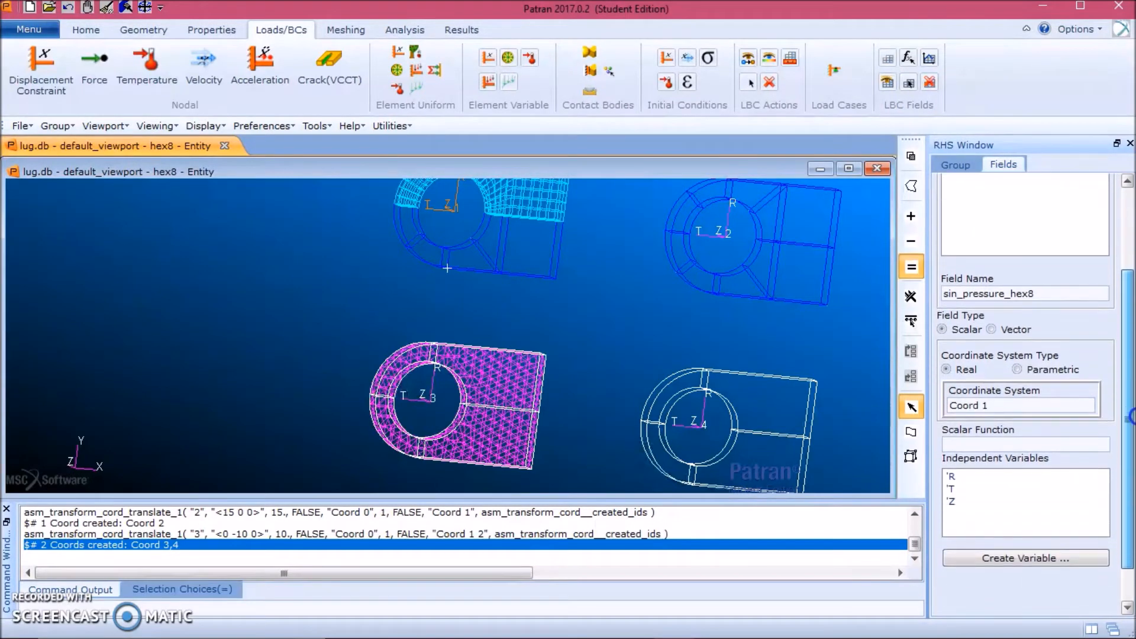
{"action": "left_click", "coordinate": [1013, 403]}
{"action": "type", "text": "1"}
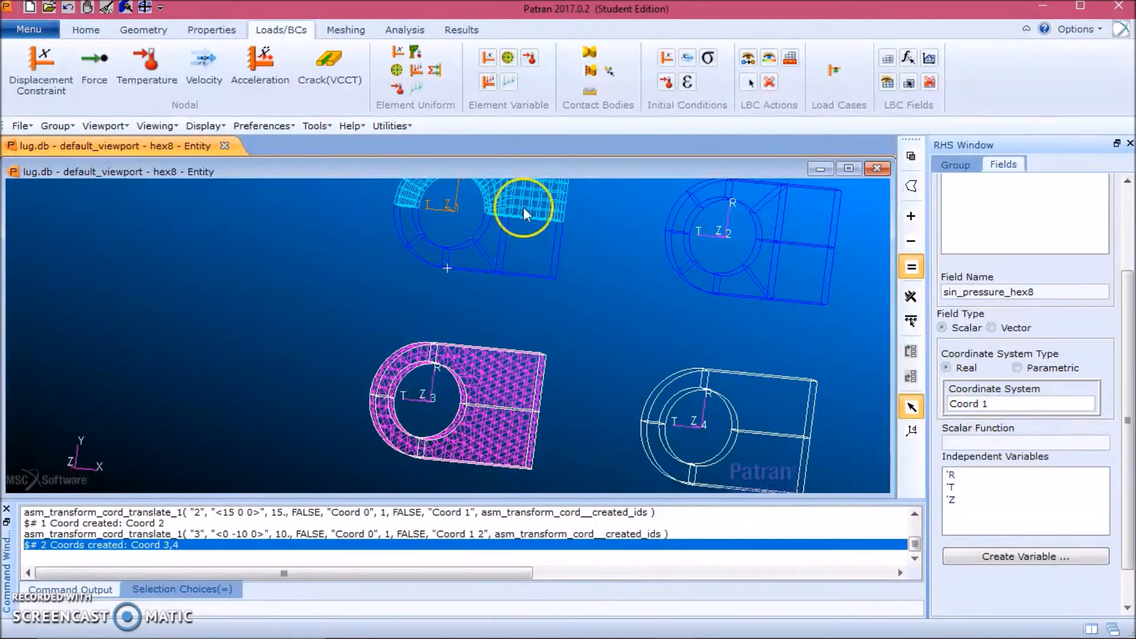
{"action": "left_click", "coordinate": [452, 207]}
{"action": "left_click_drag", "start_coordinate": [1060, 299], "coordinate": [952, 291]}
{"action": "left_click", "coordinate": [999, 297]}
{"action": "left_click", "coordinate": [1044, 292]}
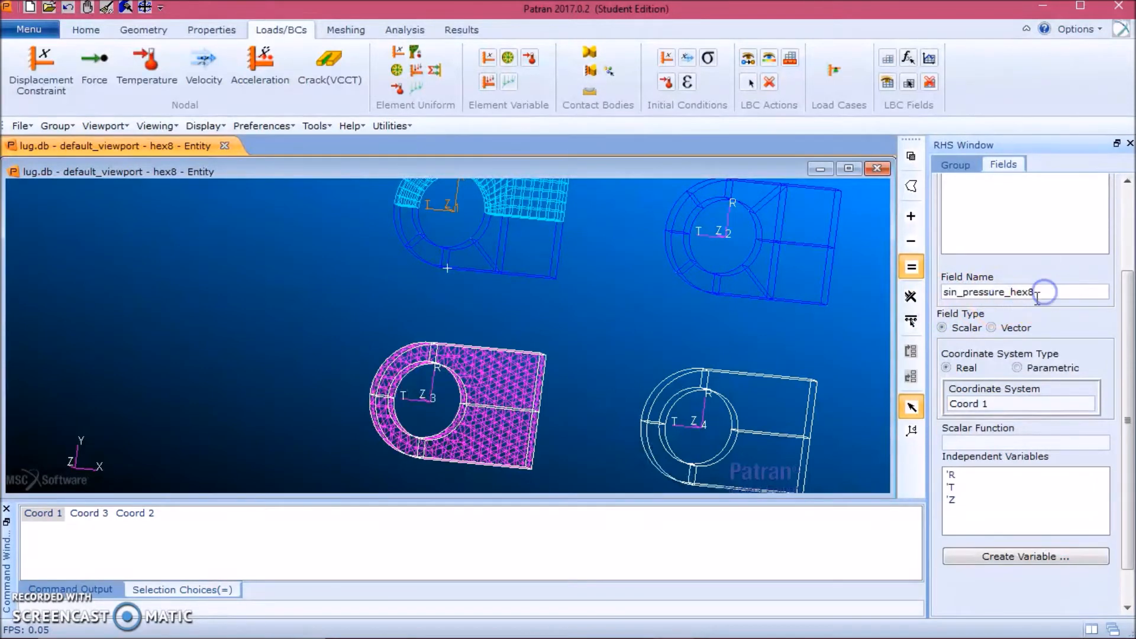
Enter sinr('T) as the scalar function and create the sin_pressure_hex8 field.
{"action": "left_click", "coordinate": [977, 442]}
{"action": "type", "text": "T)"}
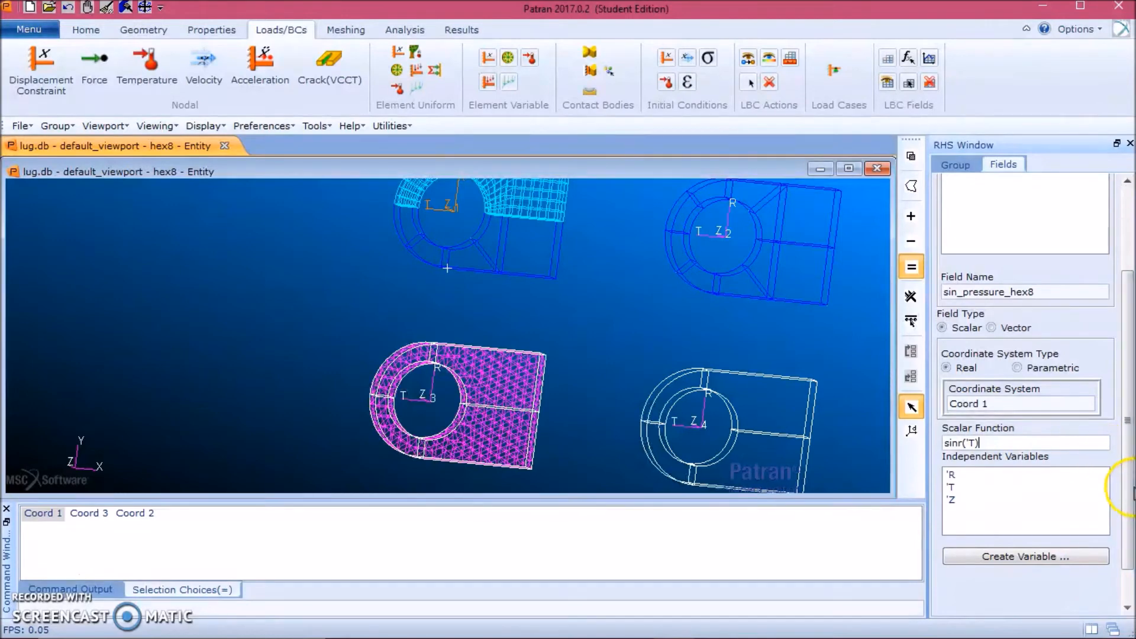
{"action": "scroll", "coordinate": [1132, 496], "scroll_direction": "down", "scroll_amount": 2}
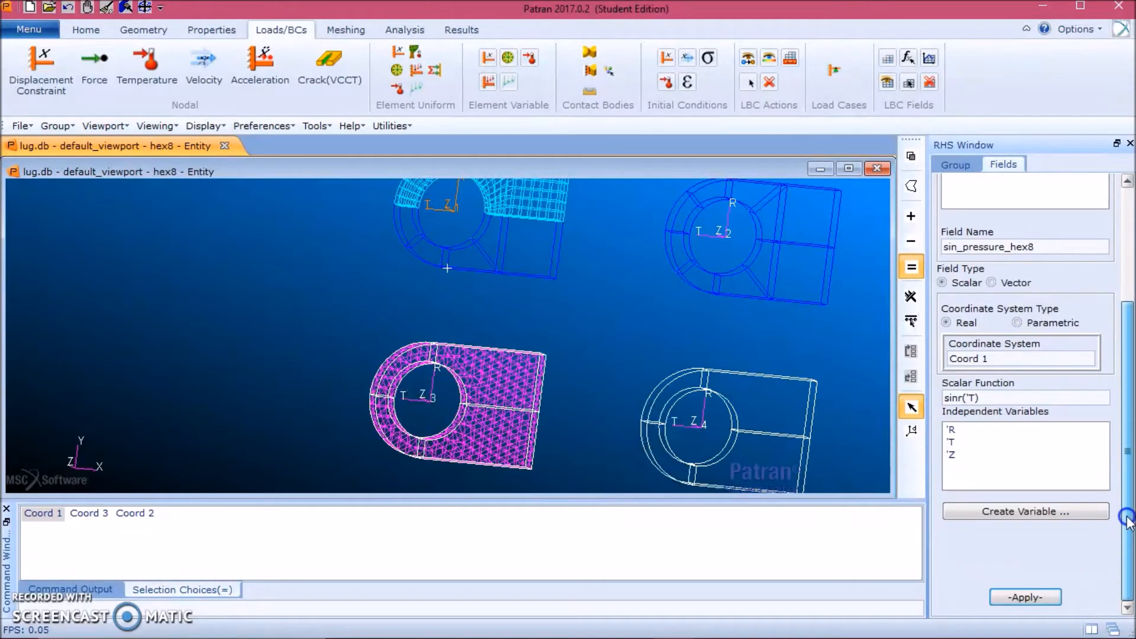
{"action": "left_click", "coordinate": [1045, 598]}
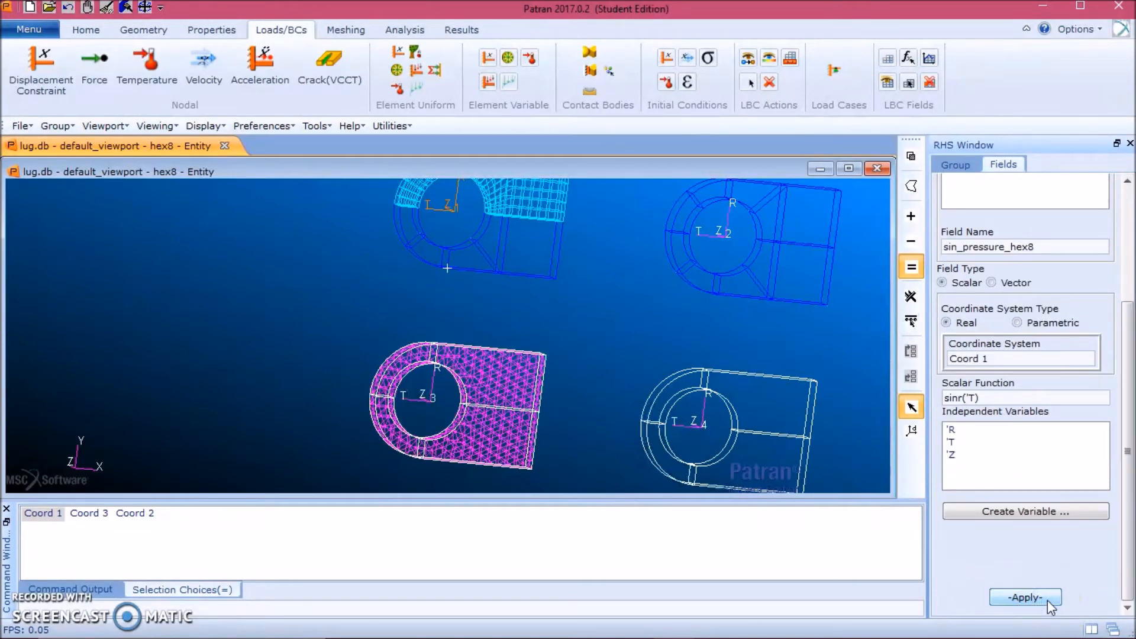
Create a second field named sin_pressure_hex20 with the same function, referenced to Coord 2 on the upper-right lug.
{"action": "scroll", "coordinate": [1116, 380], "scroll_direction": "up", "scroll_amount": 5}
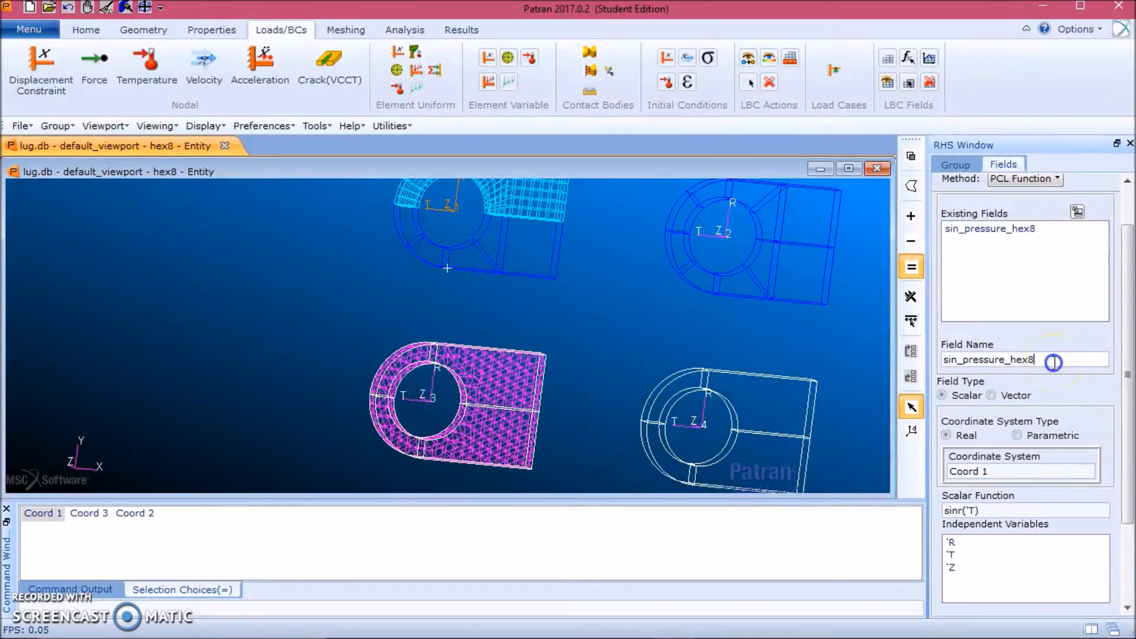
{"action": "key", "text": "BackSpace"}
{"action": "left_click", "coordinate": [999, 471]}
{"action": "left_click", "coordinate": [751, 236]}
{"action": "left_click", "coordinate": [723, 229]}
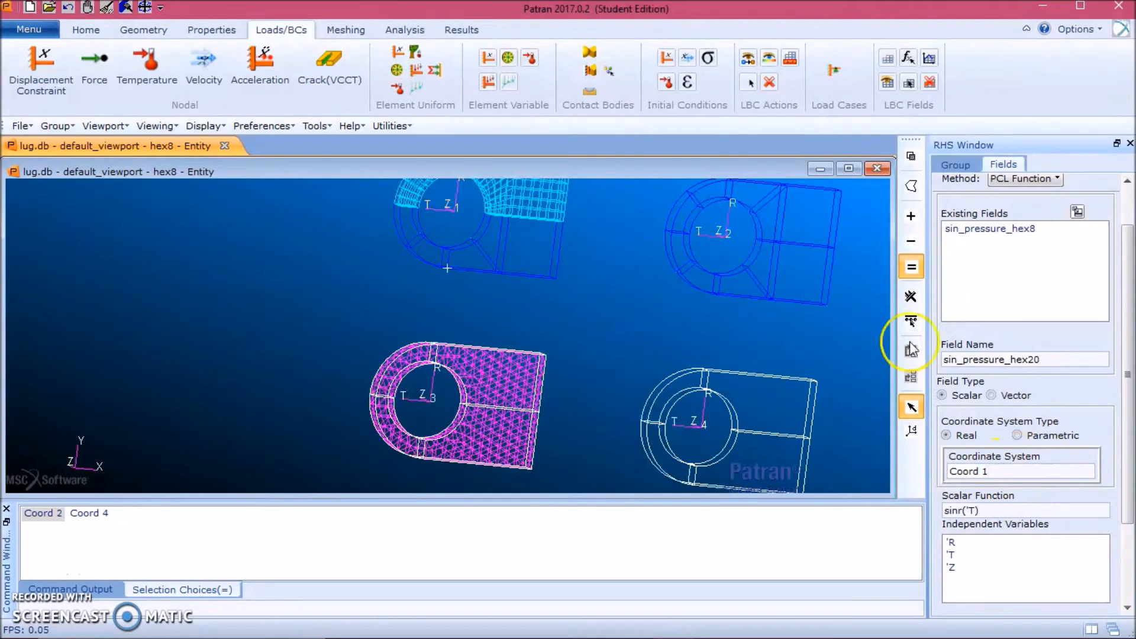
{"action": "scroll", "coordinate": [1111, 482], "scroll_direction": "down", "scroll_amount": 2}
{"action": "left_click", "coordinate": [1047, 598]}
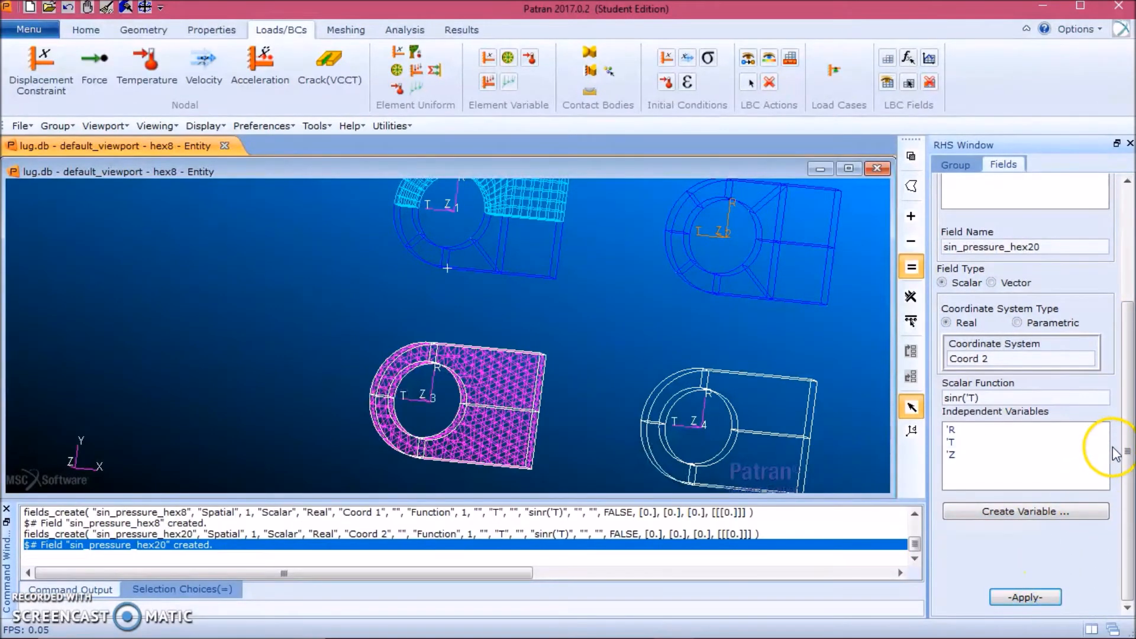
Create a field named sin_pressure_tet4 with the same function, referenced to Coord 3 on the lower-left lug.
{"action": "scroll", "coordinate": [1095, 426], "scroll_direction": "up", "scroll_amount": 2}
{"action": "left_click", "coordinate": [1053, 365]}
{"action": "key", "text": "BackSpace"}
{"action": "key", "text": "BackSpace"}
{"action": "key", "text": "BackSpace"}
{"action": "key", "text": "BackSpace"}
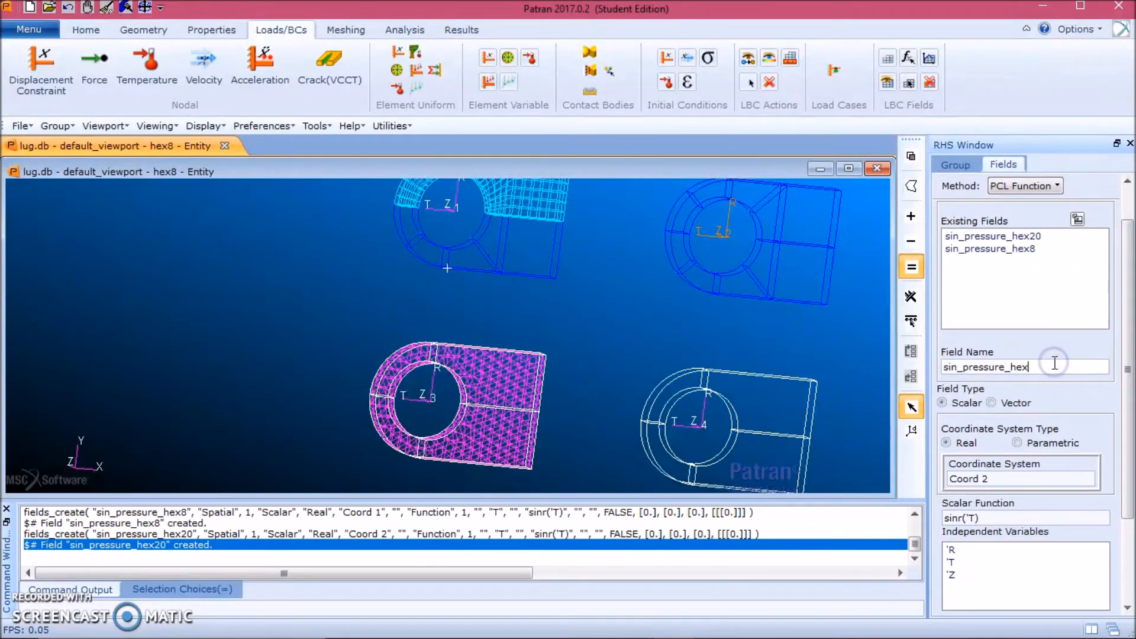
{"action": "type", "text": "tet4"}
{"action": "left_click", "coordinate": [999, 477]}
{"action": "left_click", "coordinate": [409, 386]}
{"action": "left_click", "coordinate": [1128, 579]}
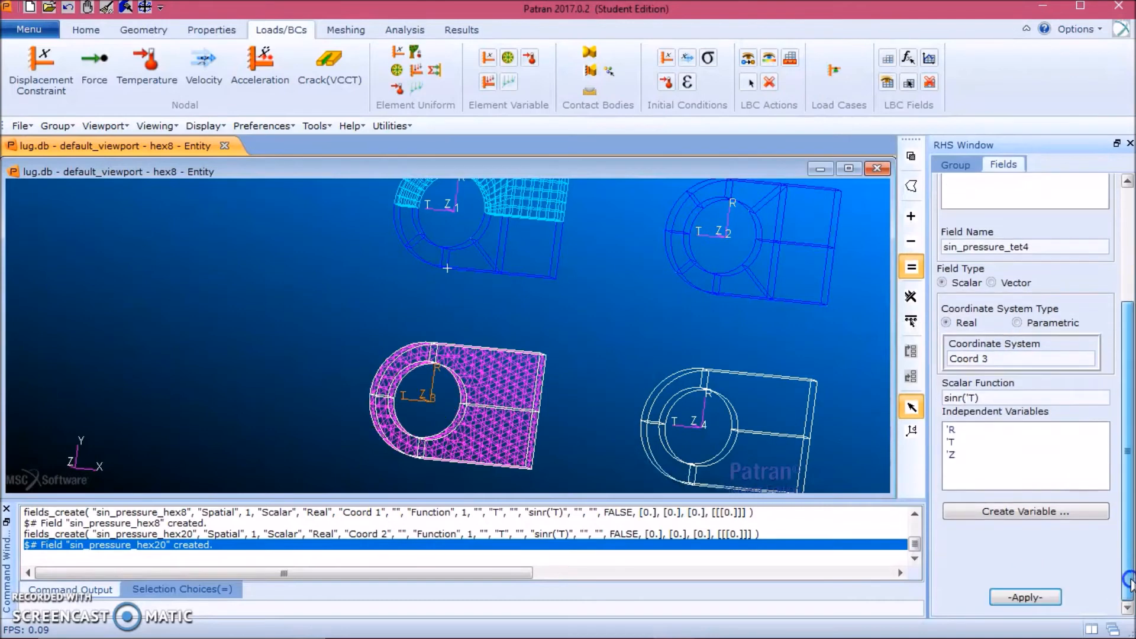
{"action": "left_click", "coordinate": [1030, 598]}
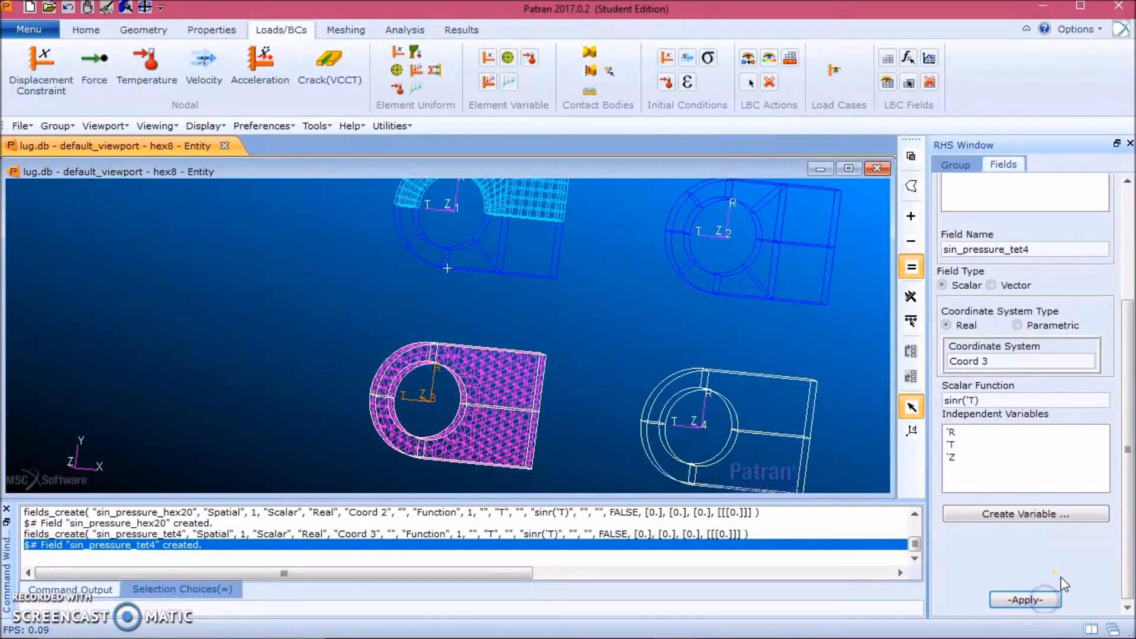
Create a field named sin_pressure_tet10 with the same function, referenced to Coord 4 on the lower-right lug.
{"action": "left_click_drag", "start_coordinate": [1126, 452], "coordinate": [1124, 385]}
{"action": "left_click", "coordinate": [1045, 371]}
{"action": "key", "text": "BackSpace"}
{"action": "type", "text": "1"}
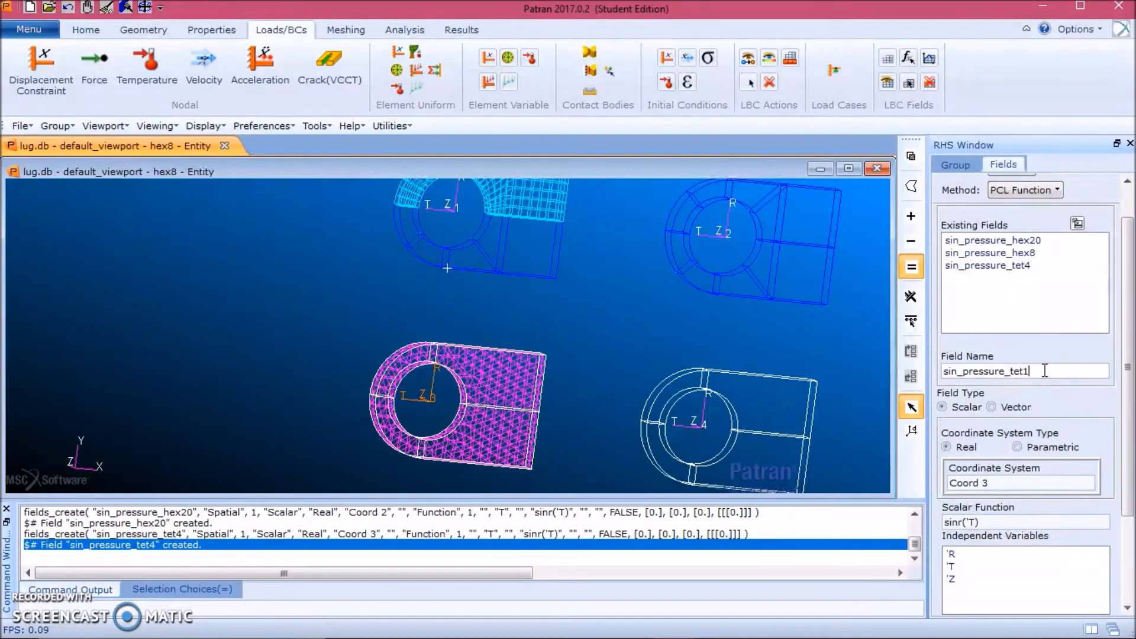
{"action": "left_click", "coordinate": [1037, 483]}
{"action": "key", "text": "BackSpace"}
{"action": "left_click", "coordinate": [715, 417]}
{"action": "left_click_drag", "start_coordinate": [1128, 500], "coordinate": [1127, 583]}
{"action": "left_click", "coordinate": [1046, 598]}
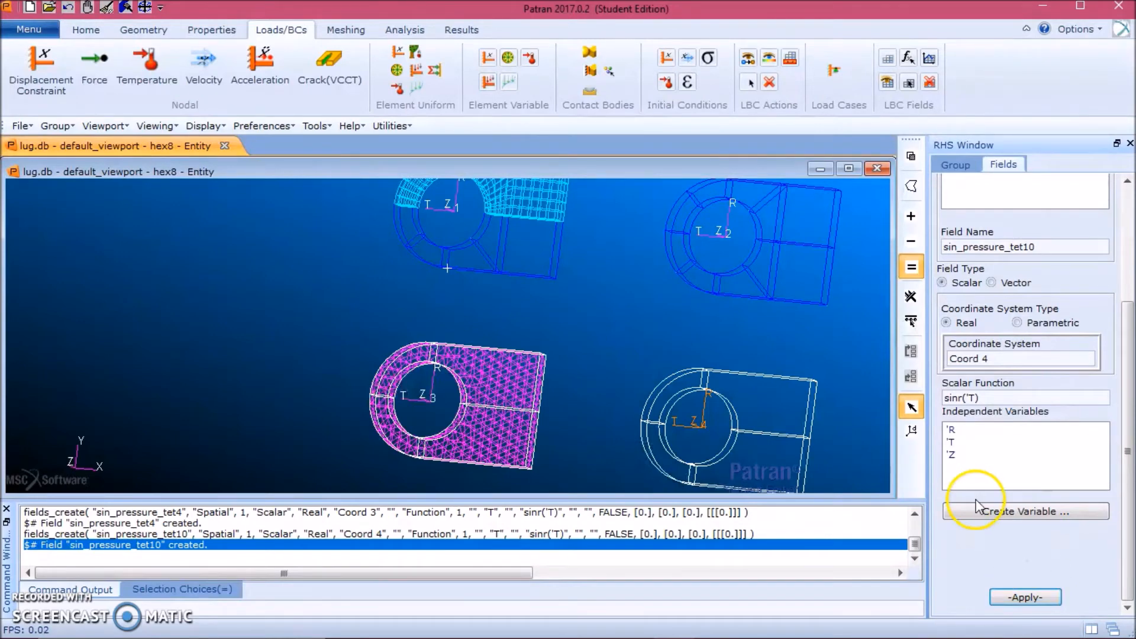
Start an Element Uniform pressure load set named hex8 with 3D as the target element type.
{"action": "left_click", "coordinate": [345, 30]}
{"action": "left_click", "coordinate": [299, 29]}
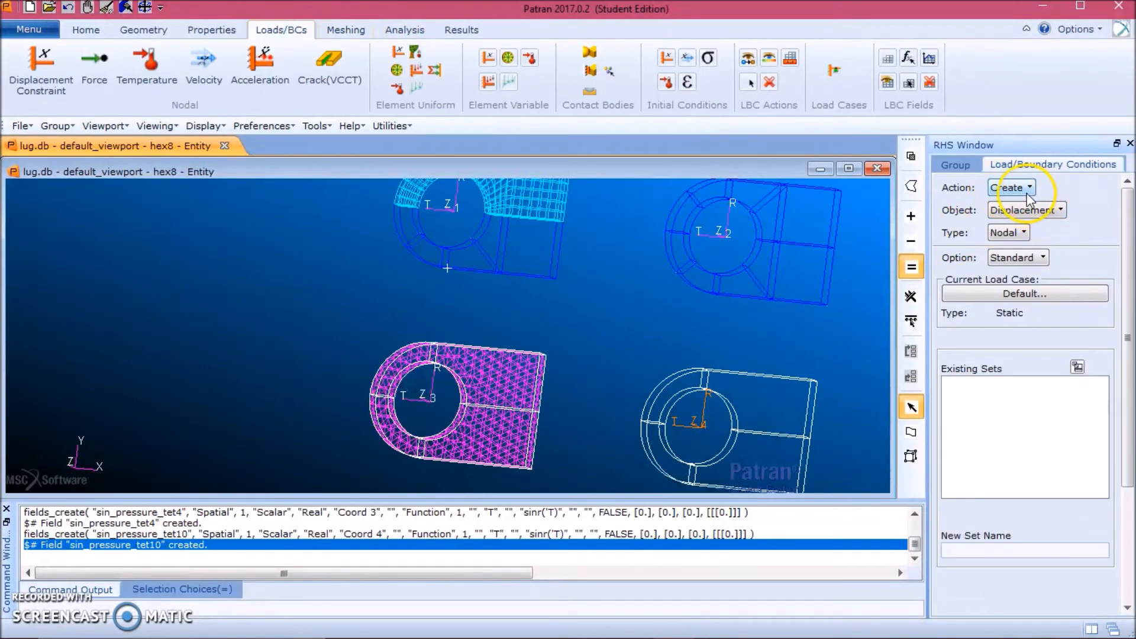
{"action": "left_click", "coordinate": [1053, 212]}
{"action": "left_click", "coordinate": [1034, 268]}
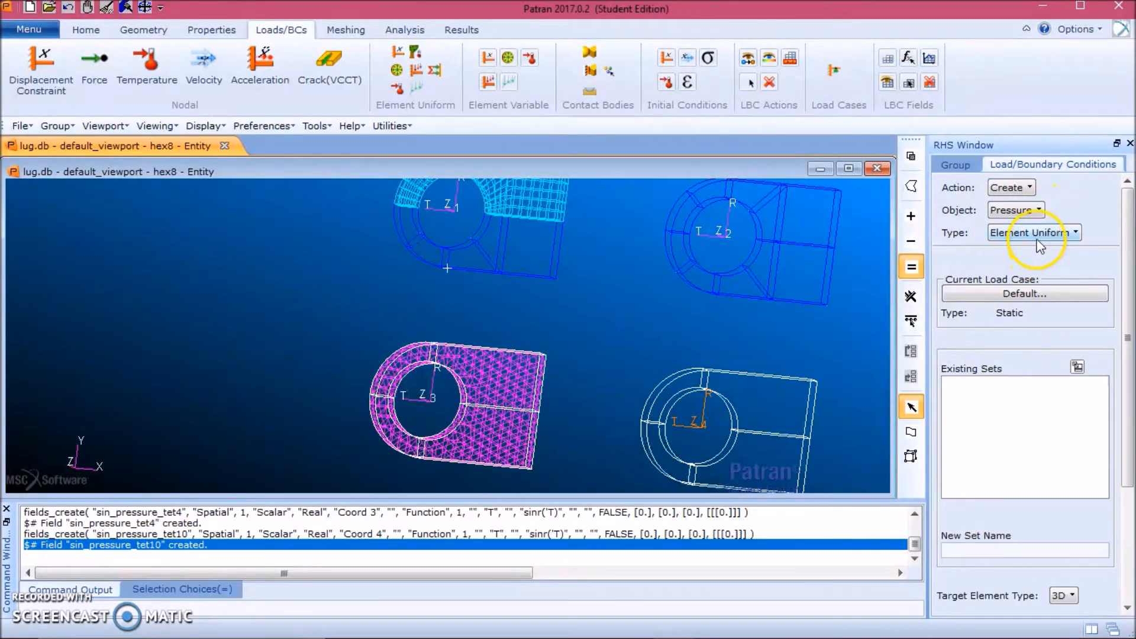
{"action": "left_click_drag", "start_coordinate": [1128, 334], "coordinate": [1129, 441]}
{"action": "left_click", "coordinate": [1034, 399]}
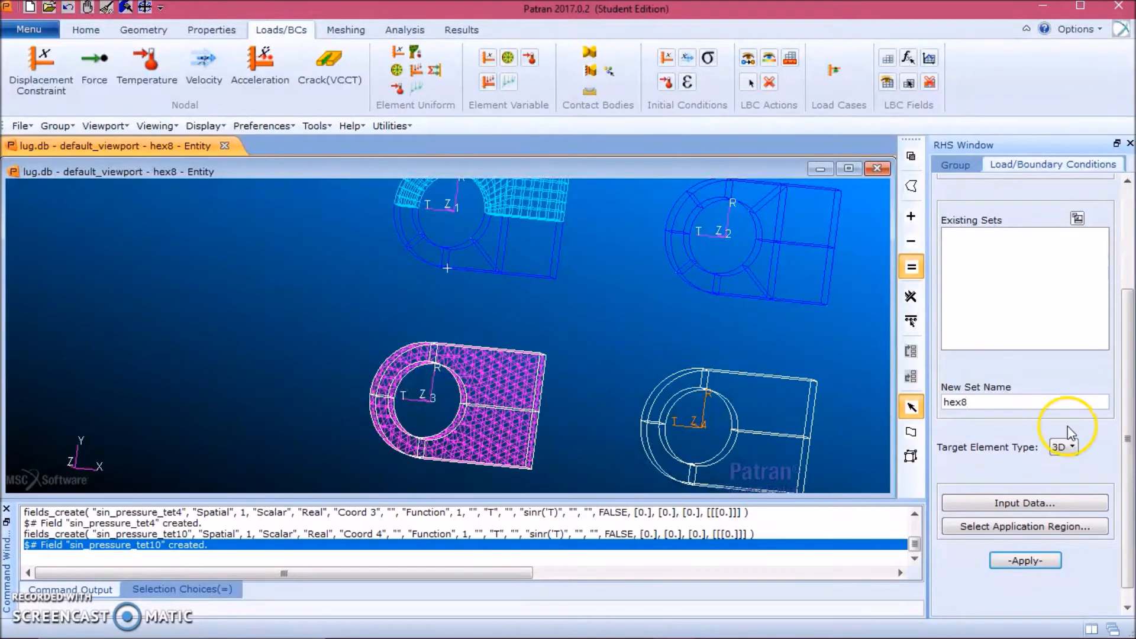
Give the hex8 pressure set a scale factor of 1000 and the spatial field sin_pressure_hex8.
{"action": "left_click", "coordinate": [1058, 502]}
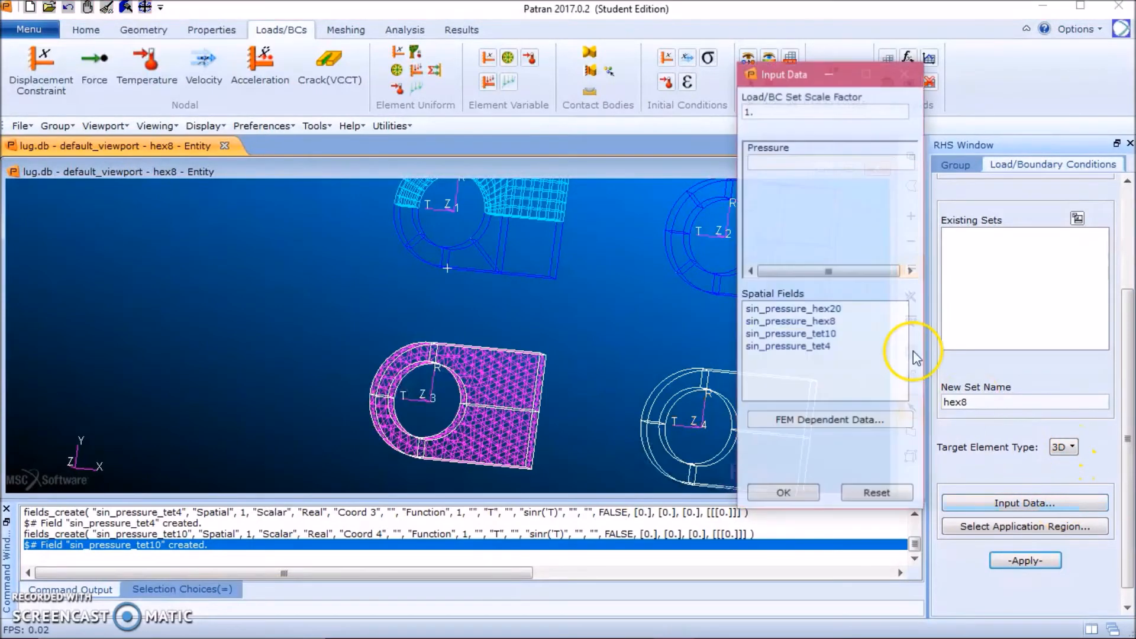
{"action": "left_click", "coordinate": [767, 114]}
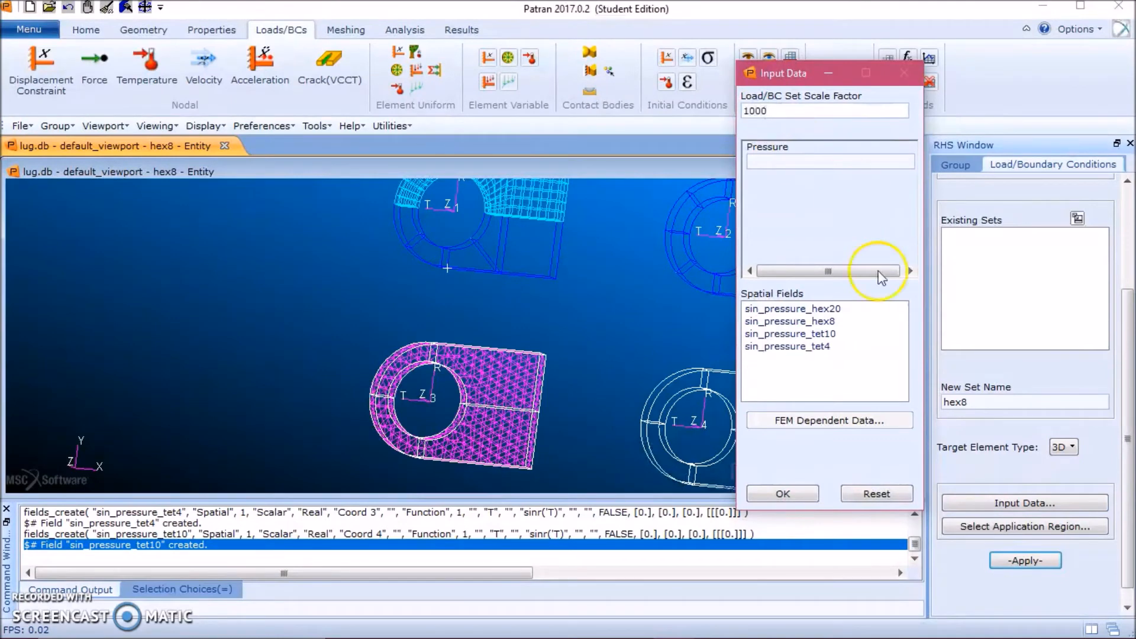
{"action": "left_click", "coordinate": [823, 322]}
{"action": "left_click", "coordinate": [808, 493]}
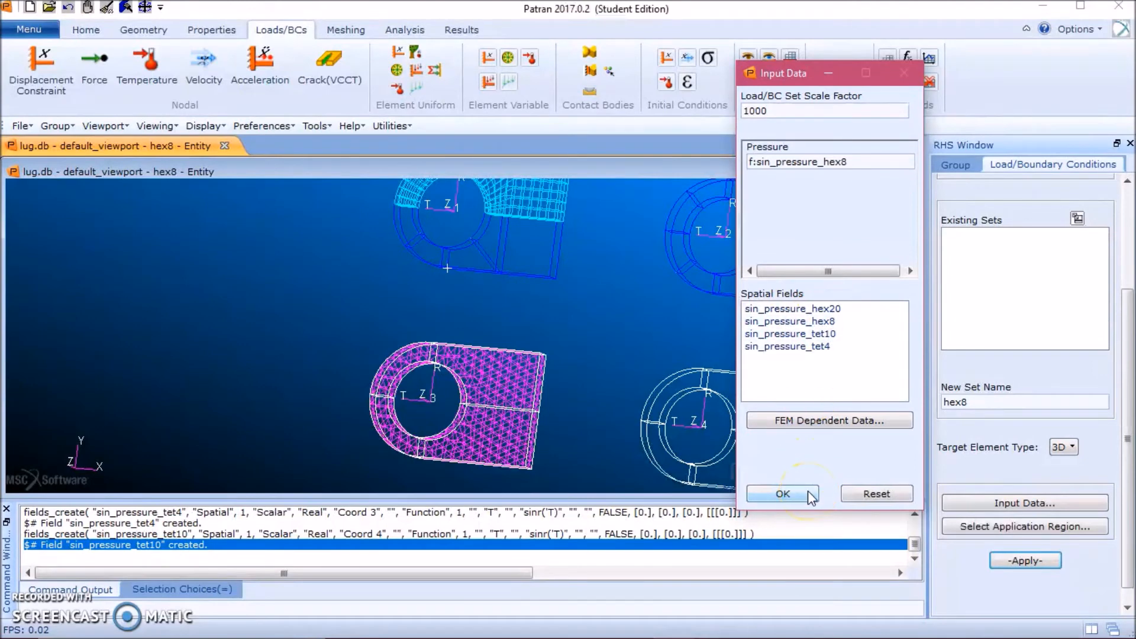
Assign the four solid faces along the left half of the upper-left lug's hole as application region and create the hex8 pressure set.
{"action": "left_click", "coordinate": [990, 528]}
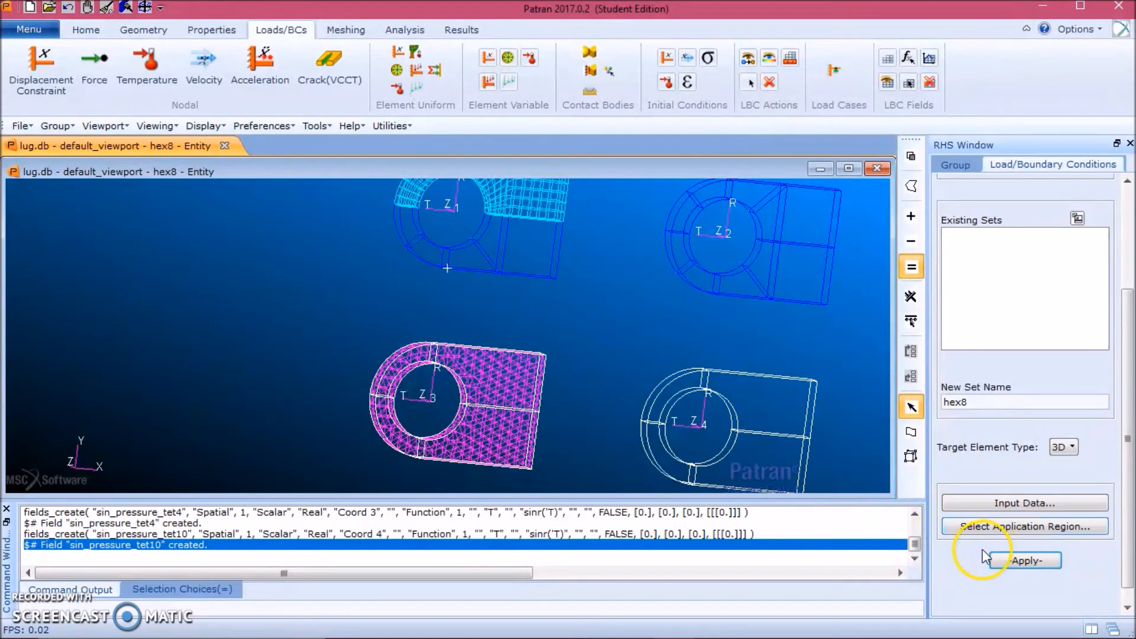
{"action": "left_click", "coordinate": [1025, 529]}
{"action": "left_click", "coordinate": [983, 316]}
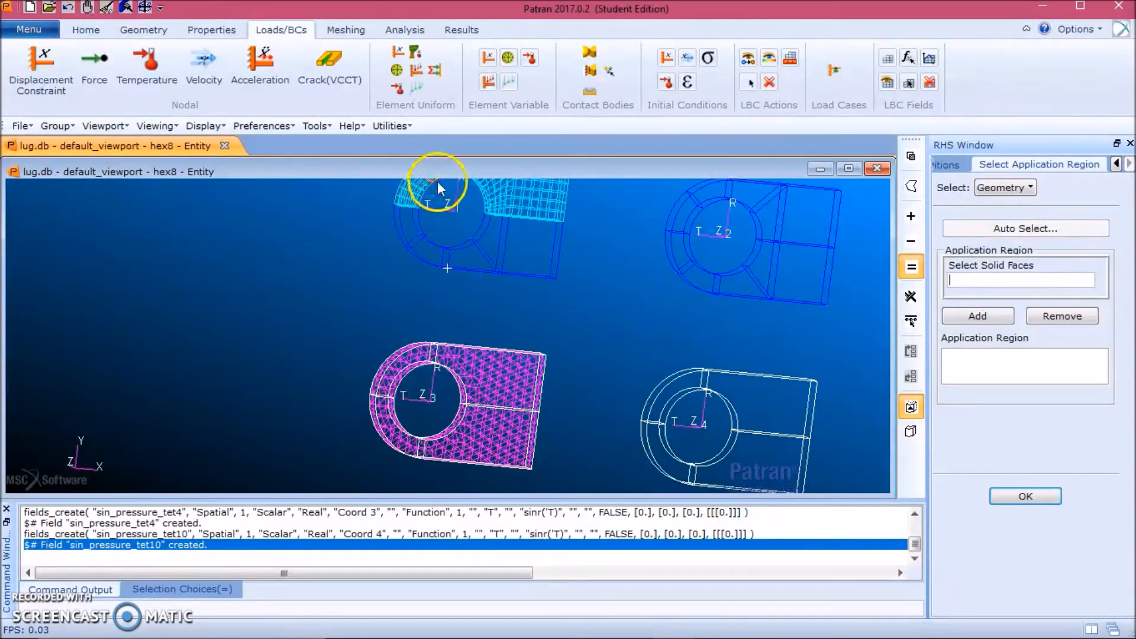
{"action": "scroll", "coordinate": [556, 240], "scroll_direction": "down", "scroll_amount": 2}
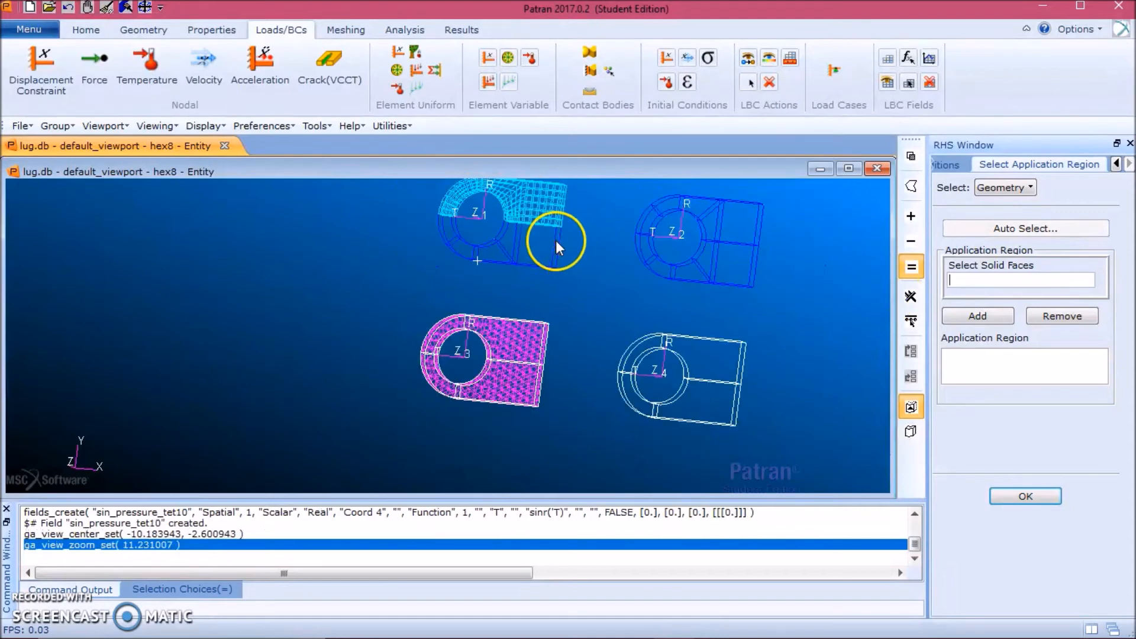
{"action": "scroll", "coordinate": [509, 192], "scroll_direction": "up", "scroll_amount": 2}
{"action": "left_click", "coordinate": [982, 284]}
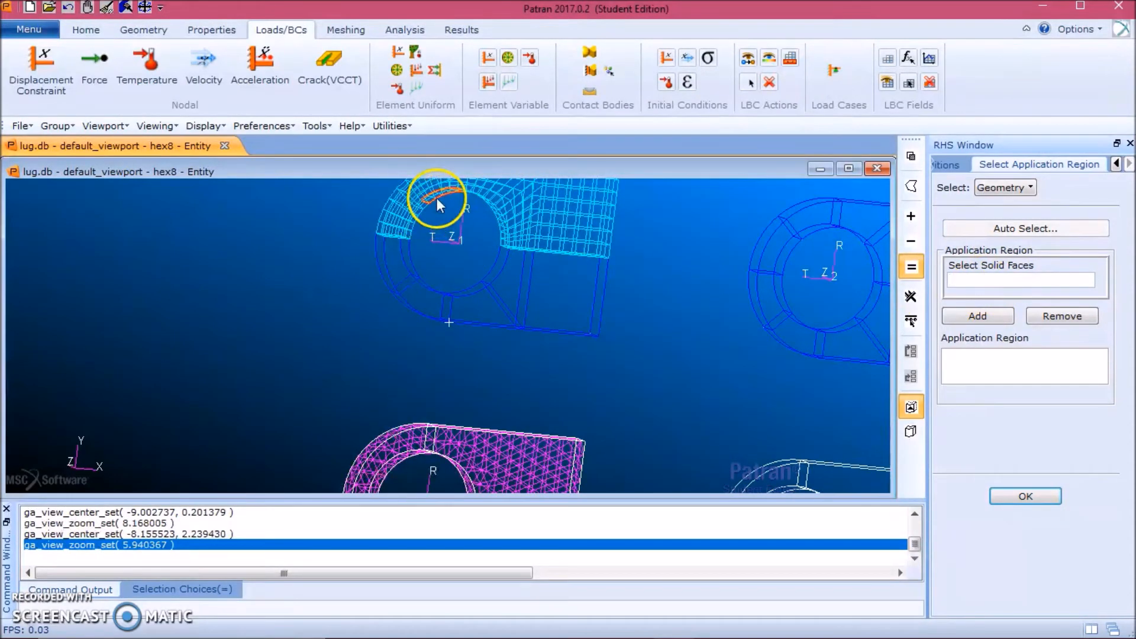
{"action": "left_click", "coordinate": [413, 228]}
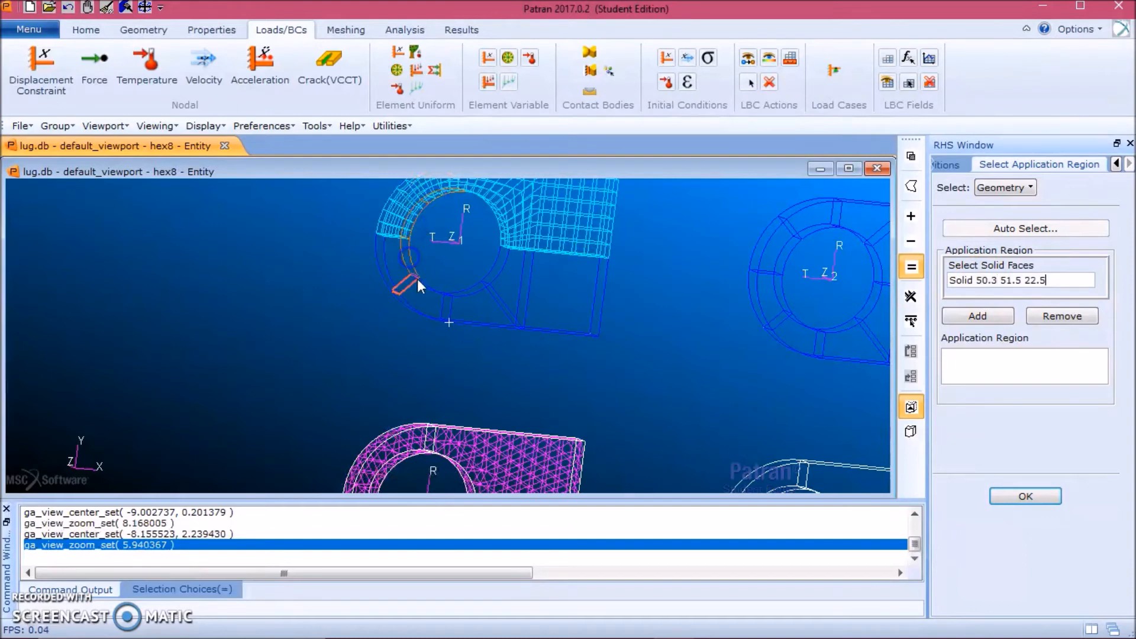
{"action": "left_click", "coordinate": [980, 316]}
{"action": "left_click", "coordinate": [1049, 495]}
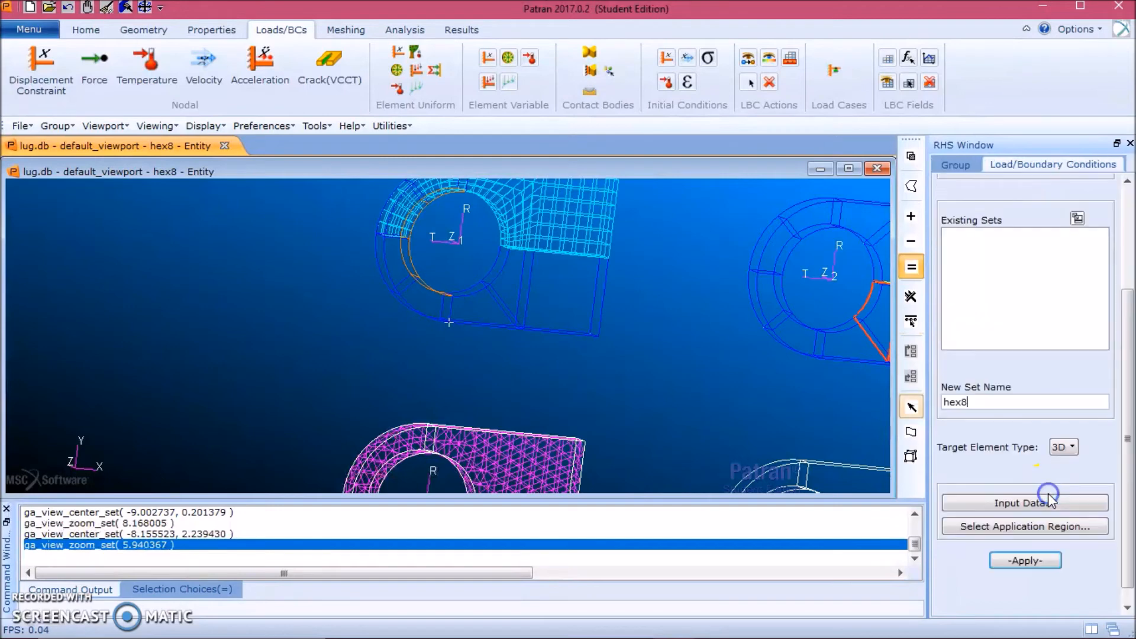
{"action": "left_click", "coordinate": [1038, 561]}
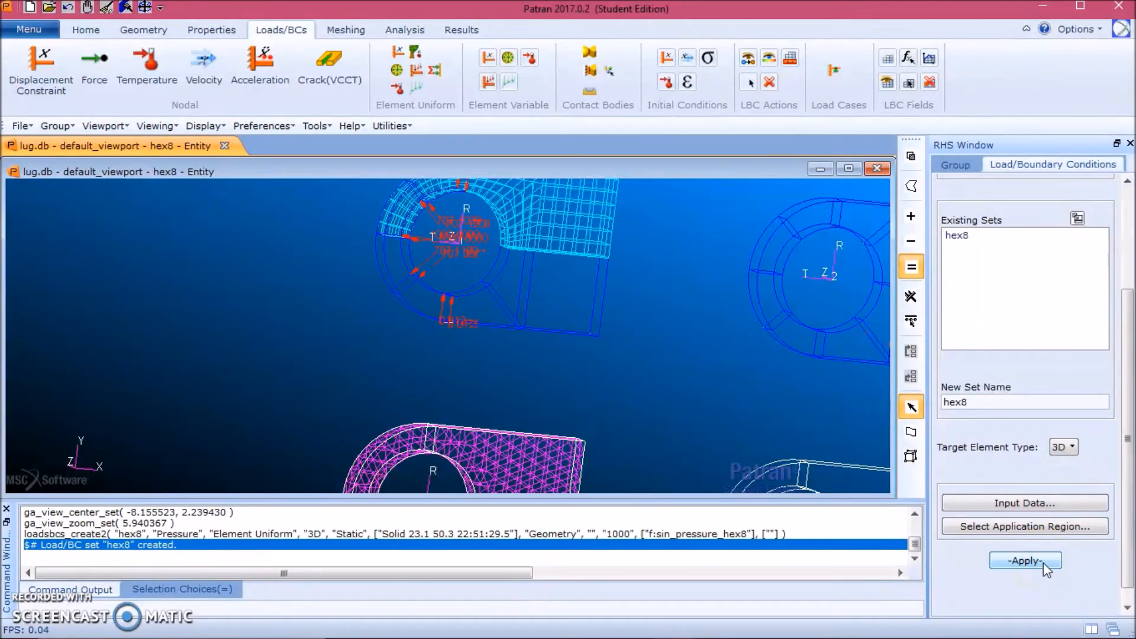
{"action": "left_click", "coordinate": [783, 397]}
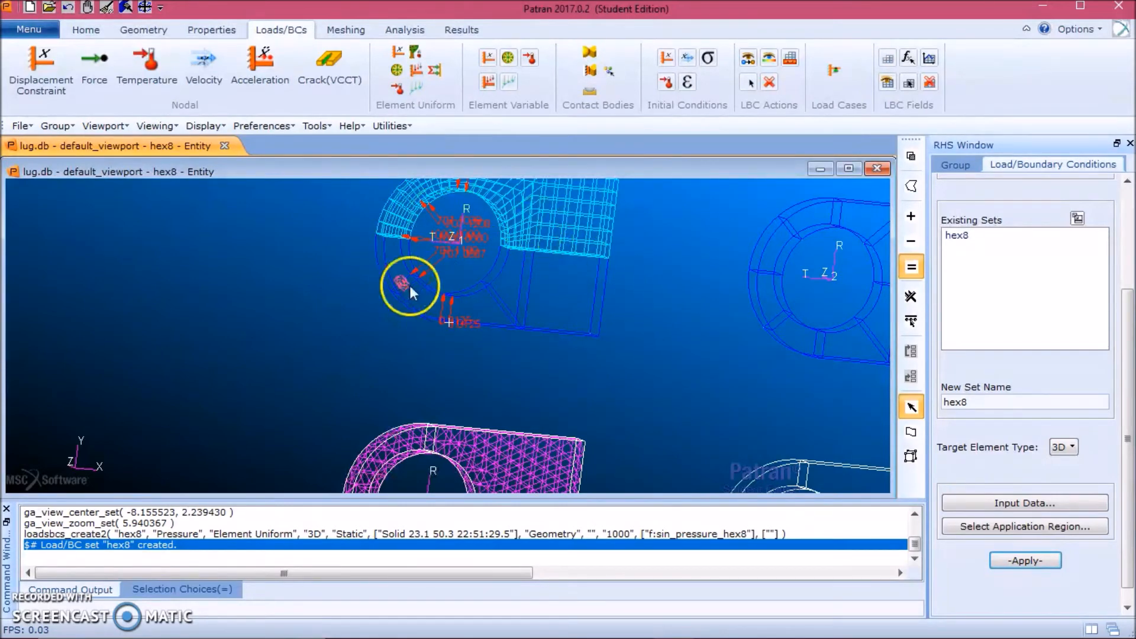
{"action": "scroll", "coordinate": [700, 297], "scroll_direction": "down", "scroll_amount": 2}
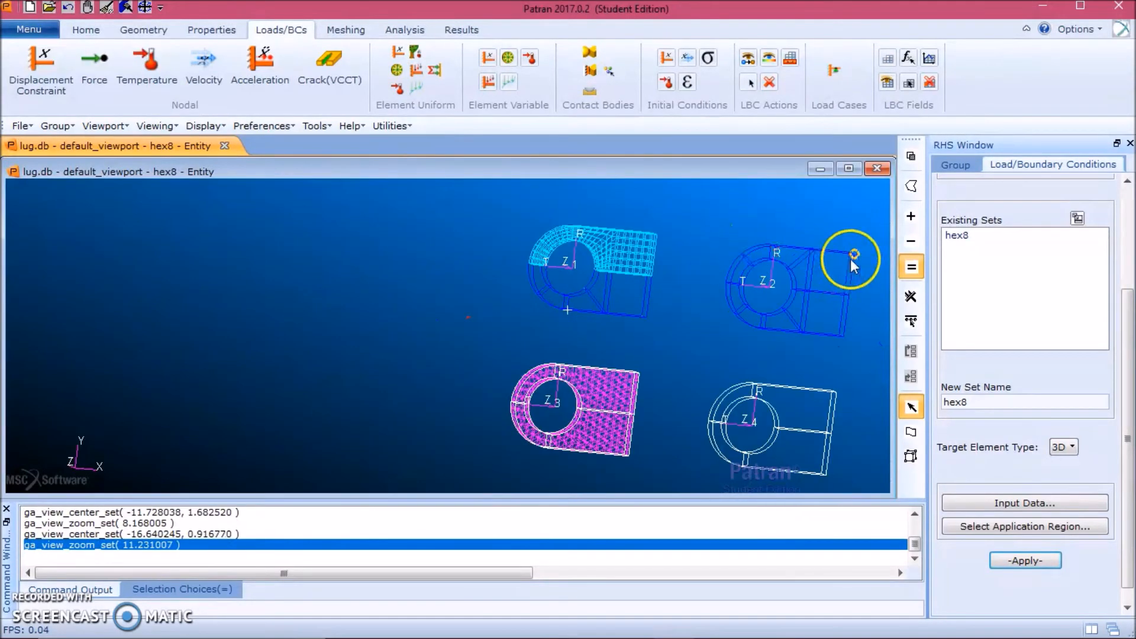
{"action": "scroll", "coordinate": [850, 260], "scroll_direction": "up", "scroll_amount": 1}
{"action": "scroll", "coordinate": [852, 320], "scroll_direction": "down", "scroll_amount": 1}
{"action": "scroll", "coordinate": [871, 422], "scroll_direction": "up", "scroll_amount": 3}
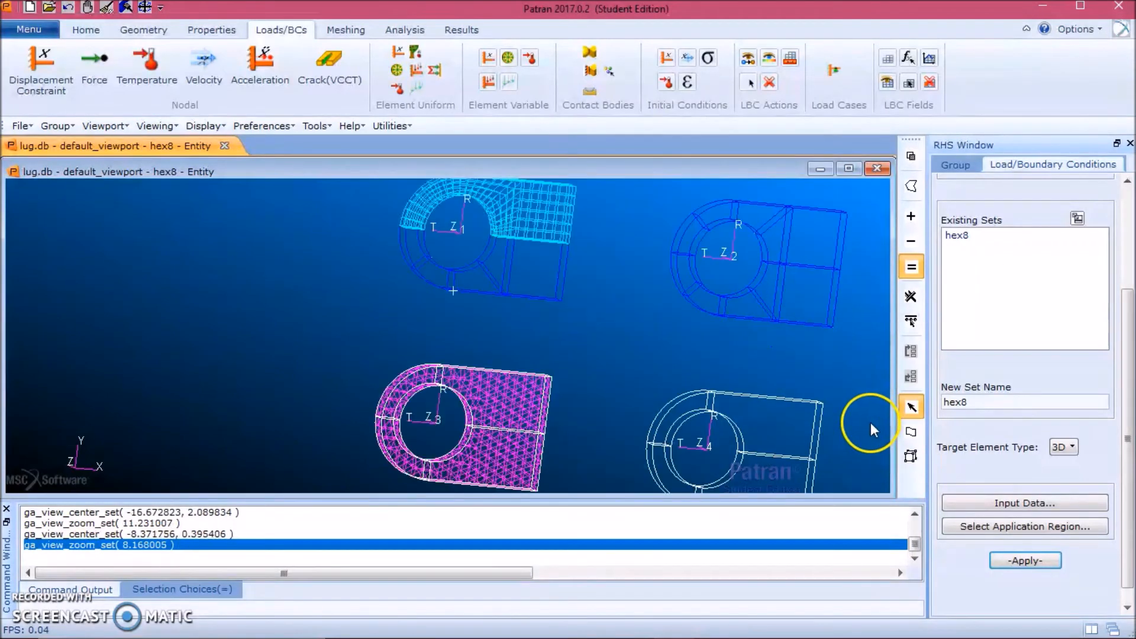
{"action": "scroll", "coordinate": [858, 487], "scroll_direction": "up", "scroll_amount": 1}
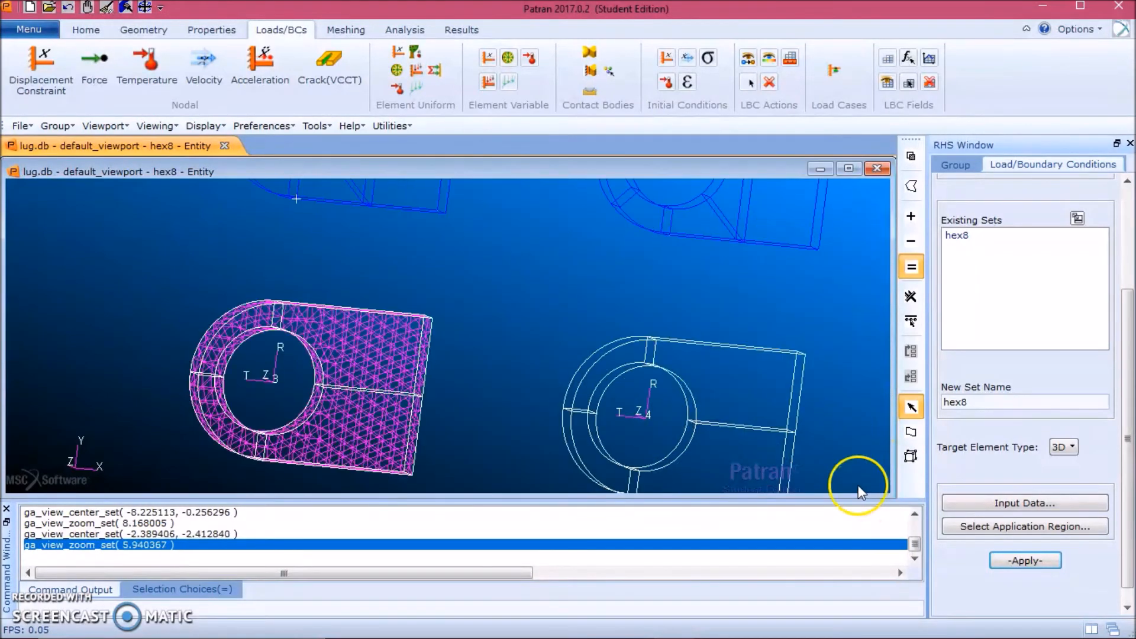
Examine the hex8 pressure markers around the upper-left lug's hole alongside the other lug copies.
{"action": "scroll", "coordinate": [652, 299], "scroll_direction": "down", "scroll_amount": 1}
{"action": "scroll", "coordinate": [584, 233], "scroll_direction": "up", "scroll_amount": 1}
{"action": "scroll", "coordinate": [584, 235], "scroll_direction": "down", "scroll_amount": 2}
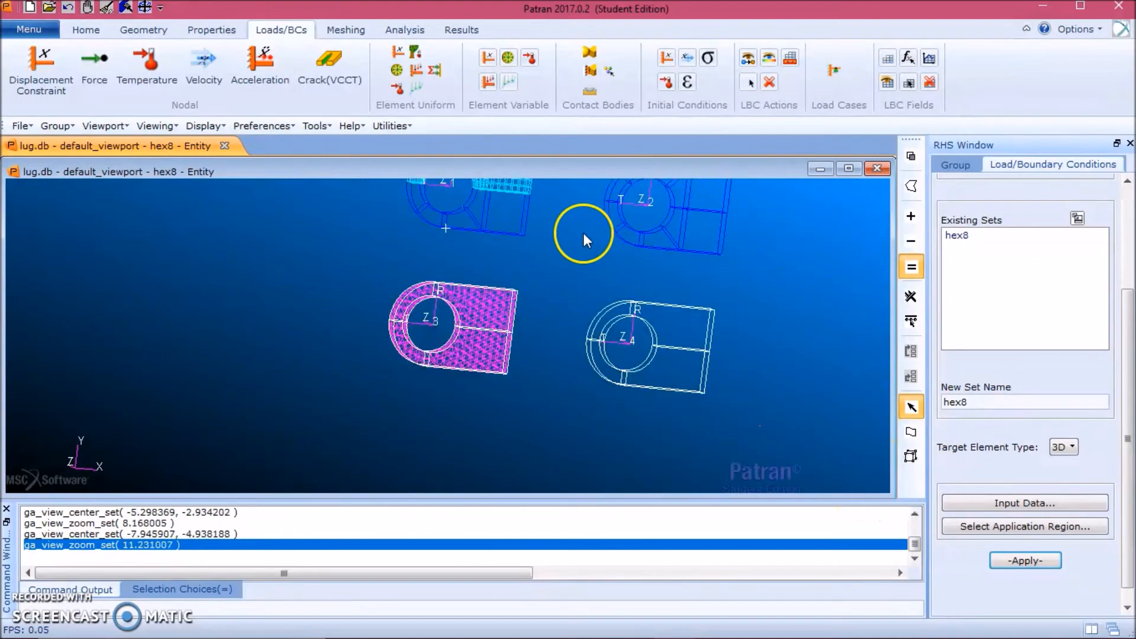
{"action": "scroll", "coordinate": [537, 181], "scroll_direction": "up", "scroll_amount": 1}
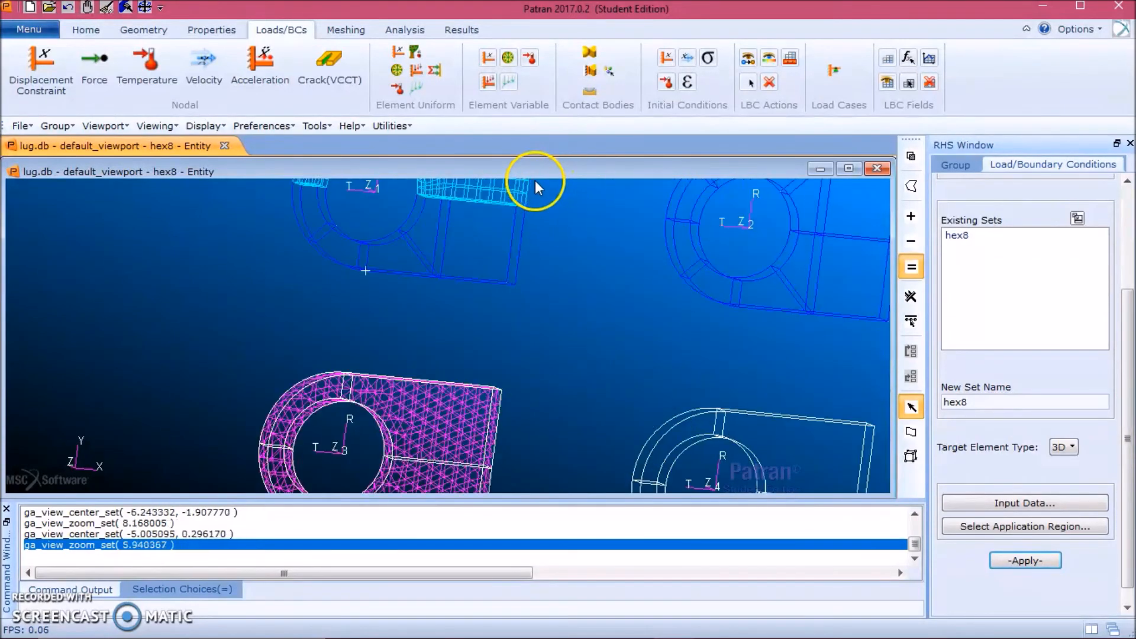
{"action": "scroll", "coordinate": [427, 190], "scroll_direction": "down", "scroll_amount": 1}
{"action": "scroll", "coordinate": [368, 179], "scroll_direction": "up", "scroll_amount": 3}
{"action": "scroll", "coordinate": [527, 191], "scroll_direction": "down", "scroll_amount": 1}
{"action": "scroll", "coordinate": [527, 191], "scroll_direction": "down", "scroll_amount": 1}
{"action": "scroll", "coordinate": [526, 192], "scroll_direction": "up", "scroll_amount": 1}
{"action": "scroll", "coordinate": [646, 400], "scroll_direction": "down", "scroll_amount": 1}
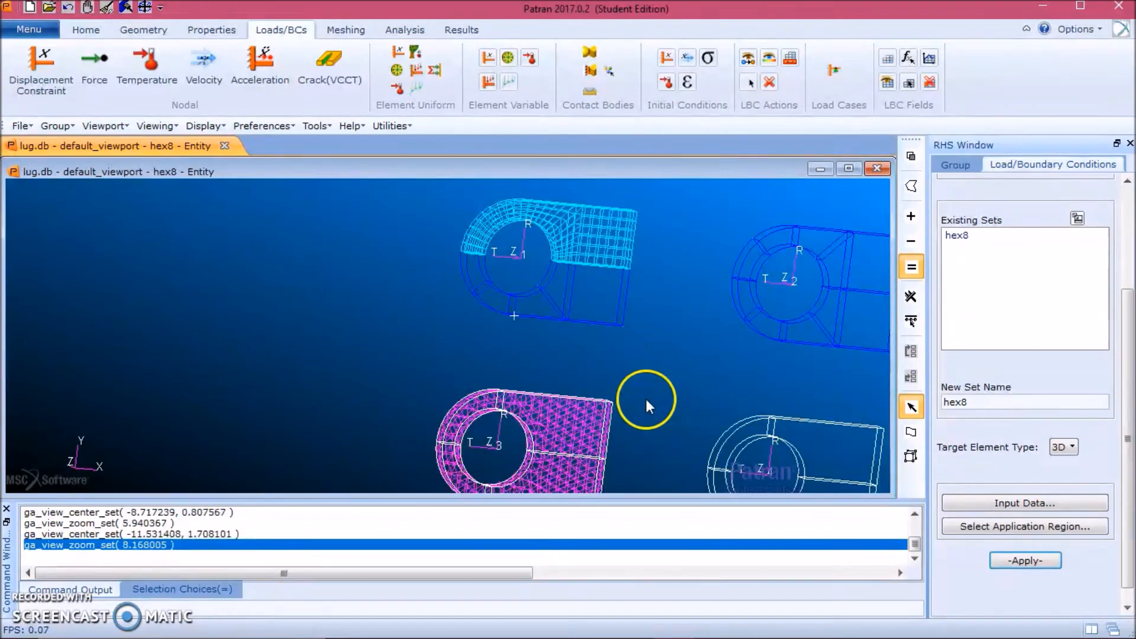
{"action": "middle_click_drag", "start_coordinate": [661, 295], "coordinate": [685, 297]}
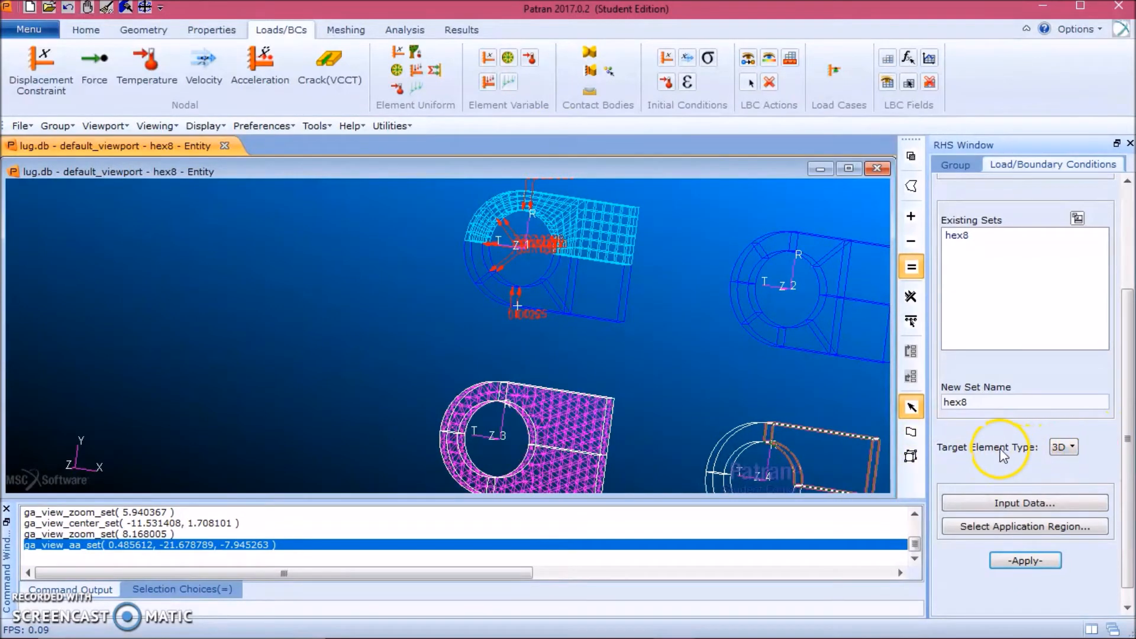
Name a new 3D pressure set hex20 and assign it the spatial field sin_pressure_hex20.
{"action": "left_click", "coordinate": [1019, 407]}
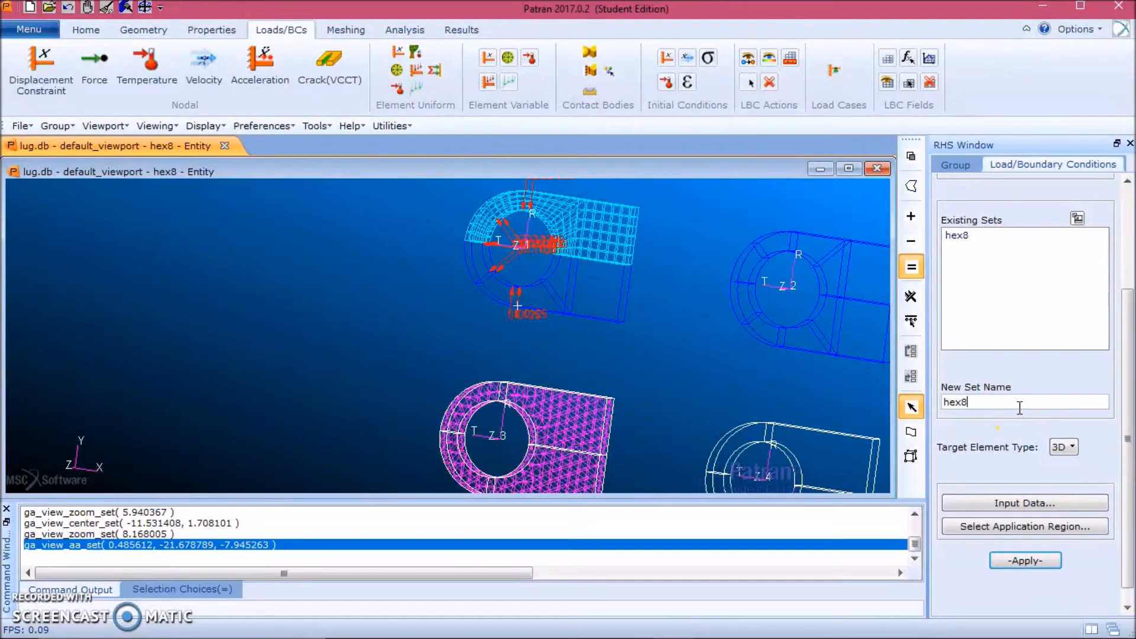
{"action": "left_click", "coordinate": [1039, 504]}
{"action": "left_click", "coordinate": [824, 334]}
{"action": "left_click", "coordinate": [841, 310]}
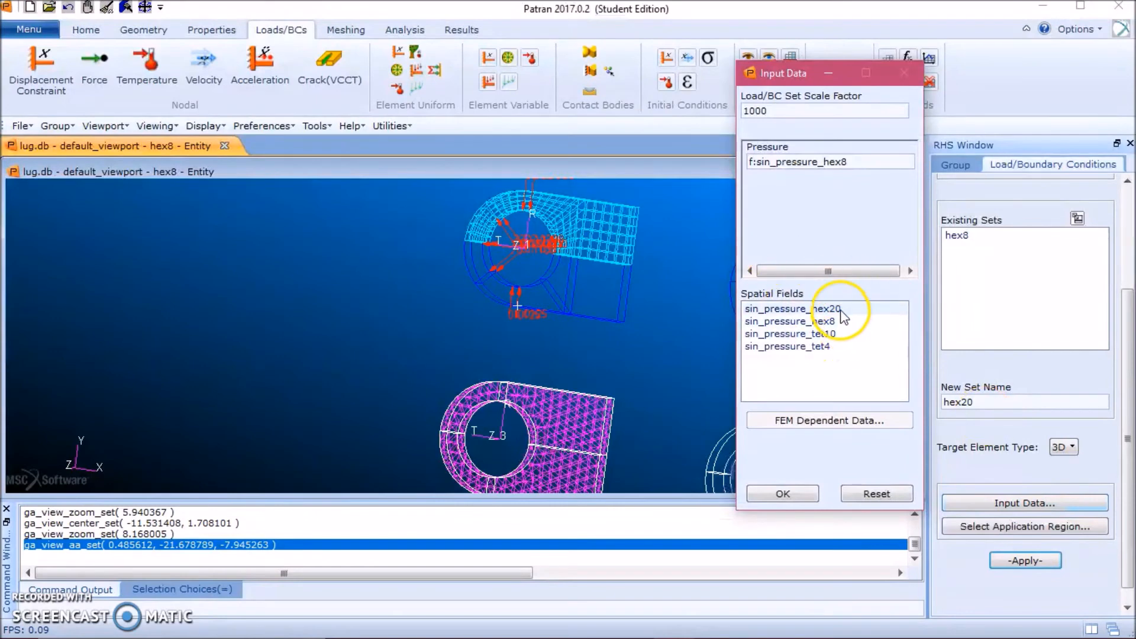
{"action": "left_click", "coordinate": [787, 493]}
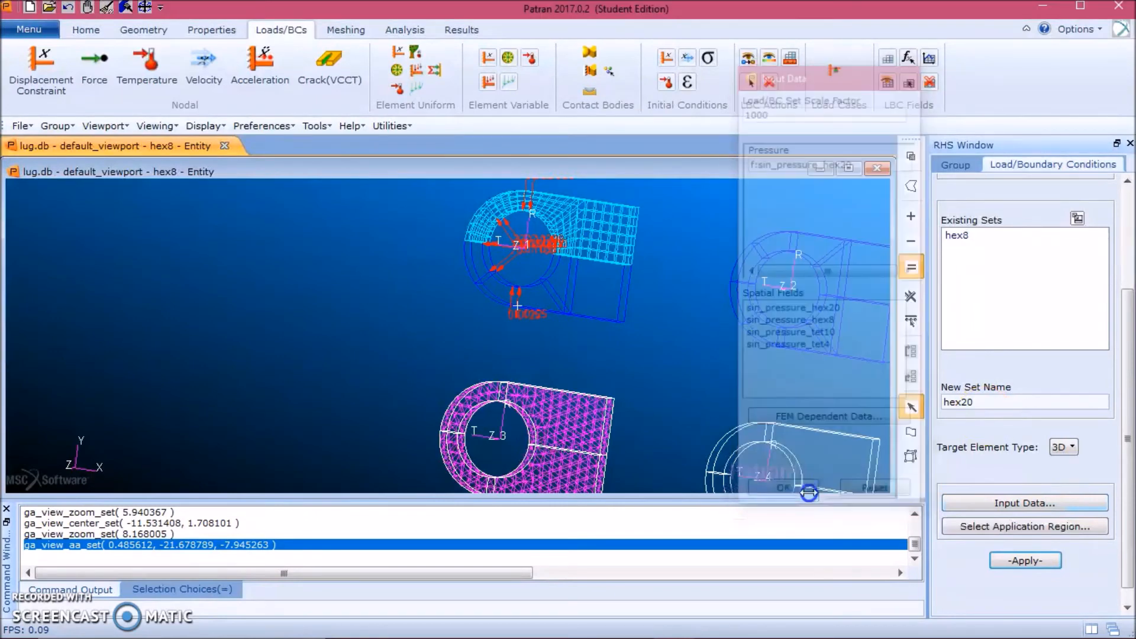
Assign the four solid faces along the left half of the upper-right lug's hole as application region and create the hex20 pressure set.
{"action": "left_click", "coordinate": [1037, 527]}
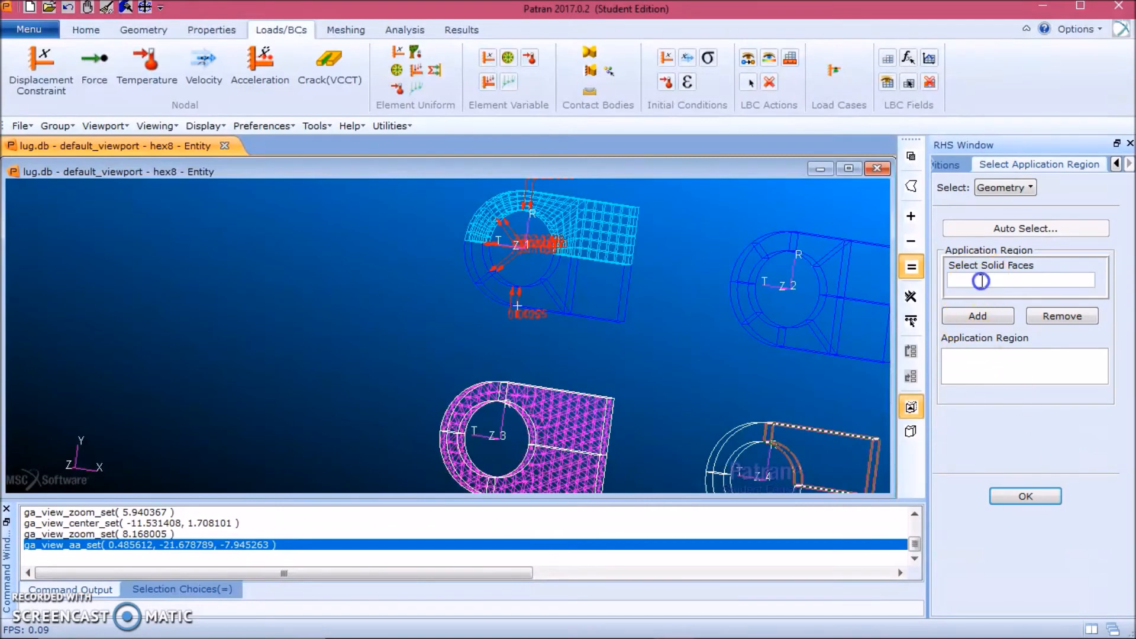
{"action": "left_click", "coordinate": [778, 255]}
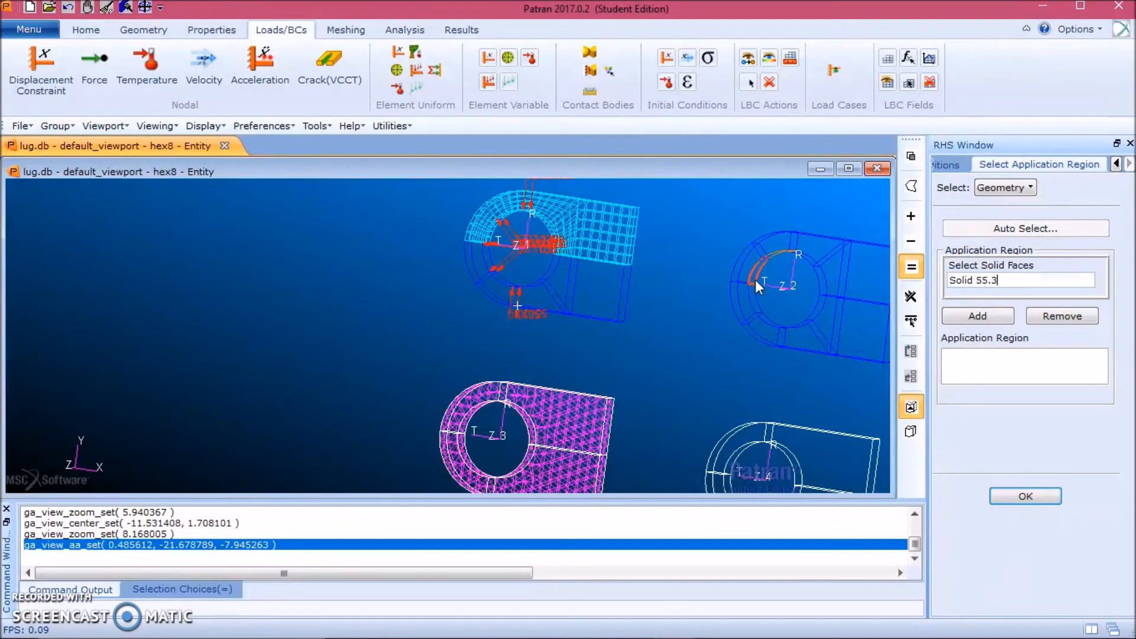
{"action": "left_click", "coordinate": [769, 323]}
{"action": "left_click", "coordinate": [978, 316]}
{"action": "left_click", "coordinate": [1057, 502]}
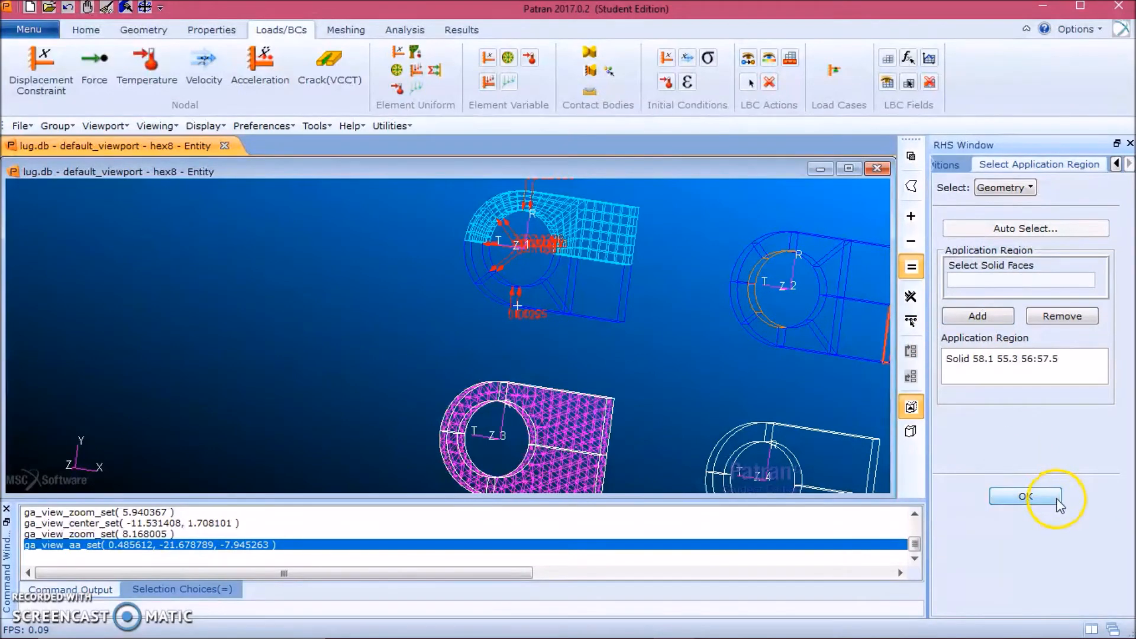
{"action": "left_click", "coordinate": [1053, 565]}
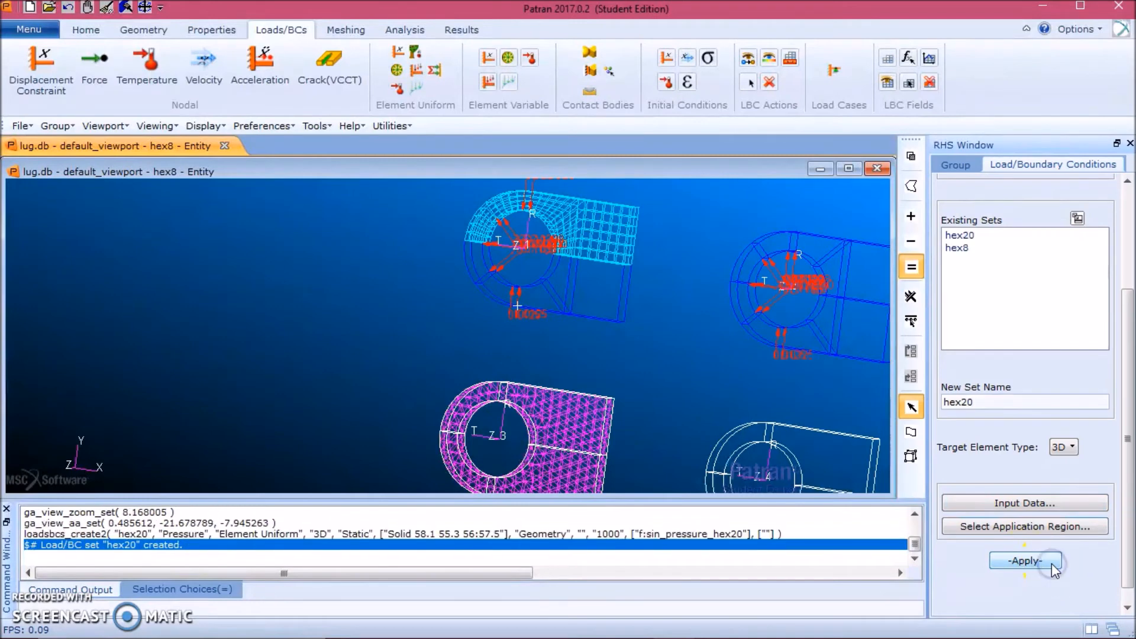
Name the next pressure set tet4 and assign it the spatial field sin_pressure_tet4.
{"action": "left_click", "coordinate": [998, 404]}
{"action": "key", "text": "BackSpace"}
{"action": "key", "text": "BackSpace"}
{"action": "key", "text": "BackSpace"}
{"action": "key", "text": "BackSpace"}
{"action": "key", "text": "BackSpace"}
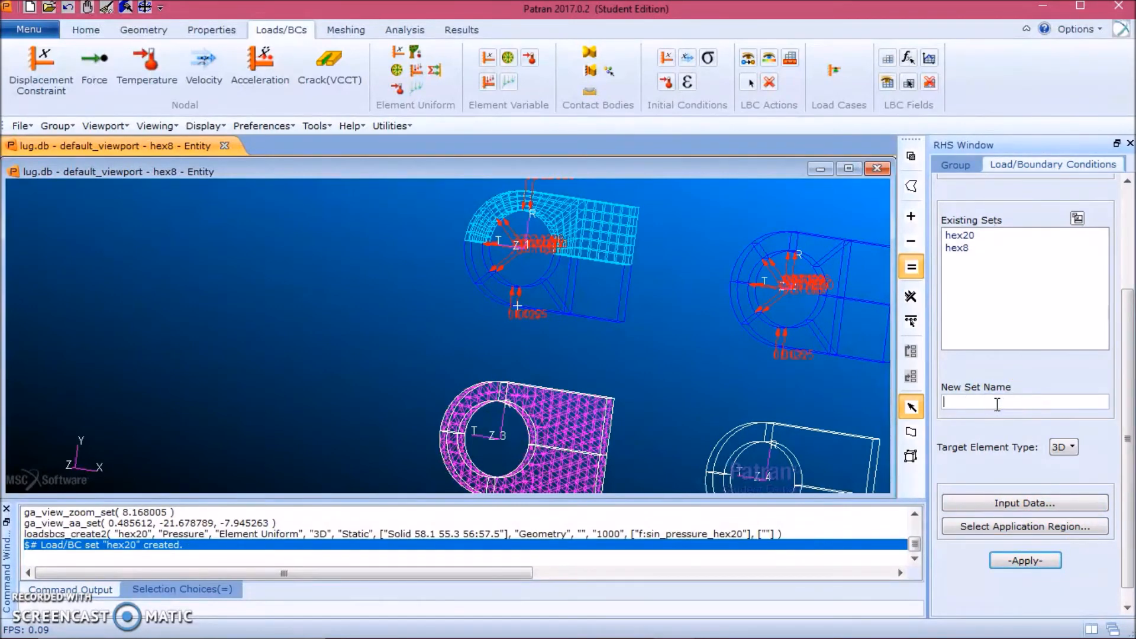
{"action": "left_click", "coordinate": [1040, 504]}
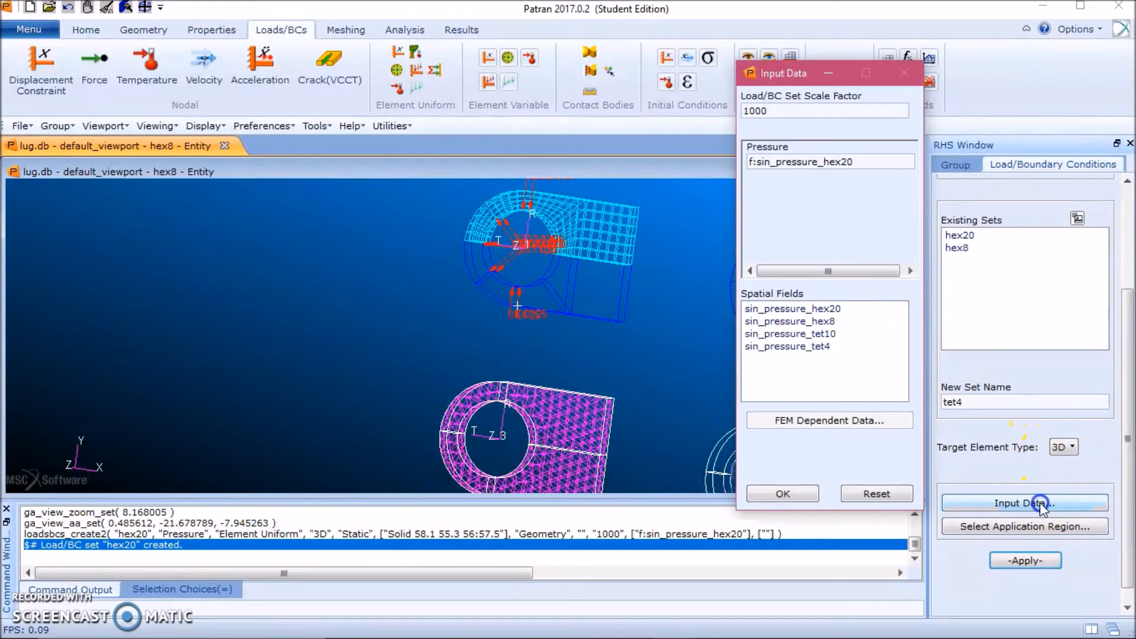
{"action": "left_click", "coordinate": [827, 346]}
{"action": "left_click", "coordinate": [782, 494]}
Assign the two solid faces along the left half of the lower-left lug's hole as application region and create the tet4 pressure set.
{"action": "left_click", "coordinate": [1004, 525]}
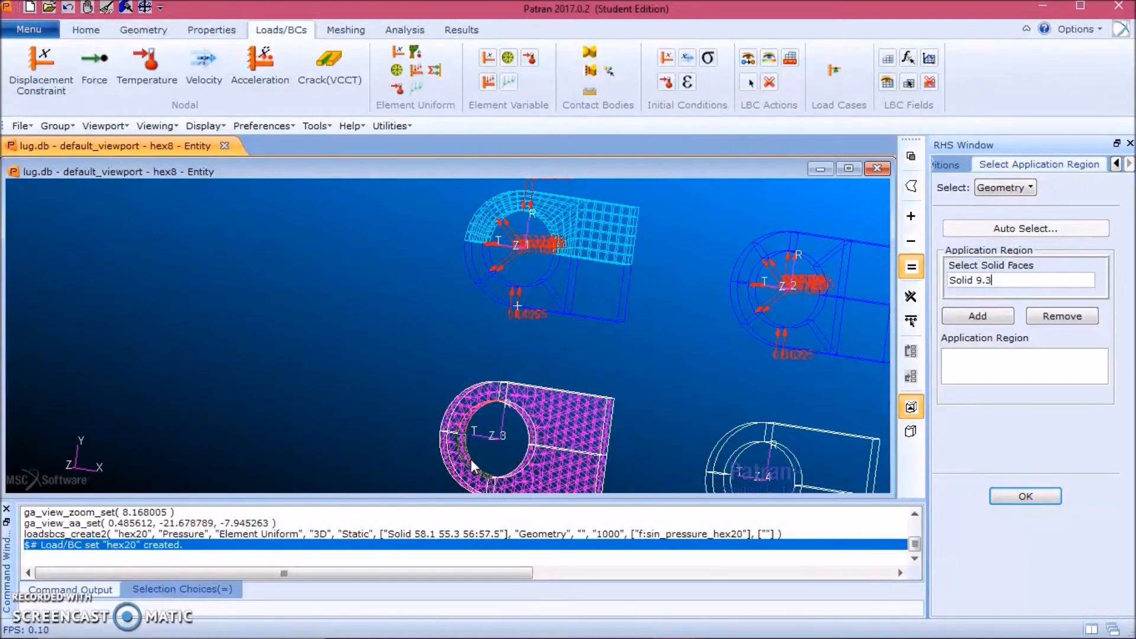
{"action": "left_click", "coordinate": [977, 316]}
{"action": "left_click", "coordinate": [1041, 498]}
{"action": "left_click", "coordinate": [1026, 561]}
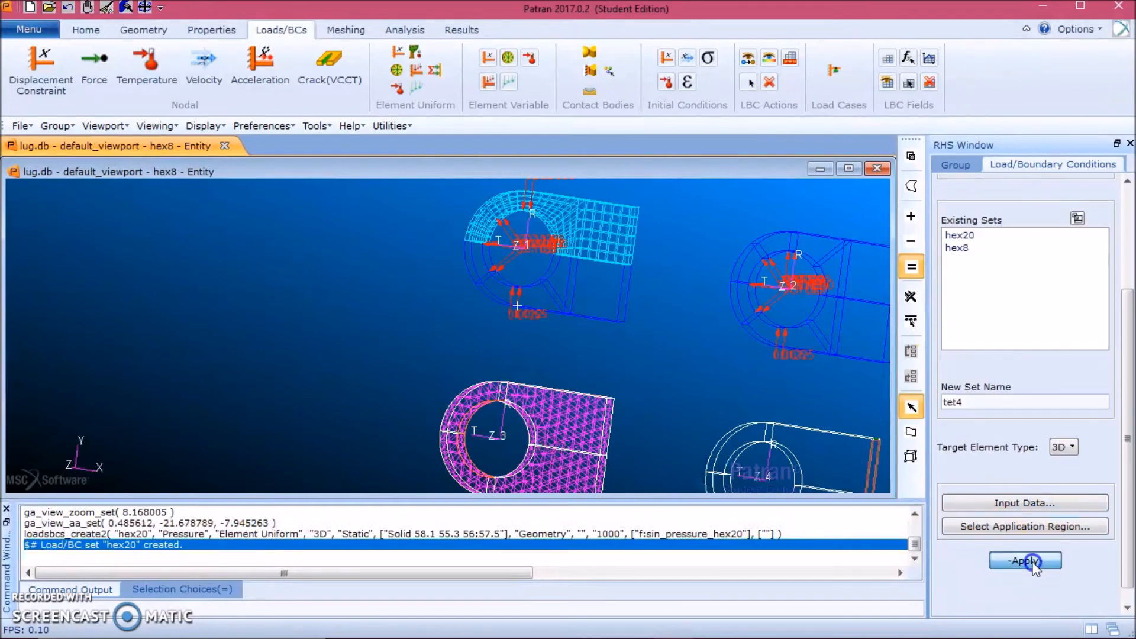
Name the next pressure set tet10 and assign it the spatial field sin_pressure_tet10.
{"action": "scroll", "coordinate": [794, 427], "scroll_direction": "down", "scroll_amount": 2}
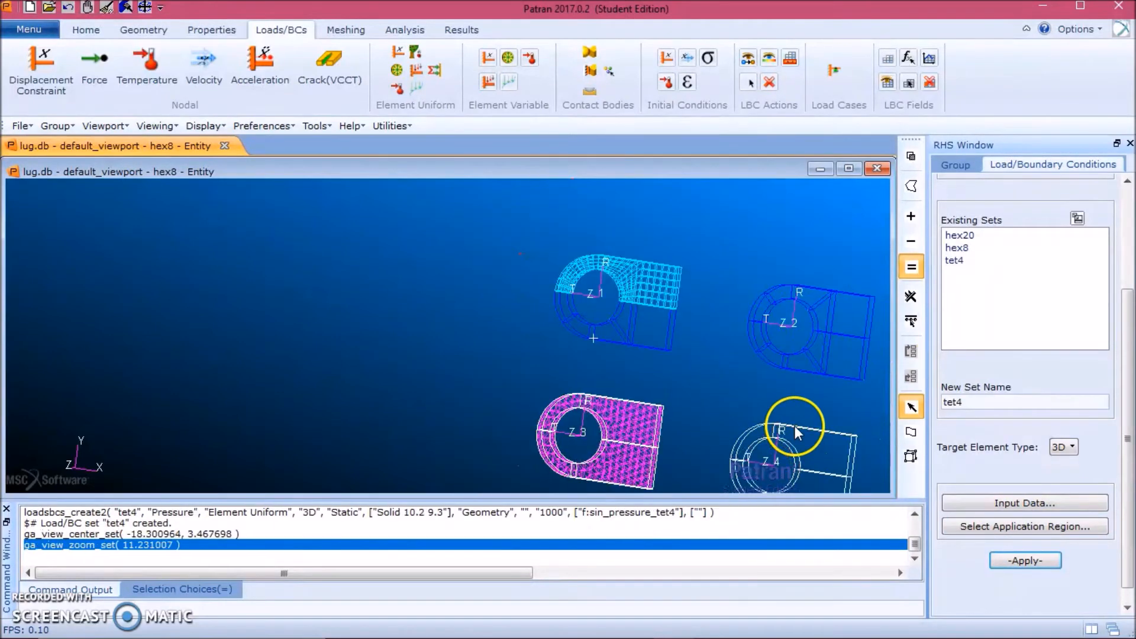
{"action": "scroll", "coordinate": [796, 444], "scroll_direction": "up", "scroll_amount": 1}
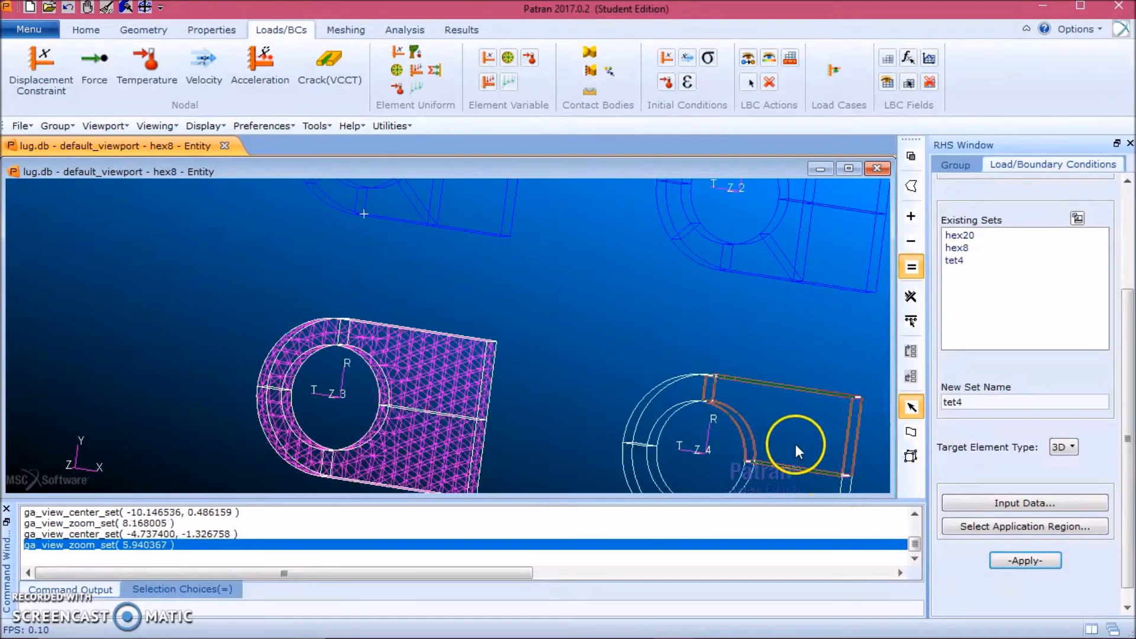
{"action": "scroll", "coordinate": [800, 446], "scroll_direction": "down", "scroll_amount": 2}
{"action": "scroll", "coordinate": [835, 490], "scroll_direction": "up", "scroll_amount": 2}
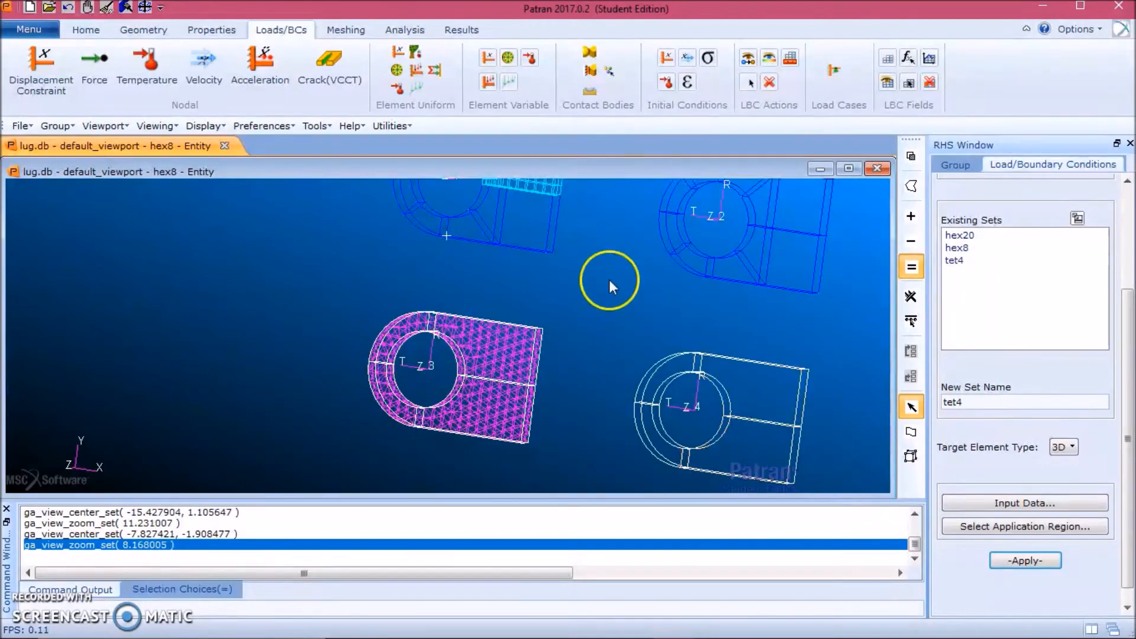
{"action": "middle_click_drag", "start_coordinate": [621, 325], "coordinate": [621, 327]}
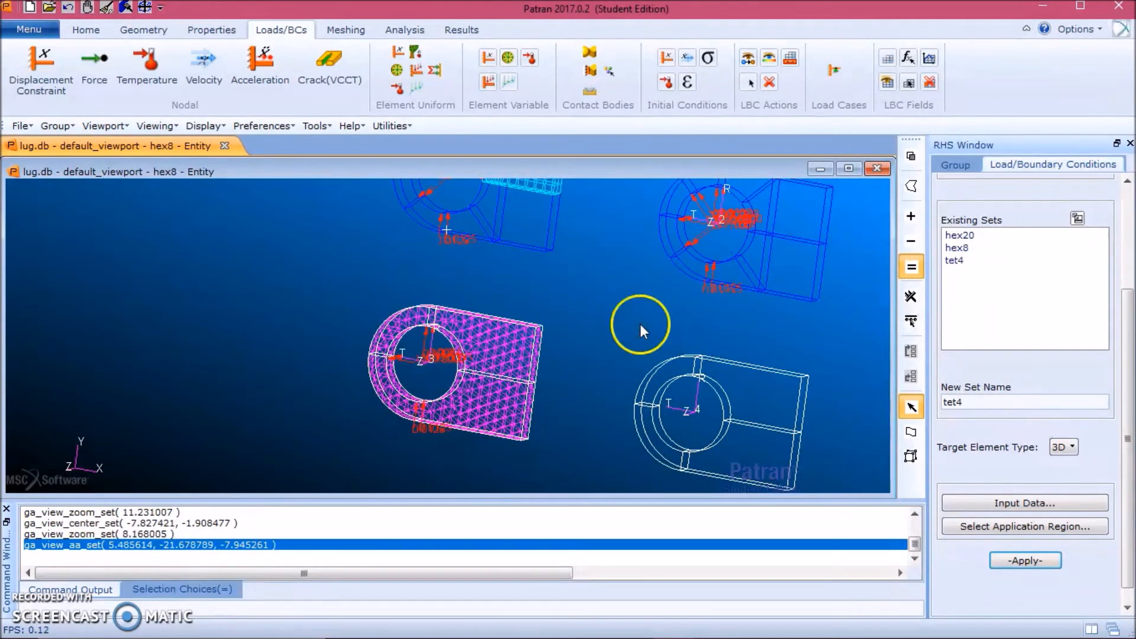
{"action": "left_click", "coordinate": [1004, 401]}
{"action": "key", "text": "BackSpace"}
{"action": "type", "text": "1"}
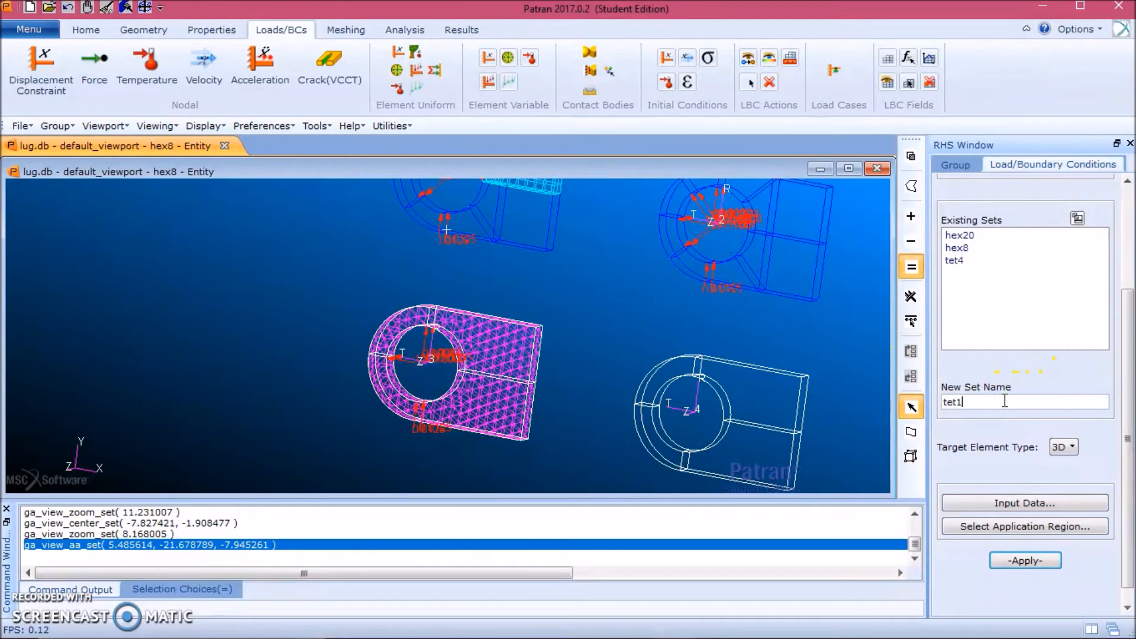
{"action": "type", "text": "0"}
{"action": "left_click", "coordinate": [1044, 503]}
{"action": "left_click", "coordinate": [840, 333]}
{"action": "left_click", "coordinate": [805, 493]}
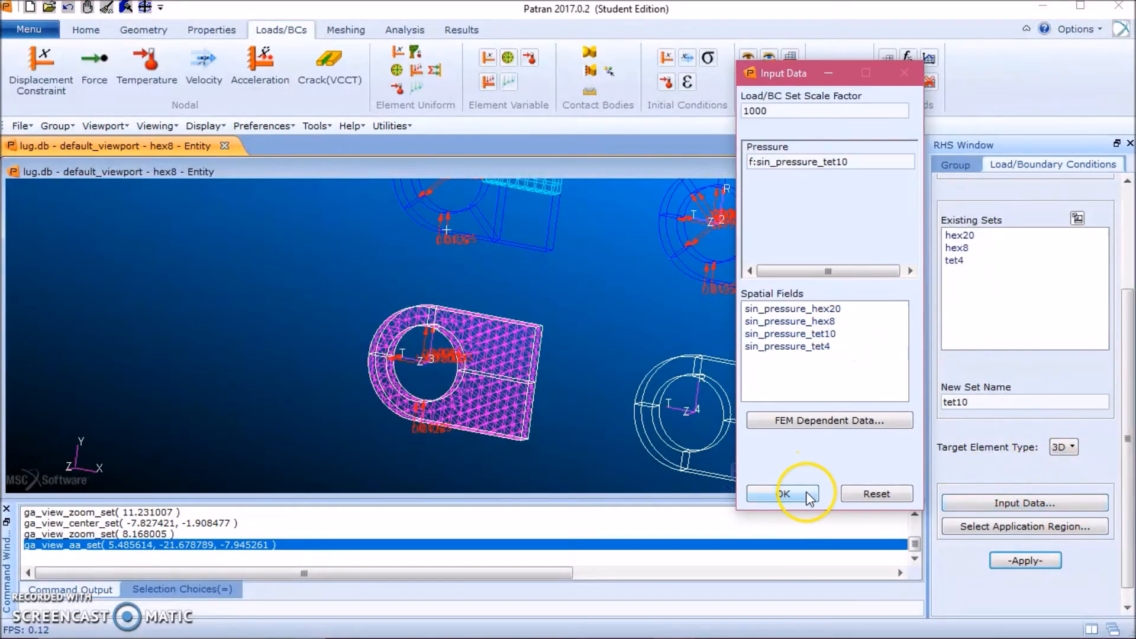
Assign solid face 14.2, the lower-left quarter of the lower-right lug's hole, as application region and create the tet10 pressure set.
{"action": "left_click", "coordinate": [995, 526]}
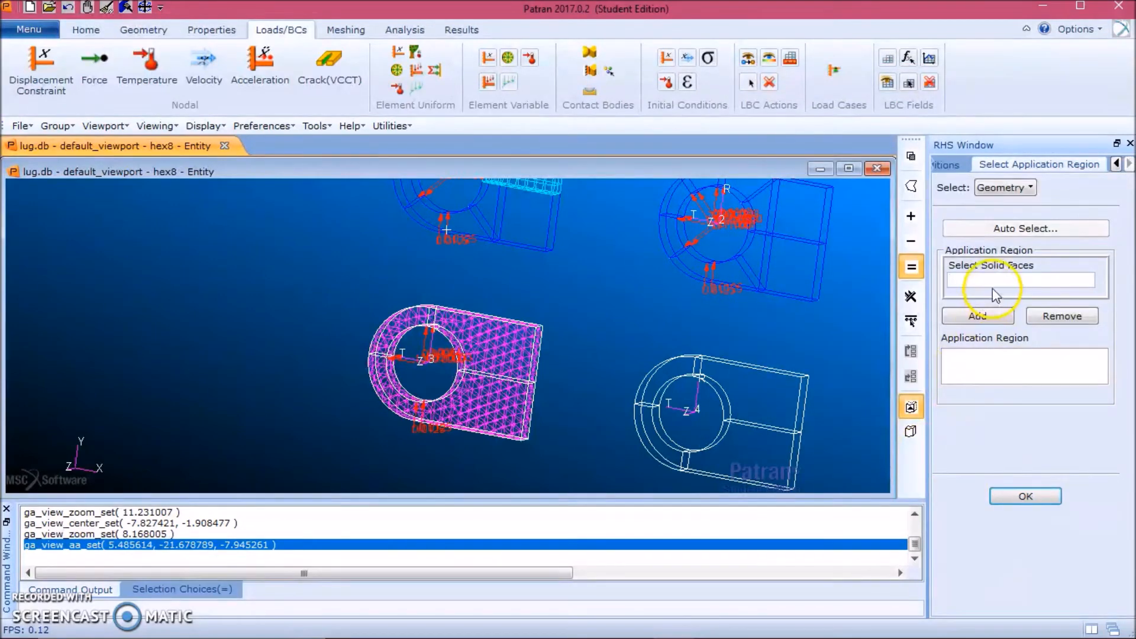
{"action": "left_click", "coordinate": [696, 386]}
{"action": "left_click", "coordinate": [667, 387]}
{"action": "left_click", "coordinate": [664, 428]}
{"action": "left_click", "coordinate": [977, 316]}
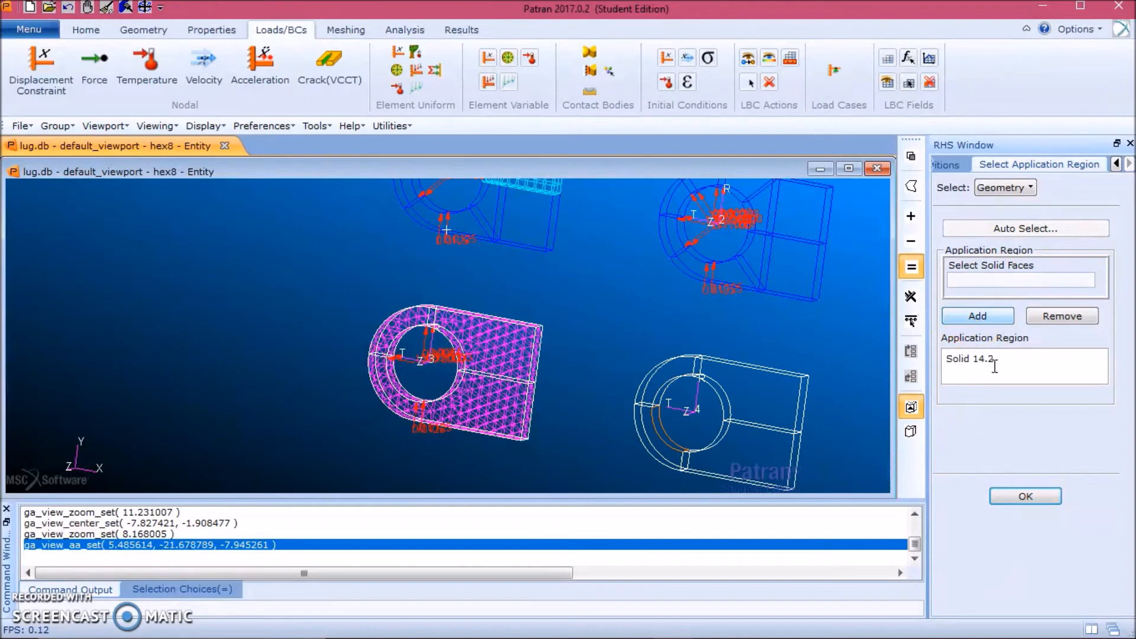
{"action": "left_click", "coordinate": [1042, 497]}
{"action": "left_click", "coordinate": [1039, 562]}
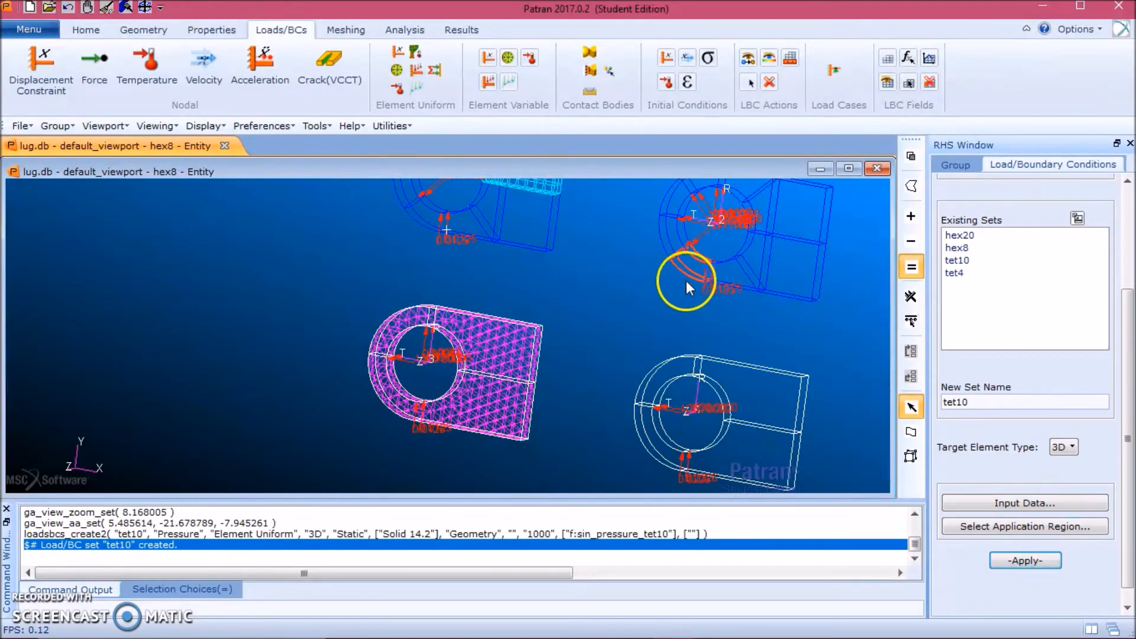
Start a nodal Displacement set with the Standard option and name it Constraint.
{"action": "scroll", "coordinate": [757, 274], "scroll_direction": "down", "scroll_amount": 3}
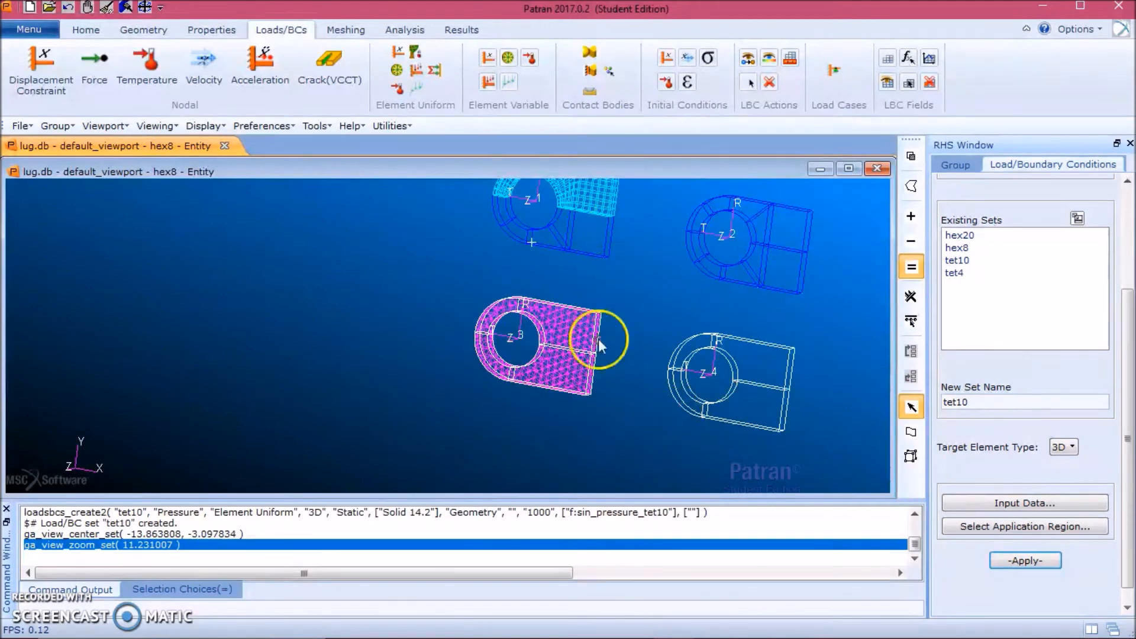
{"action": "left_click", "coordinate": [513, 346]}
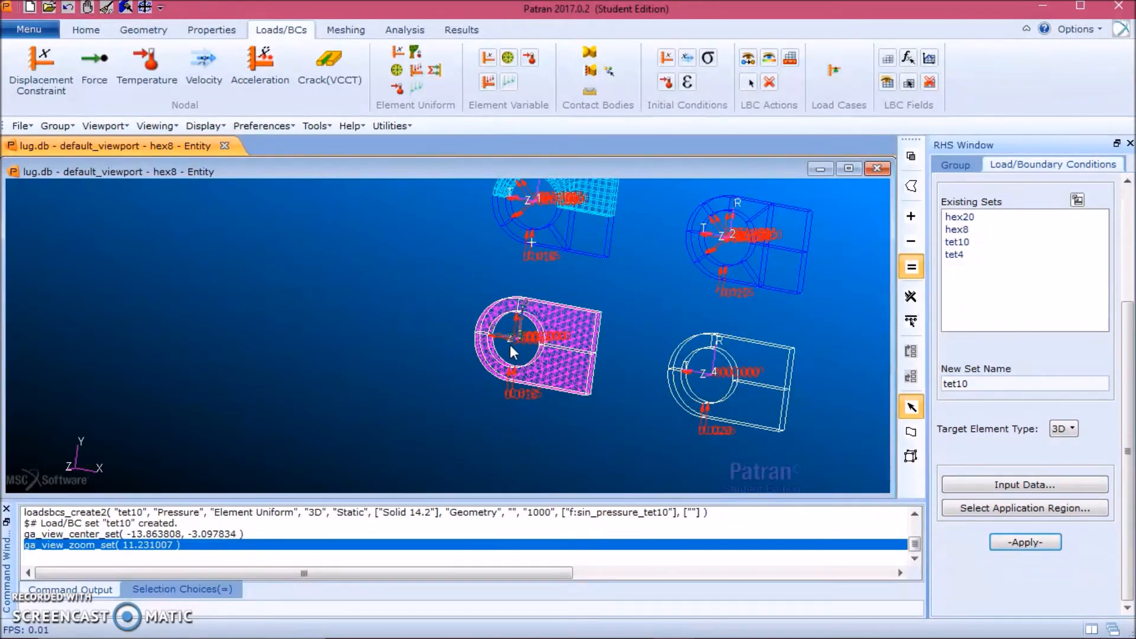
{"action": "left_click", "coordinate": [1130, 212]}
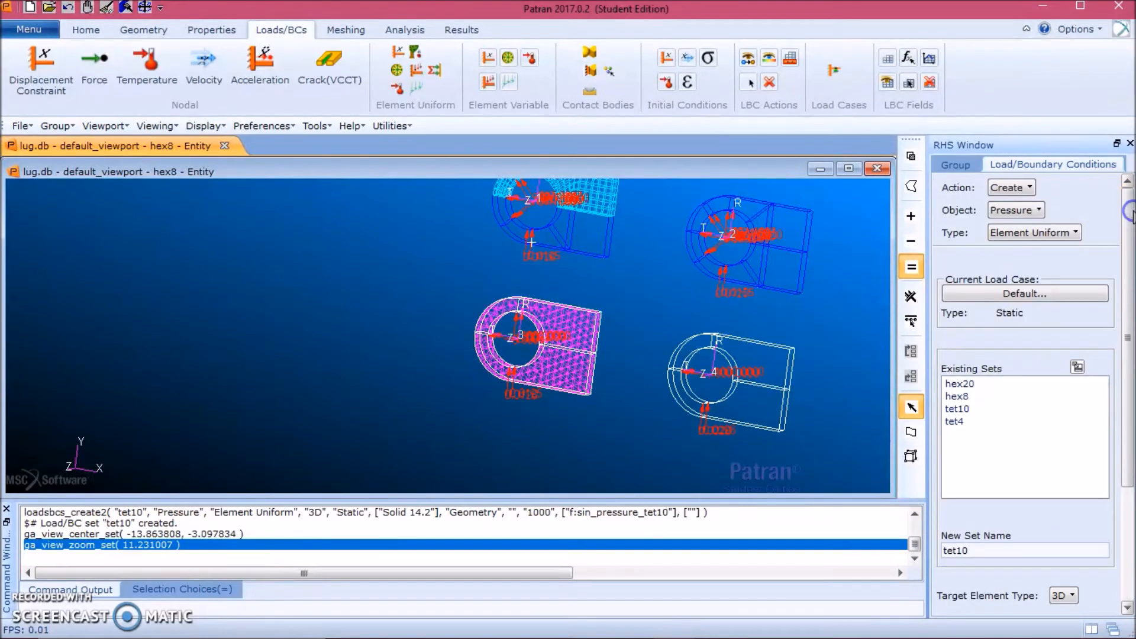
{"action": "left_click", "coordinate": [1033, 211]}
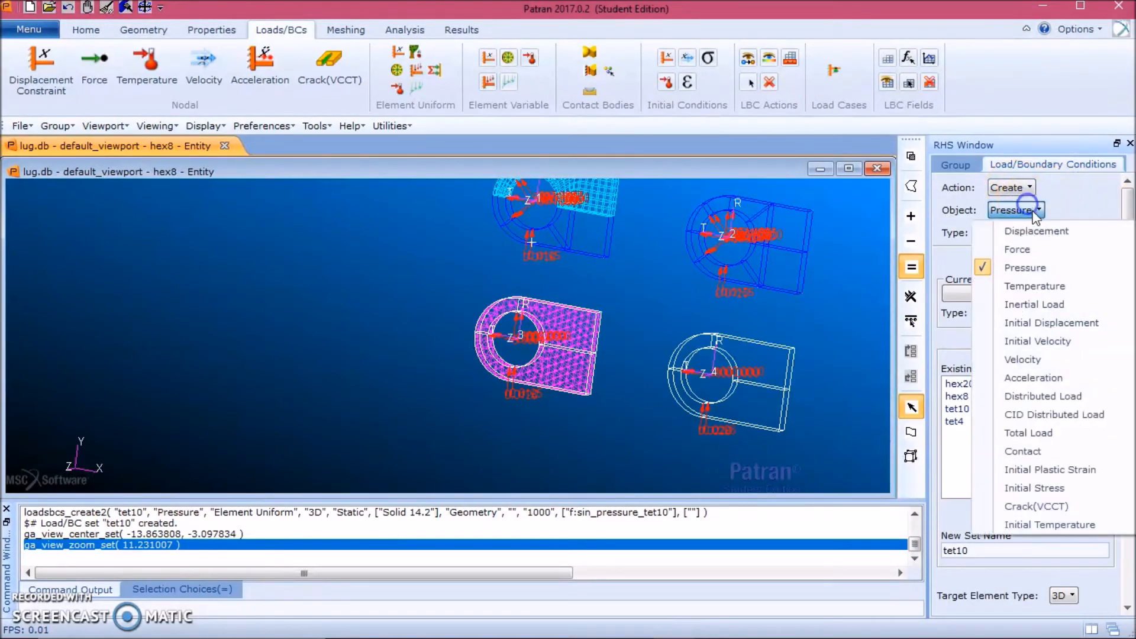
{"action": "left_click", "coordinate": [1057, 233]}
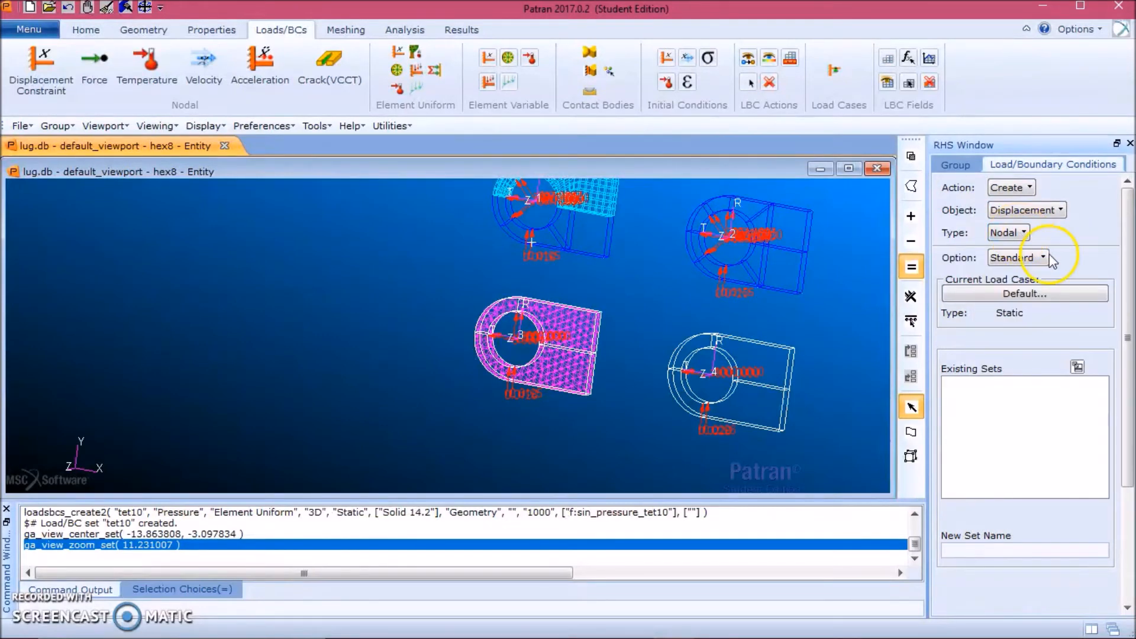
{"action": "left_click_drag", "start_coordinate": [1124, 291], "coordinate": [1124, 405]}
{"action": "left_click", "coordinate": [1015, 383]}
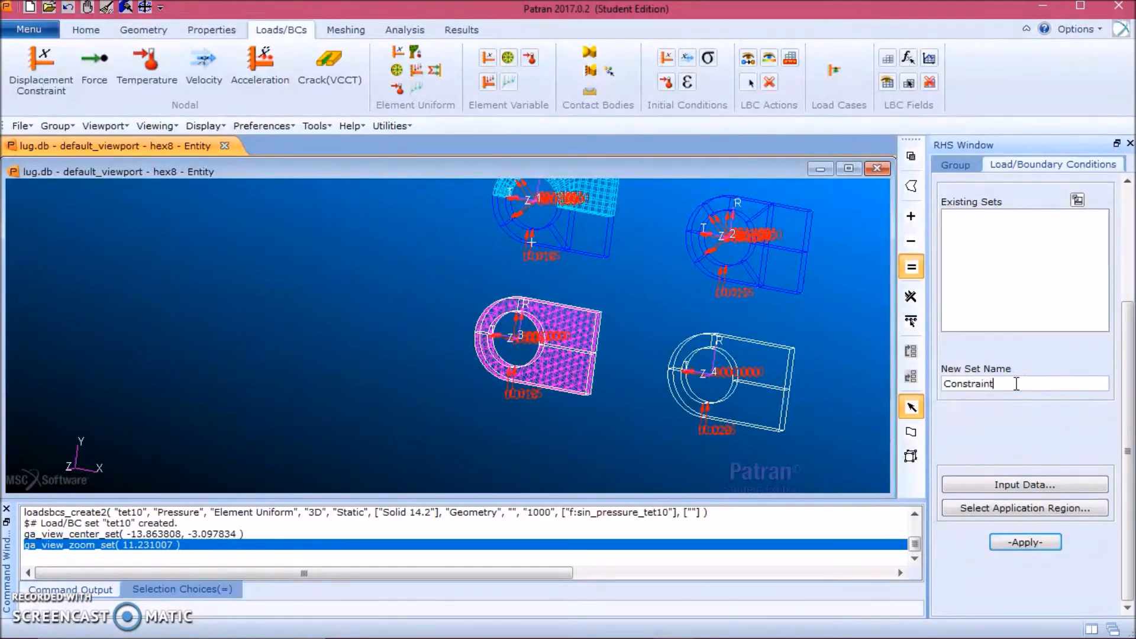
Fix the Constraint set's translations at <0 0 0>, leaving the rotations blank.
{"action": "left_click", "coordinate": [1024, 472]}
{"action": "left_click", "coordinate": [1027, 486]}
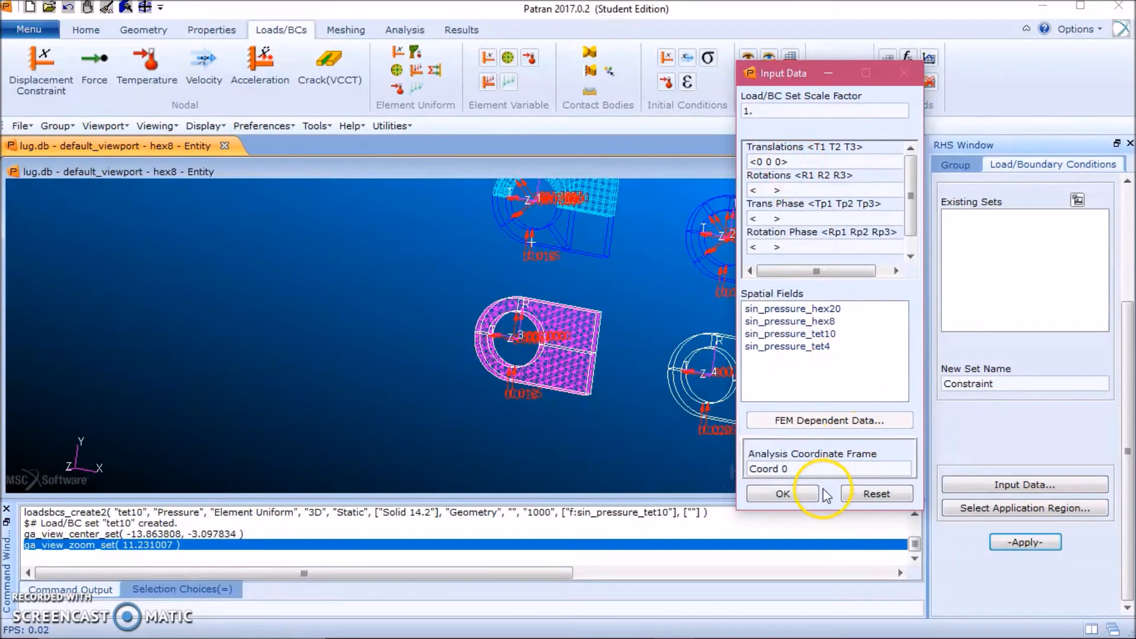
{"action": "left_click", "coordinate": [783, 494]}
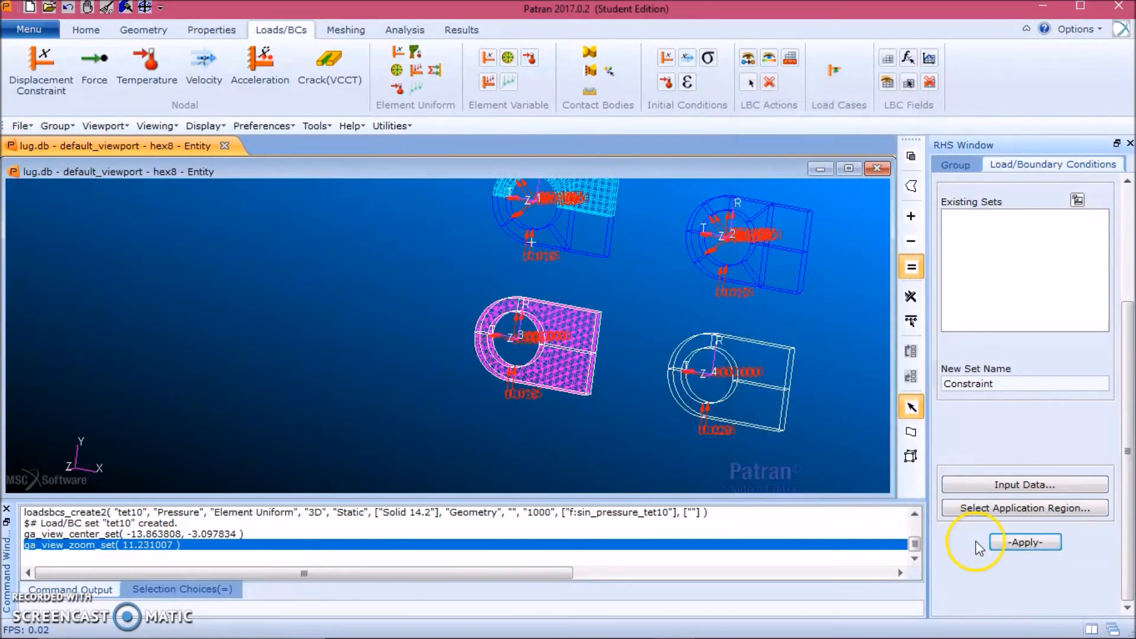
Start the Constraint set's application region on geometry, with picking restricted to surfaces or solid faces.
{"action": "left_click", "coordinate": [996, 509]}
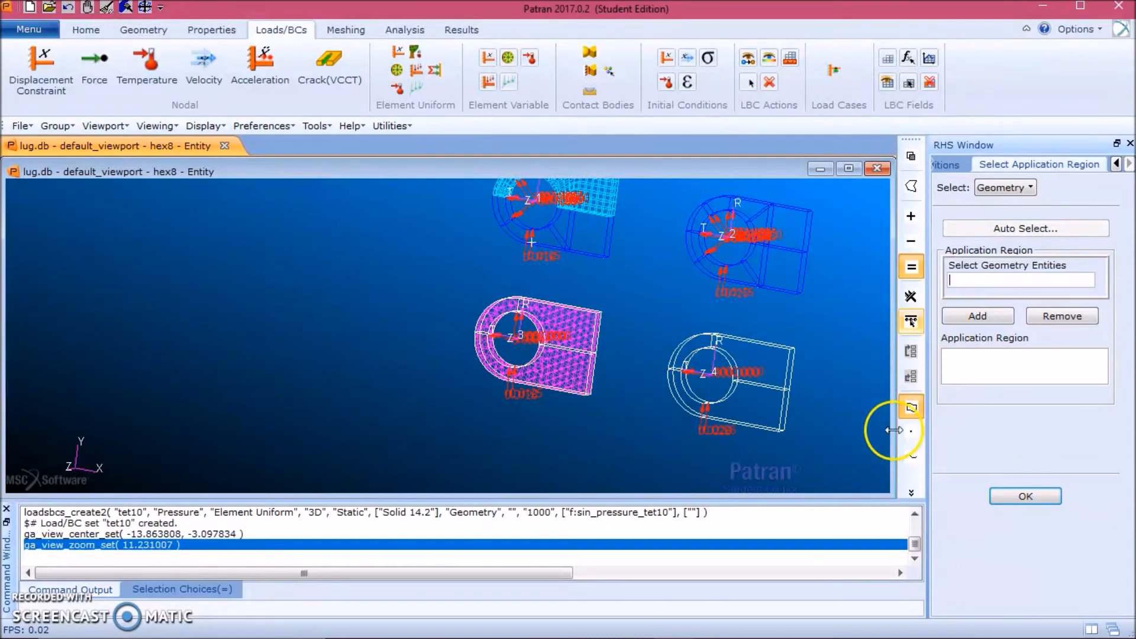
{"action": "left_click", "coordinate": [911, 456]}
{"action": "left_click", "coordinate": [912, 411]}
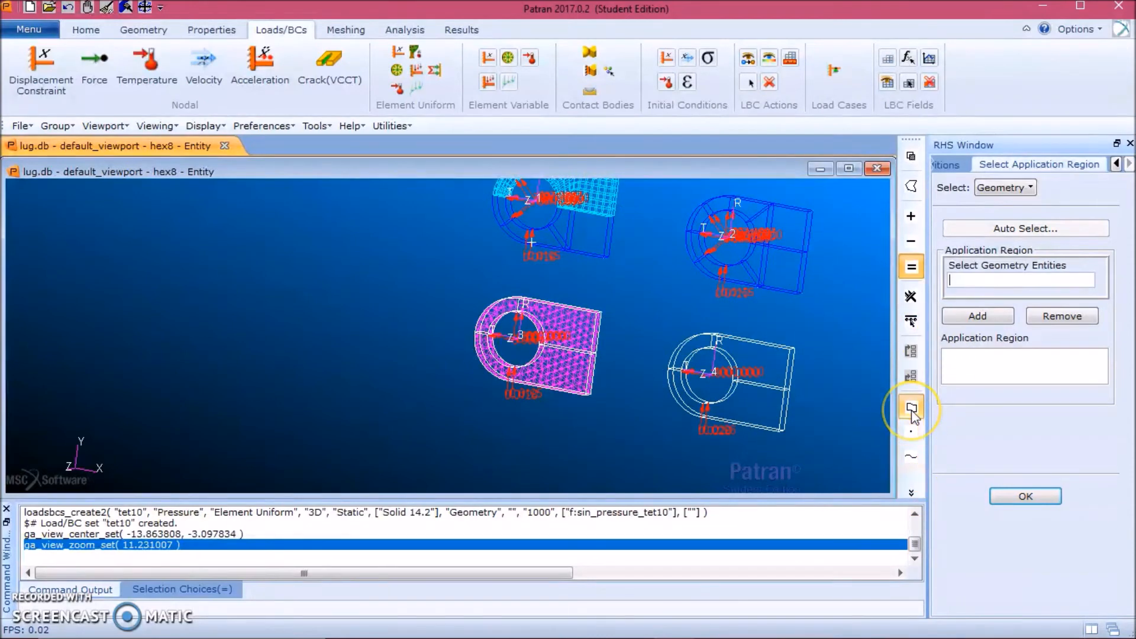
{"action": "left_click", "coordinate": [916, 492]}
{"action": "left_click", "coordinate": [911, 158]}
{"action": "left_click", "coordinate": [913, 163]}
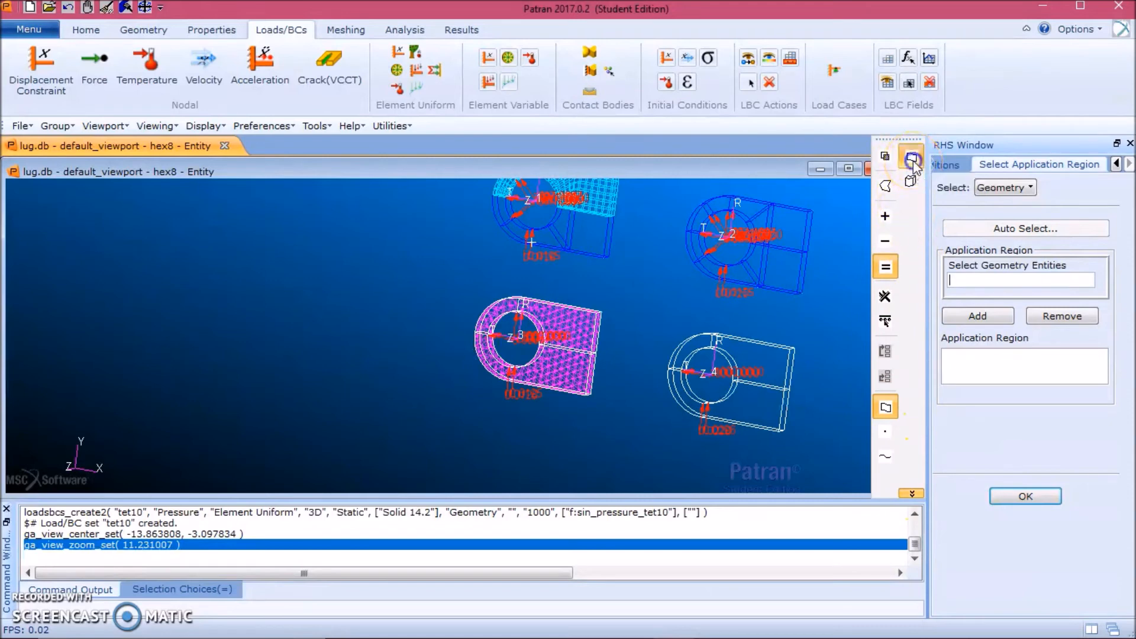
{"action": "left_click", "coordinate": [982, 281]}
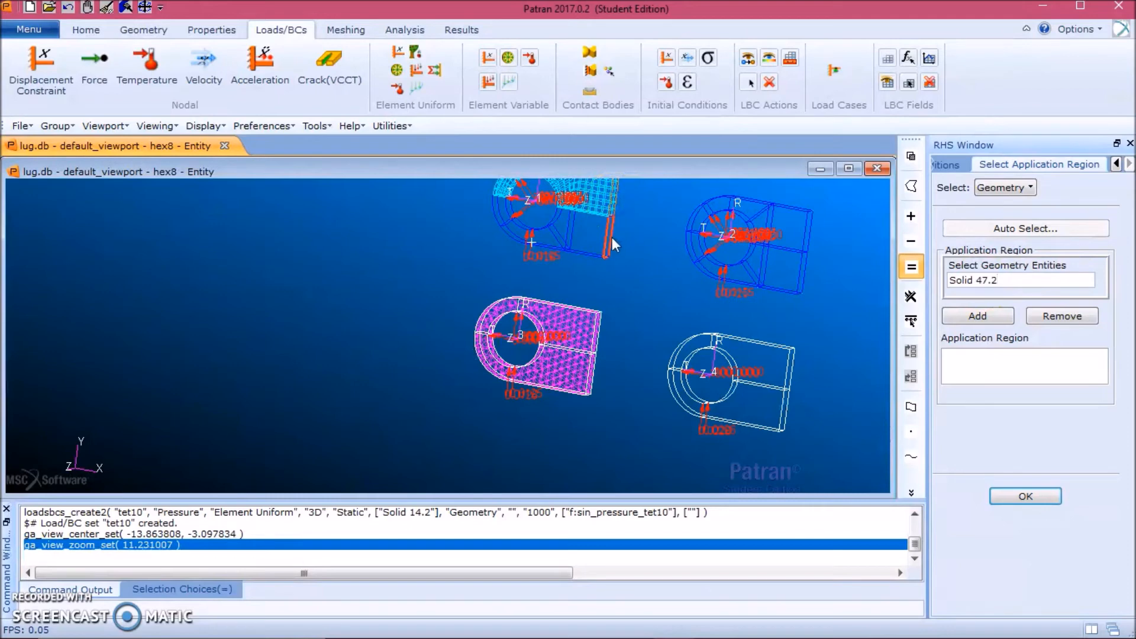
Assign the straight right-end faces of all four lugs as the application region and create the Constraint displacement set.
{"action": "left_click", "coordinate": [791, 331]}
{"action": "left_click", "coordinate": [790, 366]}
{"action": "left_click", "coordinate": [786, 405]}
{"action": "left_click", "coordinate": [608, 329]}
{"action": "left_click", "coordinate": [591, 366]}
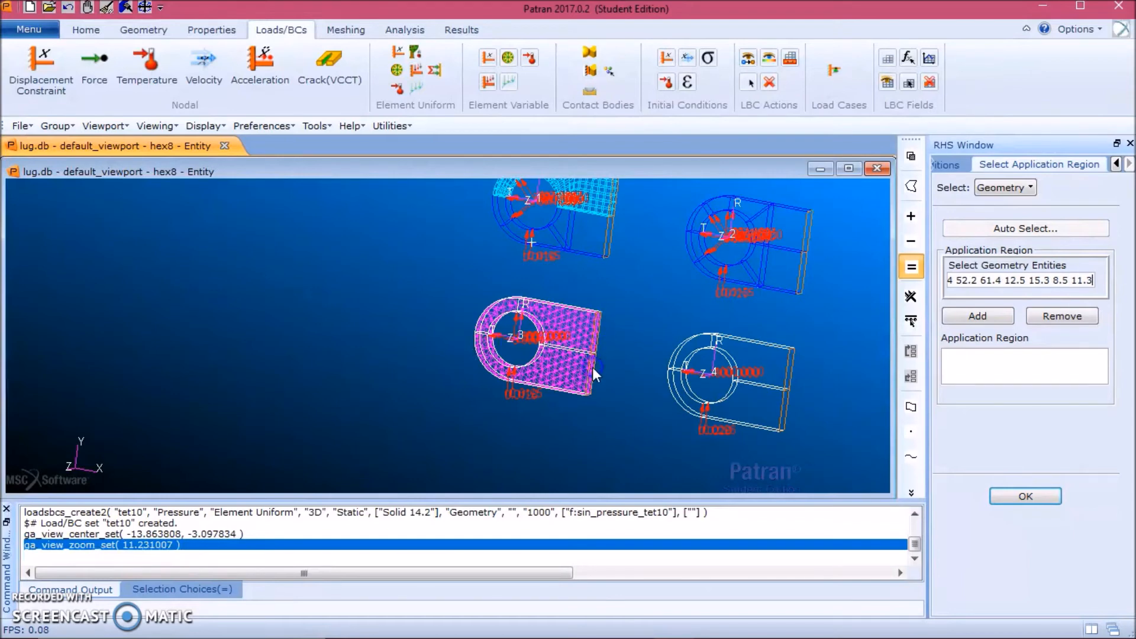
{"action": "left_click", "coordinate": [1004, 324]}
{"action": "left_click", "coordinate": [1041, 496]}
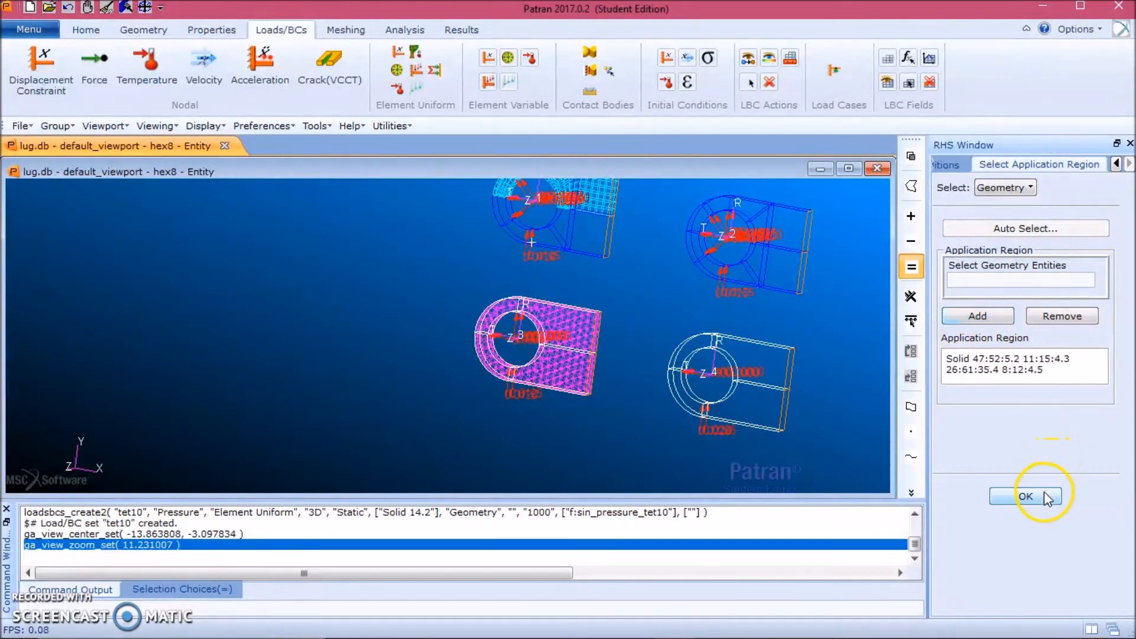
{"action": "left_click", "coordinate": [1046, 542]}
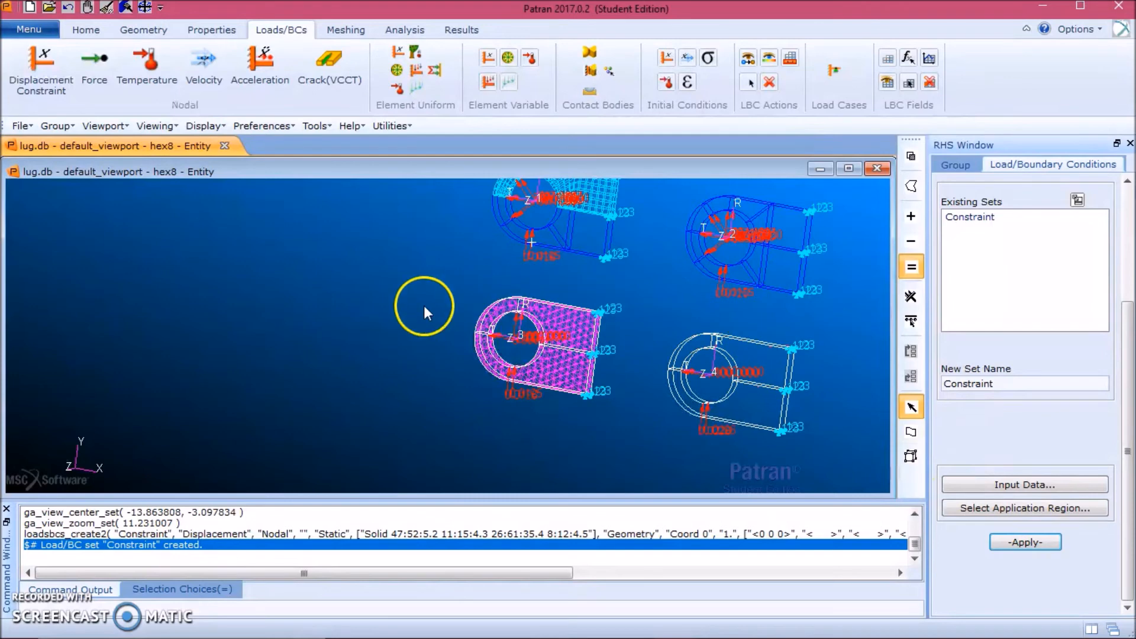
Create an isotropic linear elastic material named Aluminium by manual input, with elastic modulus 10e6 and a Poisson ratio.
{"action": "left_click", "coordinate": [214, 30]}
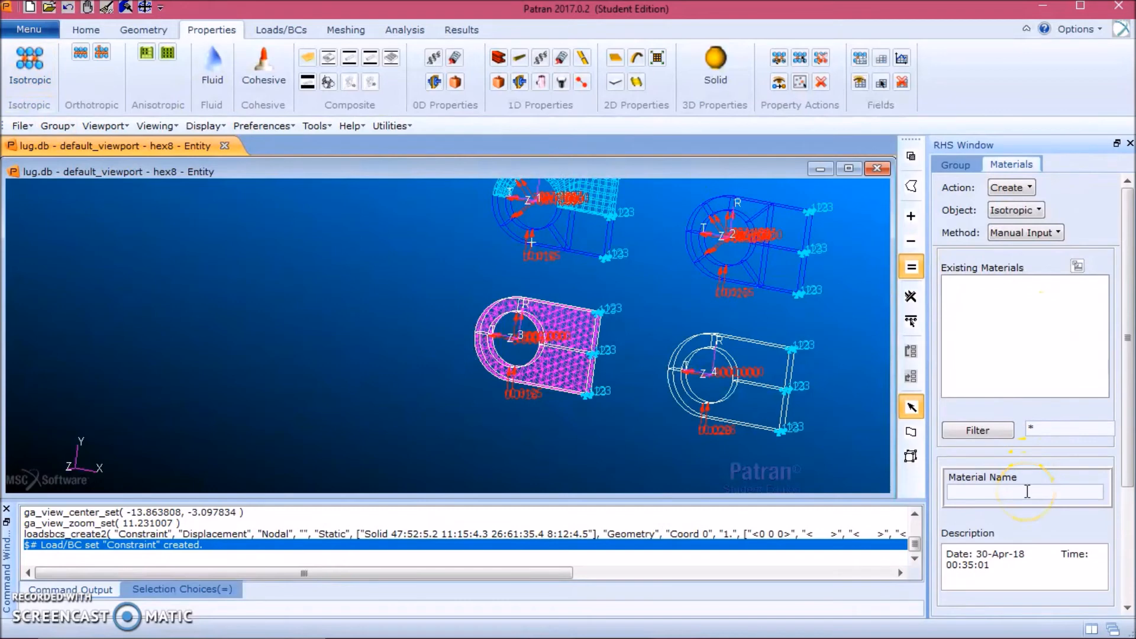
{"action": "left_click", "coordinate": [1027, 492]}
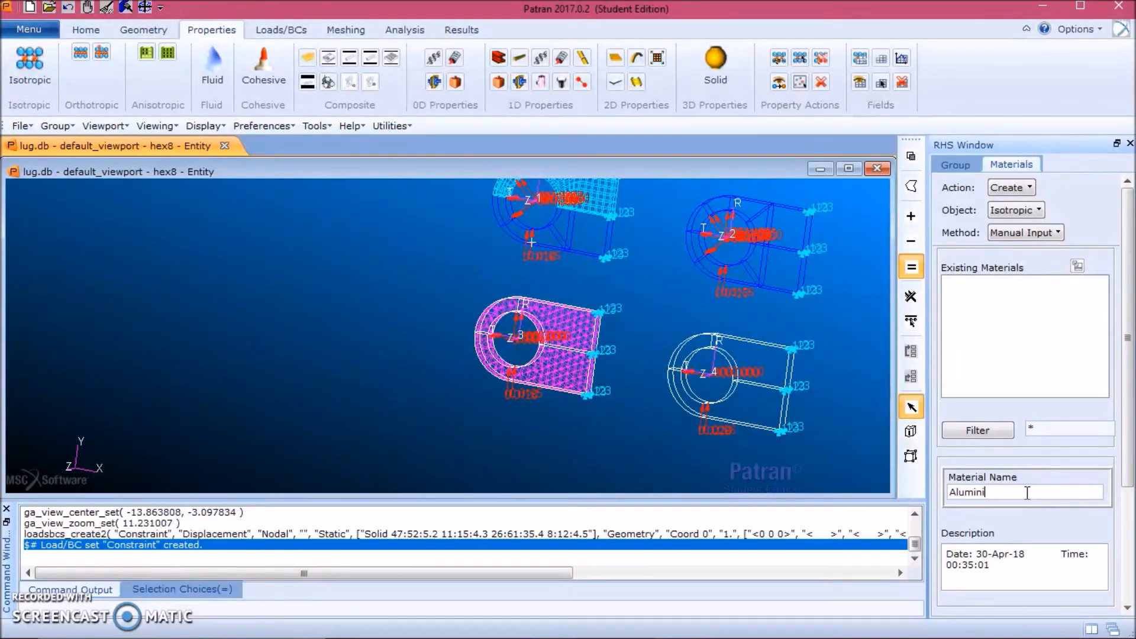
{"action": "scroll", "coordinate": [1116, 469], "scroll_direction": "down", "scroll_amount": 3}
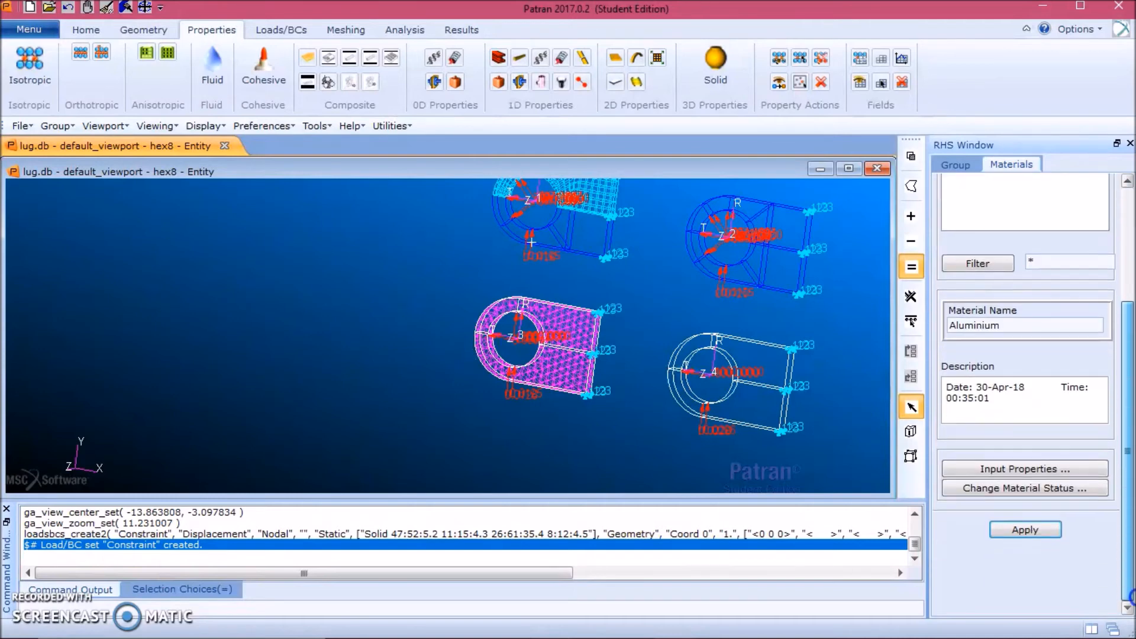
{"action": "left_click", "coordinate": [1035, 467]}
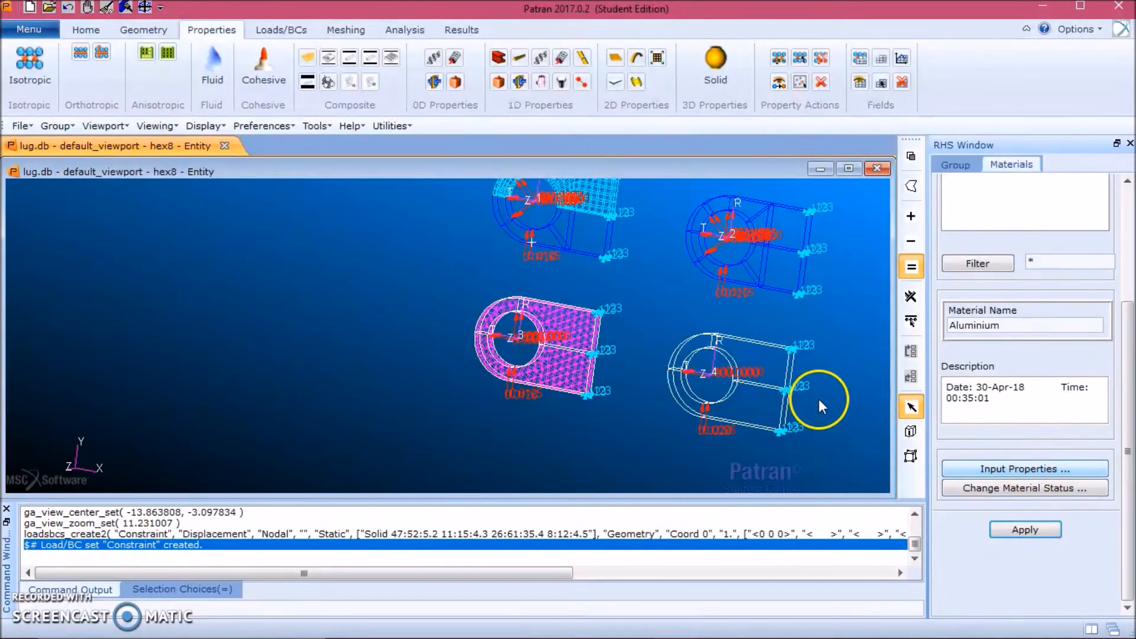
{"action": "left_click", "coordinate": [719, 156]}
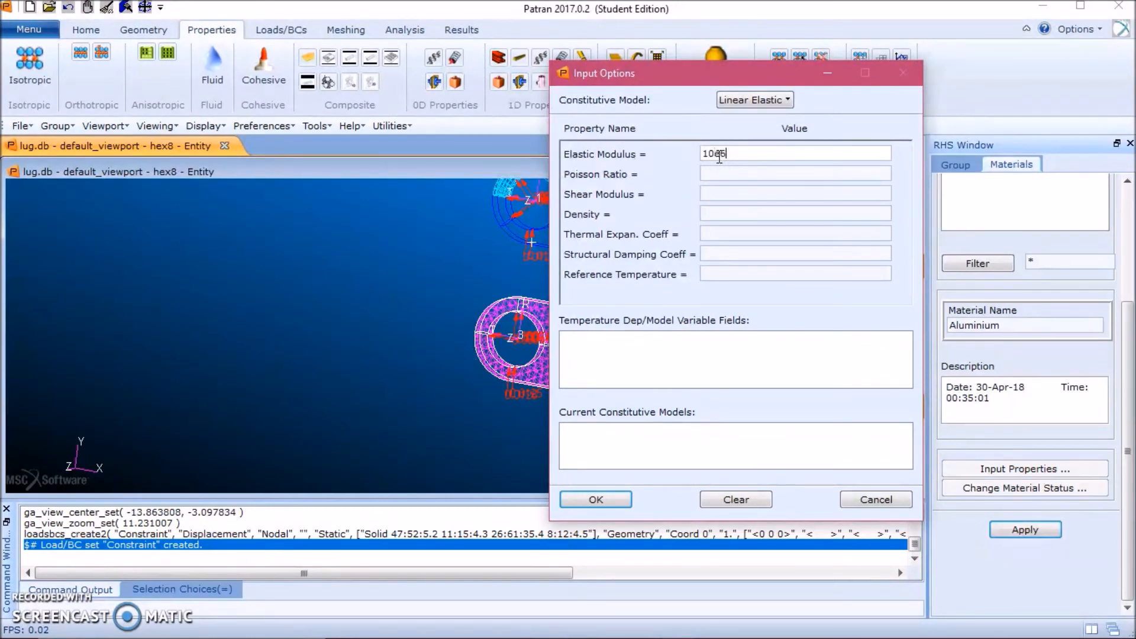
{"action": "left_click", "coordinate": [723, 173]}
{"action": "left_click", "coordinate": [615, 492]}
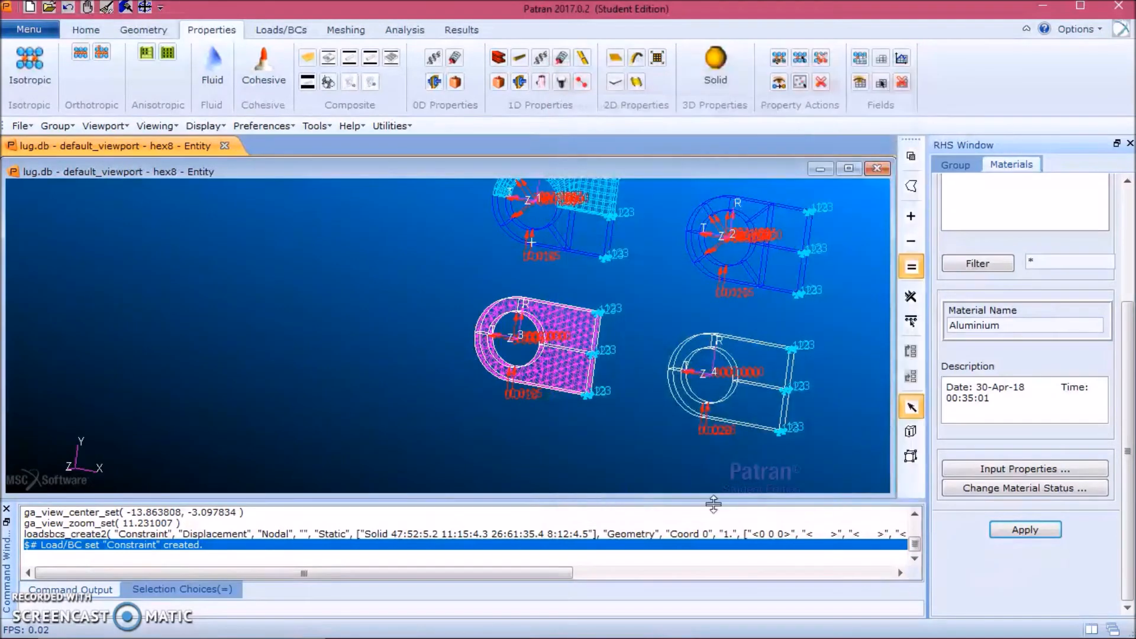
{"action": "left_click", "coordinate": [1041, 533]}
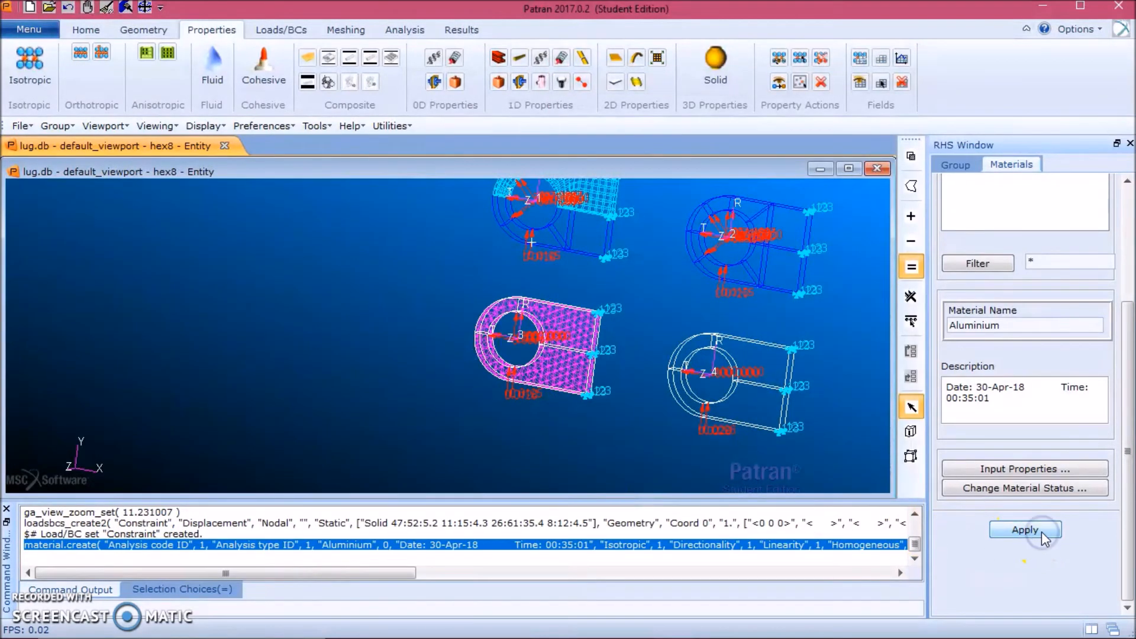
Start a 3D solid element property set named Solid, with the Homogeneous and Standard Formulation options.
{"action": "left_click", "coordinate": [1132, 225]}
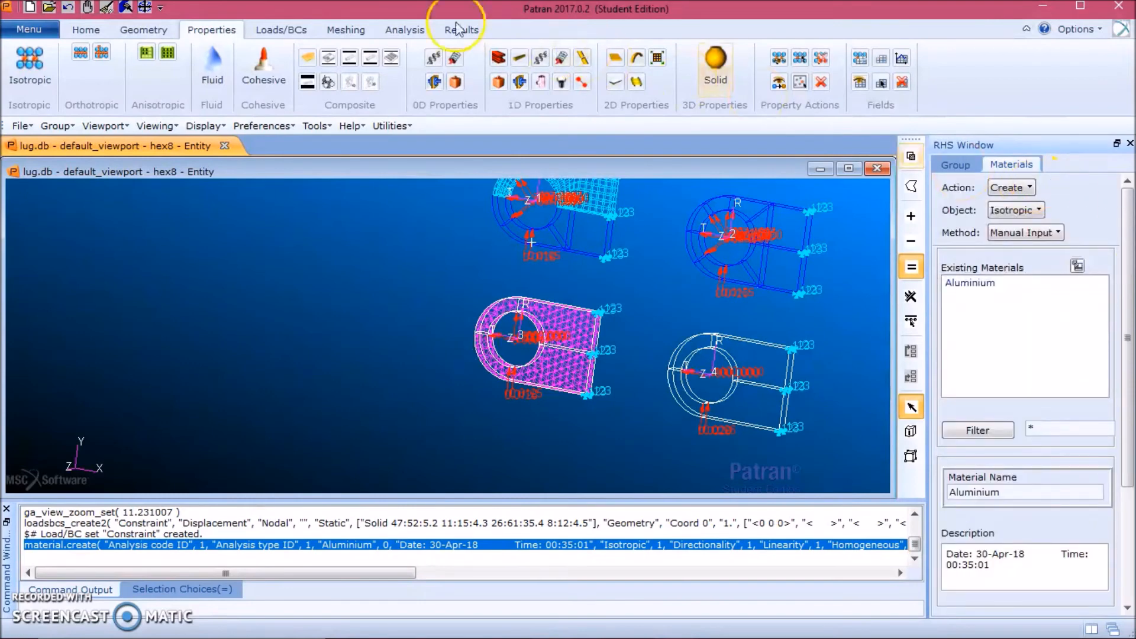
{"action": "left_click", "coordinate": [275, 30]}
{"action": "left_click", "coordinate": [212, 30]}
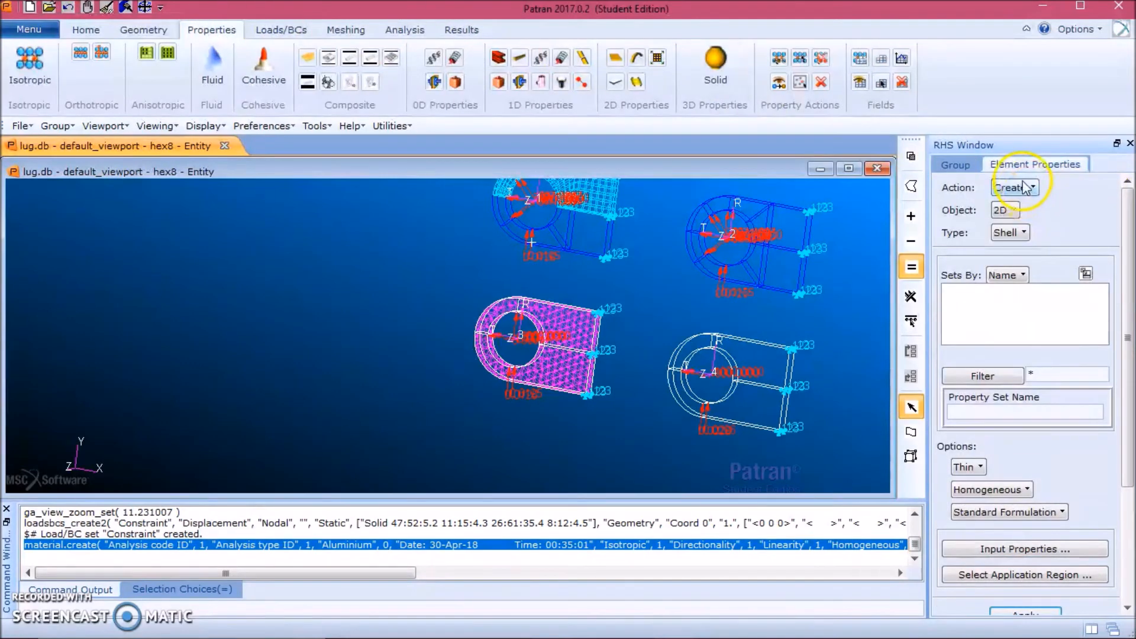
{"action": "left_click", "coordinate": [1012, 212]}
{"action": "left_click", "coordinate": [1037, 293]}
{"action": "scroll", "coordinate": [1042, 307], "scroll_direction": "down", "scroll_amount": 3}
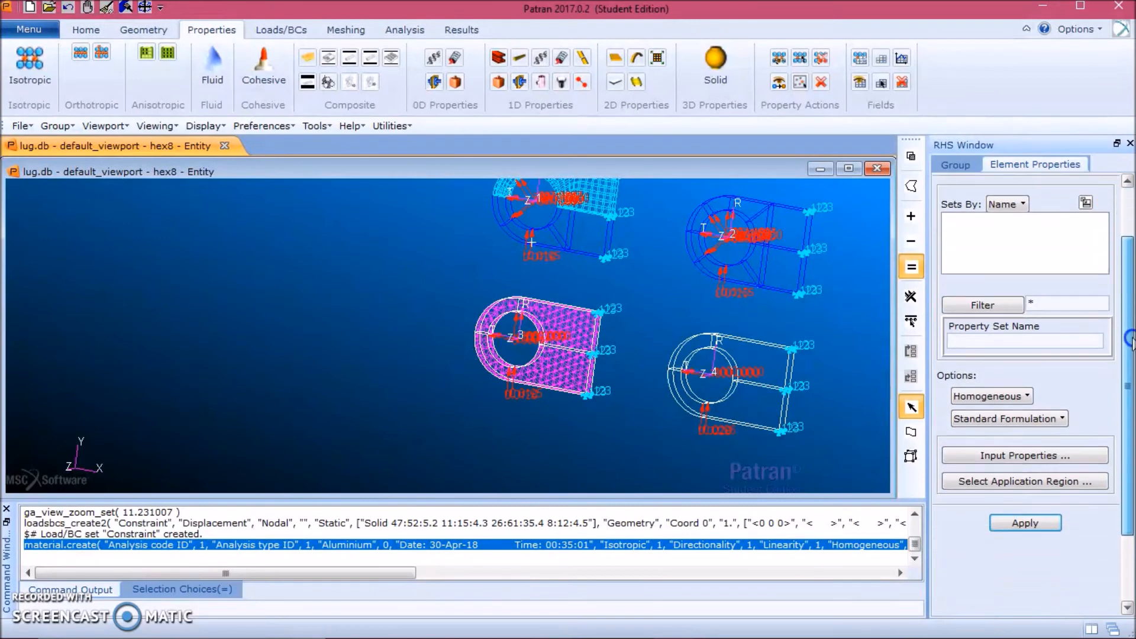
{"action": "left_click", "coordinate": [1060, 321]}
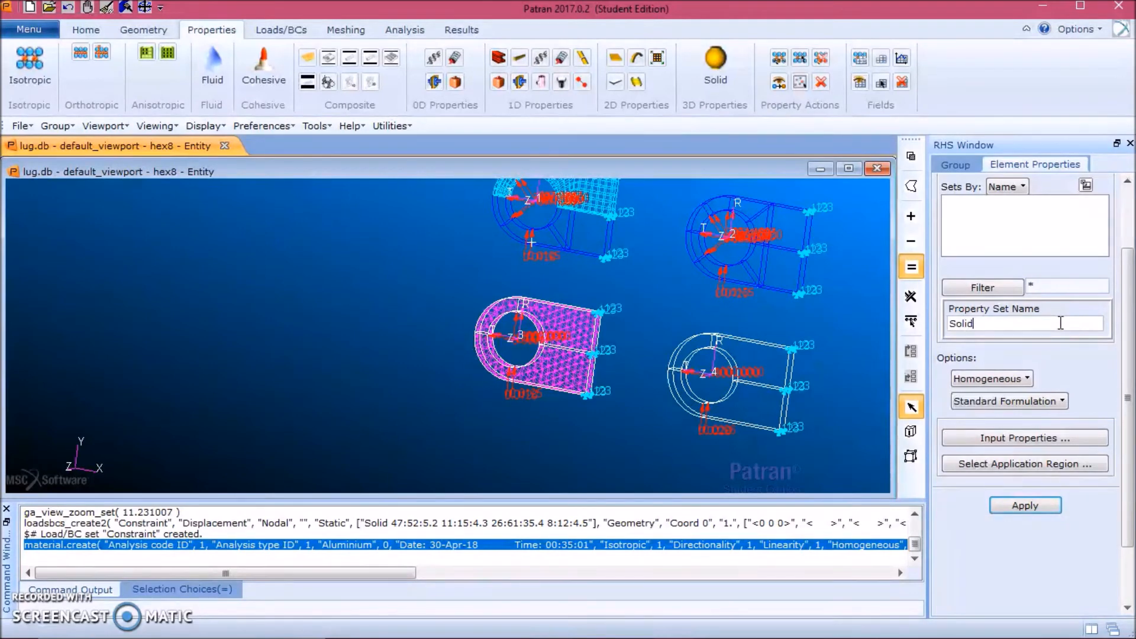
Assign the Aluminium material to the Solid property set.
{"action": "left_click", "coordinate": [1040, 438]}
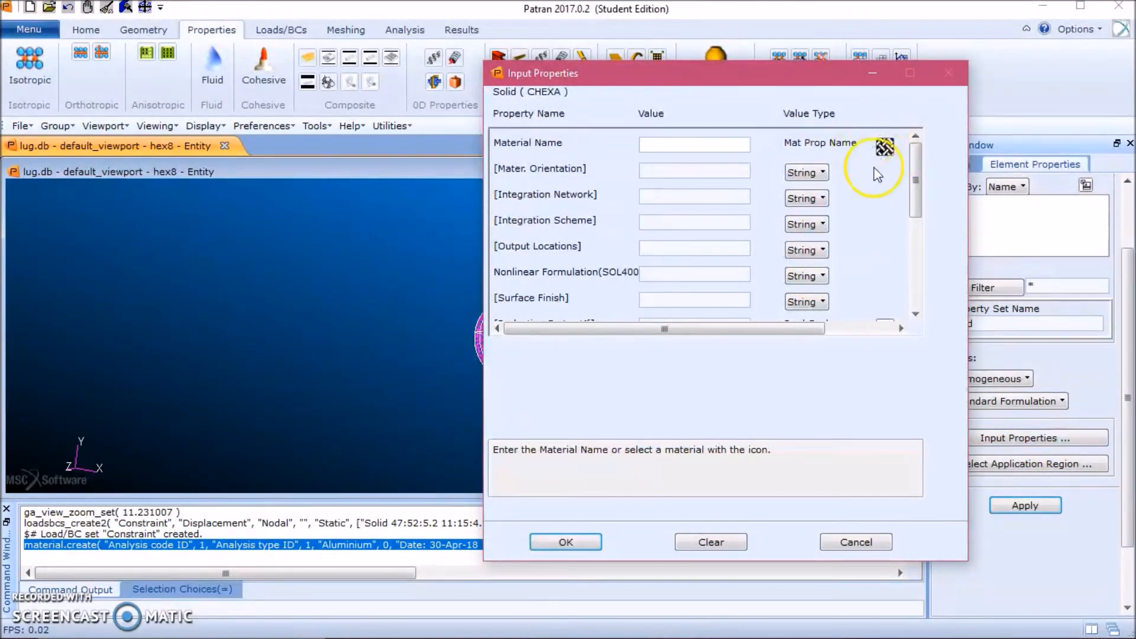
{"action": "left_click", "coordinate": [885, 147]}
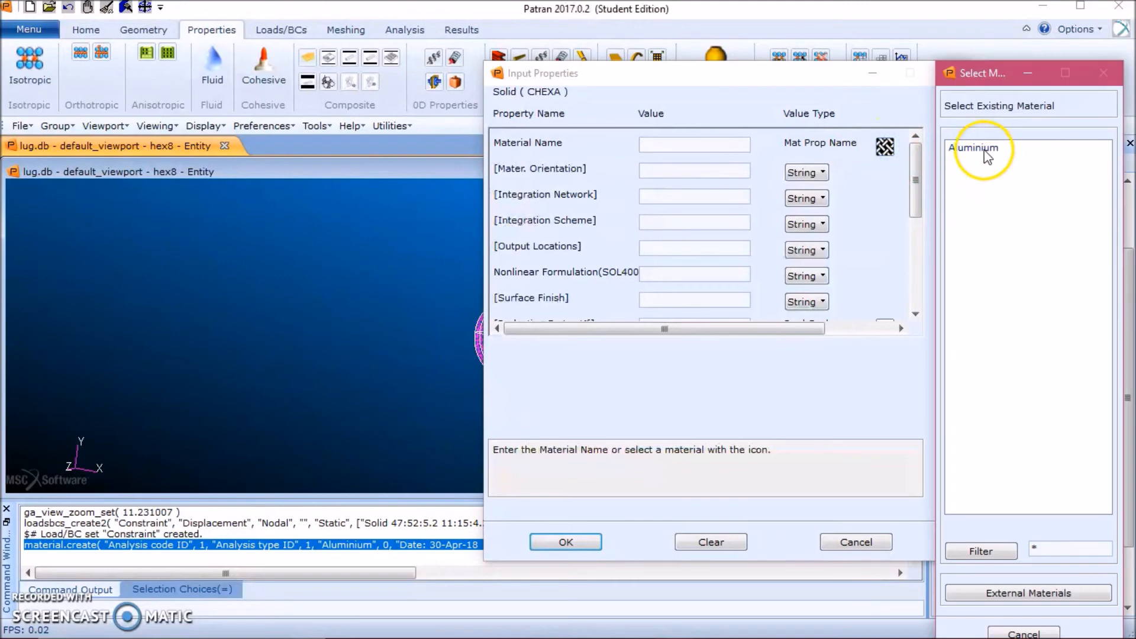
{"action": "double_click", "coordinate": [992, 149]}
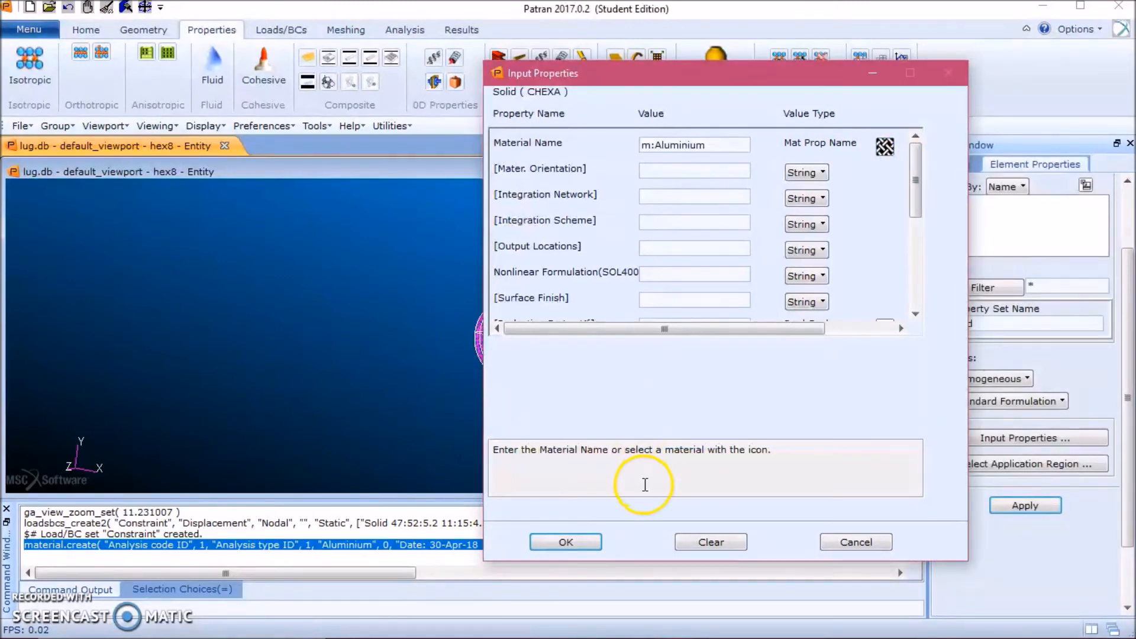
{"action": "left_click", "coordinate": [584, 542]}
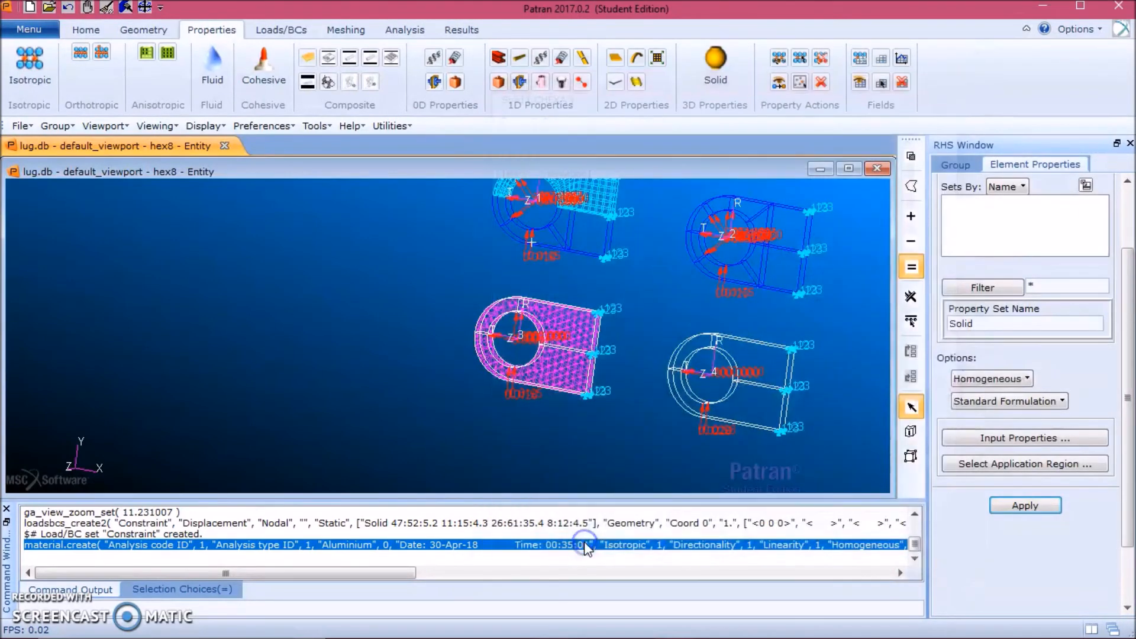
Add all lug solids, Solid 8:15 22:26 32:61, to the Solid property set's application region.
{"action": "left_click", "coordinate": [1044, 464]}
{"action": "left_click", "coordinate": [1005, 257]}
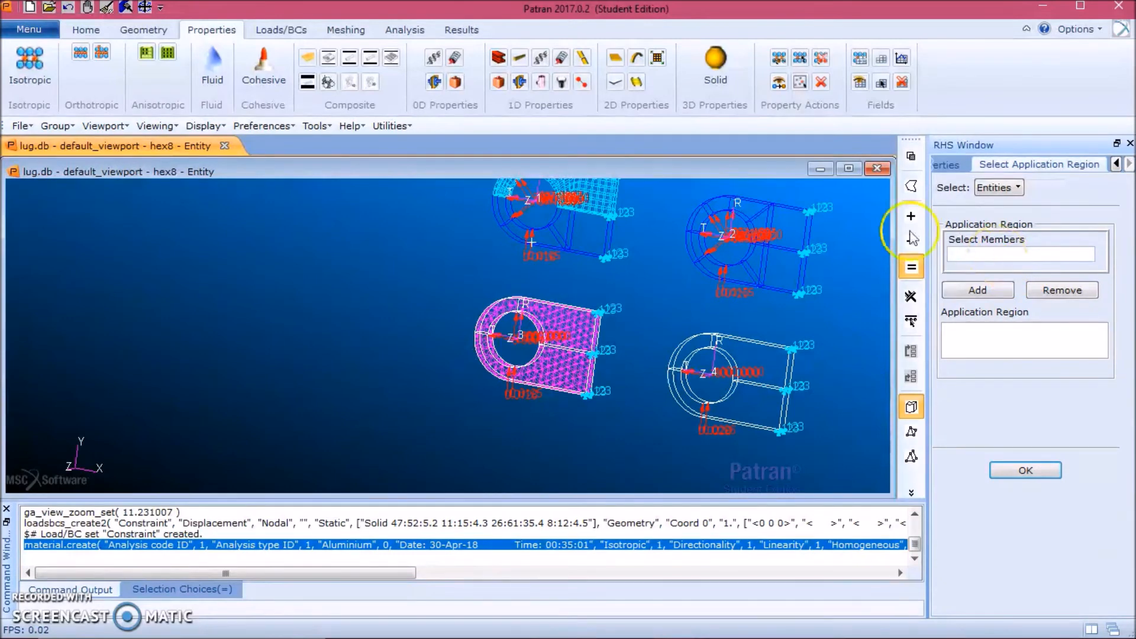
{"action": "left_click", "coordinate": [1002, 256]}
{"action": "left_click_drag", "start_coordinate": [841, 453], "coordinate": [444, 79]}
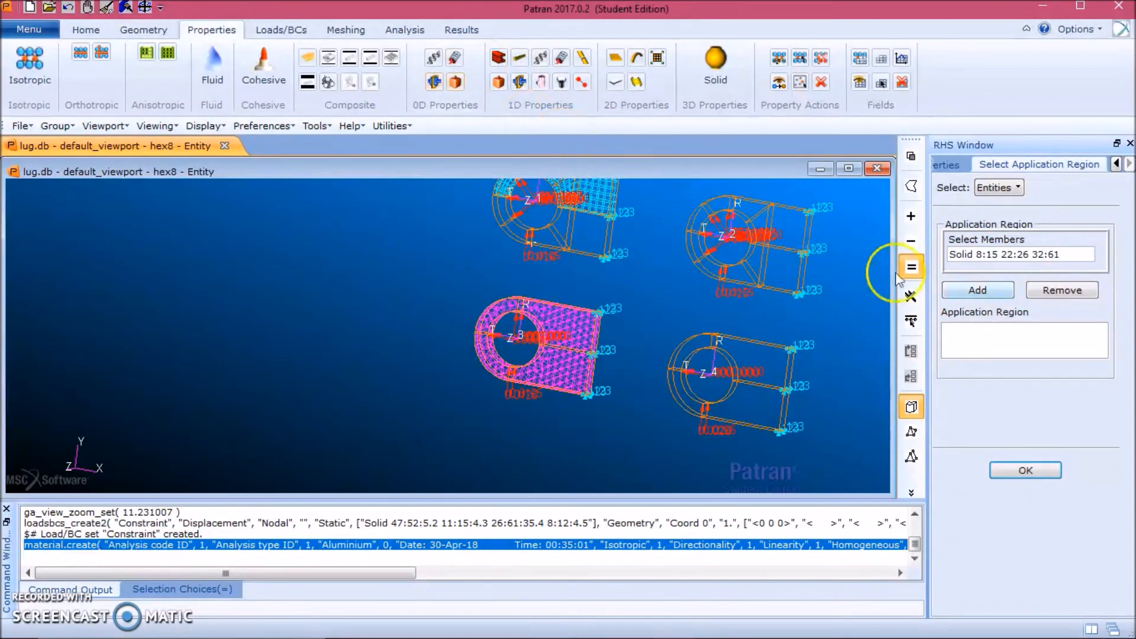
{"action": "left_click", "coordinate": [997, 289]}
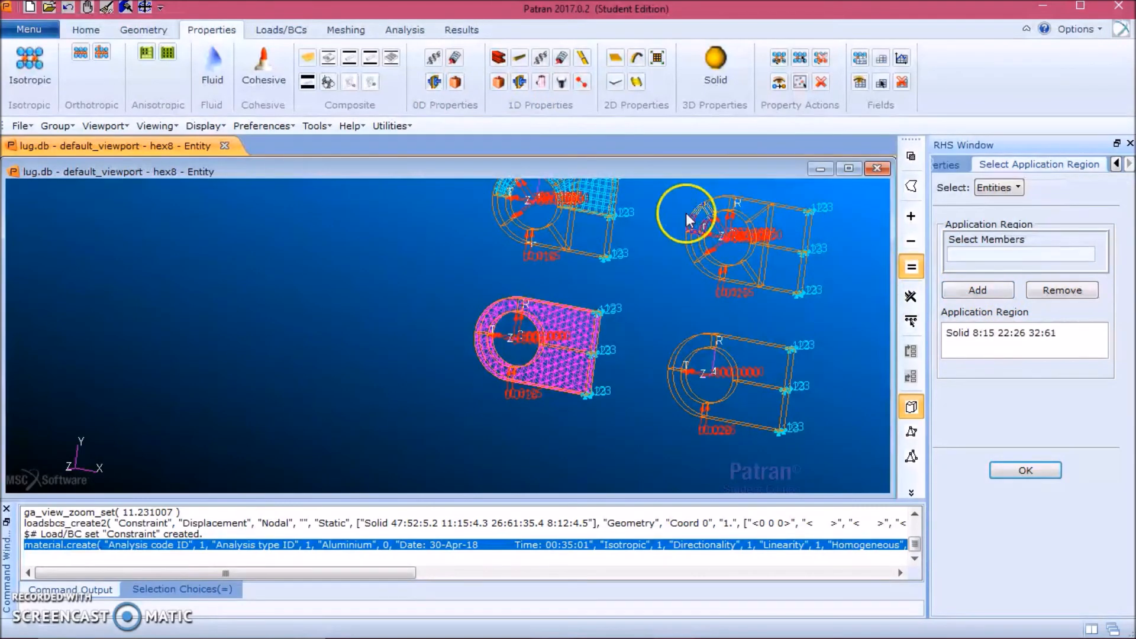
{"action": "scroll", "coordinate": [687, 213], "scroll_direction": "down", "scroll_amount": 1}
{"action": "scroll", "coordinate": [664, 181], "scroll_direction": "up", "scroll_amount": 1}
{"action": "scroll", "coordinate": [617, 189], "scroll_direction": "down", "scroll_amount": 1}
{"action": "scroll", "coordinate": [579, 184], "scroll_direction": "up", "scroll_amount": 1}
{"action": "scroll", "coordinate": [538, 172], "scroll_direction": "down", "scroll_amount": 1}
{"action": "scroll", "coordinate": [569, 208], "scroll_direction": "up", "scroll_amount": 2}
{"action": "scroll", "coordinate": [606, 285], "scroll_direction": "down", "scroll_amount": 2}
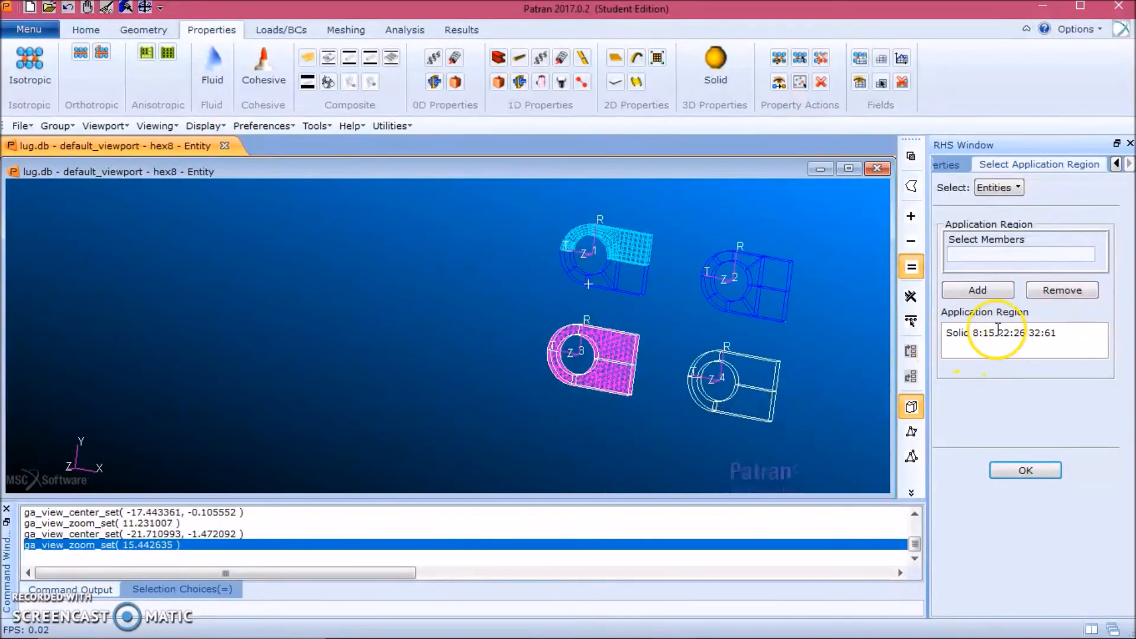
Remove the solids from the application region, add Solid 8:15 22:26 32:61 again, and create the Solid property set.
{"action": "left_click", "coordinate": [997, 261]}
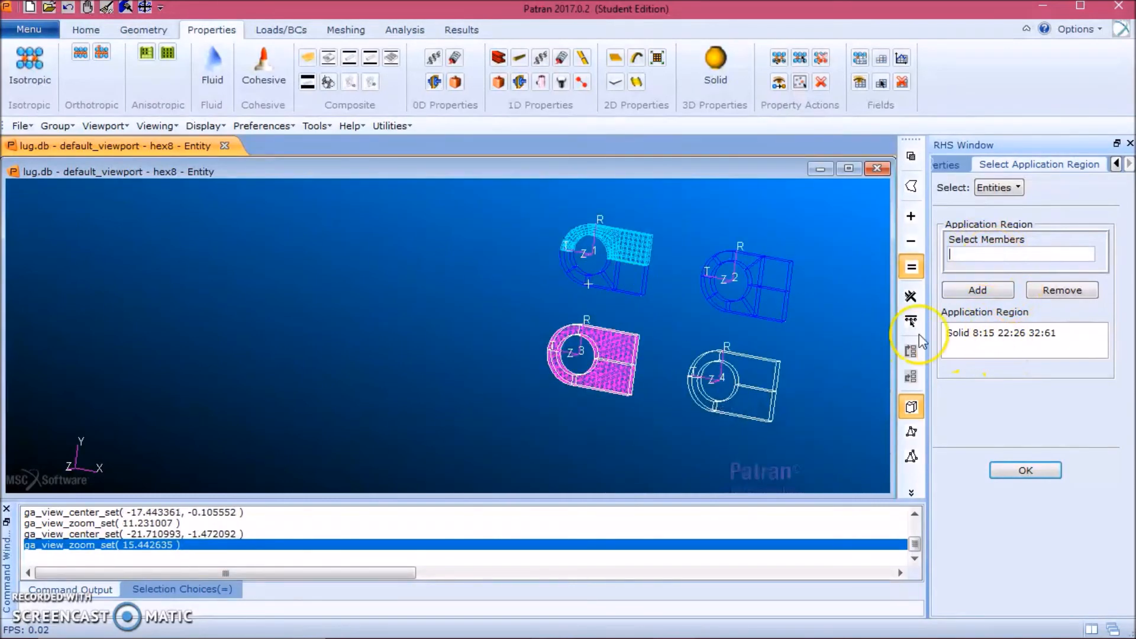
{"action": "left_click", "coordinate": [1018, 333]}
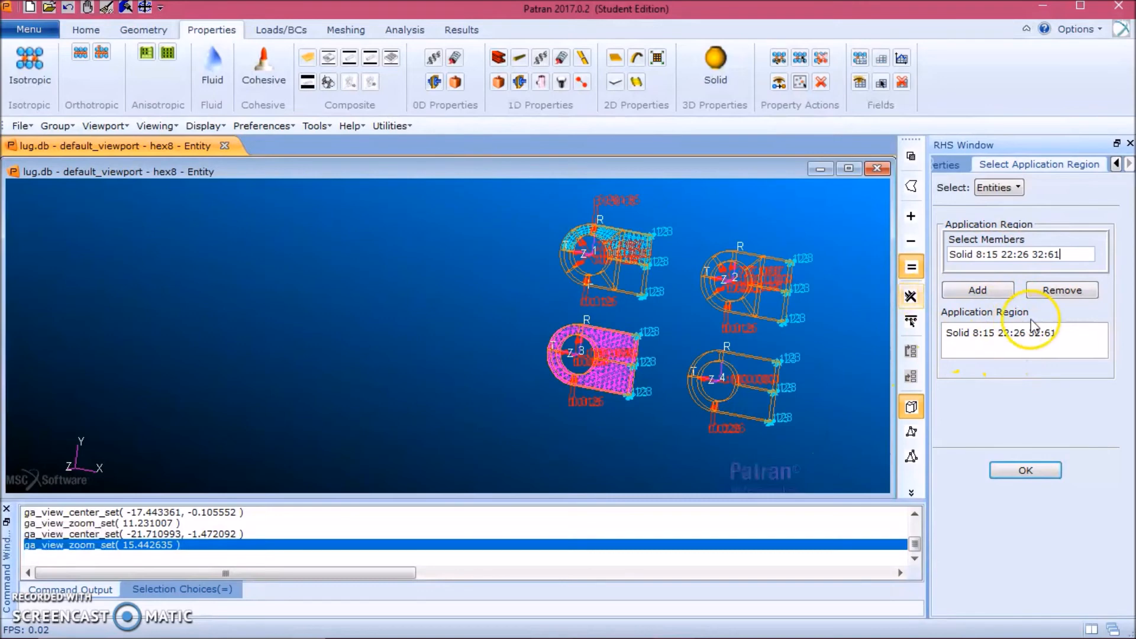
{"action": "left_click", "coordinate": [1064, 291]}
{"action": "left_click", "coordinate": [999, 254]}
{"action": "left_click_drag", "start_coordinate": [809, 438], "coordinate": [524, 198]}
{"action": "left_click", "coordinate": [1002, 290]}
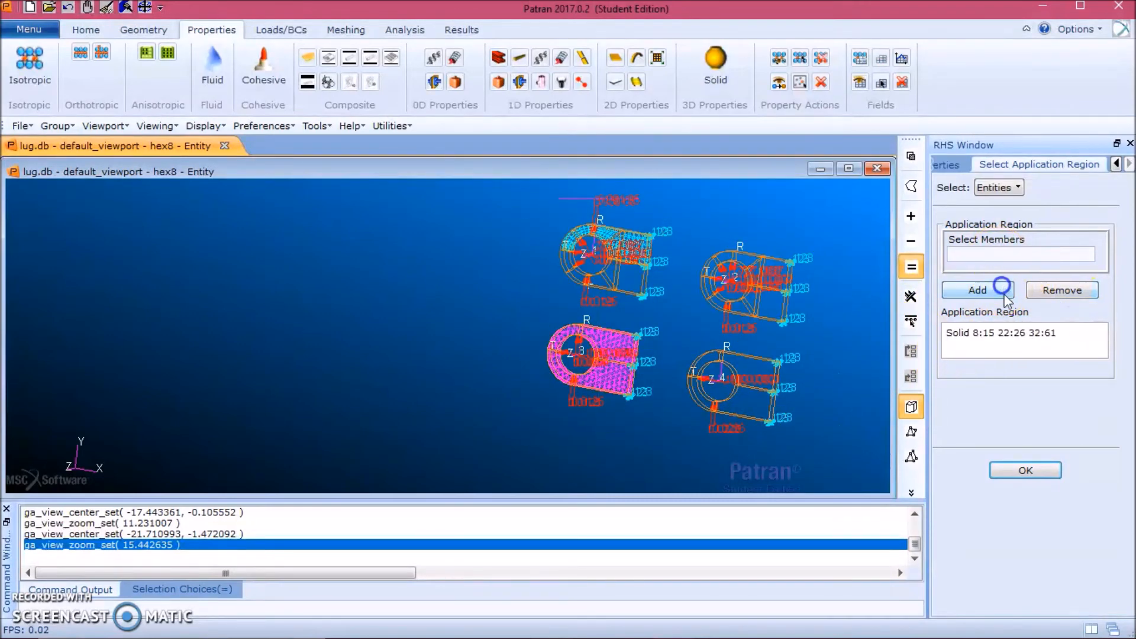
{"action": "left_click", "coordinate": [1029, 479]}
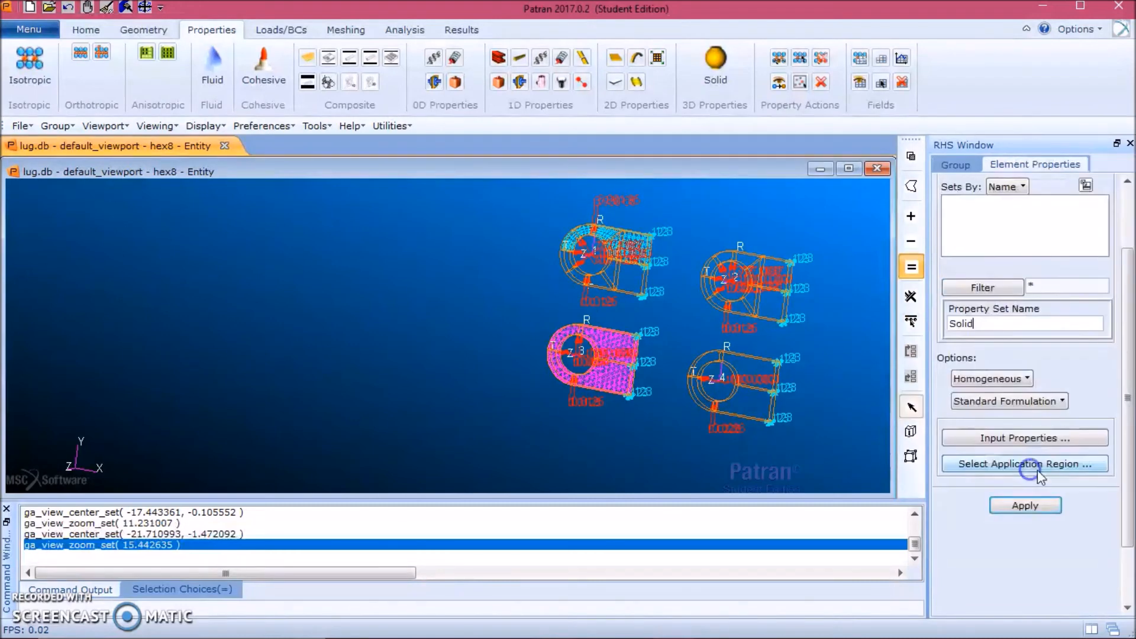
{"action": "left_click", "coordinate": [1036, 506]}
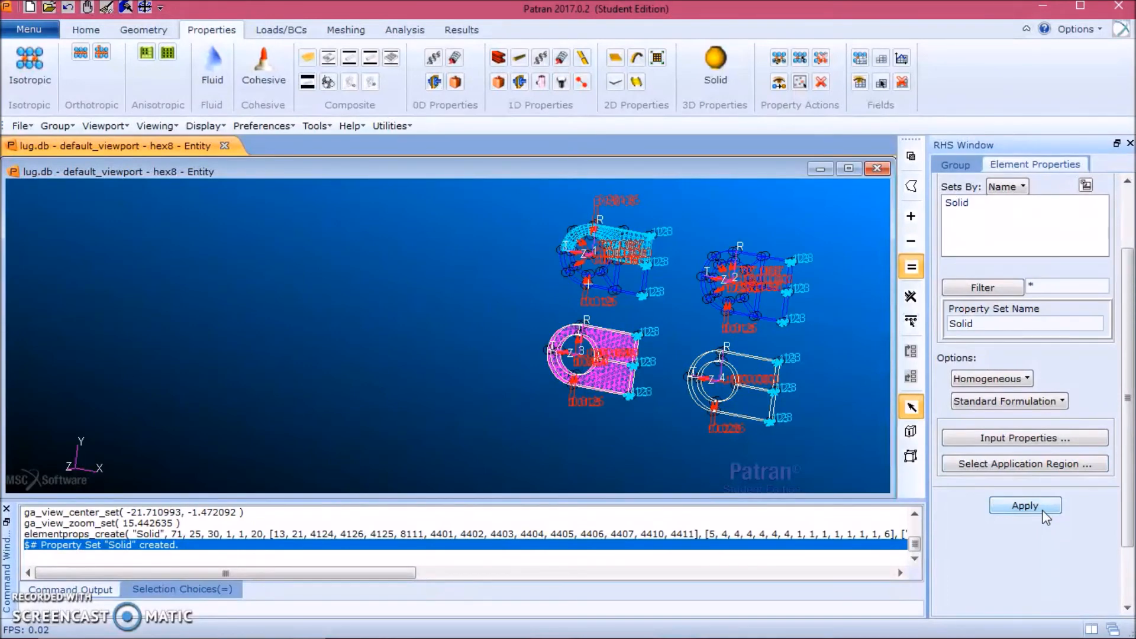
Start a full-run analysis of the entire model as job lug and accept its default translation parameters.
{"action": "left_click", "coordinate": [423, 33]}
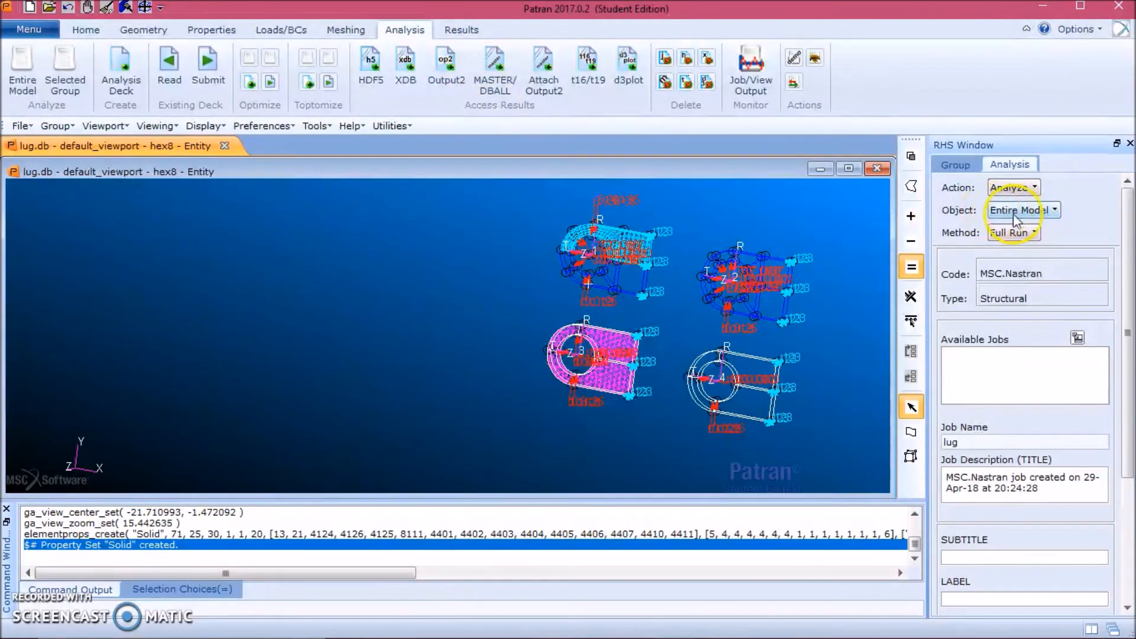
{"action": "left_click_drag", "start_coordinate": [1124, 255], "coordinate": [1122, 395]}
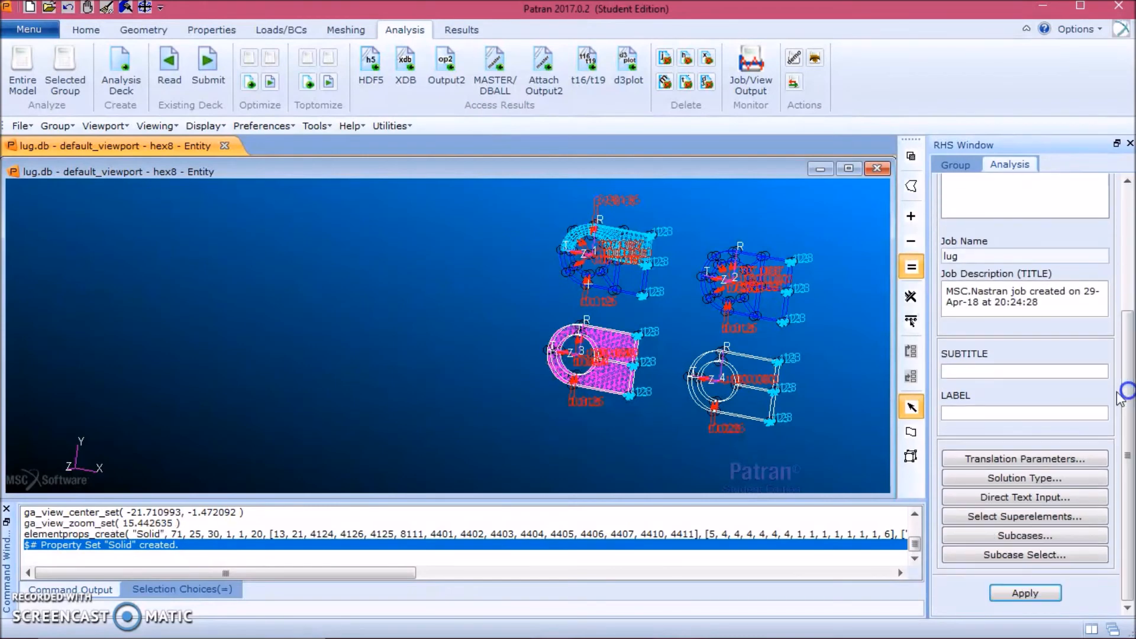
{"action": "left_click", "coordinate": [1046, 460]}
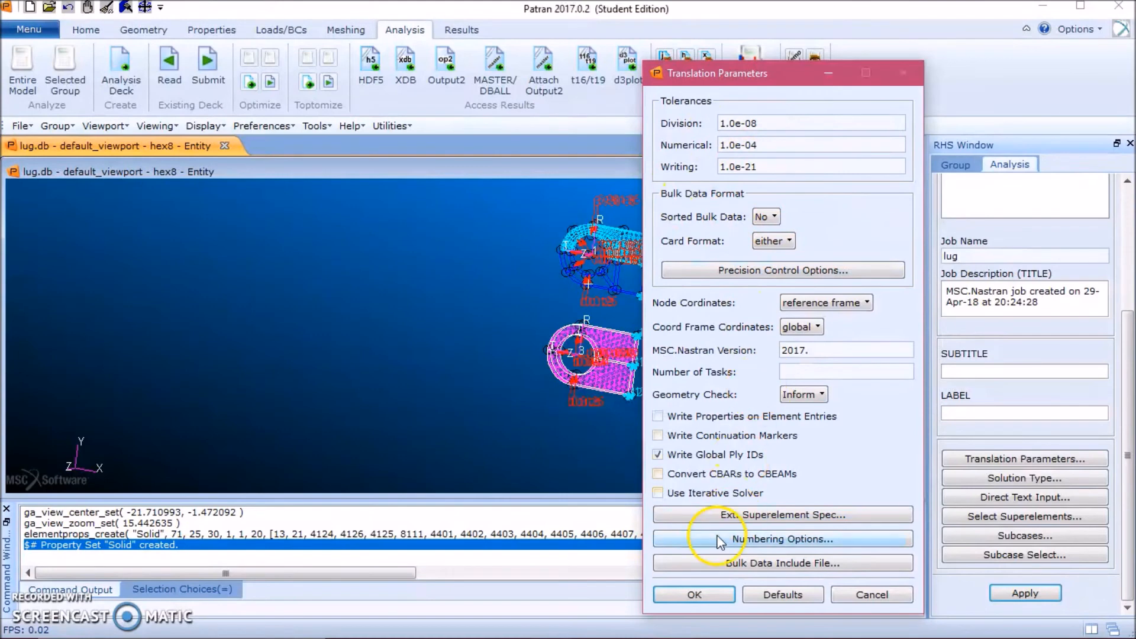
{"action": "left_click", "coordinate": [693, 595]}
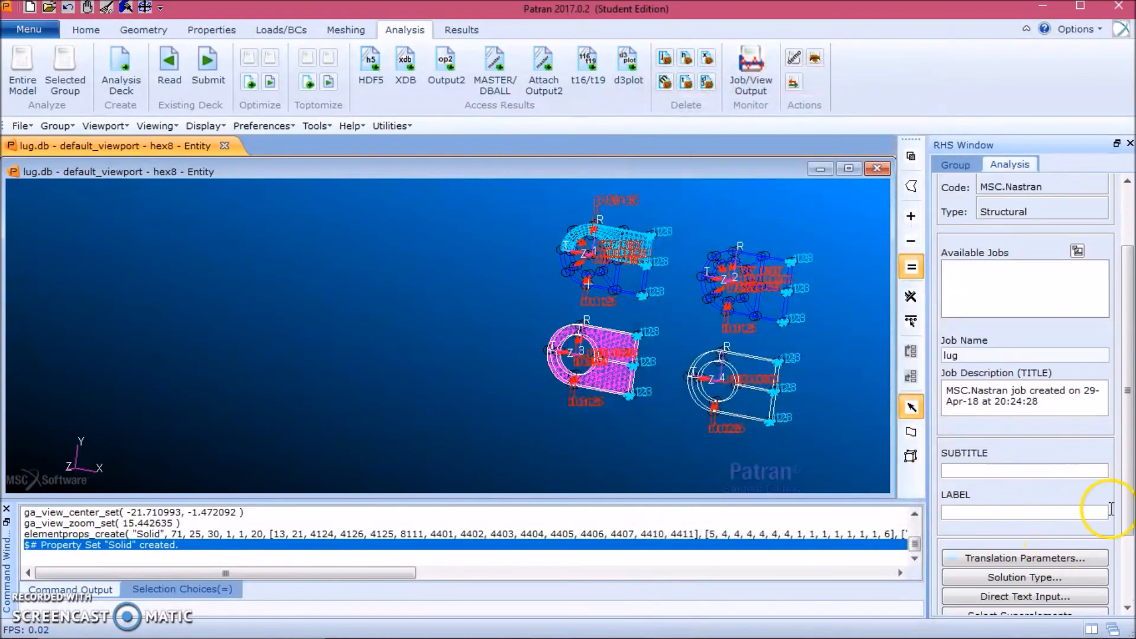
Keep the Linear Static solution type, submit the lug analysis job and dismiss the resulting messages.
{"action": "scroll", "coordinate": [1116, 508], "scroll_direction": "down", "scroll_amount": 3}
{"action": "left_click", "coordinate": [1059, 478]}
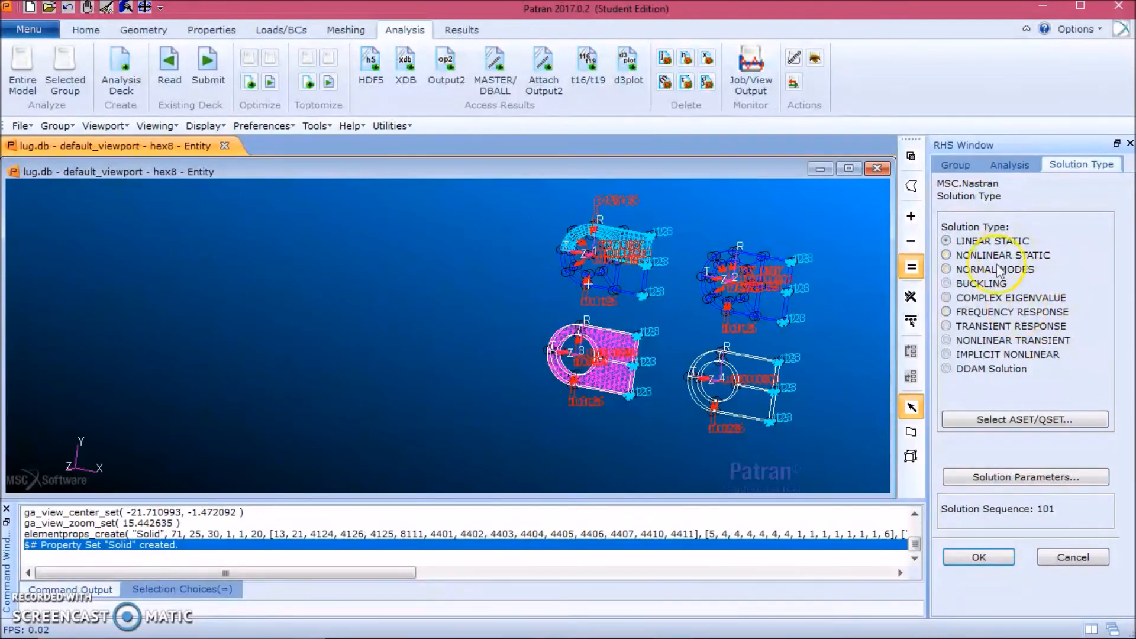
{"action": "left_click", "coordinate": [979, 558]}
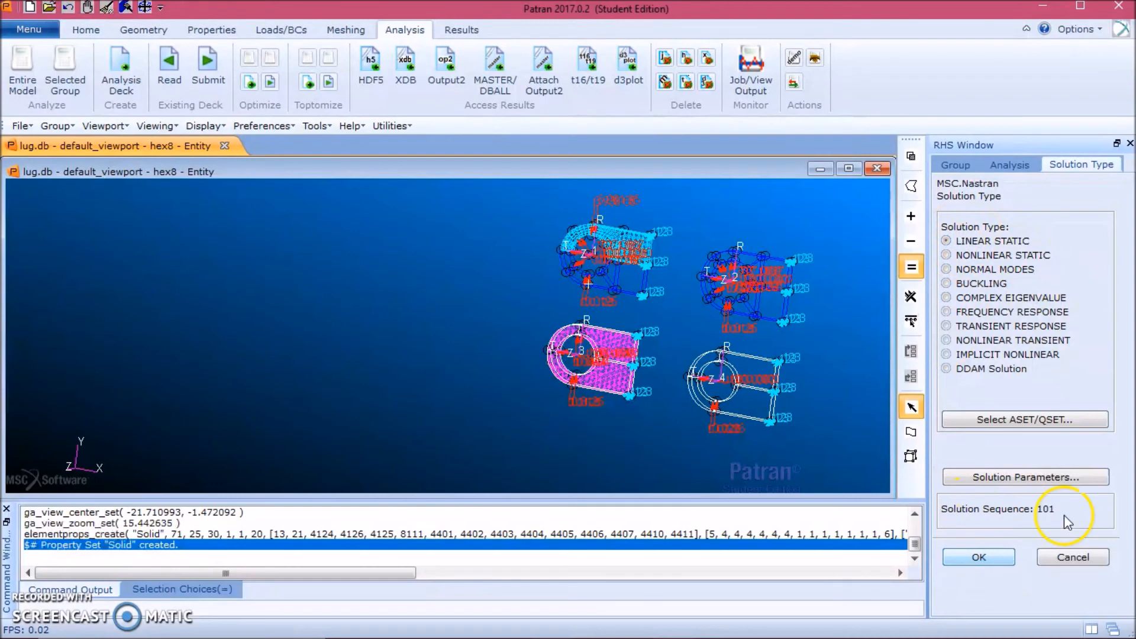
{"action": "left_click", "coordinate": [1046, 594]}
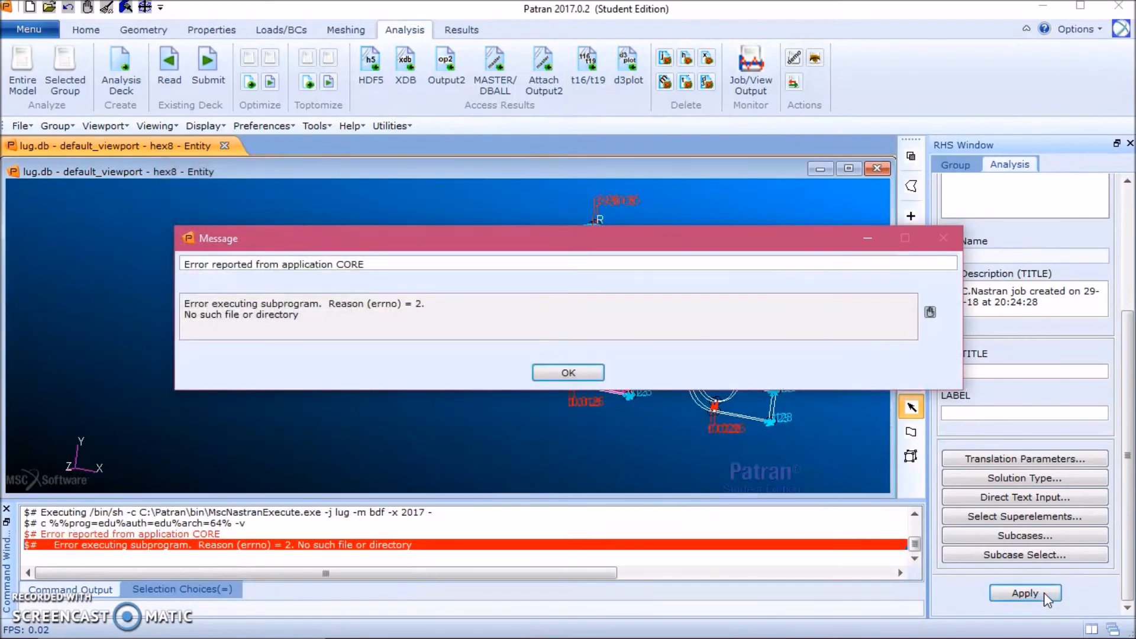
{"action": "left_click", "coordinate": [587, 372]}
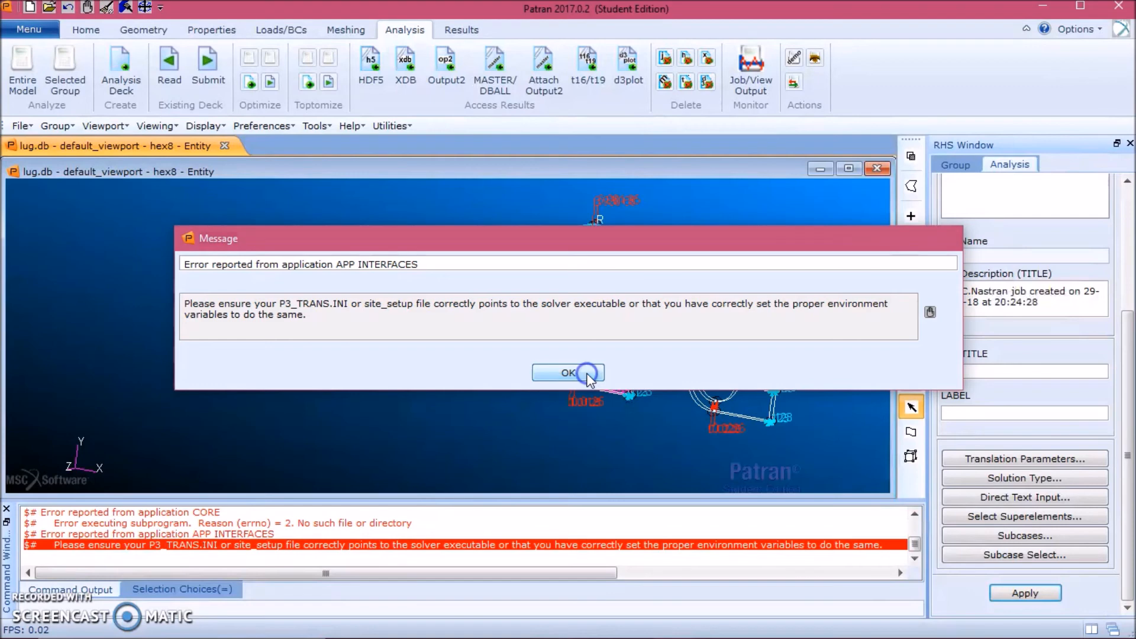
{"action": "left_click", "coordinate": [588, 374]}
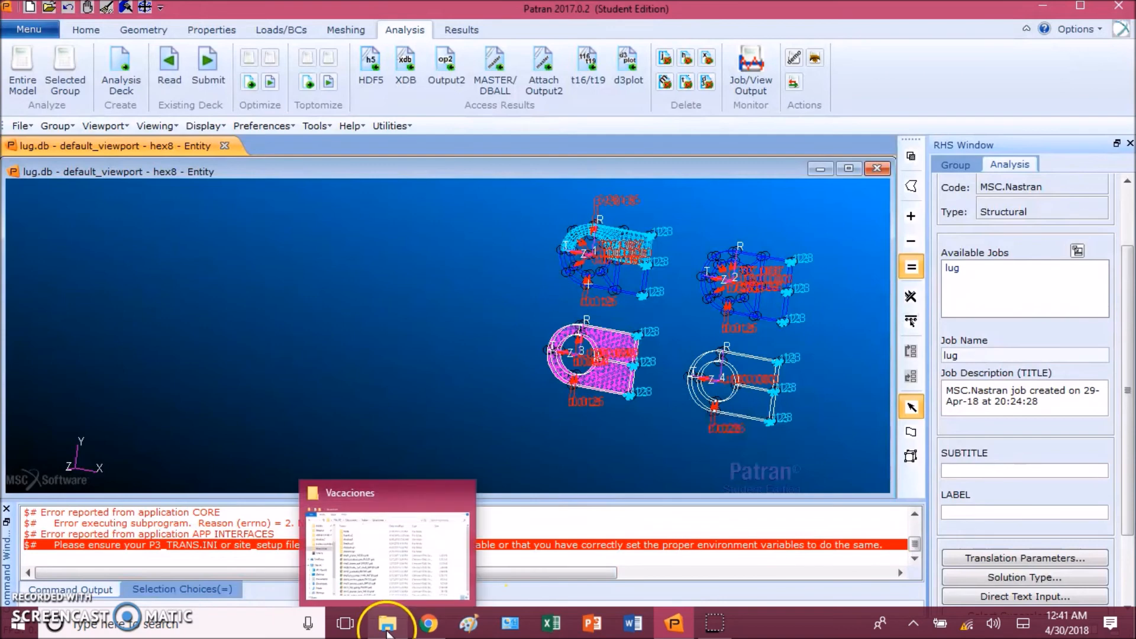
Switch to File Explorer and launch nastranw.exe from the Nastran bin folder.
{"action": "left_click", "coordinate": [386, 626]}
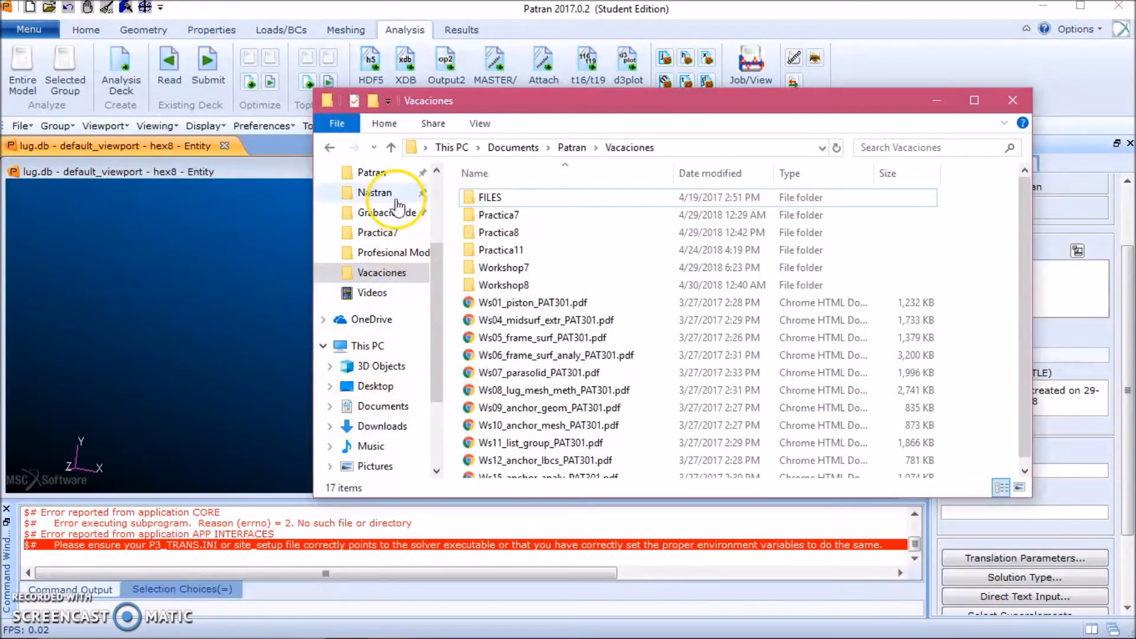
{"action": "left_click", "coordinate": [395, 195]}
{"action": "left_click", "coordinate": [499, 201]}
{"action": "double_click", "coordinate": [499, 200]}
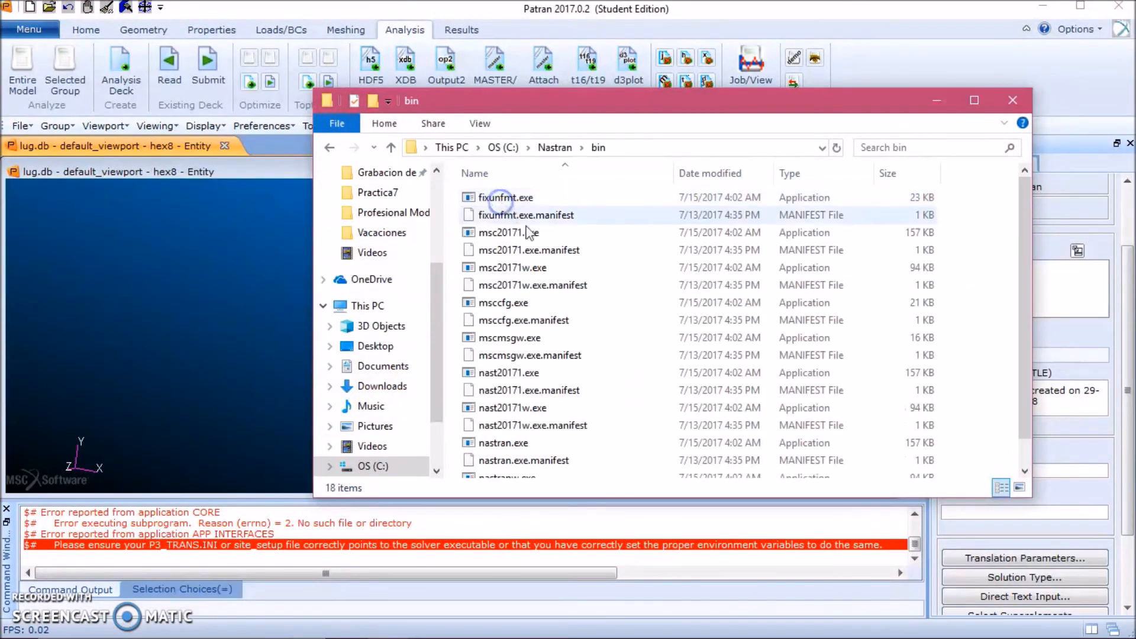
{"action": "scroll", "coordinate": [997, 454], "scroll_direction": "down", "scroll_amount": 1}
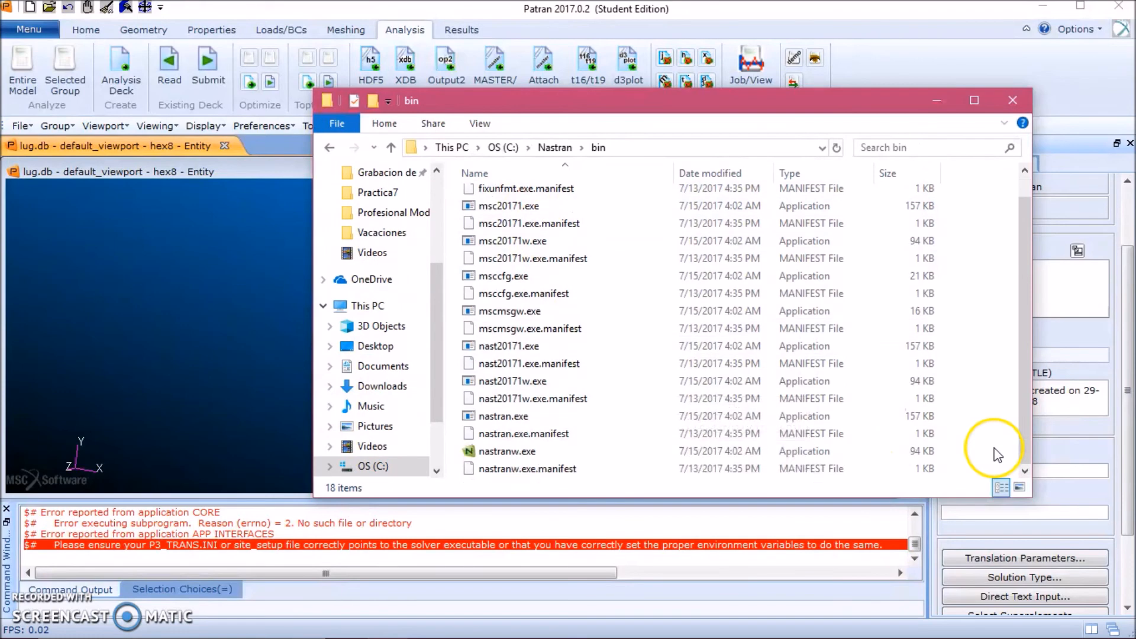
{"action": "left_click", "coordinate": [514, 451]}
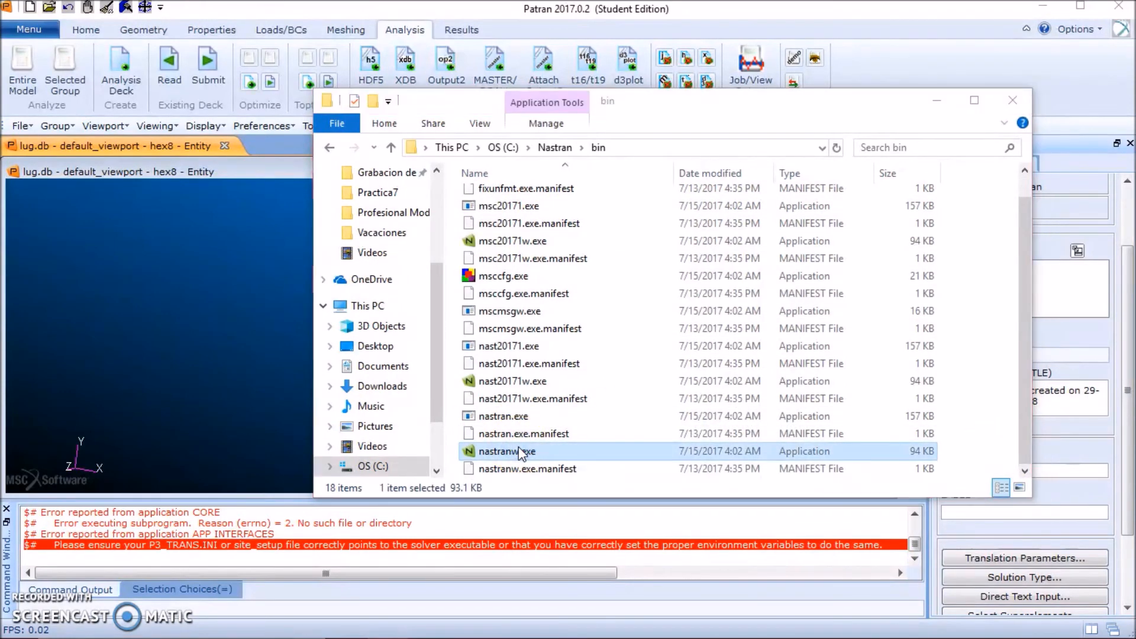
{"action": "double_click", "coordinate": [520, 451]}
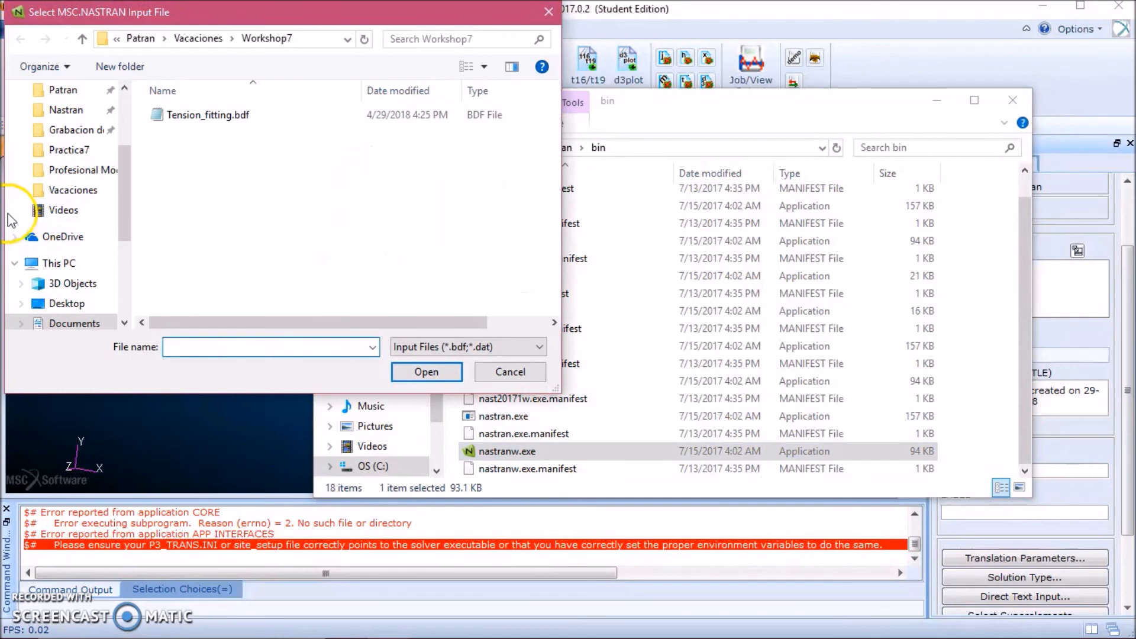
Choose lug.bdf from Vacaciones\Workshop8 as the Nastran input file, run the job and bring up the solver window.
{"action": "mouse_move", "coordinate": [127, 190]}
{"action": "left_mouse_down"}
{"action": "mouse_move", "coordinate": [127, 173]}
{"action": "mouse_move", "coordinate": [138, 180]}
{"action": "left_mouse_up"}
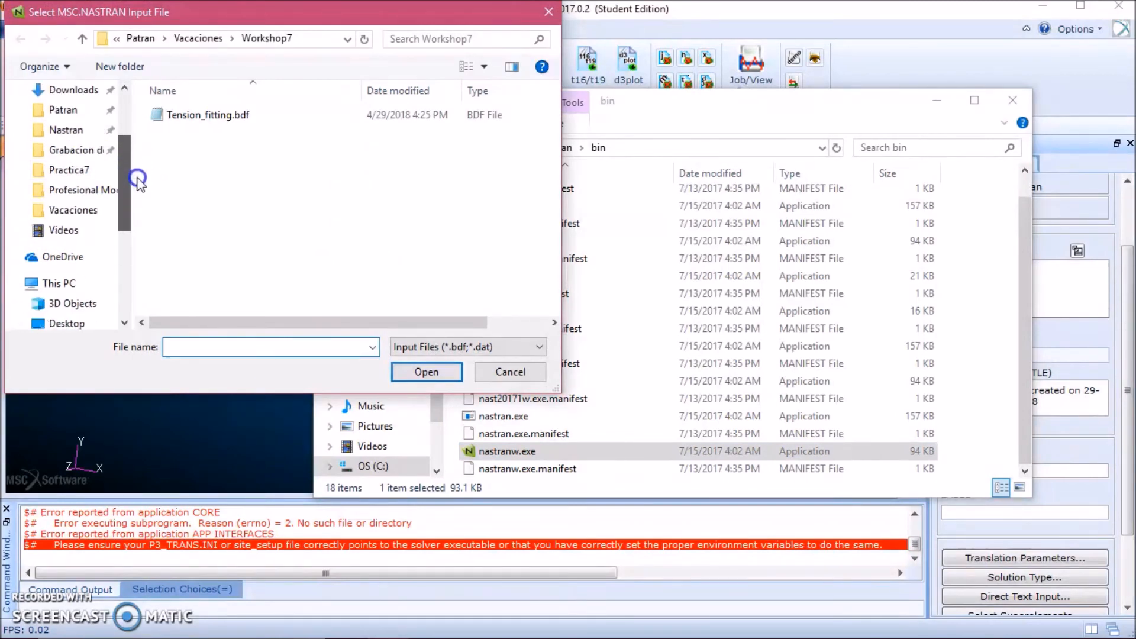
{"action": "left_click", "coordinate": [82, 209]}
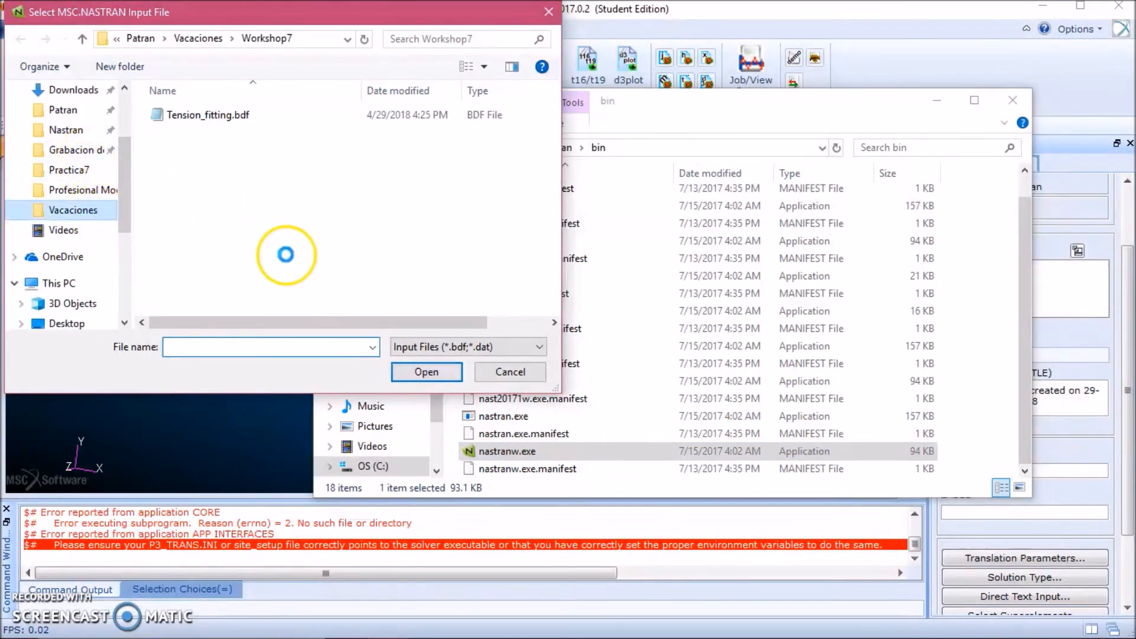
{"action": "left_click", "coordinate": [219, 202]}
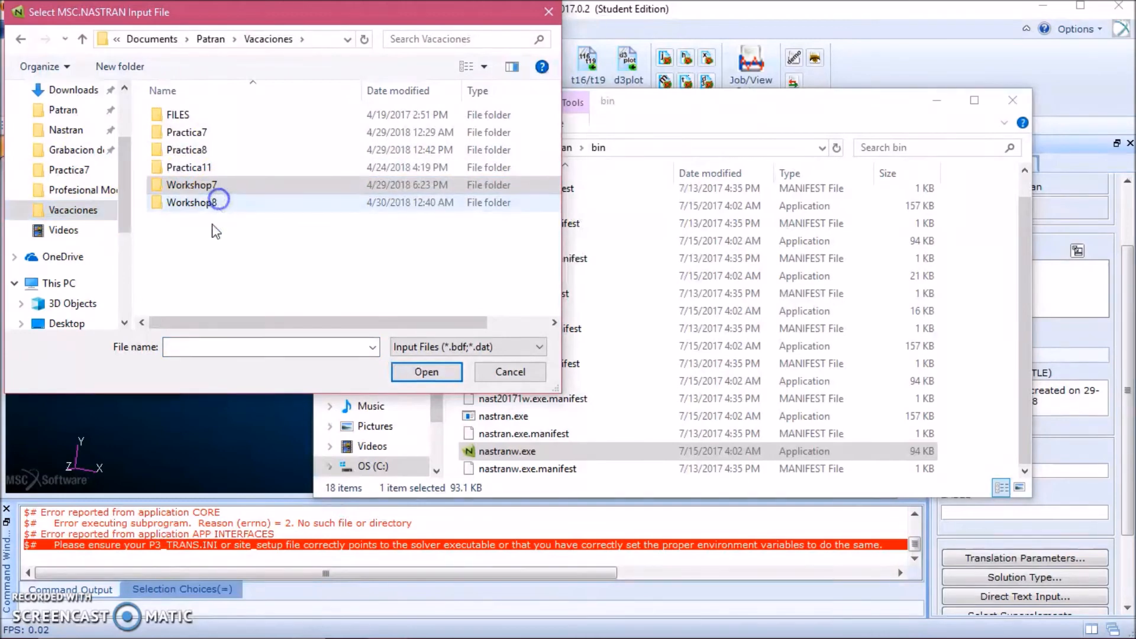
{"action": "double_click", "coordinate": [218, 202]}
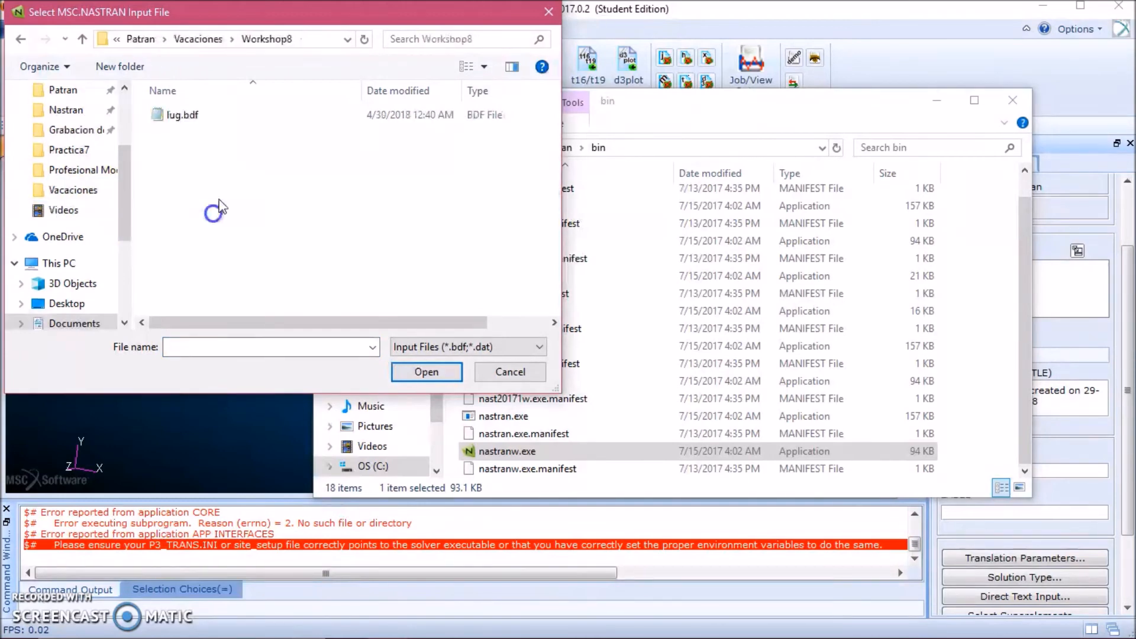
{"action": "left_click", "coordinate": [181, 117]}
{"action": "left_click", "coordinate": [440, 372]}
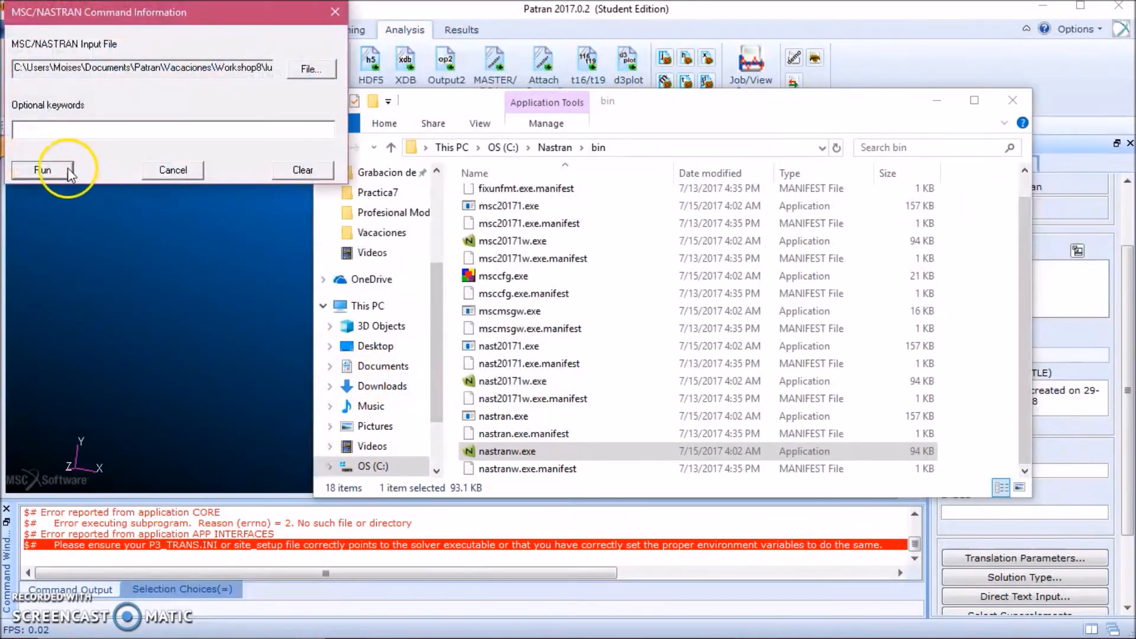
{"action": "left_click", "coordinate": [74, 174]}
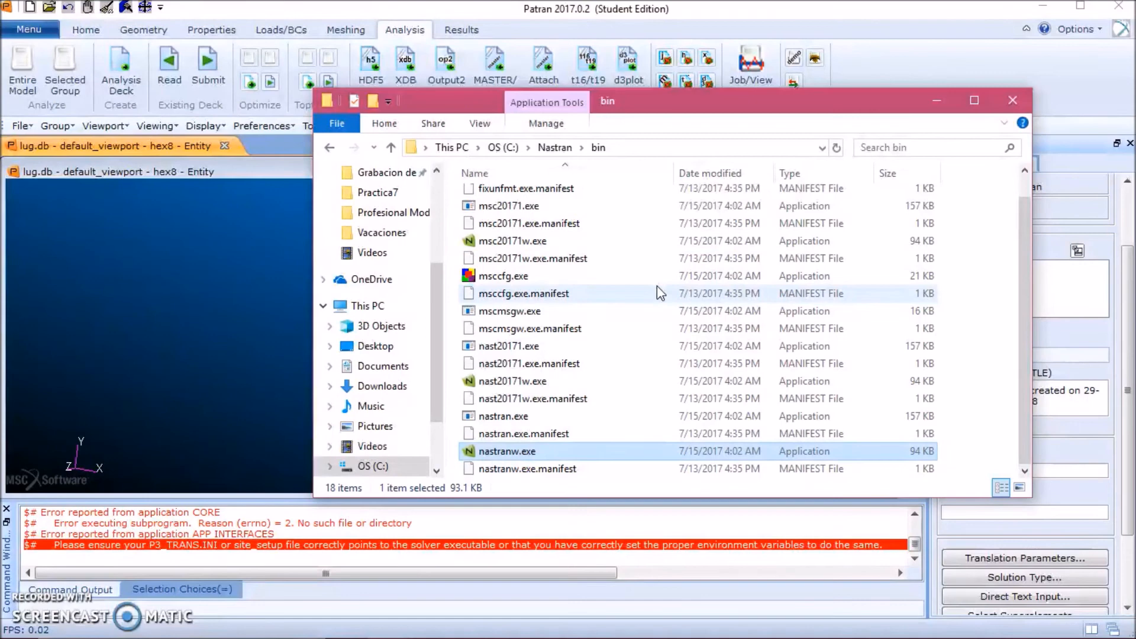
{"action": "mouse_move", "coordinate": [942, 635]}
{"action": "left_click", "coordinate": [763, 627]}
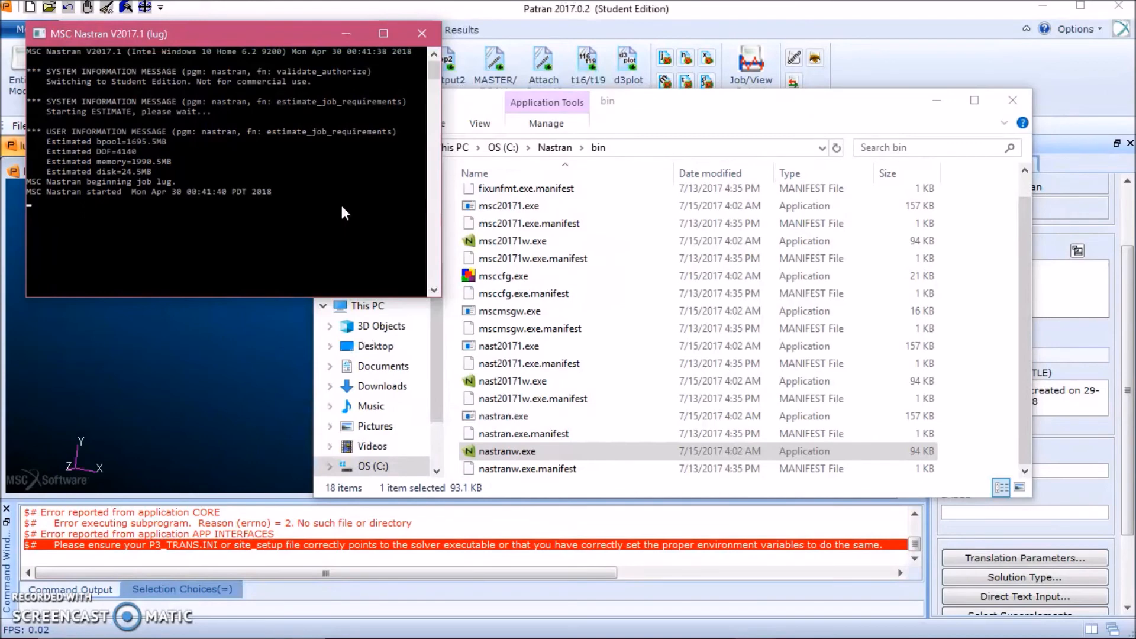
{"action": "left_click", "coordinate": [379, 228]}
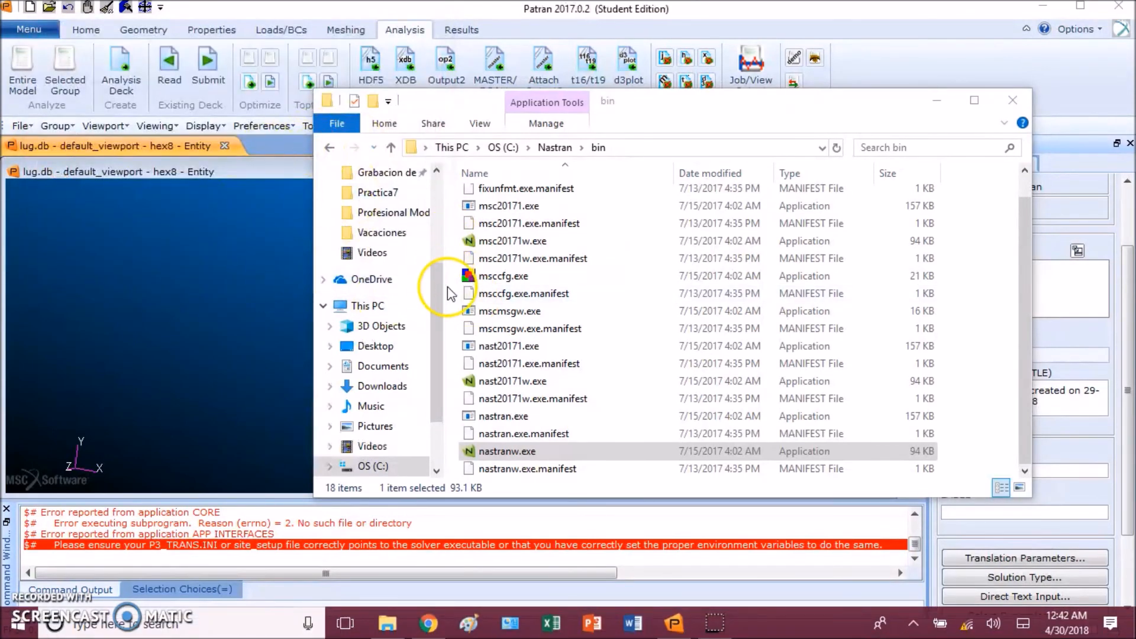
Open the lug.f06 results file from the Vacaciones\Workshop8 folder in File Explorer.
{"action": "left_click", "coordinate": [437, 309]}
{"action": "left_click_drag", "start_coordinate": [435, 307], "coordinate": [436, 301]}
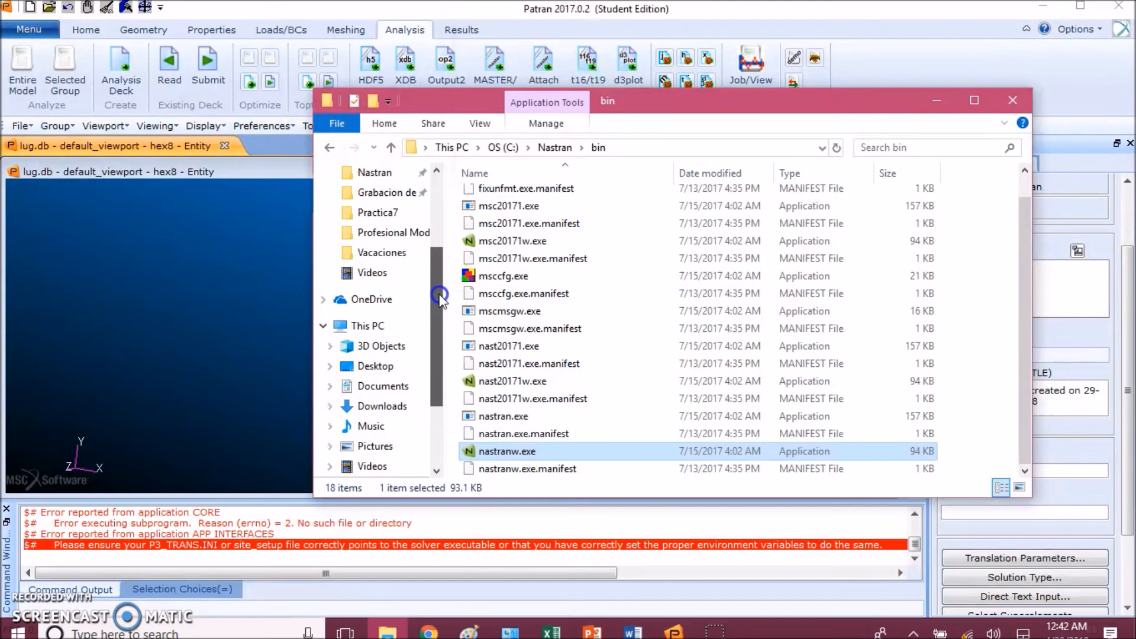
{"action": "left_click", "coordinate": [406, 258]}
{"action": "double_click", "coordinate": [535, 285]}
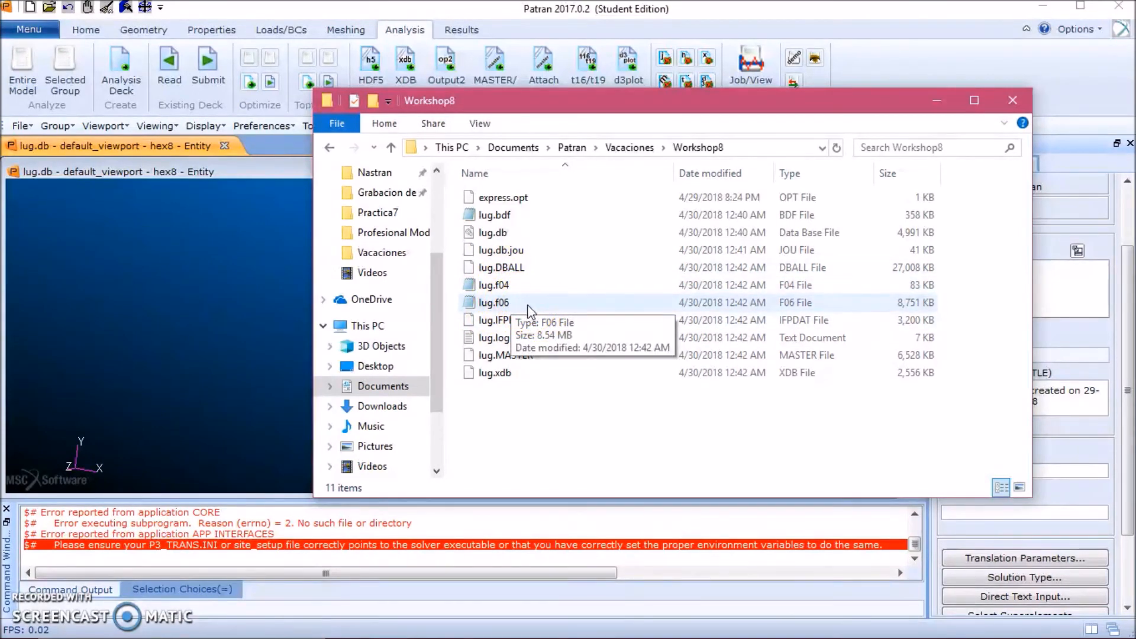
{"action": "double_click", "coordinate": [491, 304]}
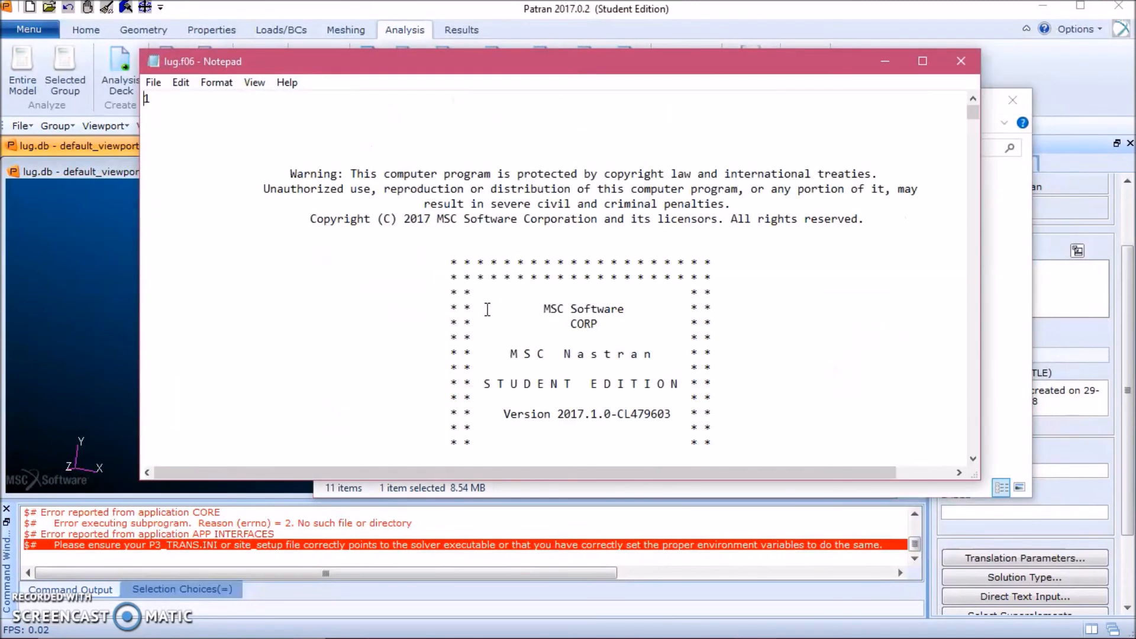
Search lug.f06 for "warning", checking past the copyright notice at the start of the file.
{"action": "key", "text": "ctrl+f"}
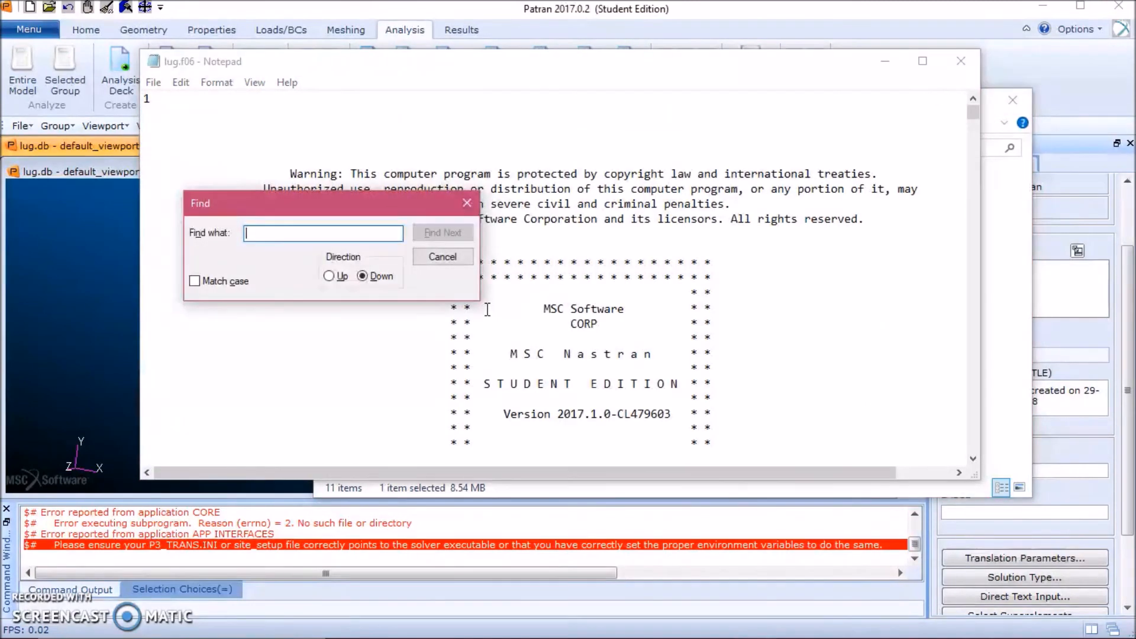
{"action": "type", "text": "warning"}
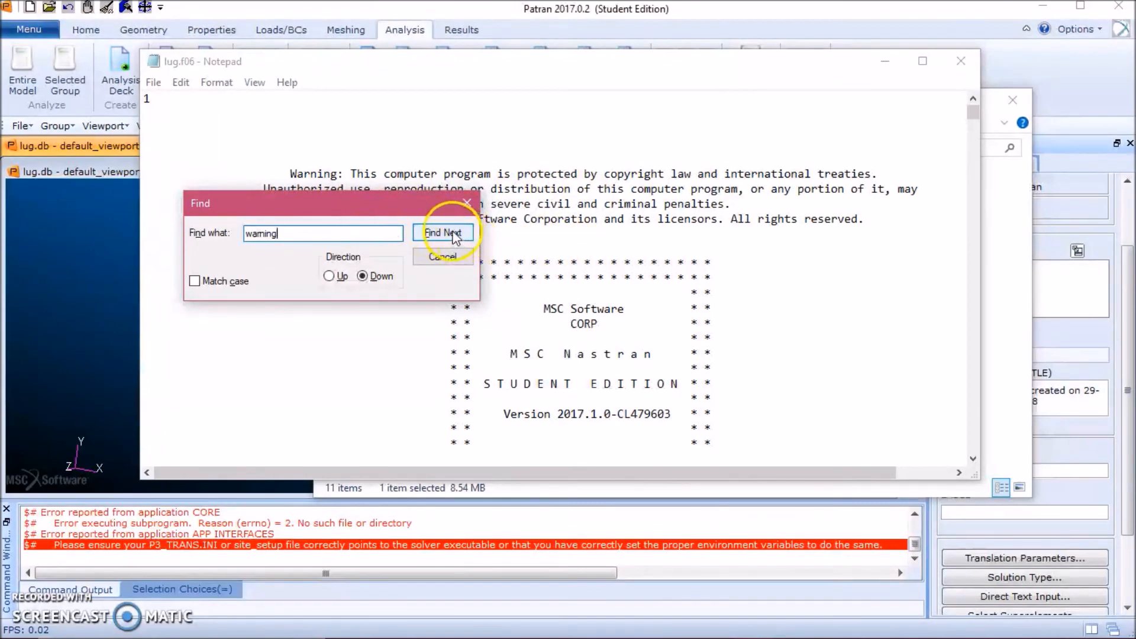
{"action": "left_click_drag", "start_coordinate": [284, 234], "coordinate": [234, 230]}
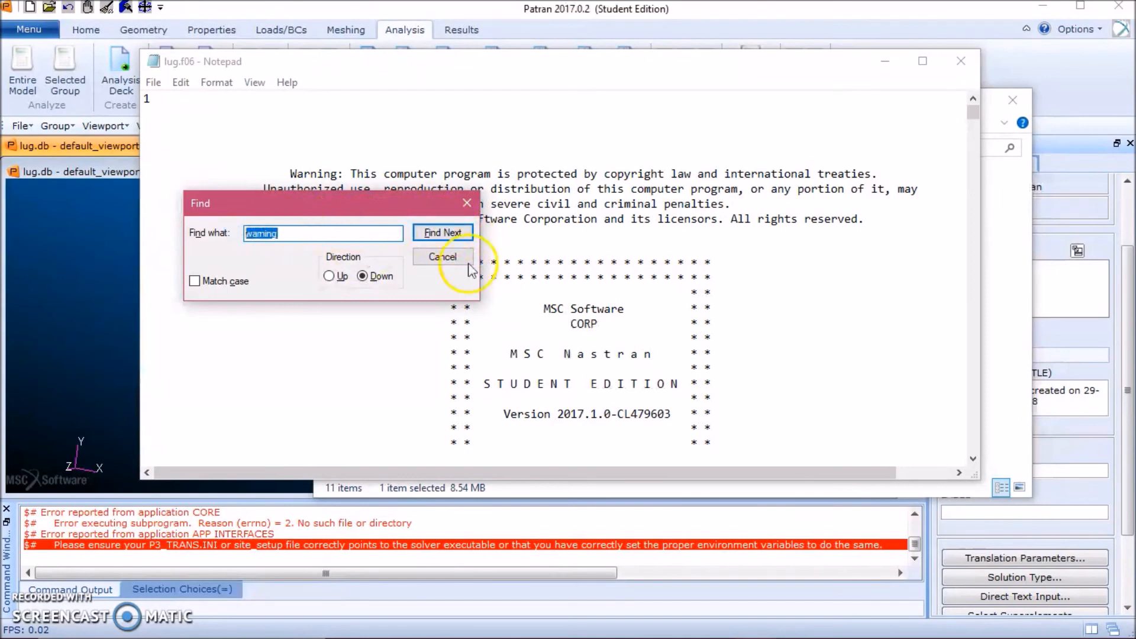
{"action": "left_click", "coordinate": [443, 233]}
{"action": "left_click_drag", "start_coordinate": [414, 207], "coordinate": [462, 268]}
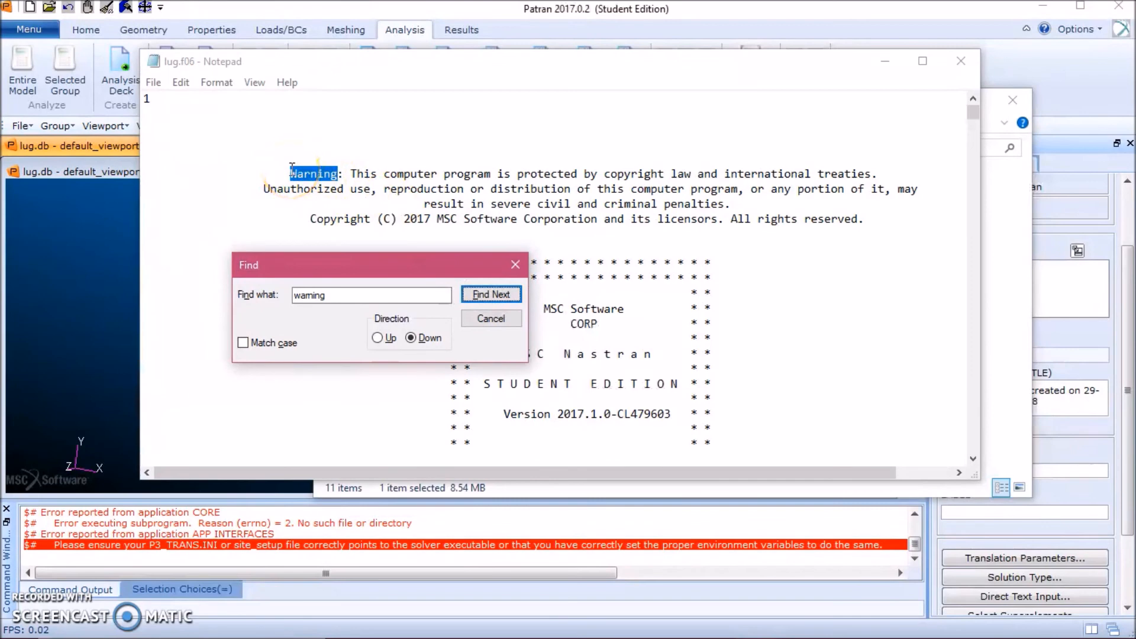
{"action": "left_click_drag", "start_coordinate": [290, 172], "coordinate": [642, 230]}
{"action": "left_click", "coordinate": [472, 188]}
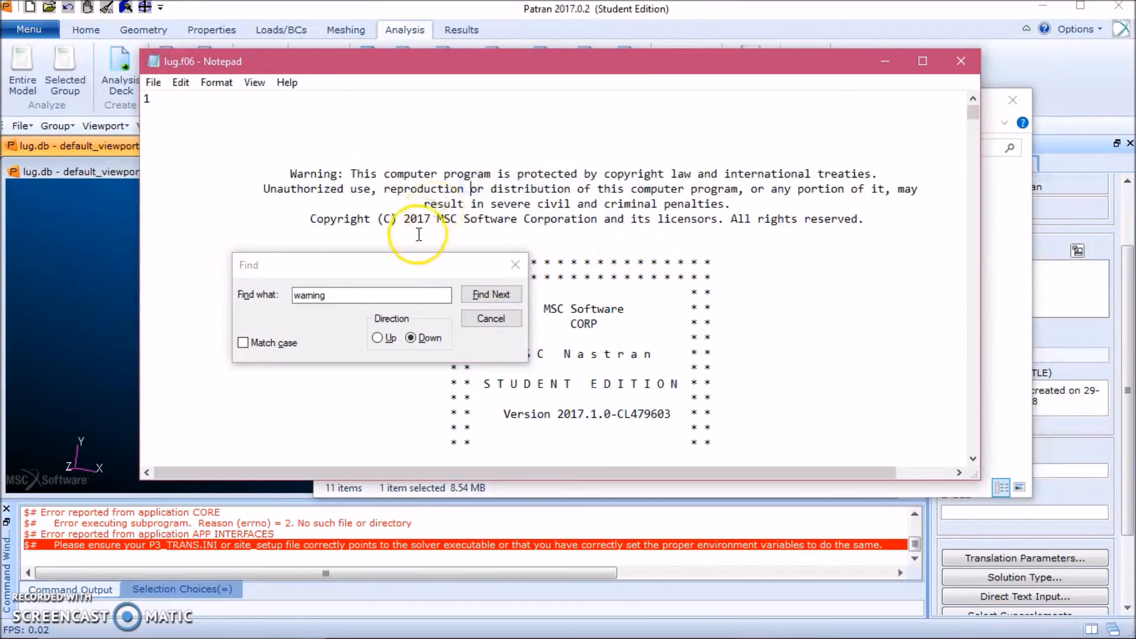
{"action": "left_click_drag", "start_coordinate": [374, 263], "coordinate": [360, 200]}
{"action": "left_click", "coordinate": [467, 231]}
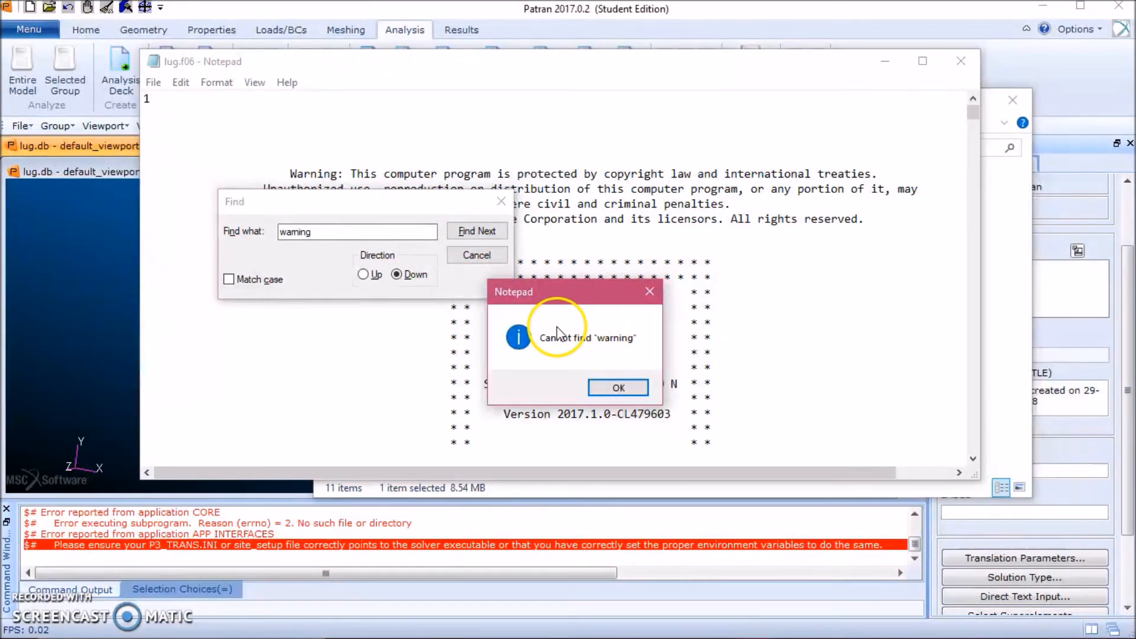
{"action": "left_click", "coordinate": [619, 387]}
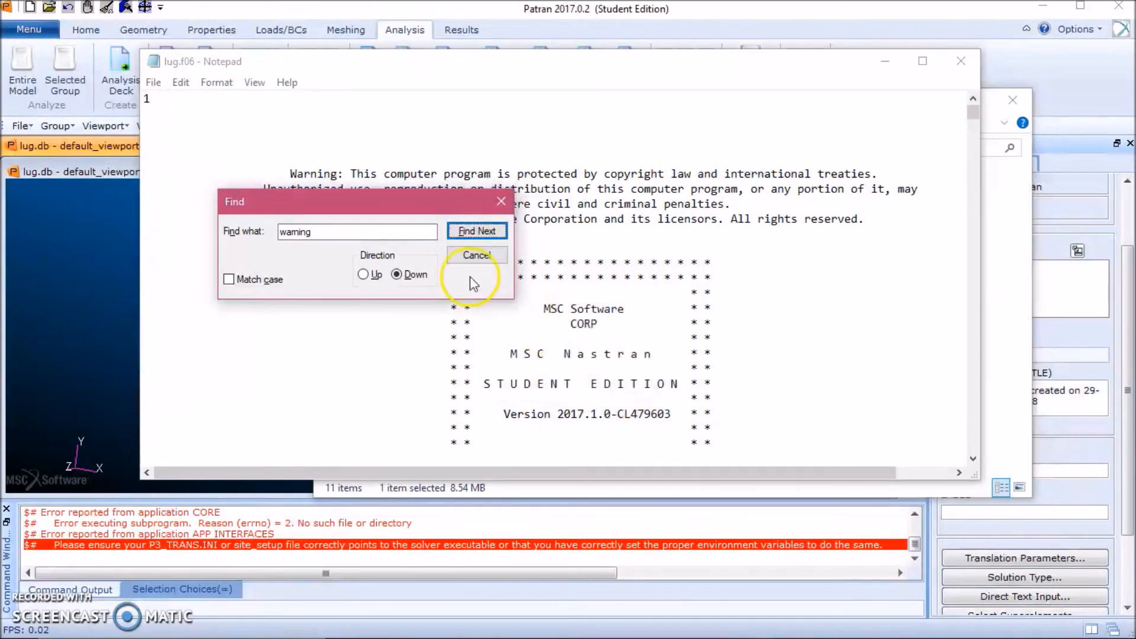
Search lug.f06 for "fatal" and close the file.
{"action": "double_click", "coordinate": [384, 231]}
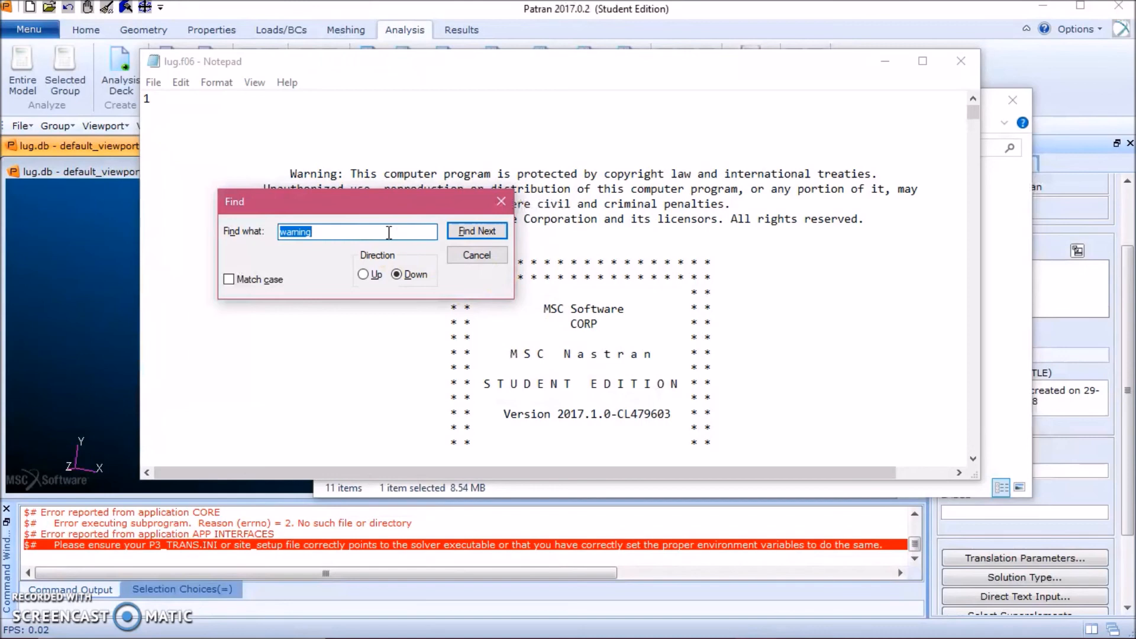
{"action": "type", "text": "fatal"}
{"action": "left_click", "coordinate": [477, 231]}
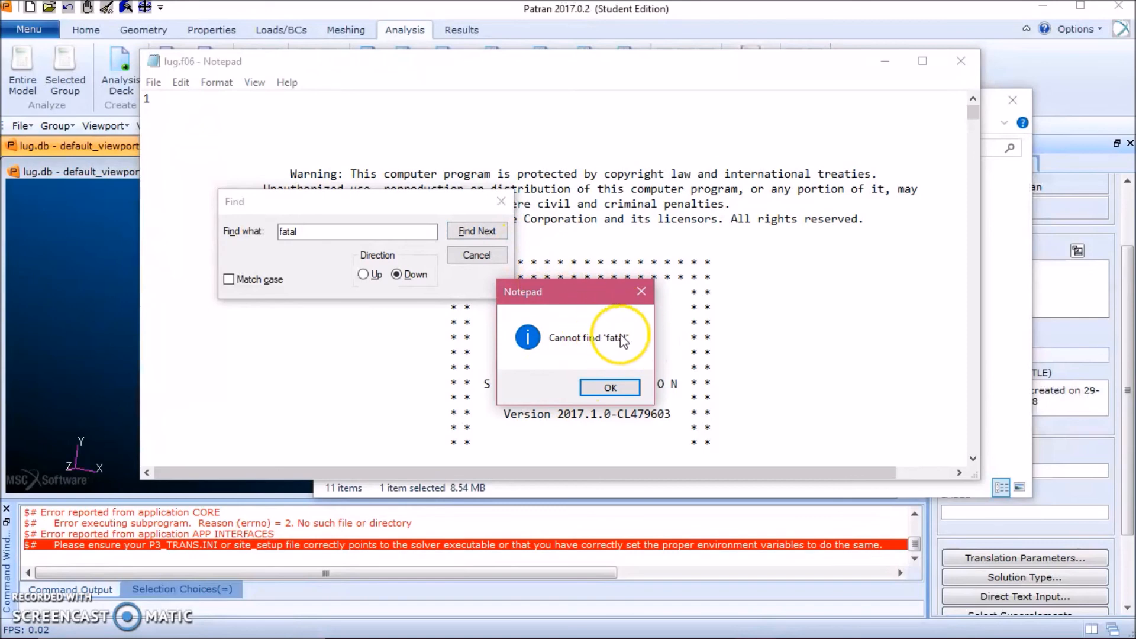
{"action": "left_click", "coordinate": [620, 385]}
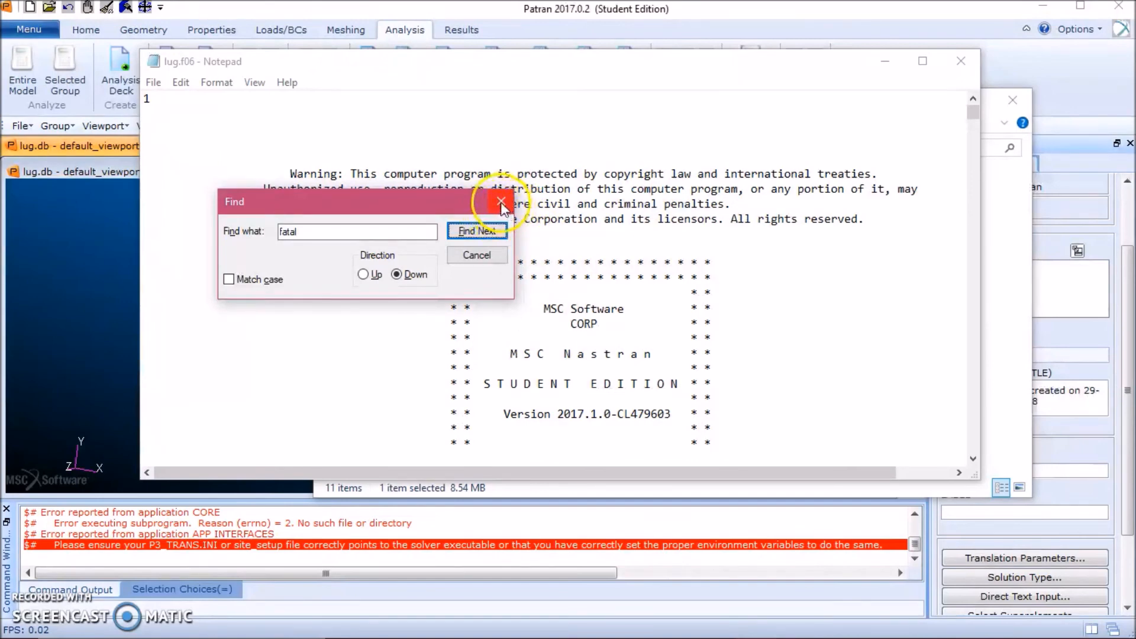
{"action": "left_click", "coordinate": [500, 203]}
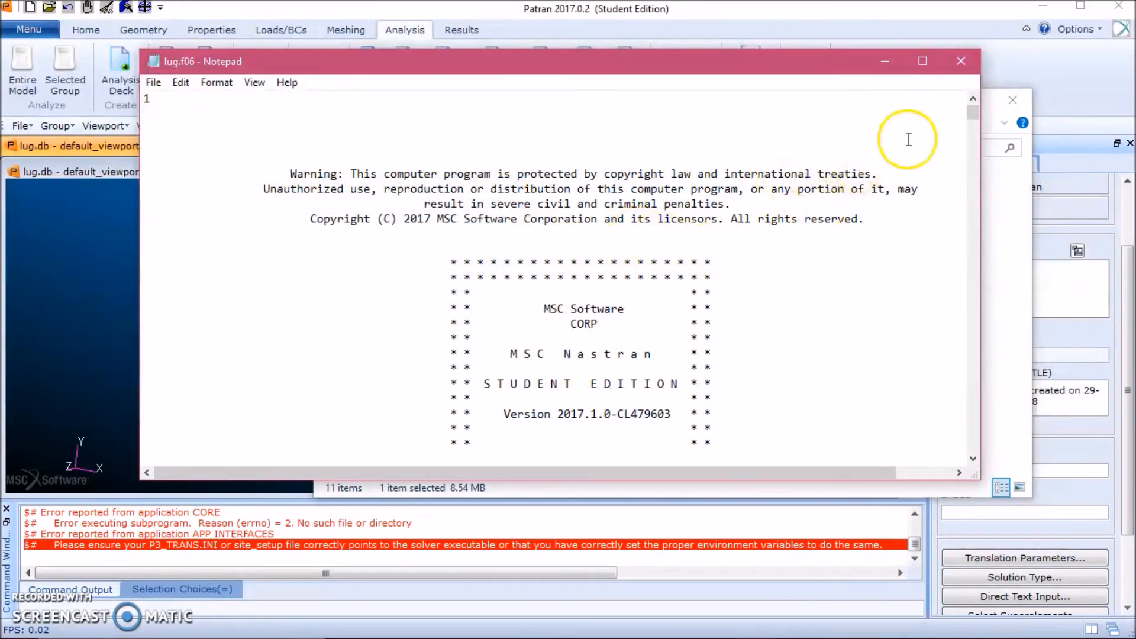
{"action": "left_click", "coordinate": [961, 61]}
Attach the XDB results of the lug job to the database as result entities.
{"action": "left_click", "coordinate": [933, 96]}
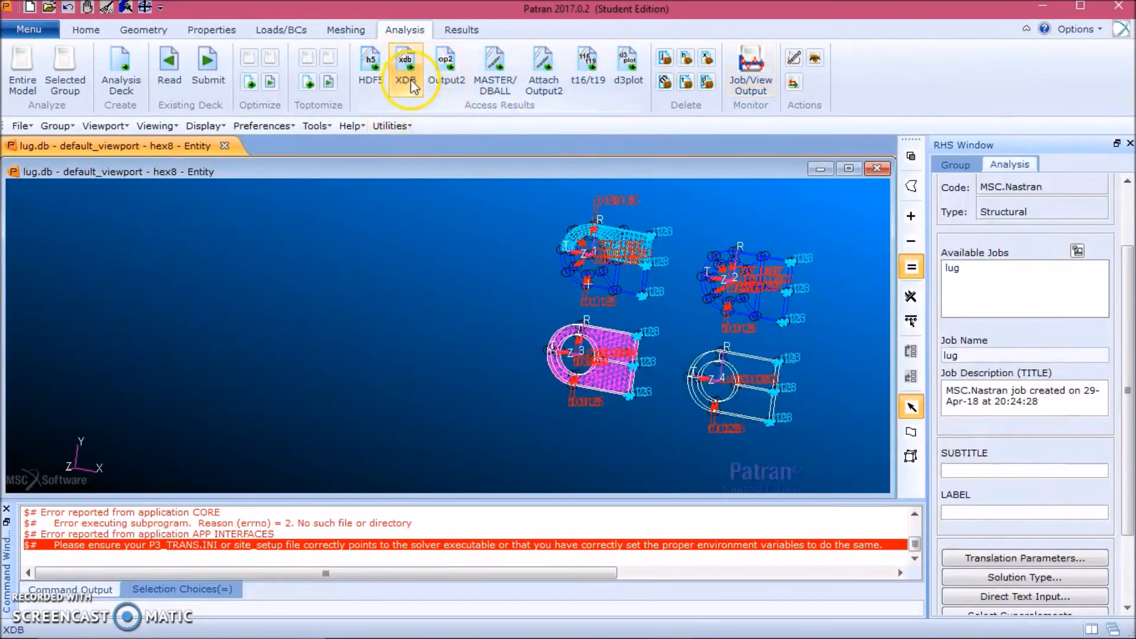
{"action": "left_click", "coordinate": [410, 75]}
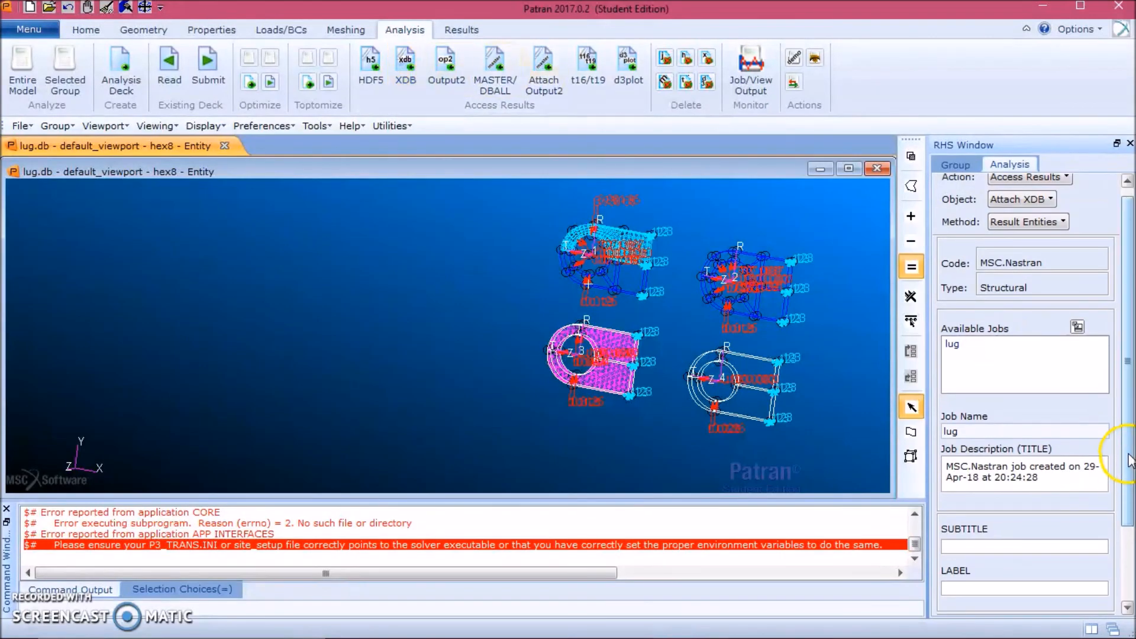
{"action": "left_click_drag", "start_coordinate": [1131, 465], "coordinate": [1133, 522]}
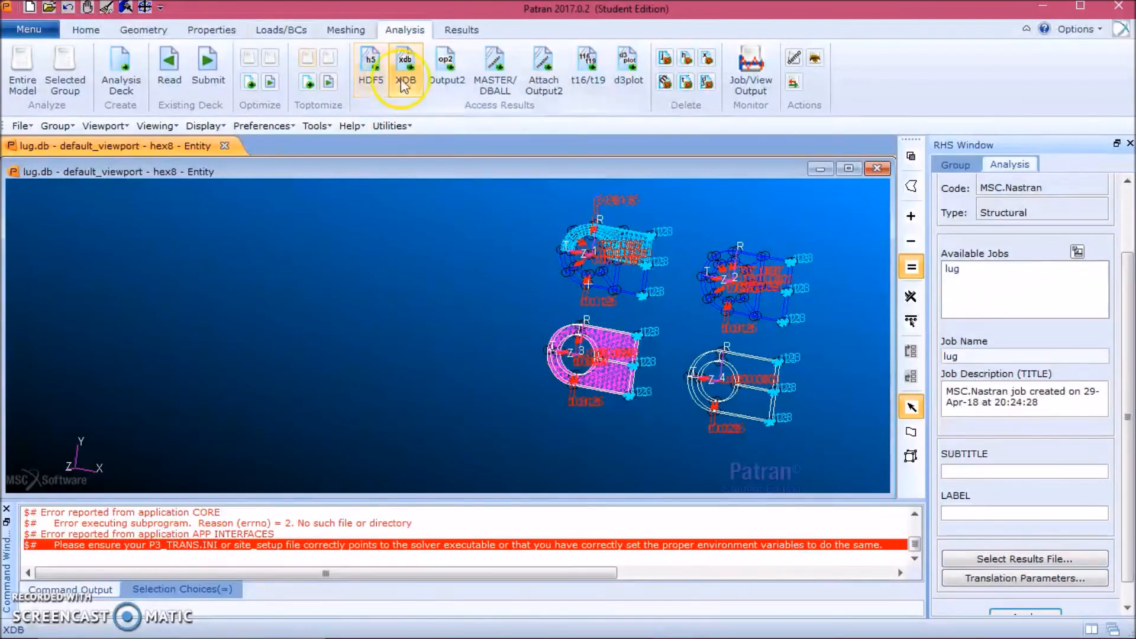
{"action": "left_click_drag", "start_coordinate": [1134, 445], "coordinate": [1133, 464]}
{"action": "left_click", "coordinate": [1027, 593]}
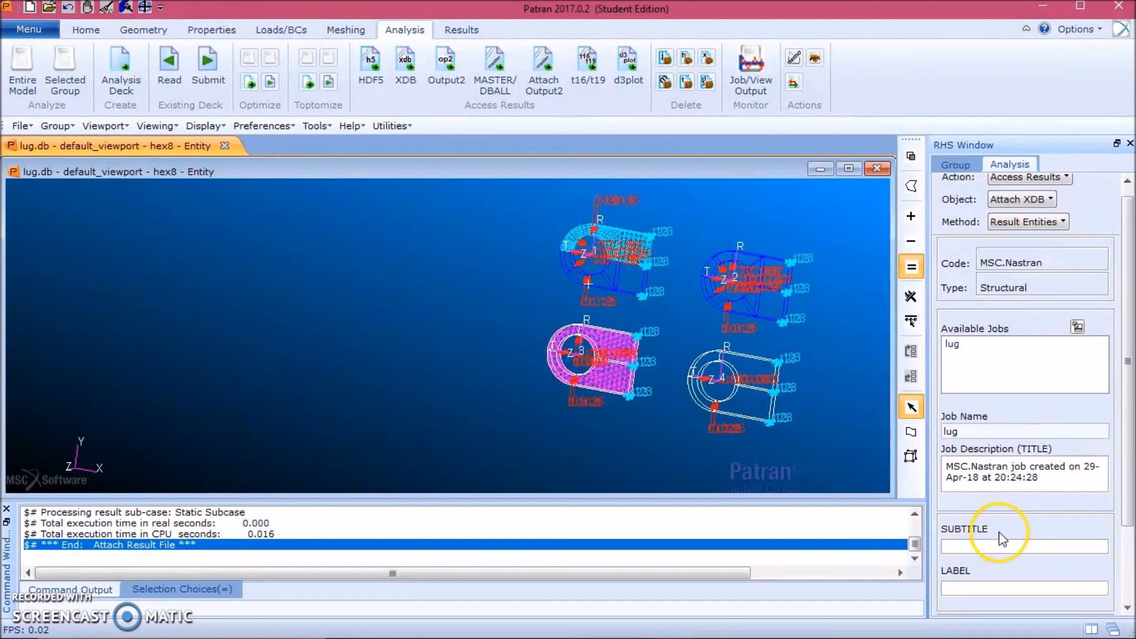
Set up a deformation plot of the static subcase using the Displacements, Translational result.
{"action": "left_click", "coordinate": [462, 32]}
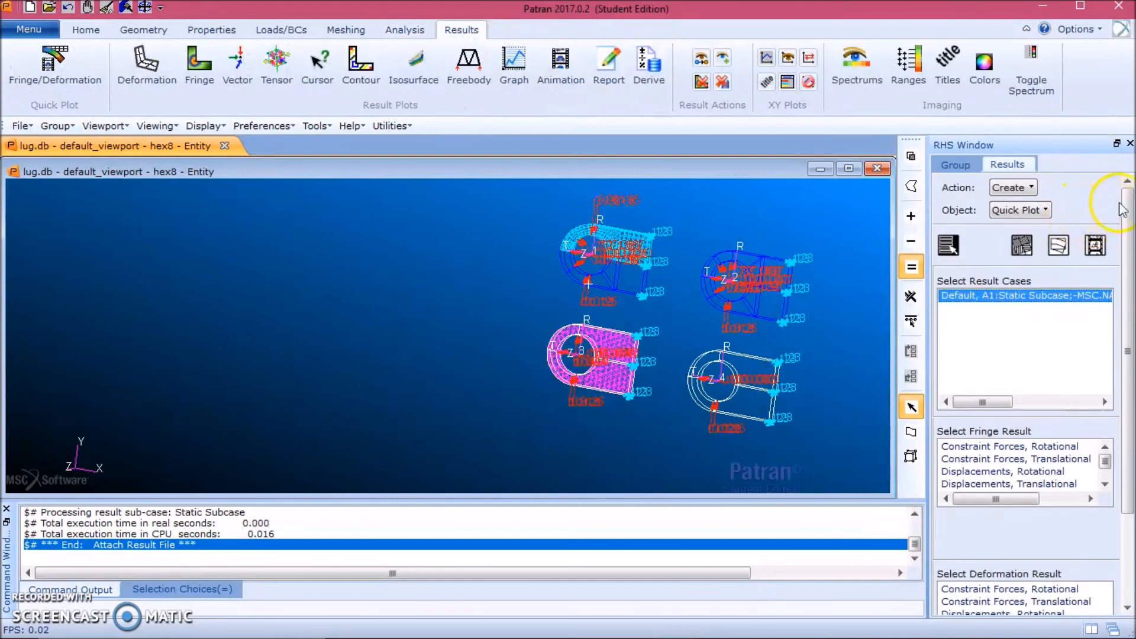
{"action": "left_click", "coordinate": [1040, 212]}
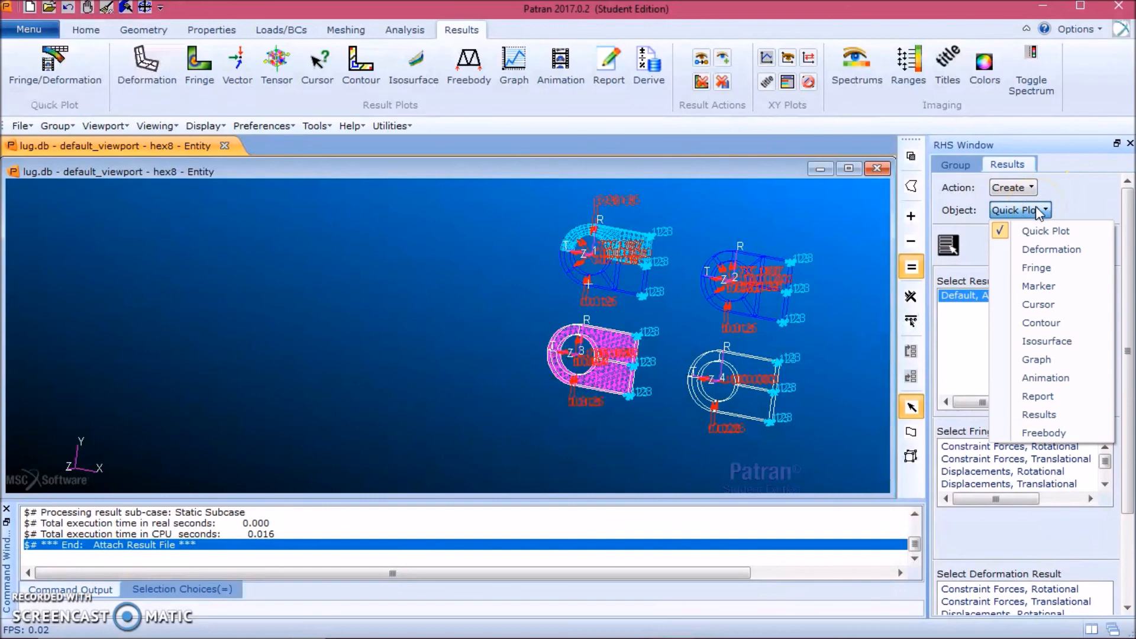
{"action": "left_click", "coordinate": [1056, 251]}
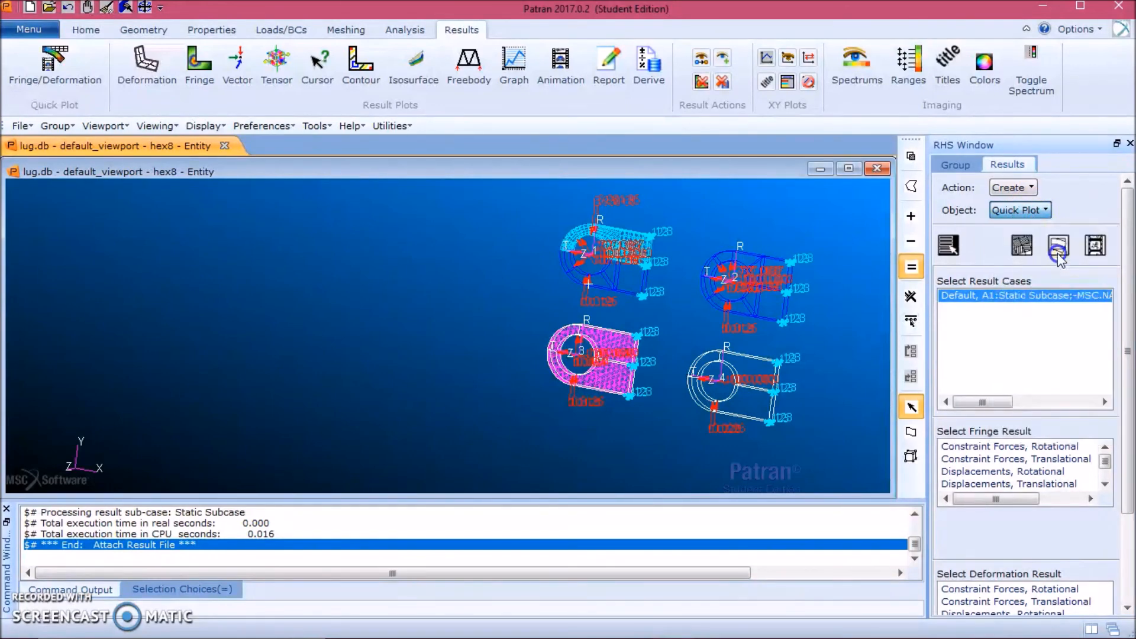
{"action": "scroll", "coordinate": [1095, 268], "scroll_direction": "down", "scroll_amount": 3}
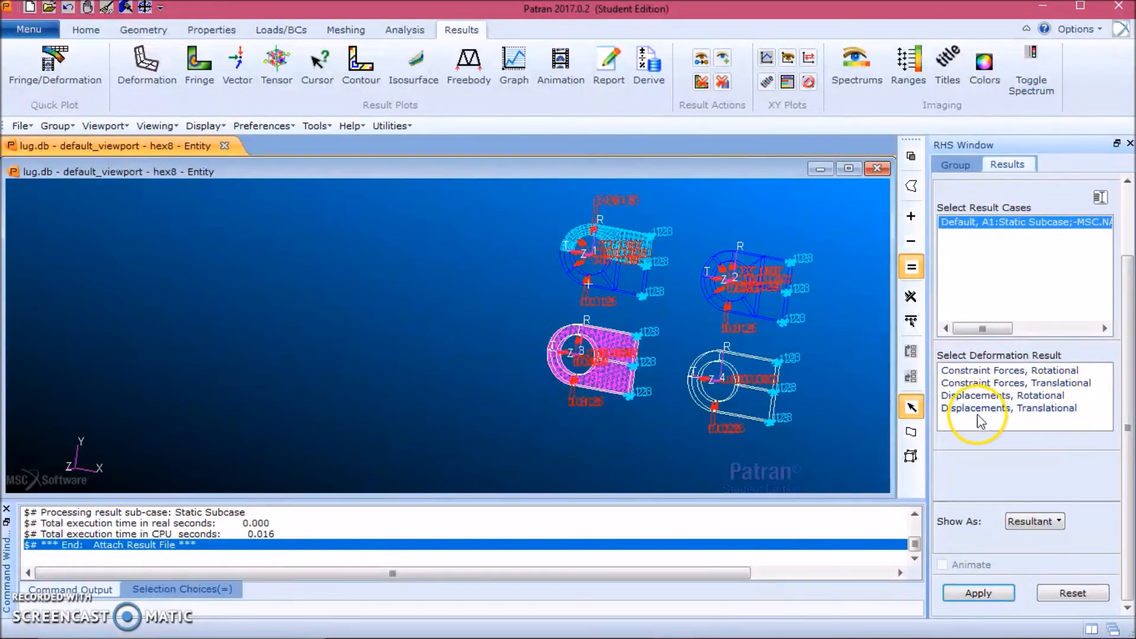
{"action": "left_click", "coordinate": [1045, 409]}
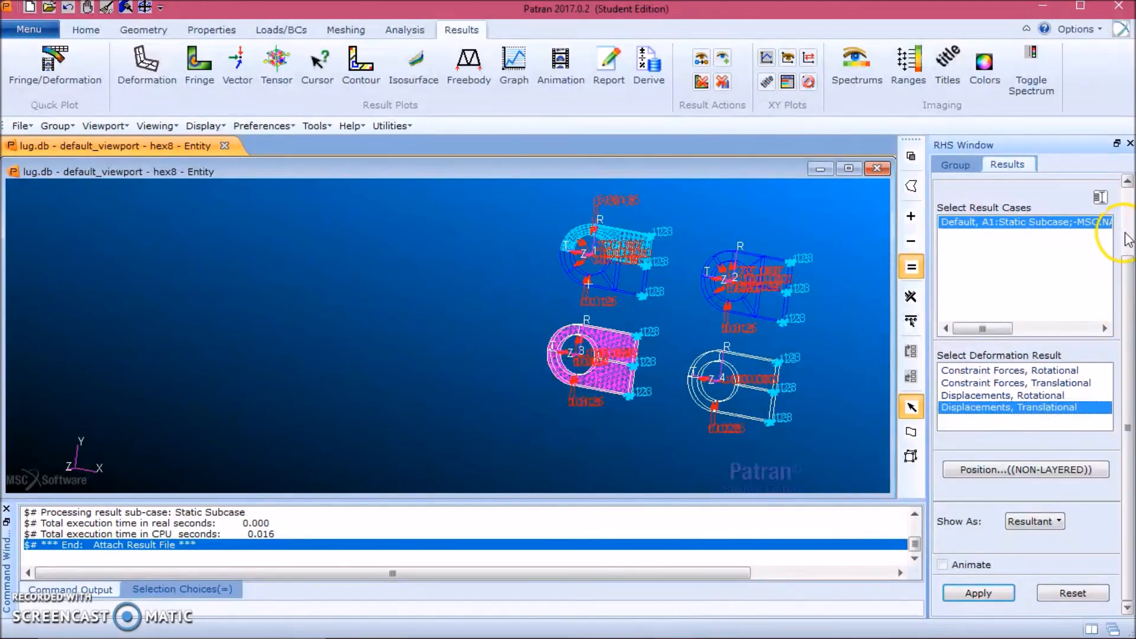
Turn off the undeformed shape and the title in the deformation display attributes and plot the deformation.
{"action": "scroll", "coordinate": [1126, 240], "scroll_direction": "up", "scroll_amount": 2}
{"action": "left_click", "coordinate": [1022, 246]}
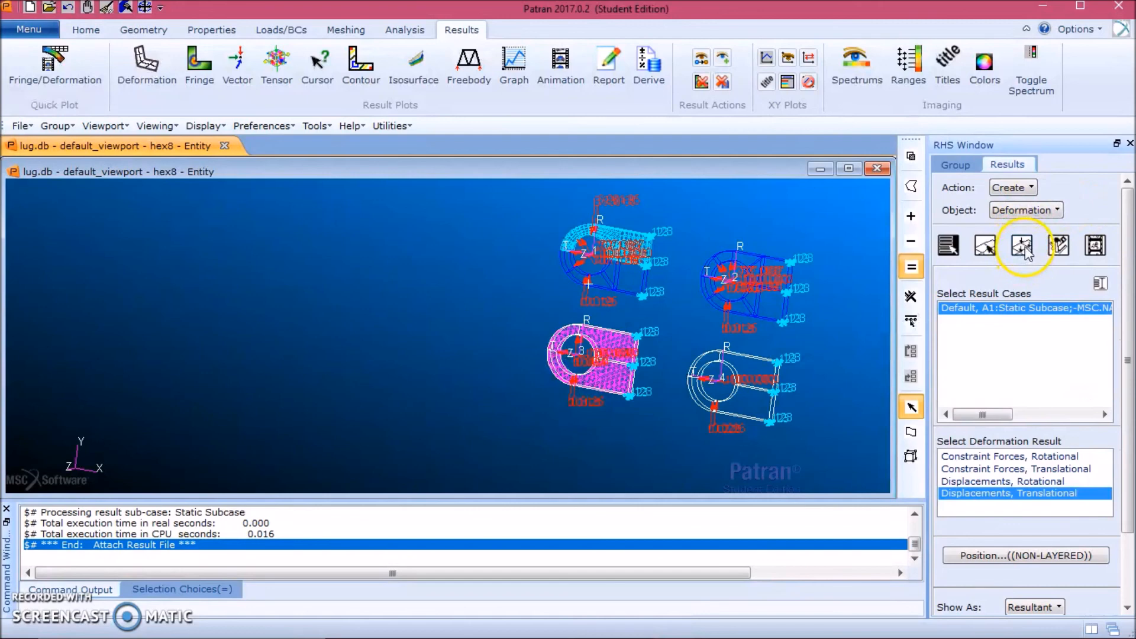
{"action": "left_click", "coordinate": [1027, 251]}
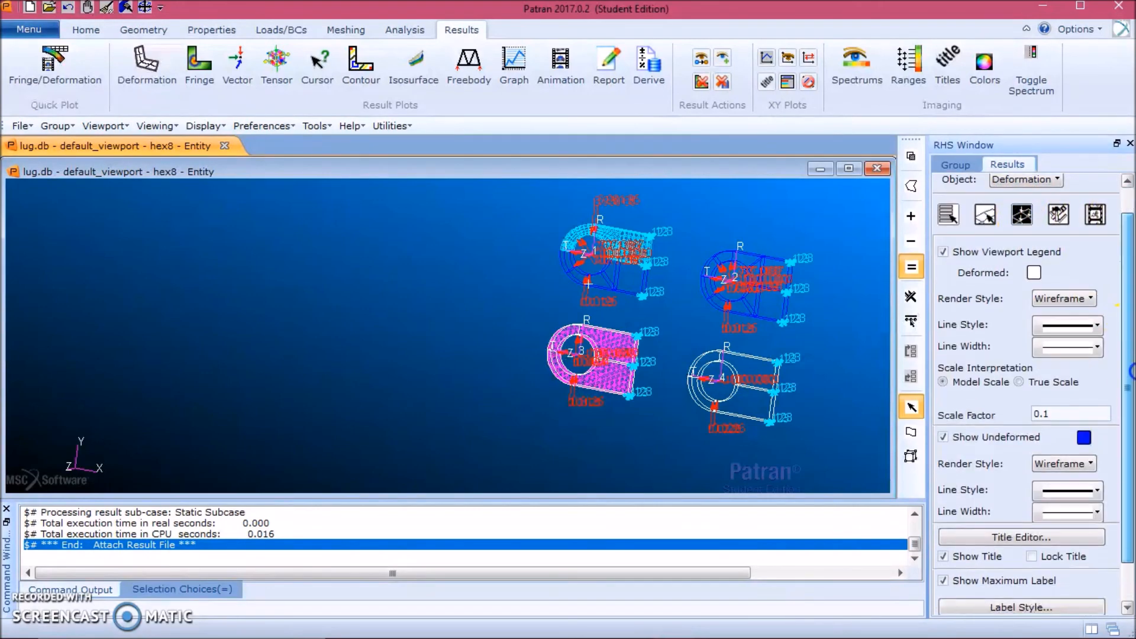
{"action": "scroll", "coordinate": [1133, 341], "scroll_direction": "down", "scroll_amount": 2}
{"action": "left_click", "coordinate": [945, 392]}
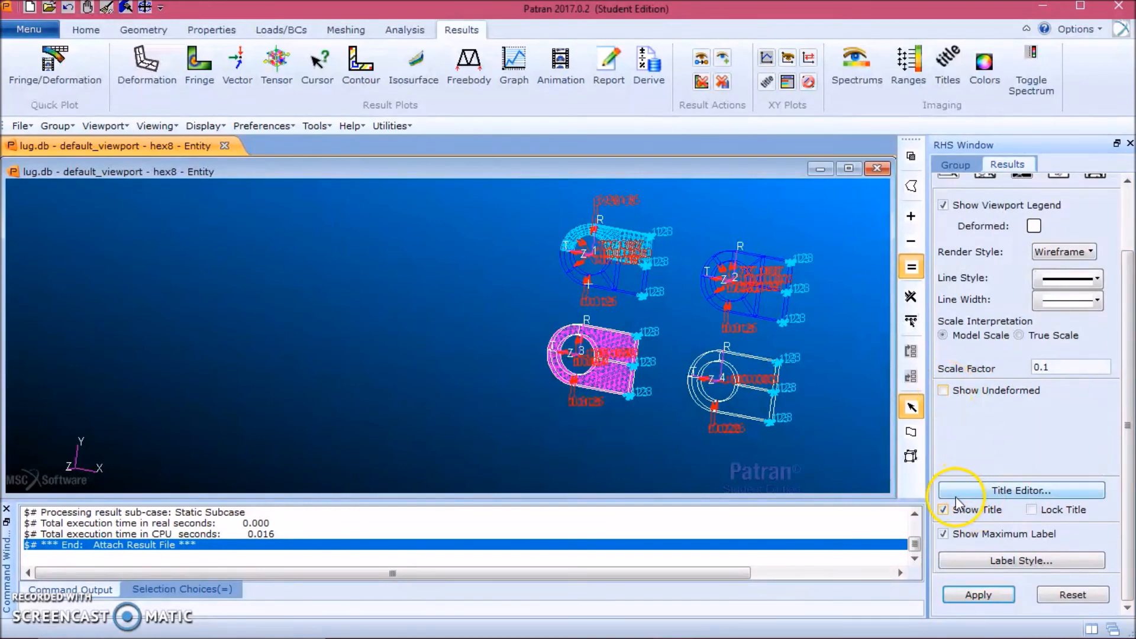
{"action": "left_click", "coordinate": [943, 511]}
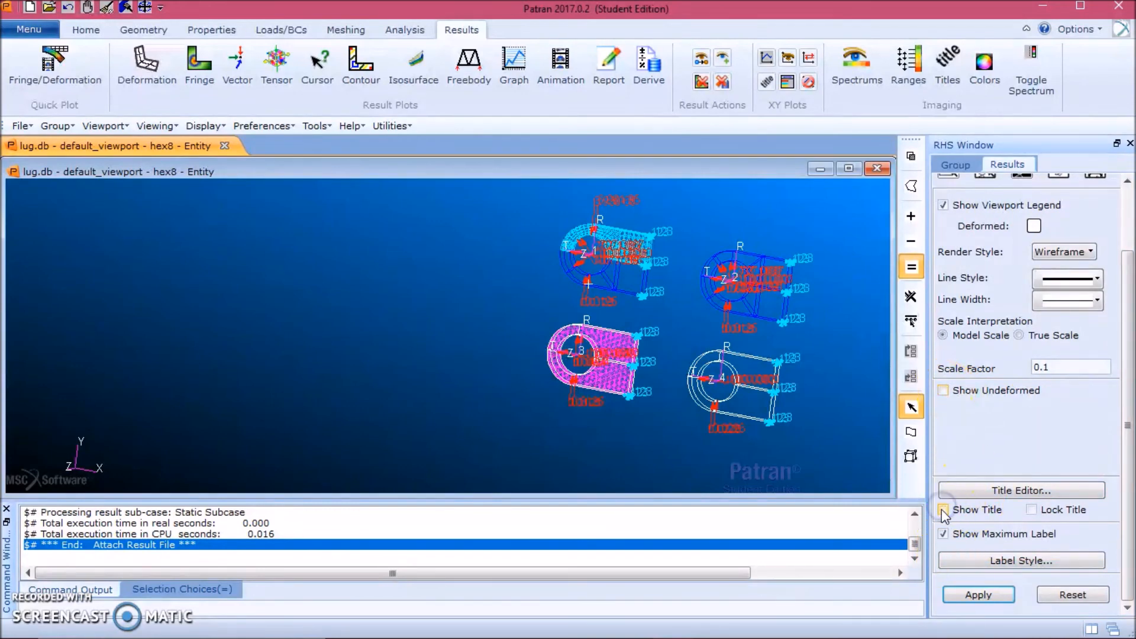
{"action": "left_click", "coordinate": [988, 590]}
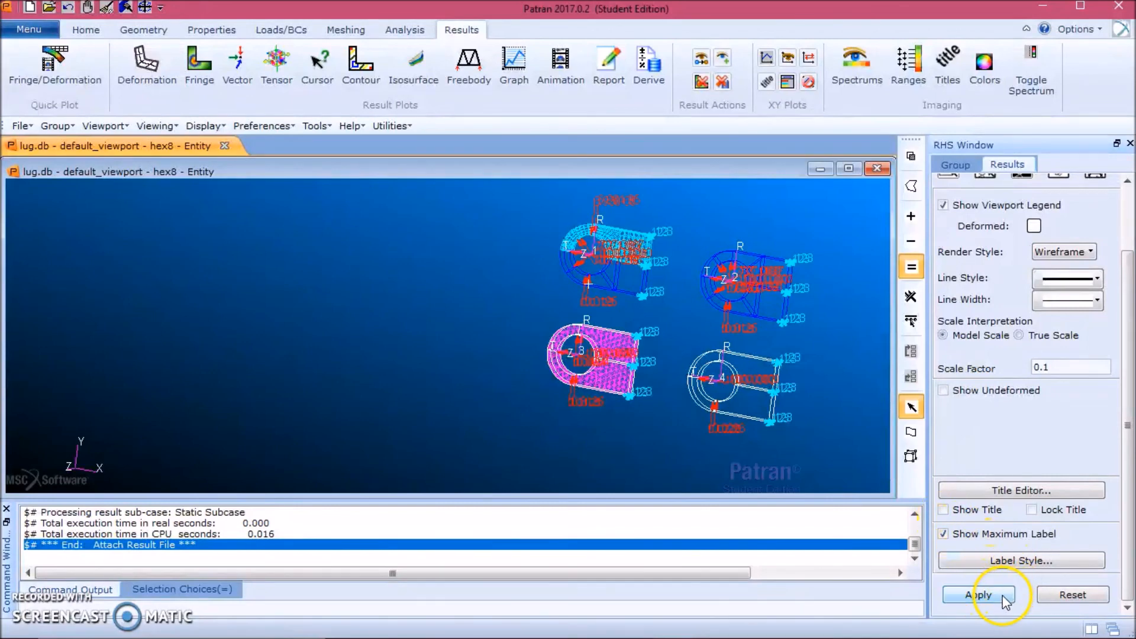
{"action": "left_click", "coordinate": [997, 598]}
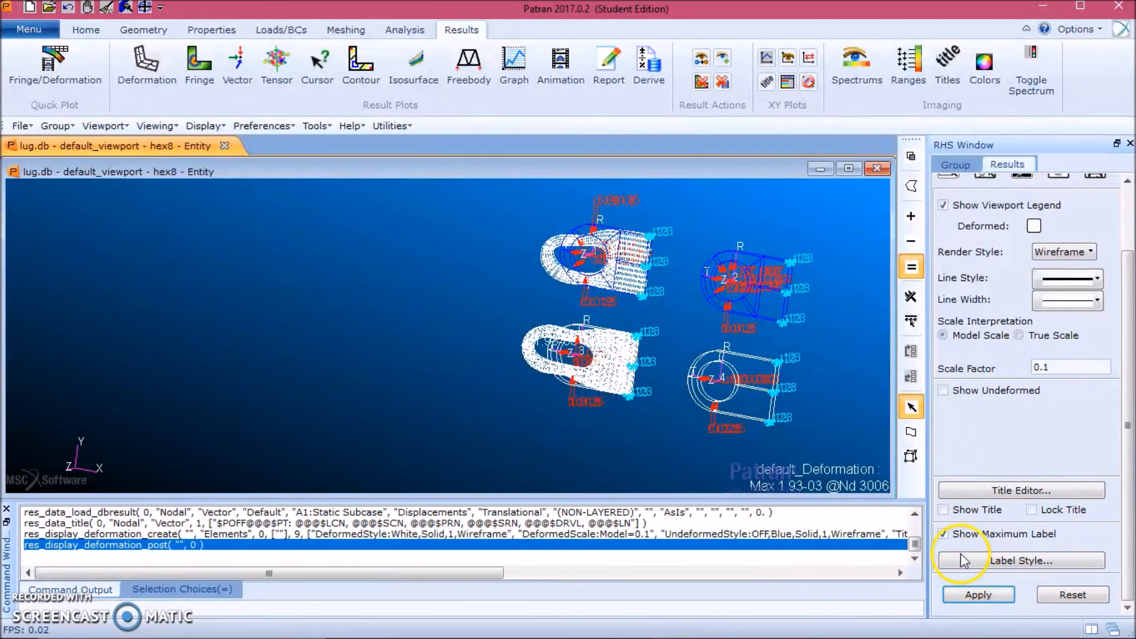
Erase all posted geometry from the viewport, keeping the deformed lug meshes displayed.
{"action": "left_click", "coordinate": [74, 128]}
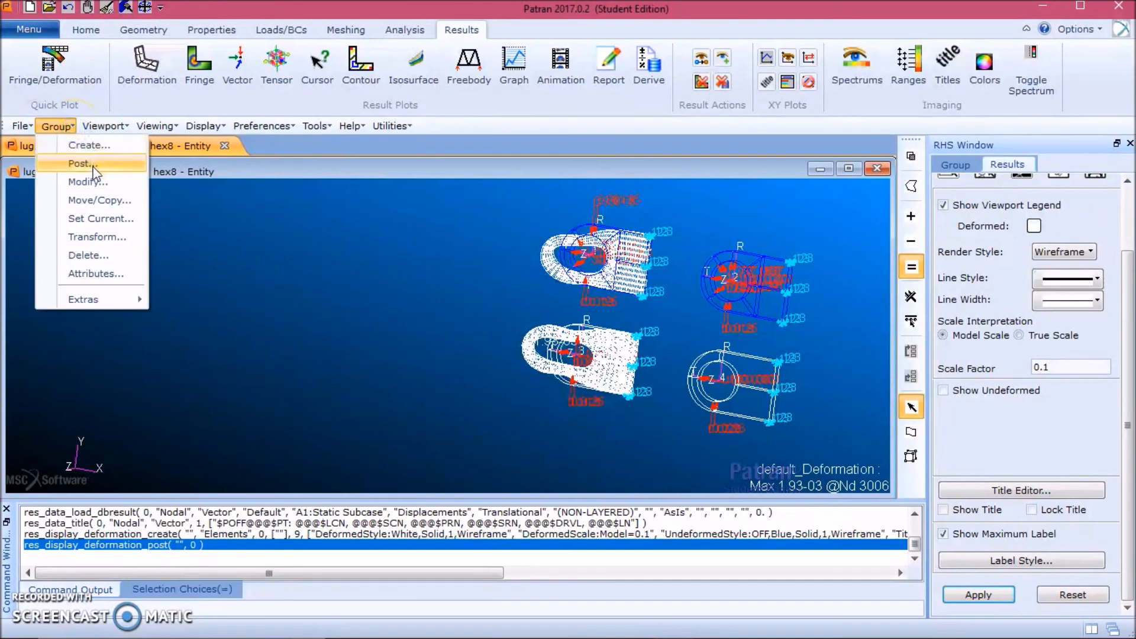
{"action": "left_click", "coordinate": [210, 128]}
{"action": "left_click", "coordinate": [244, 165]}
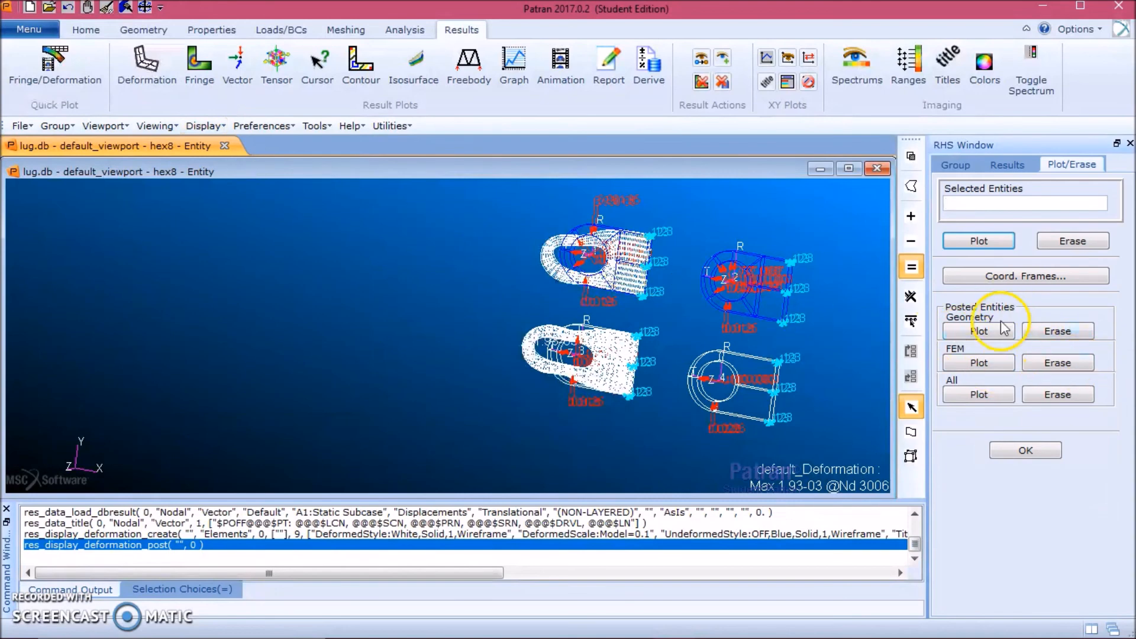
{"action": "left_click", "coordinate": [1069, 328]}
{"action": "left_click", "coordinate": [1042, 450]}
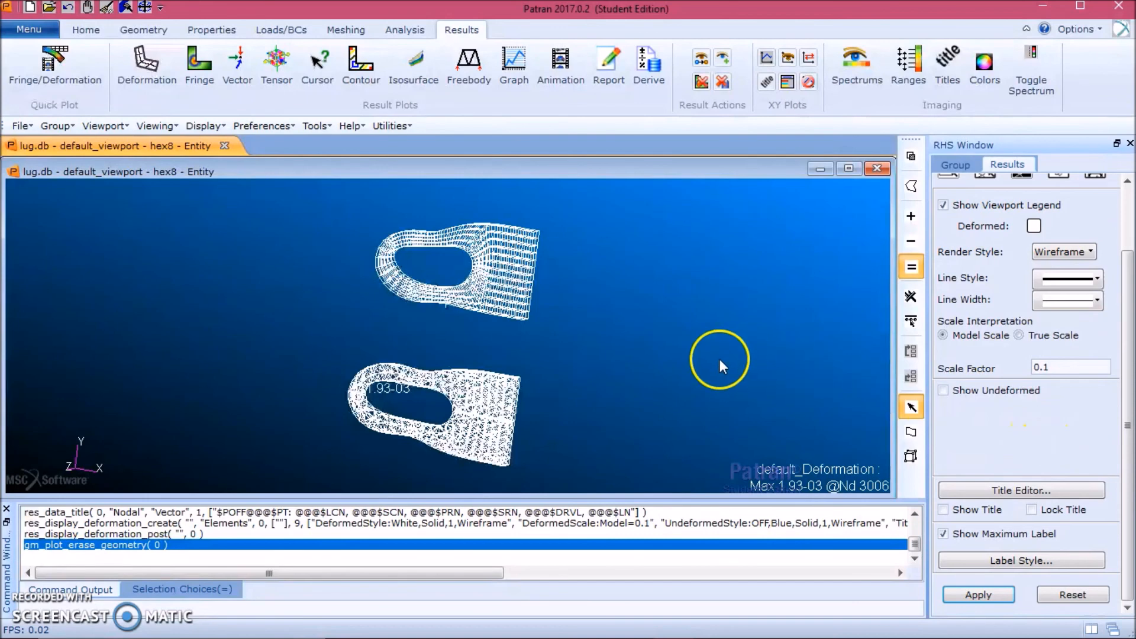
{"action": "scroll", "coordinate": [600, 351], "scroll_direction": "down", "scroll_amount": 3}
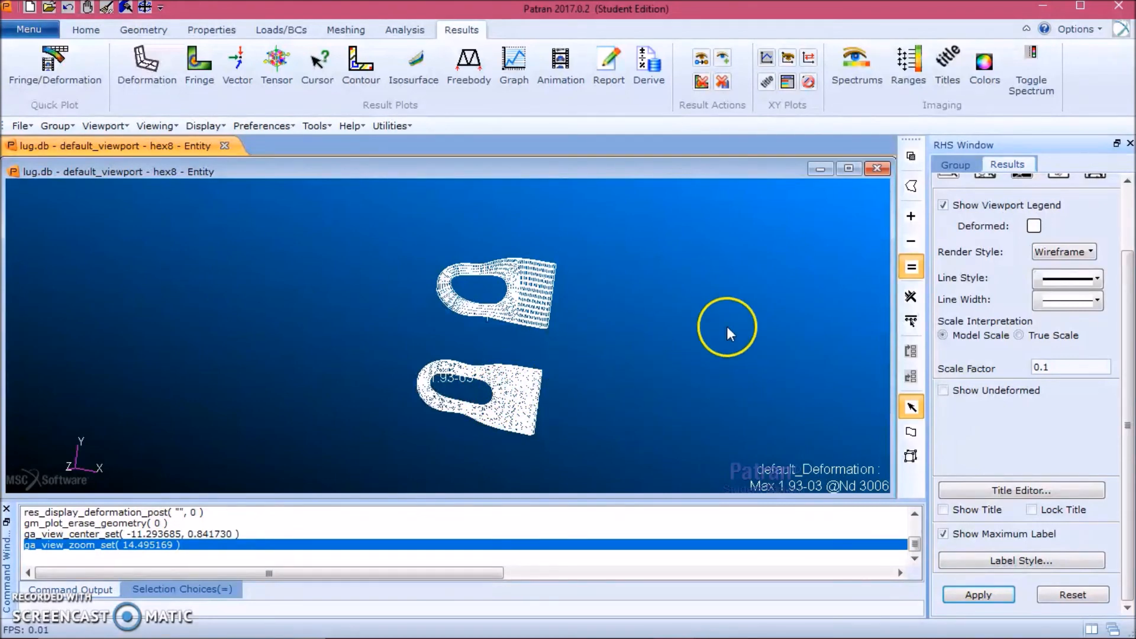
Create a fringe plot of the static subcase's Stress Tensor with von Mises as the quantity.
{"action": "left_click", "coordinate": [1125, 322]}
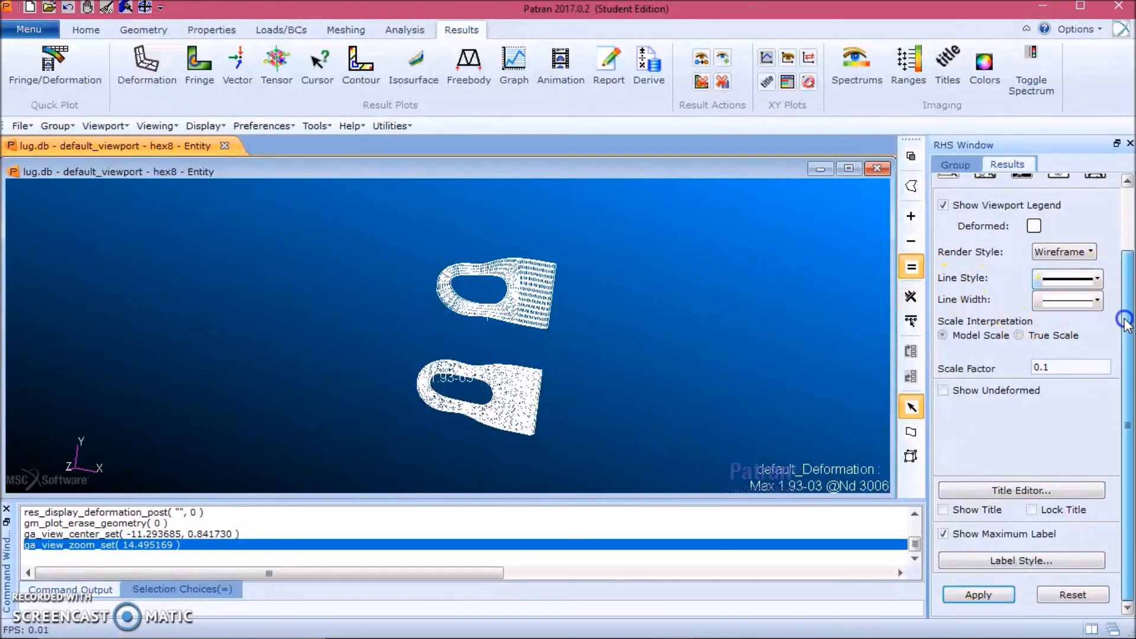
{"action": "left_click_drag", "start_coordinate": [1125, 322], "coordinate": [1125, 249]}
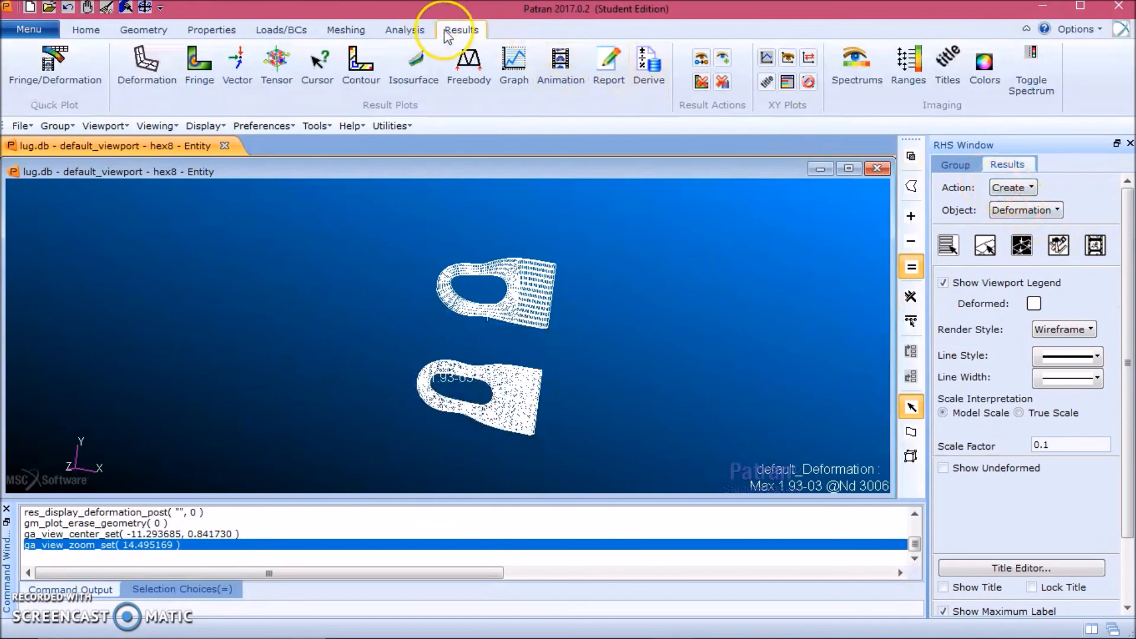
{"action": "left_click", "coordinate": [1041, 211]}
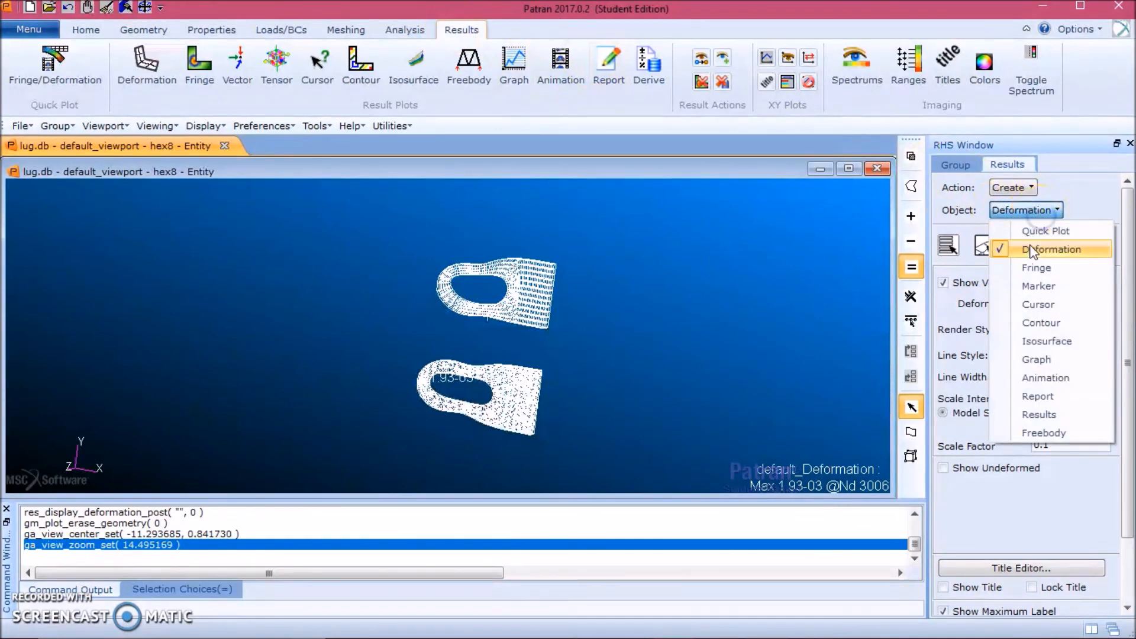
{"action": "left_click", "coordinate": [1040, 268]}
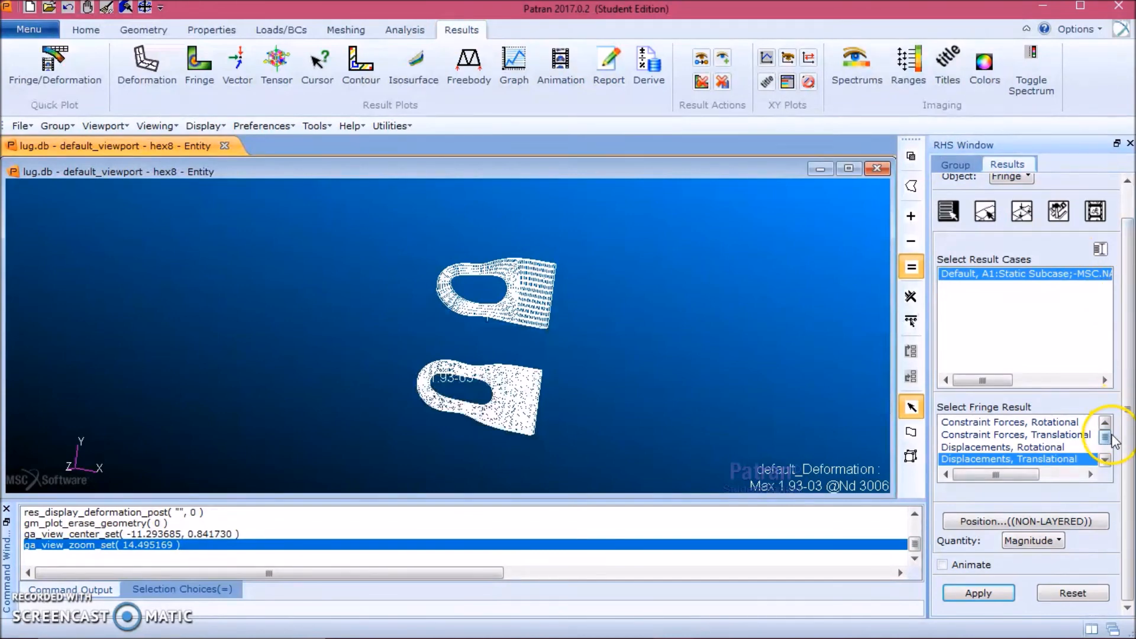
{"action": "left_click_drag", "start_coordinate": [1112, 437], "coordinate": [1112, 445]}
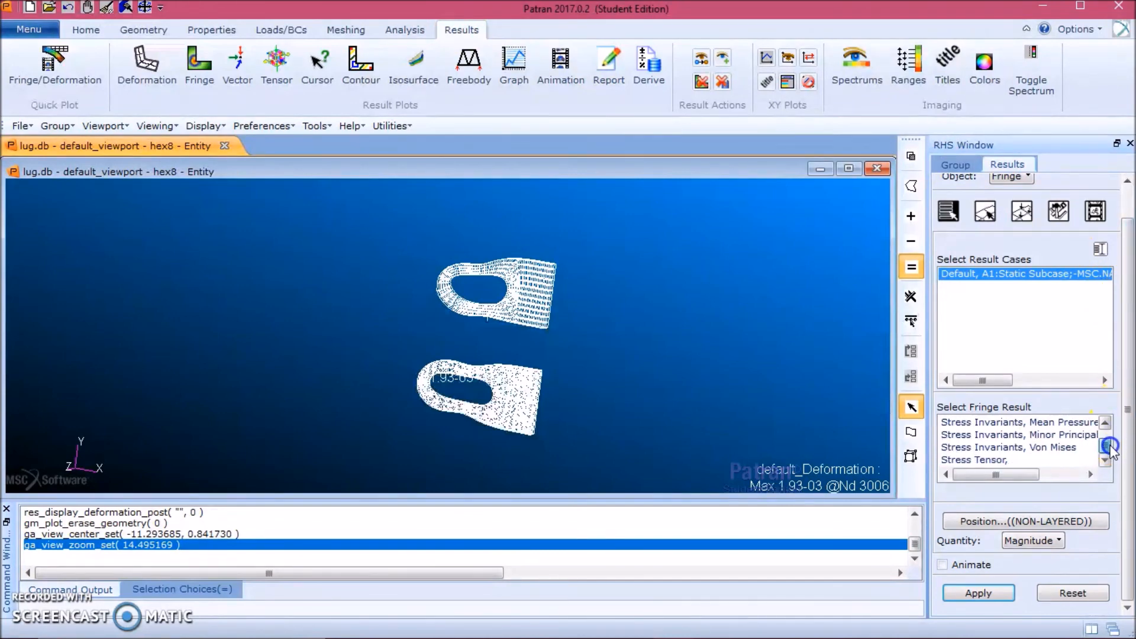
{"action": "left_click", "coordinate": [993, 461]}
{"action": "left_click", "coordinate": [997, 593]}
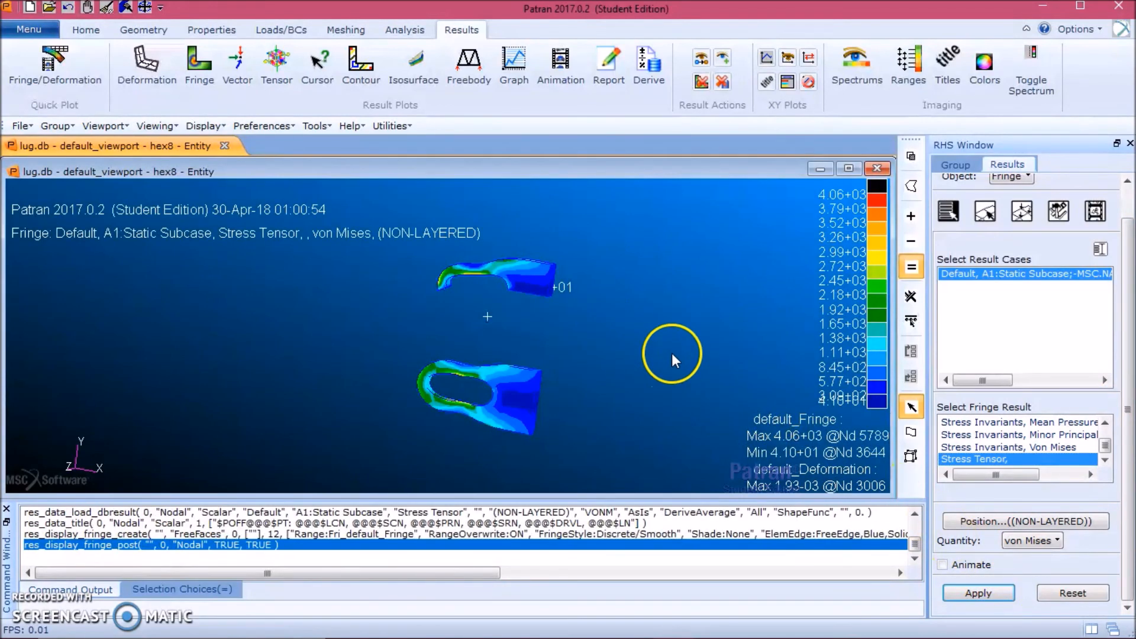
{"action": "mouse_move", "coordinate": [673, 376]}
{"action": "middle_mouse_down"}
{"action": "mouse_move", "coordinate": [663, 377]}
{"action": "mouse_move", "coordinate": [677, 375]}
{"action": "middle_mouse_up"}
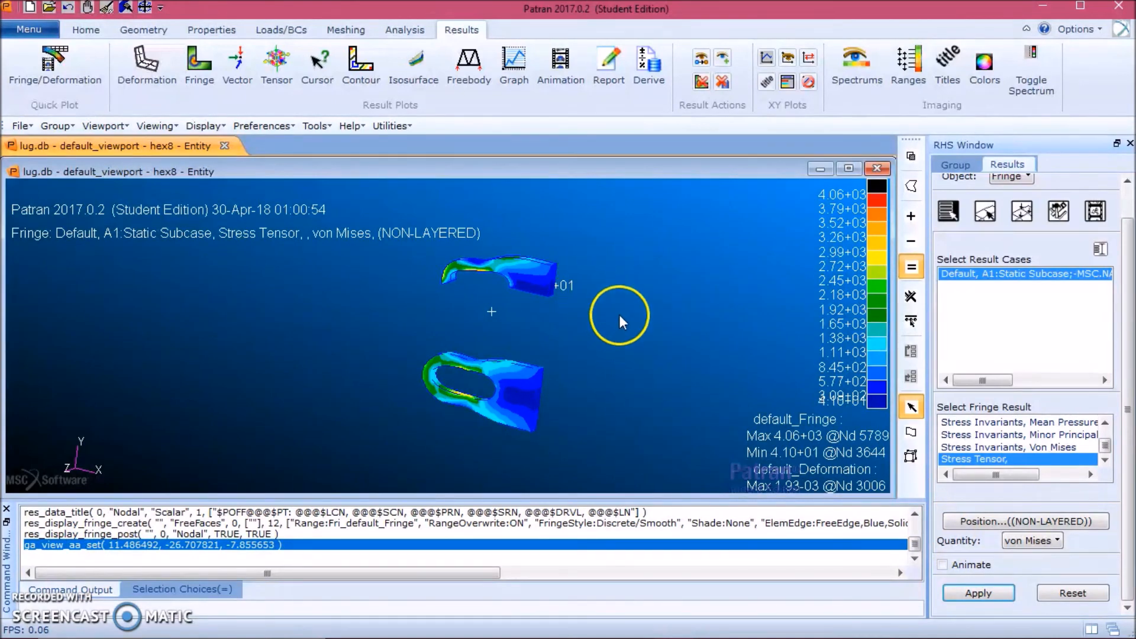